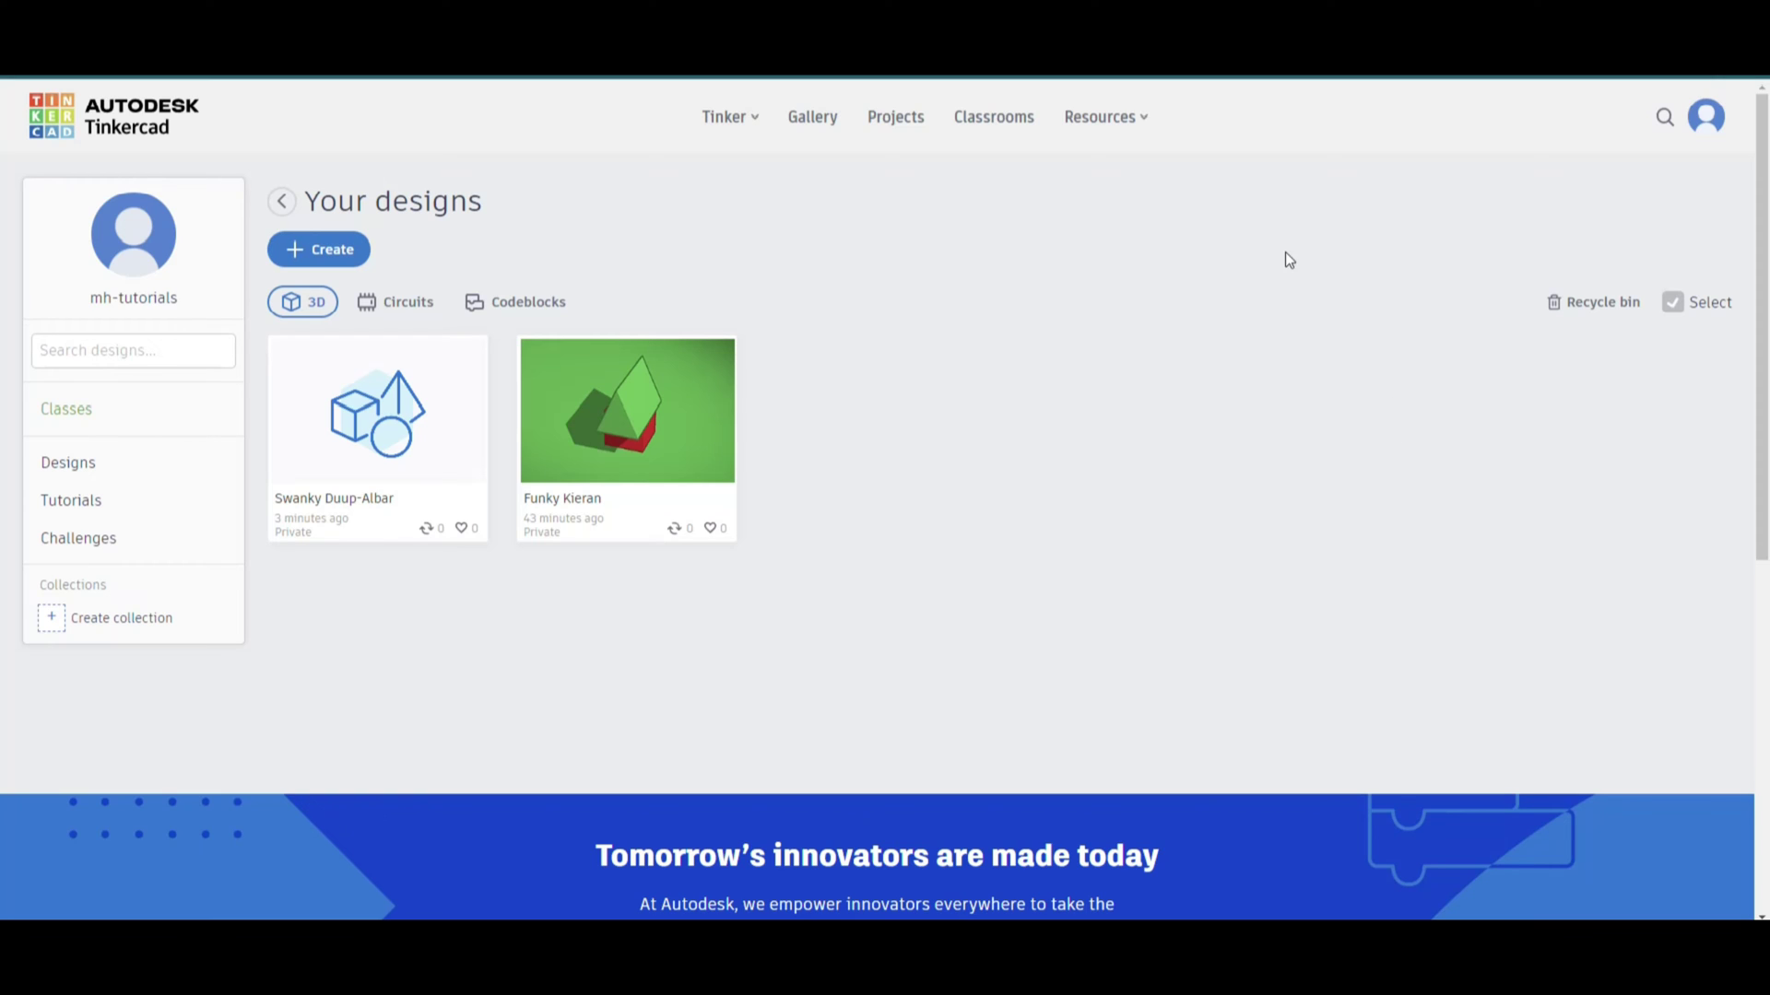
- Browse the Codeblocks and Circuits design lists, return to 3D designs, and bring up the Create options
{"action": "left_click", "coordinate": [546, 302]}
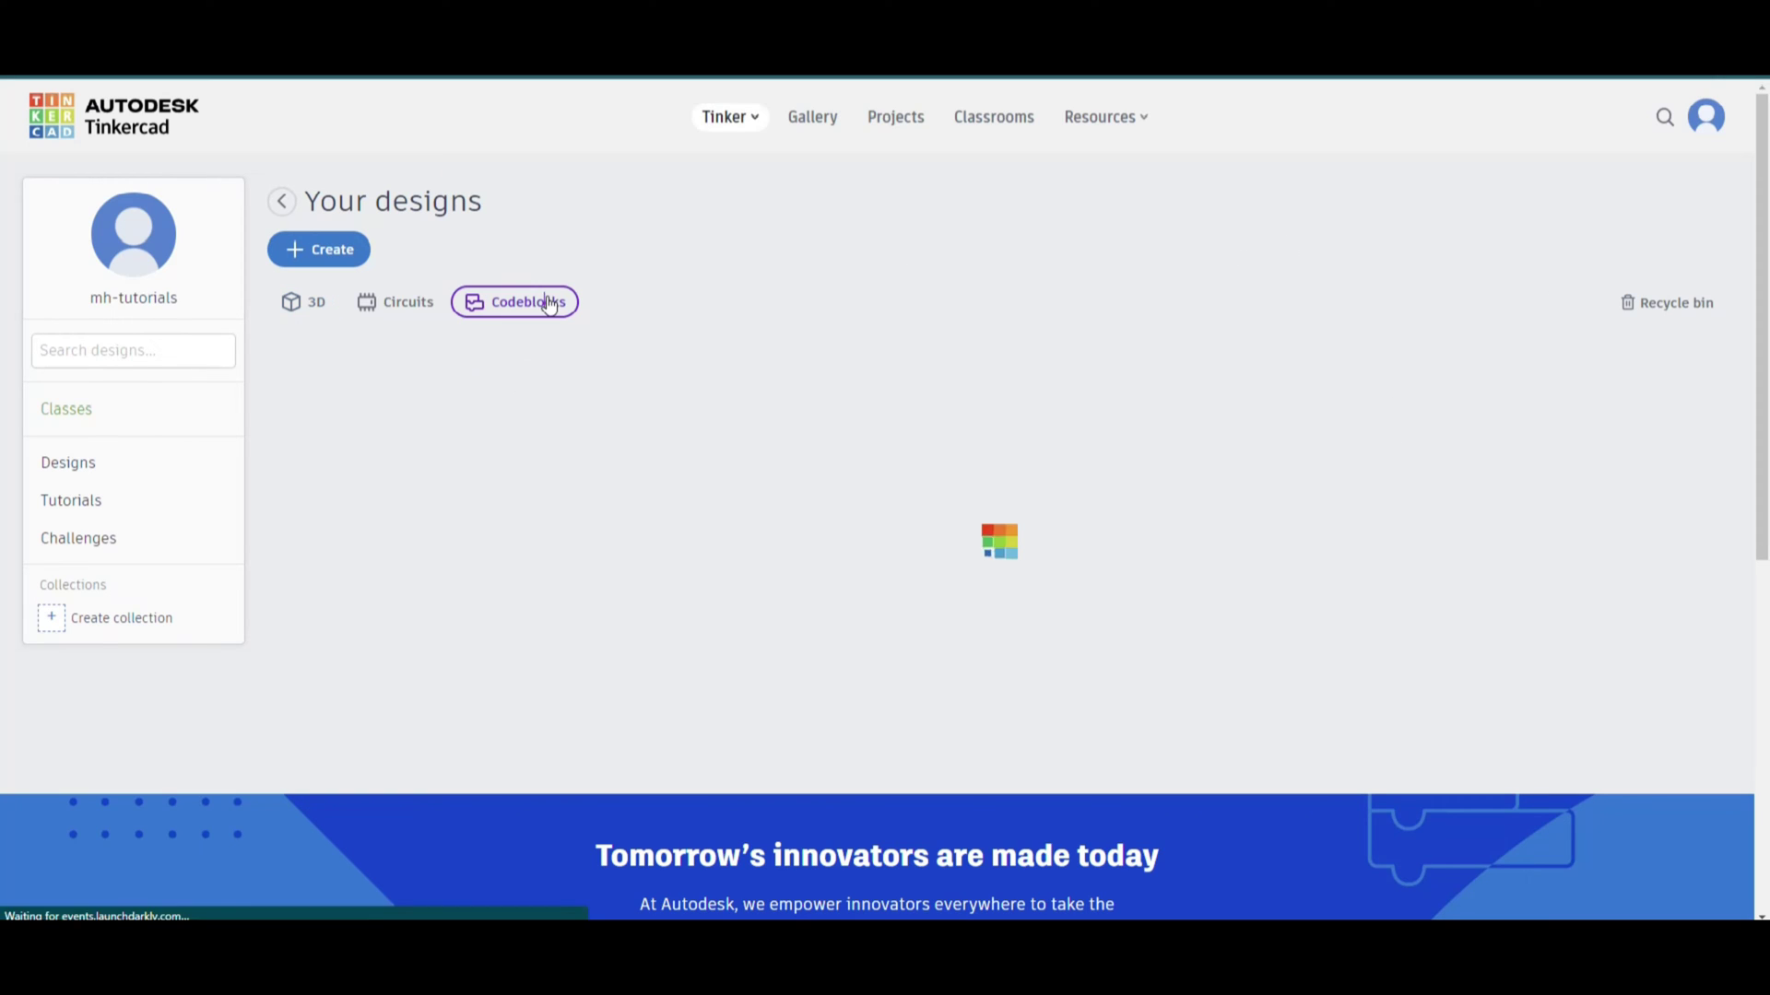
{"action": "left_click", "coordinate": [409, 304]}
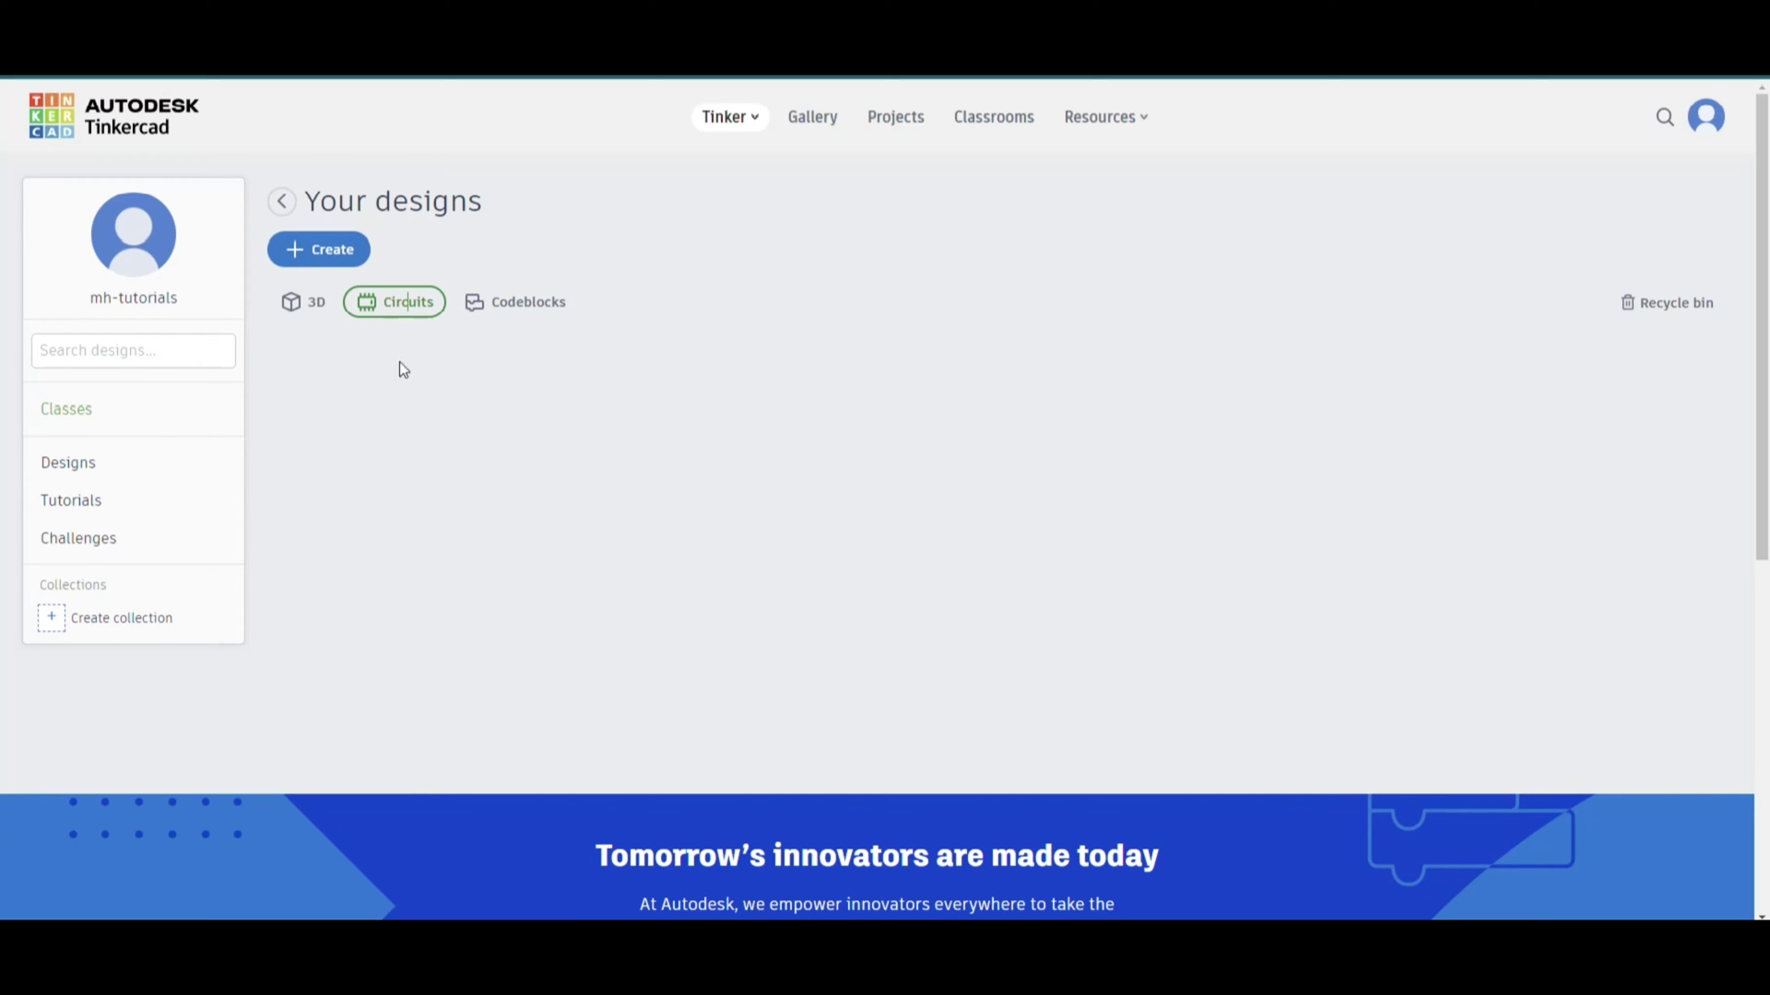
{"action": "left_click", "coordinate": [298, 306]}
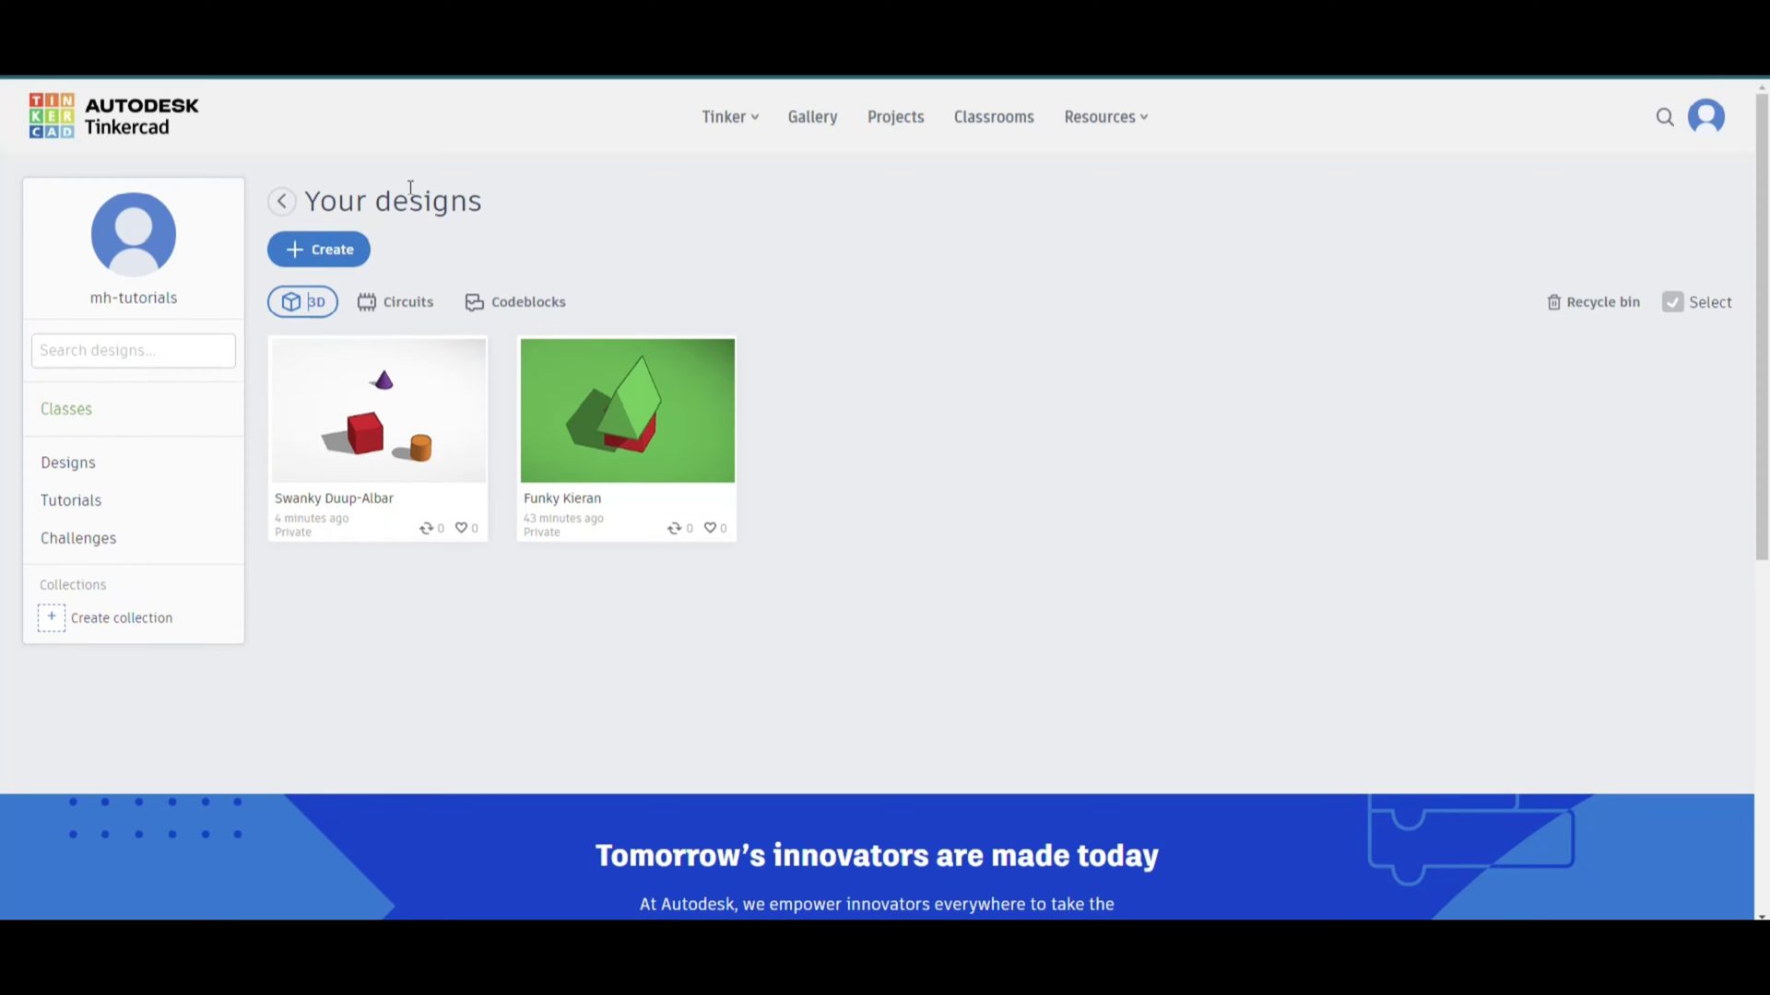
{"action": "left_click", "coordinate": [324, 254]}
- Start a new 3D design and orbit and zoom around its empty workplane
{"action": "left_click", "coordinate": [373, 311]}
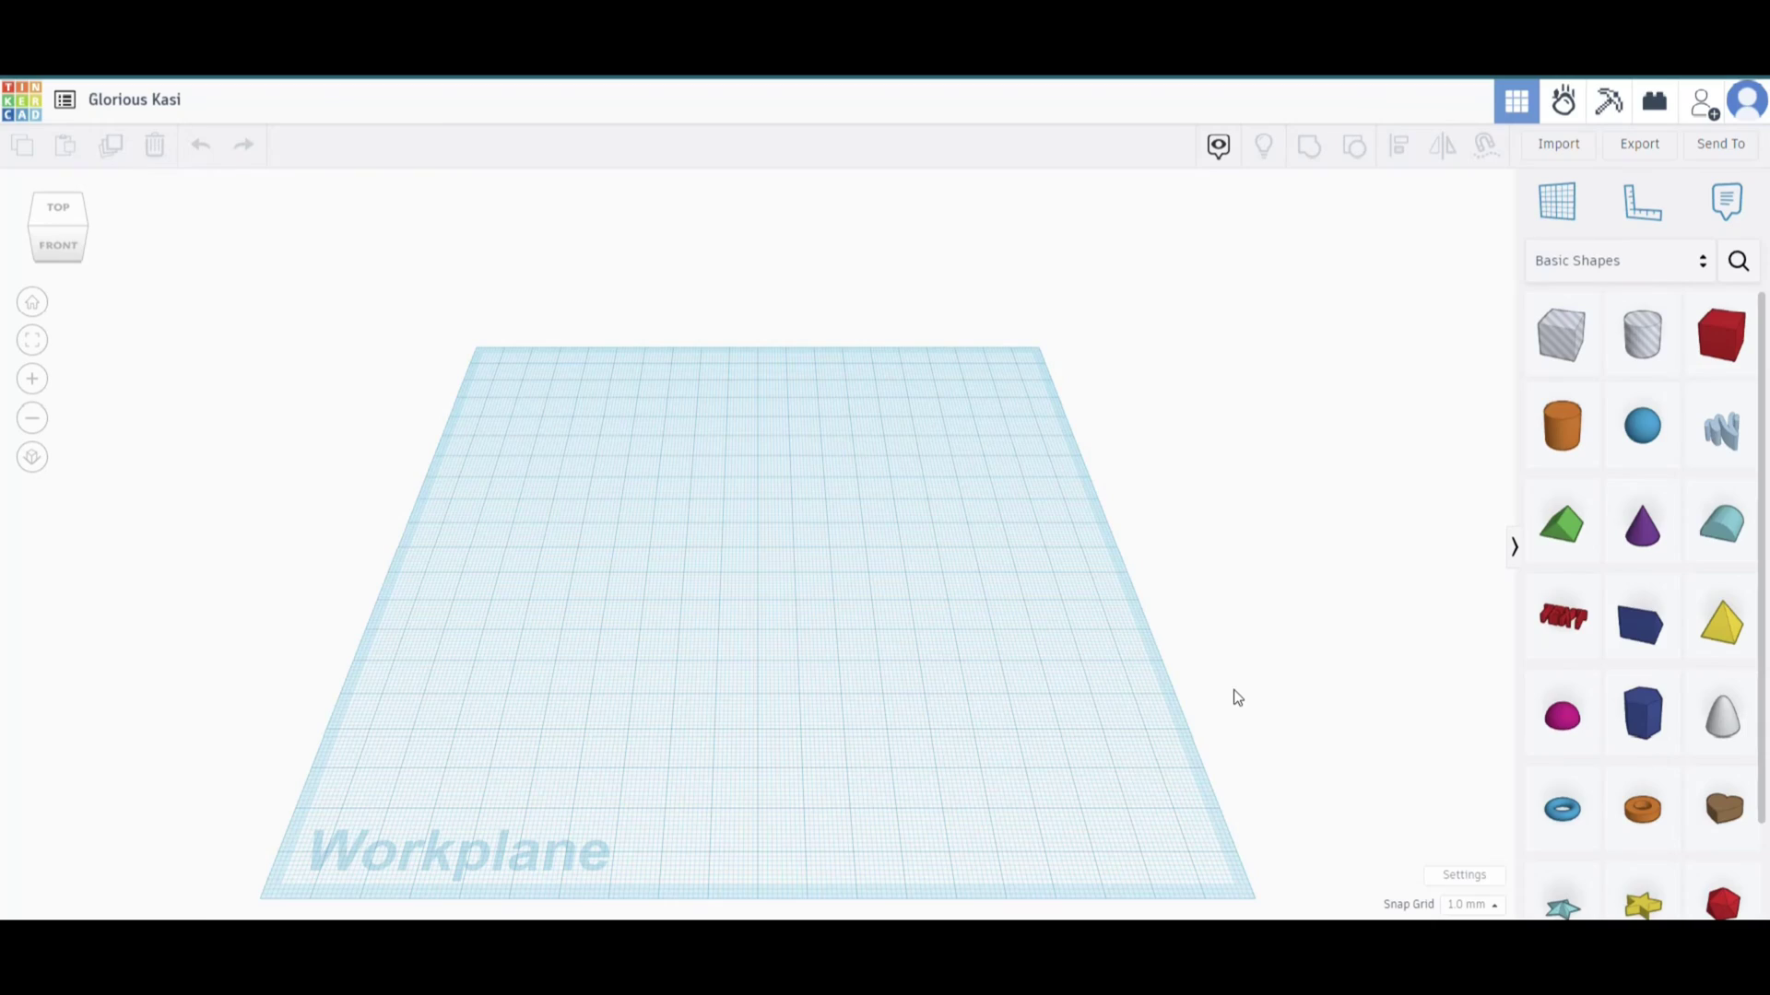
{"action": "right_click_drag", "start_coordinate": [1250, 701], "coordinate": [608, 517]}
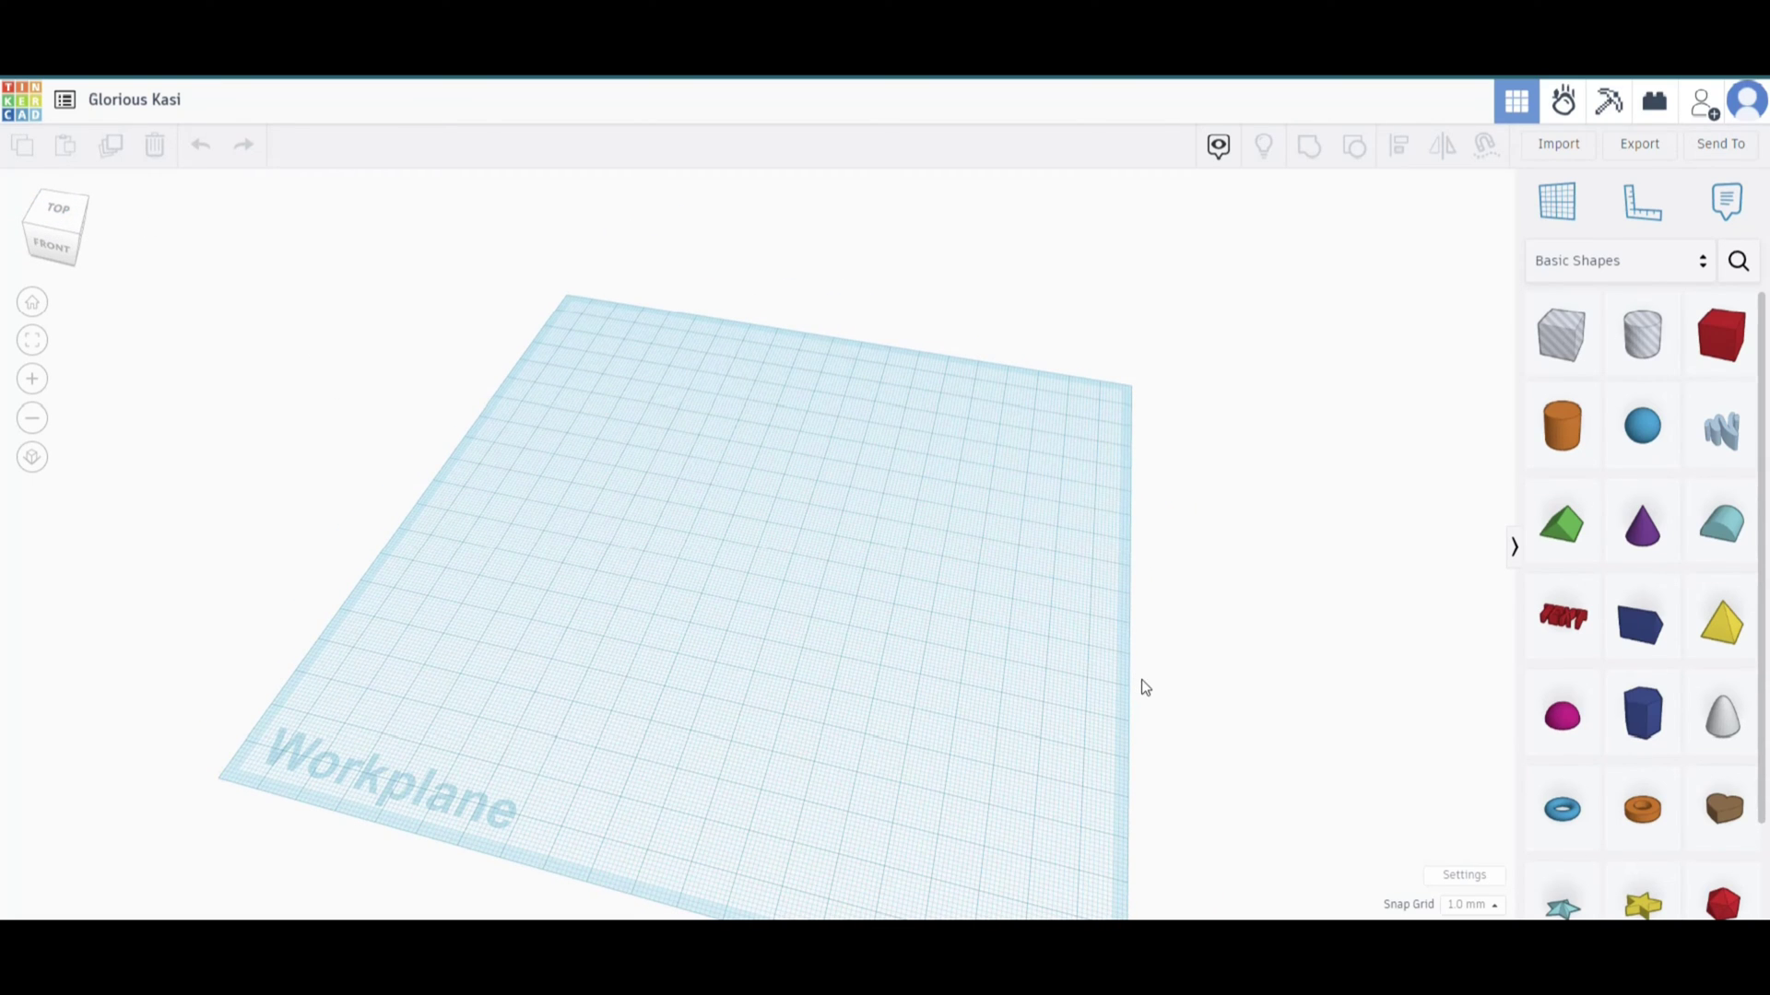
{"action": "right_click_drag", "start_coordinate": [1145, 688], "coordinate": [1186, 624]}
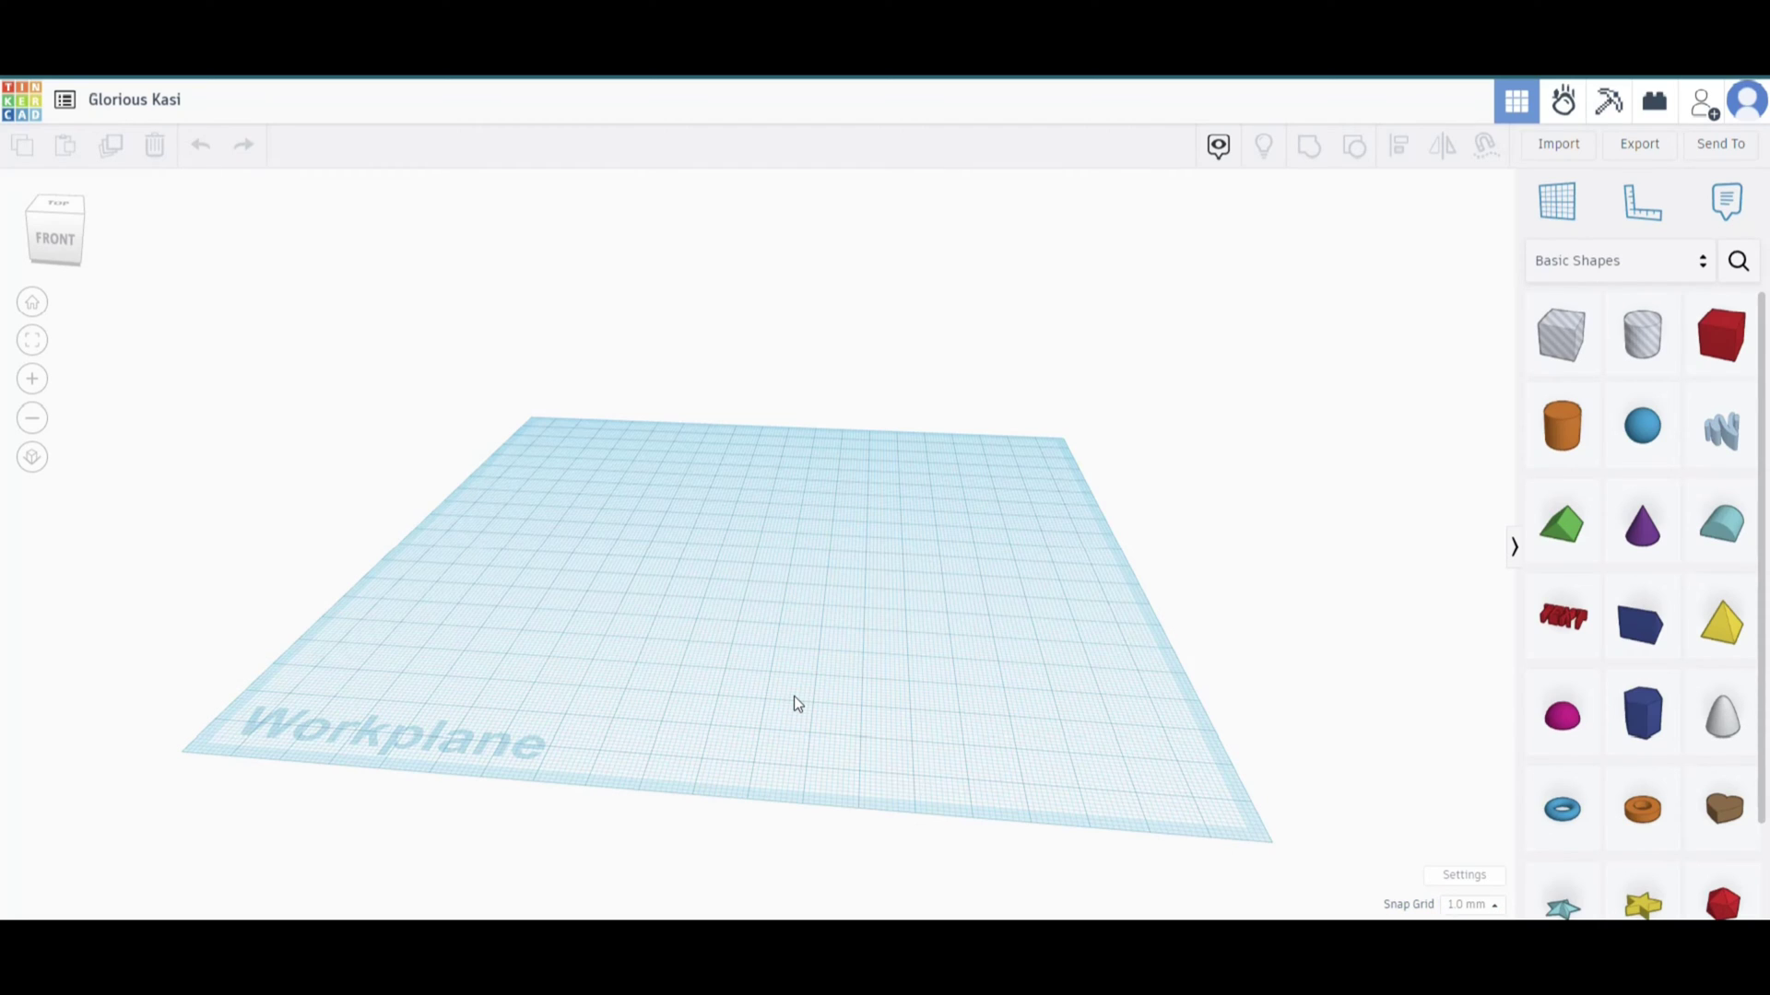
{"action": "scroll", "coordinate": [795, 704], "scroll_direction": "up", "scroll_amount": 6}
{"action": "scroll", "coordinate": [798, 704], "scroll_direction": "down", "scroll_amount": 2}
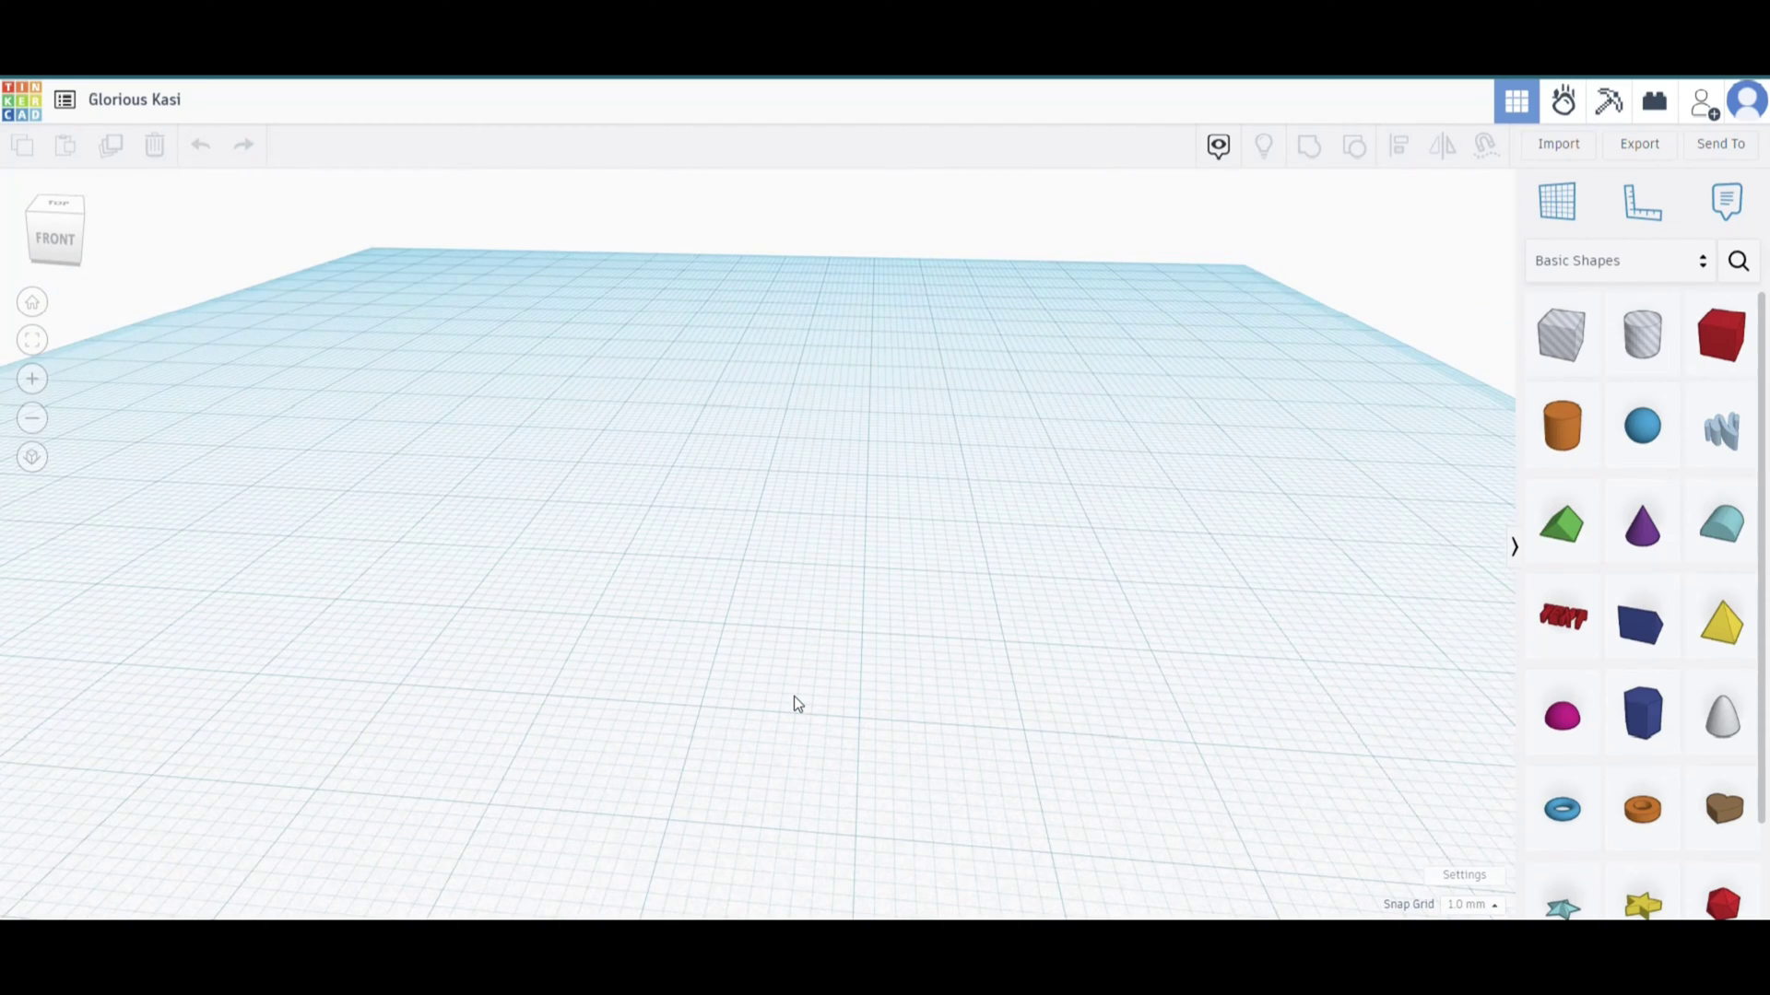
{"action": "scroll", "coordinate": [797, 703], "scroll_direction": "down", "scroll_amount": 5}
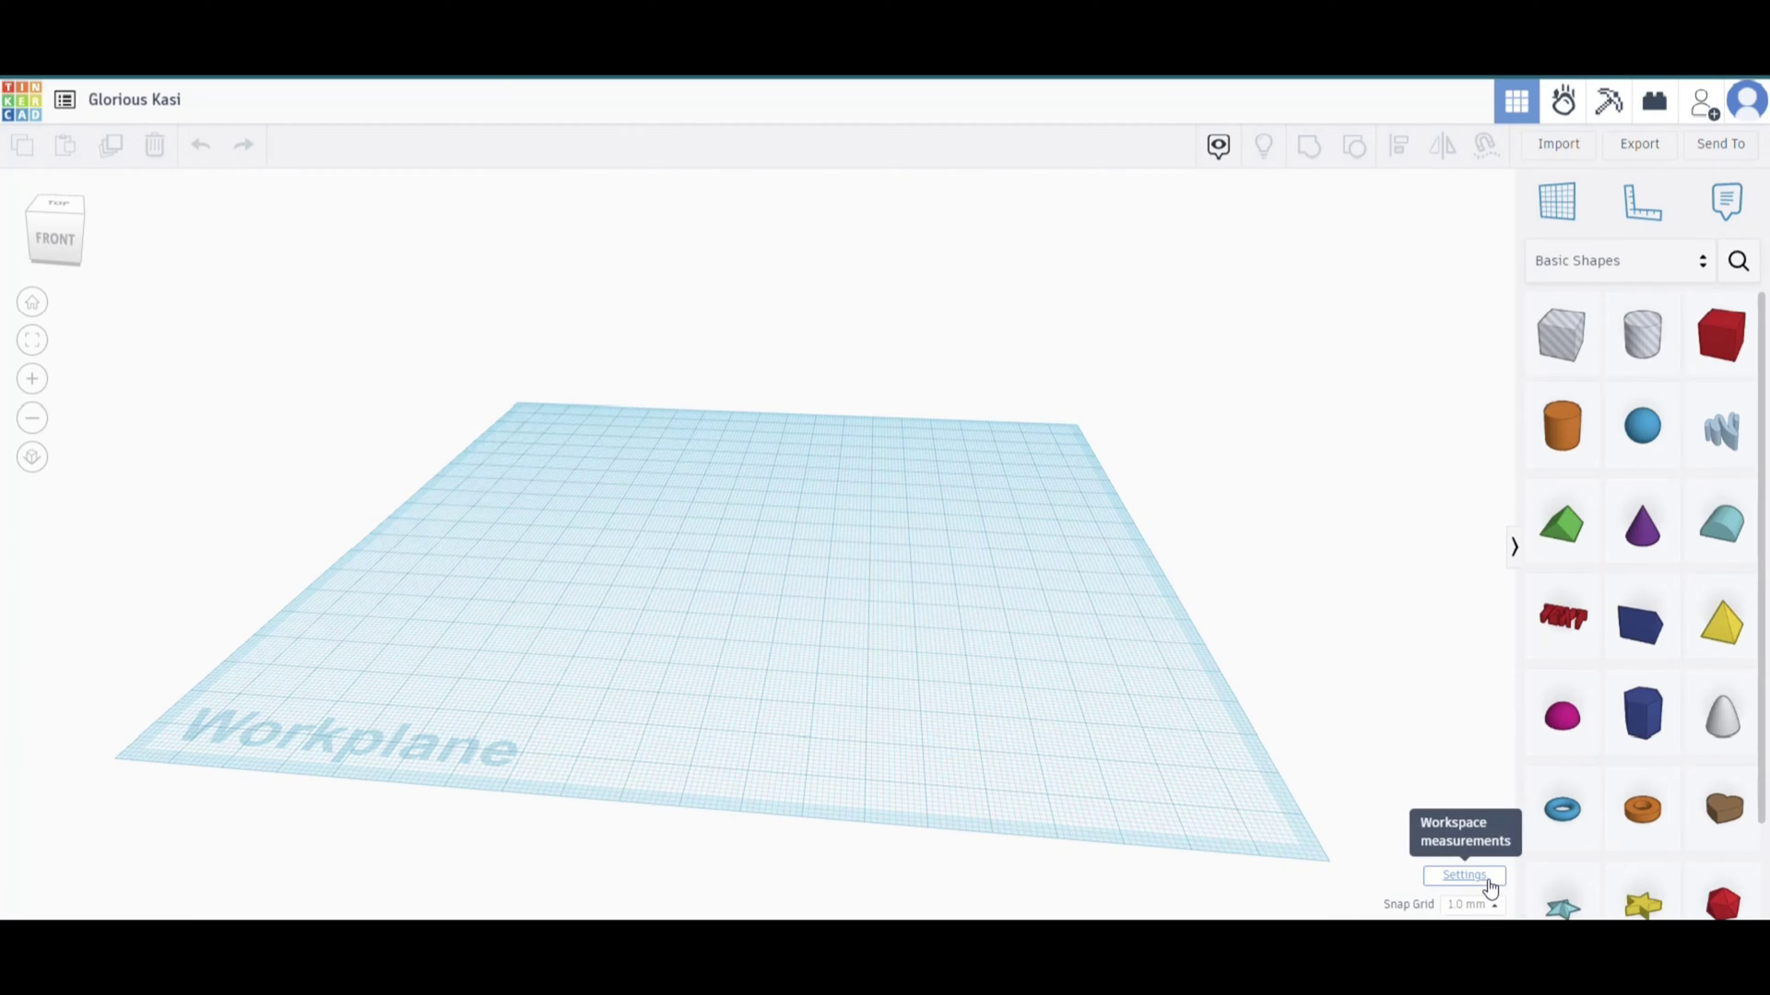
- Switch workspace units to Inches and back to Millimeters, make it the default, and close settings
{"action": "left_click", "coordinate": [1482, 881]}
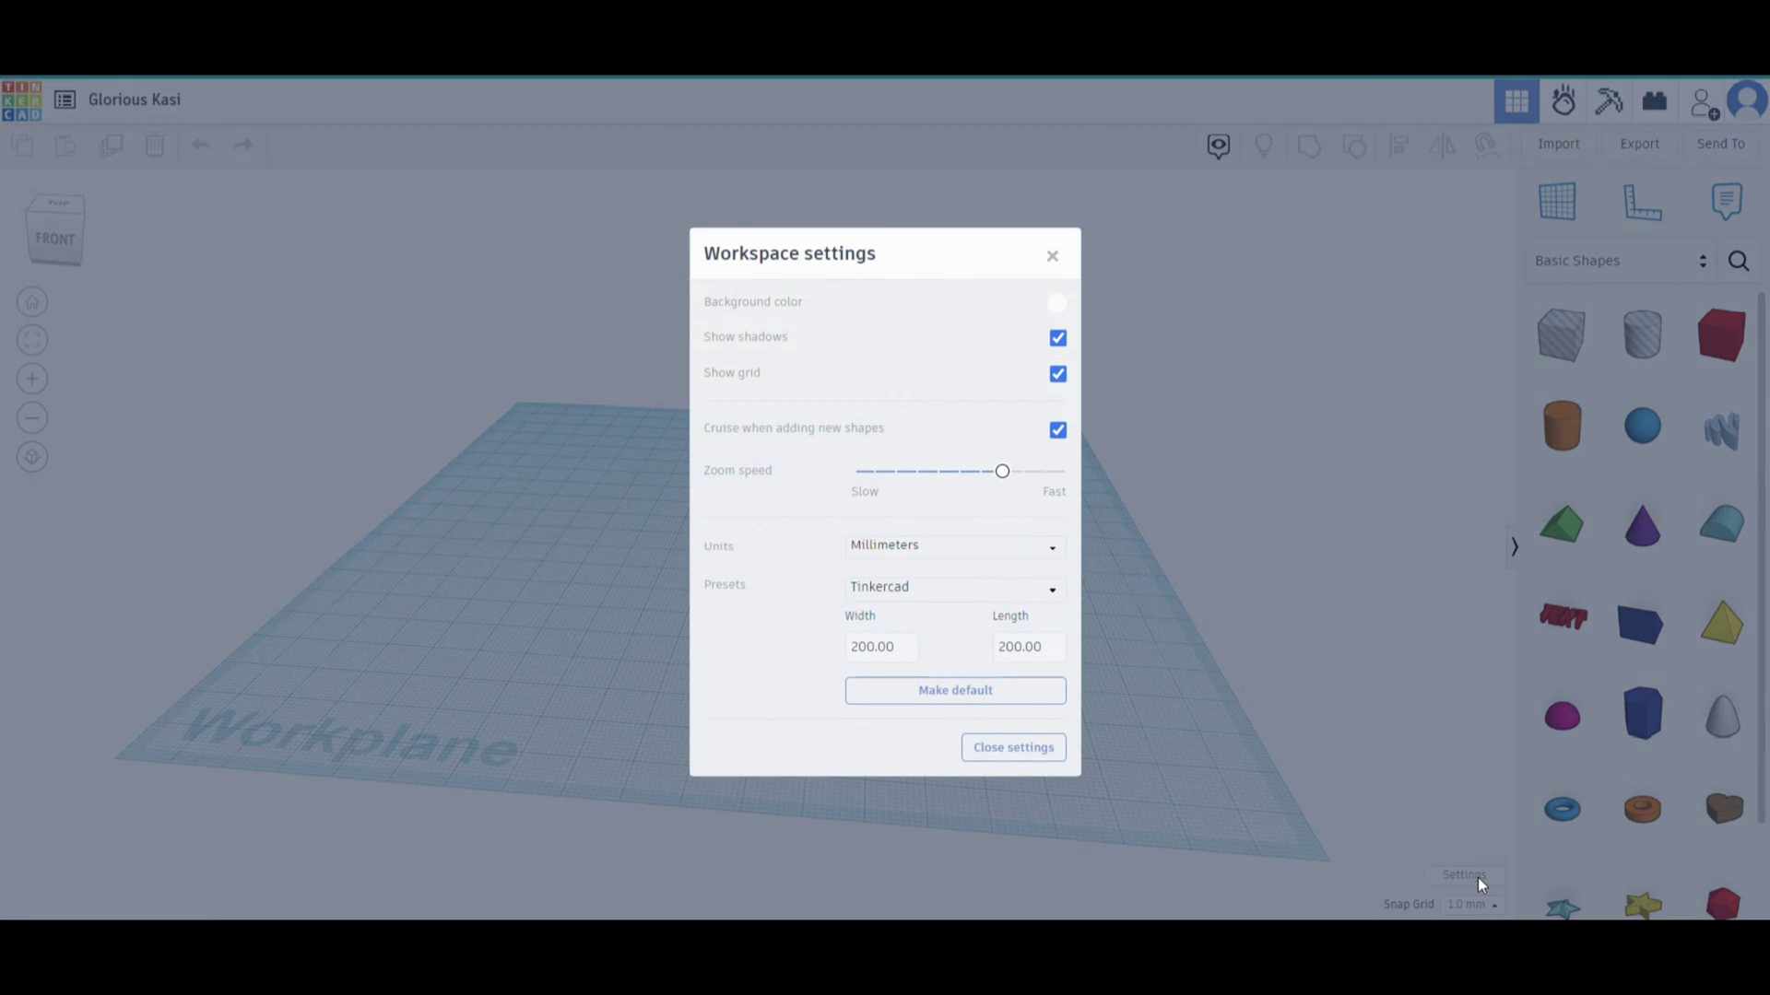
{"action": "left_click", "coordinate": [899, 550]}
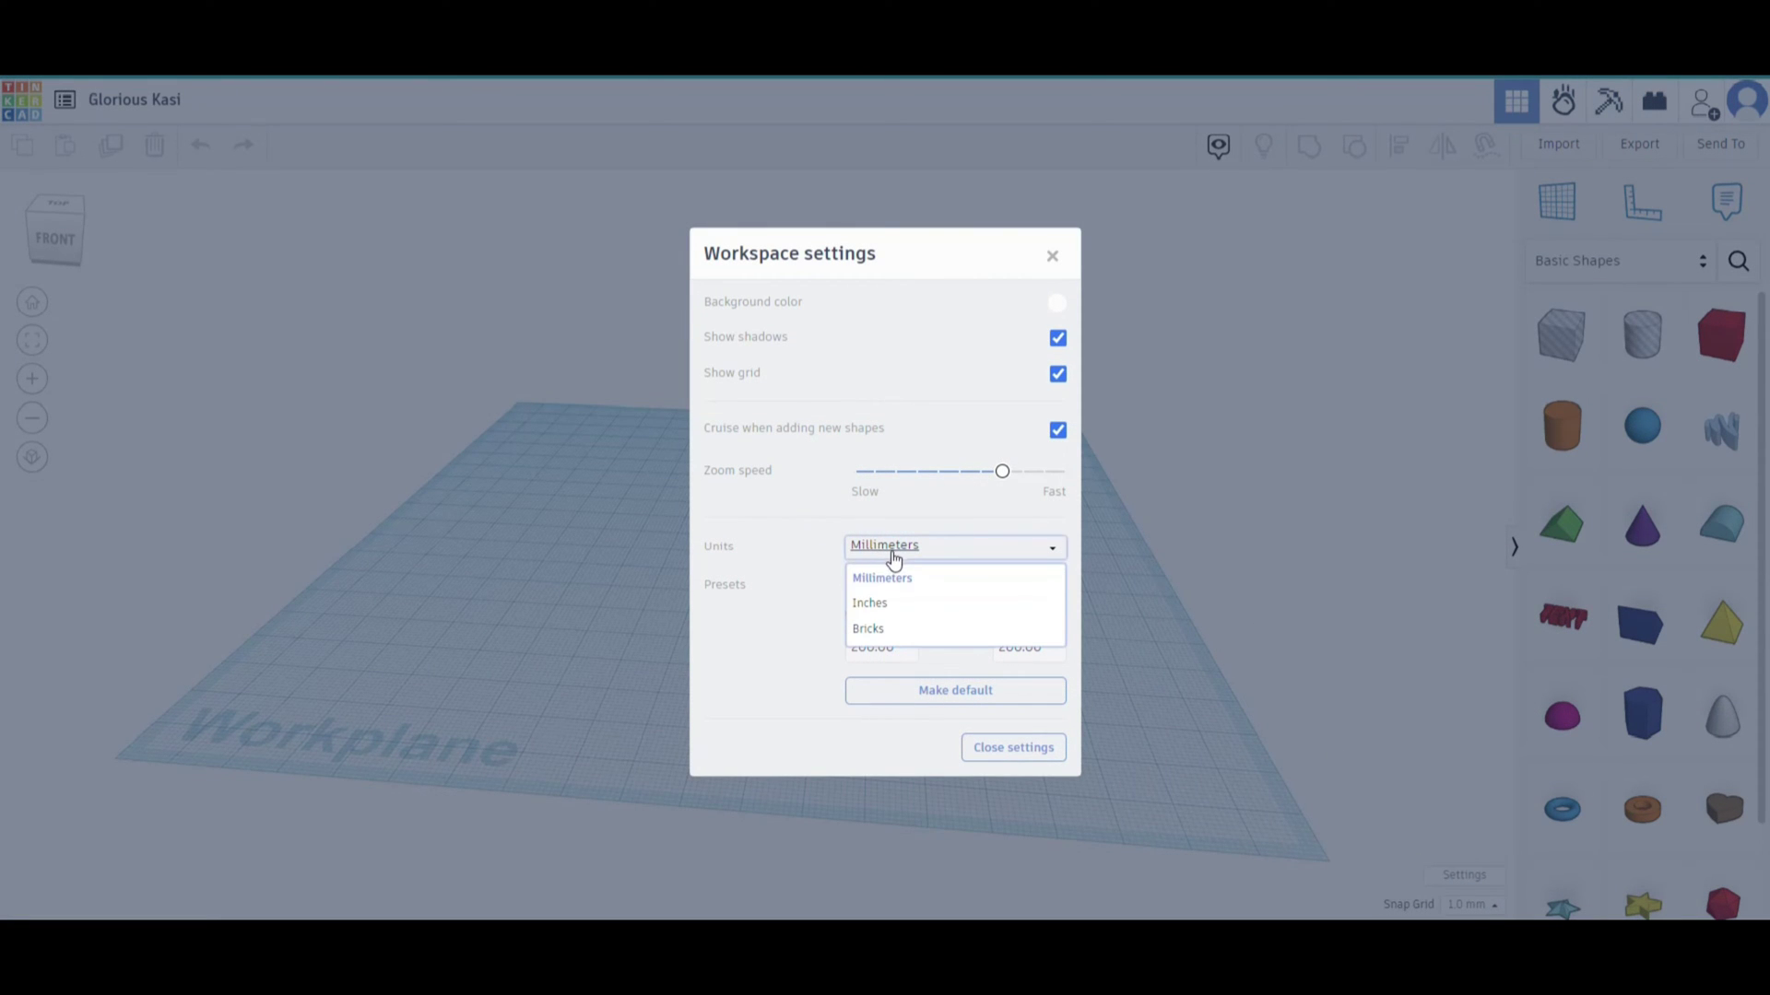
{"action": "left_click", "coordinate": [890, 609]}
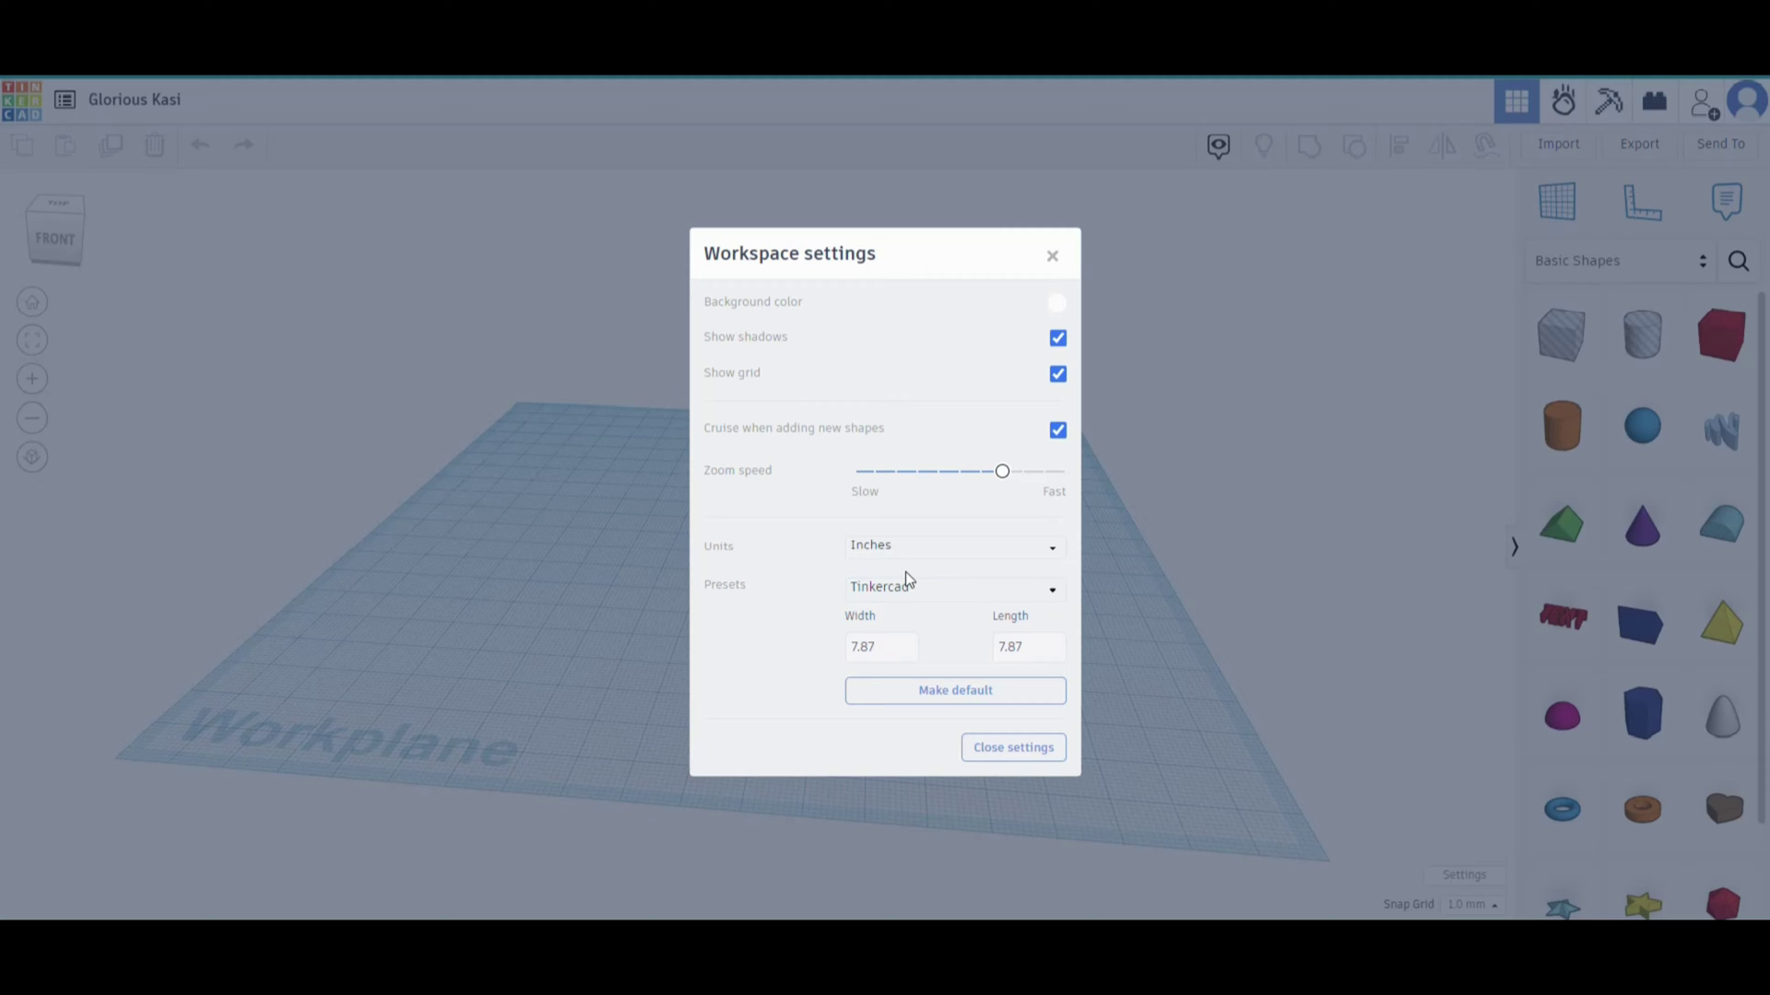
{"action": "left_click", "coordinate": [922, 551]}
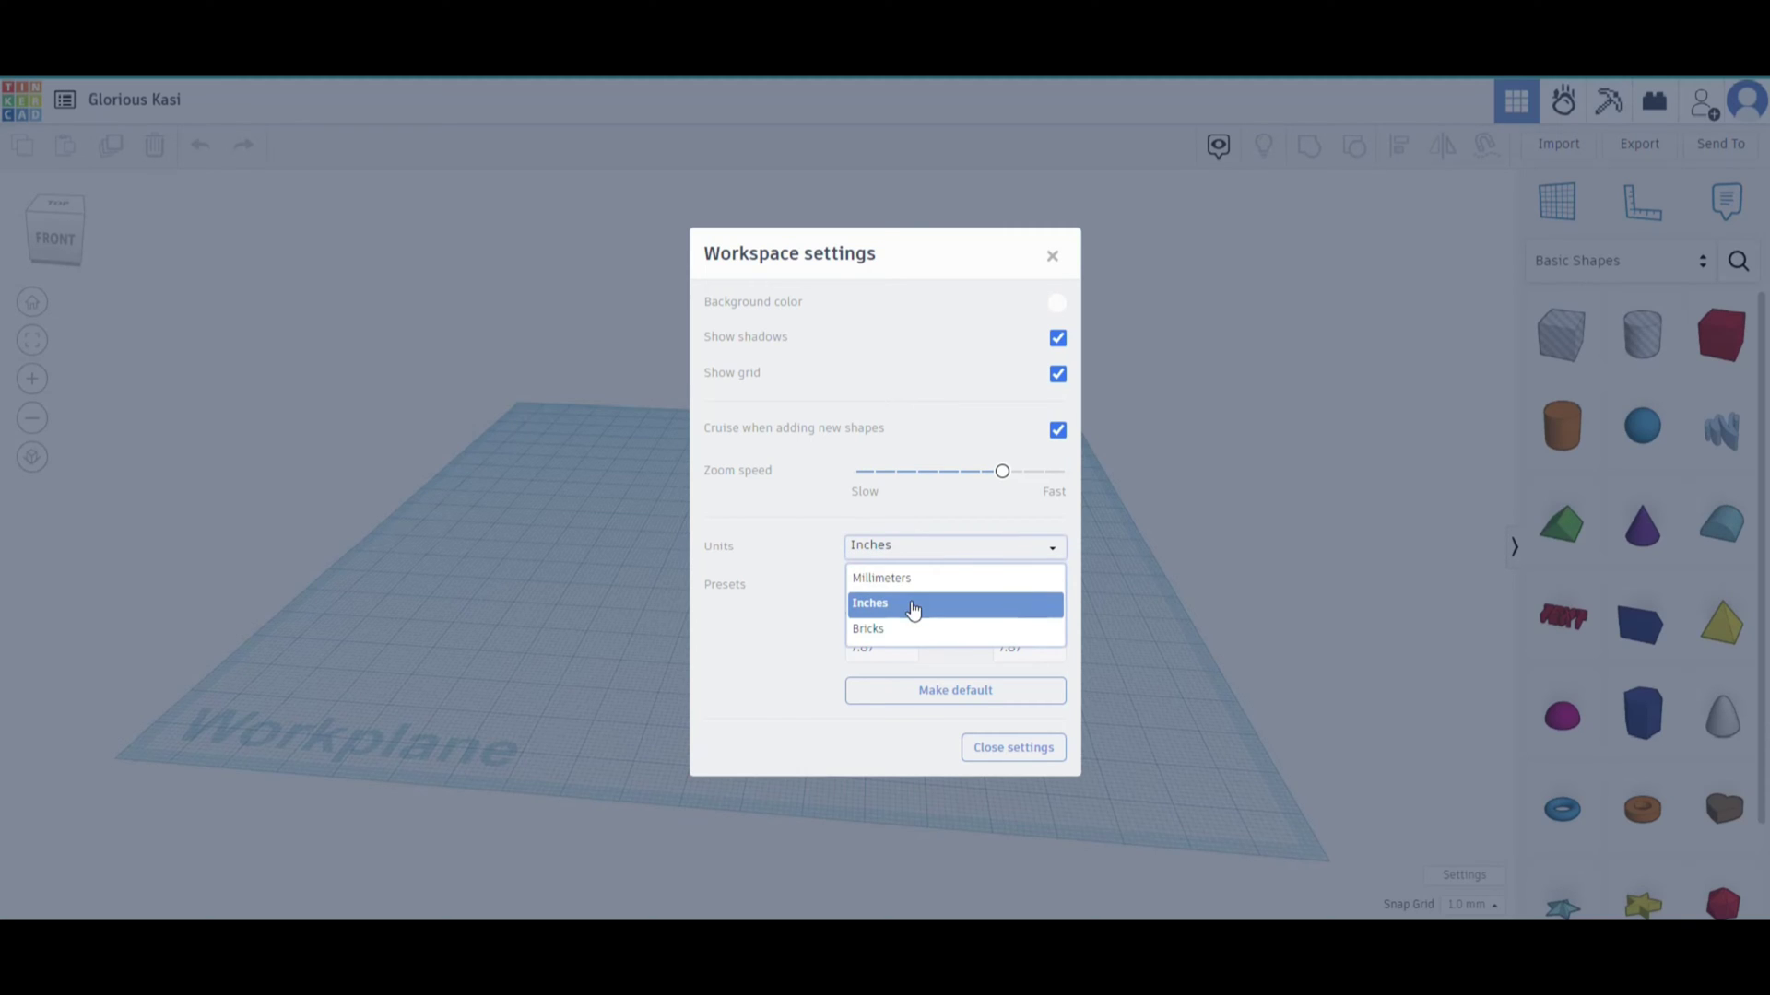
{"action": "left_click", "coordinate": [917, 579]}
{"action": "left_click", "coordinate": [915, 697]}
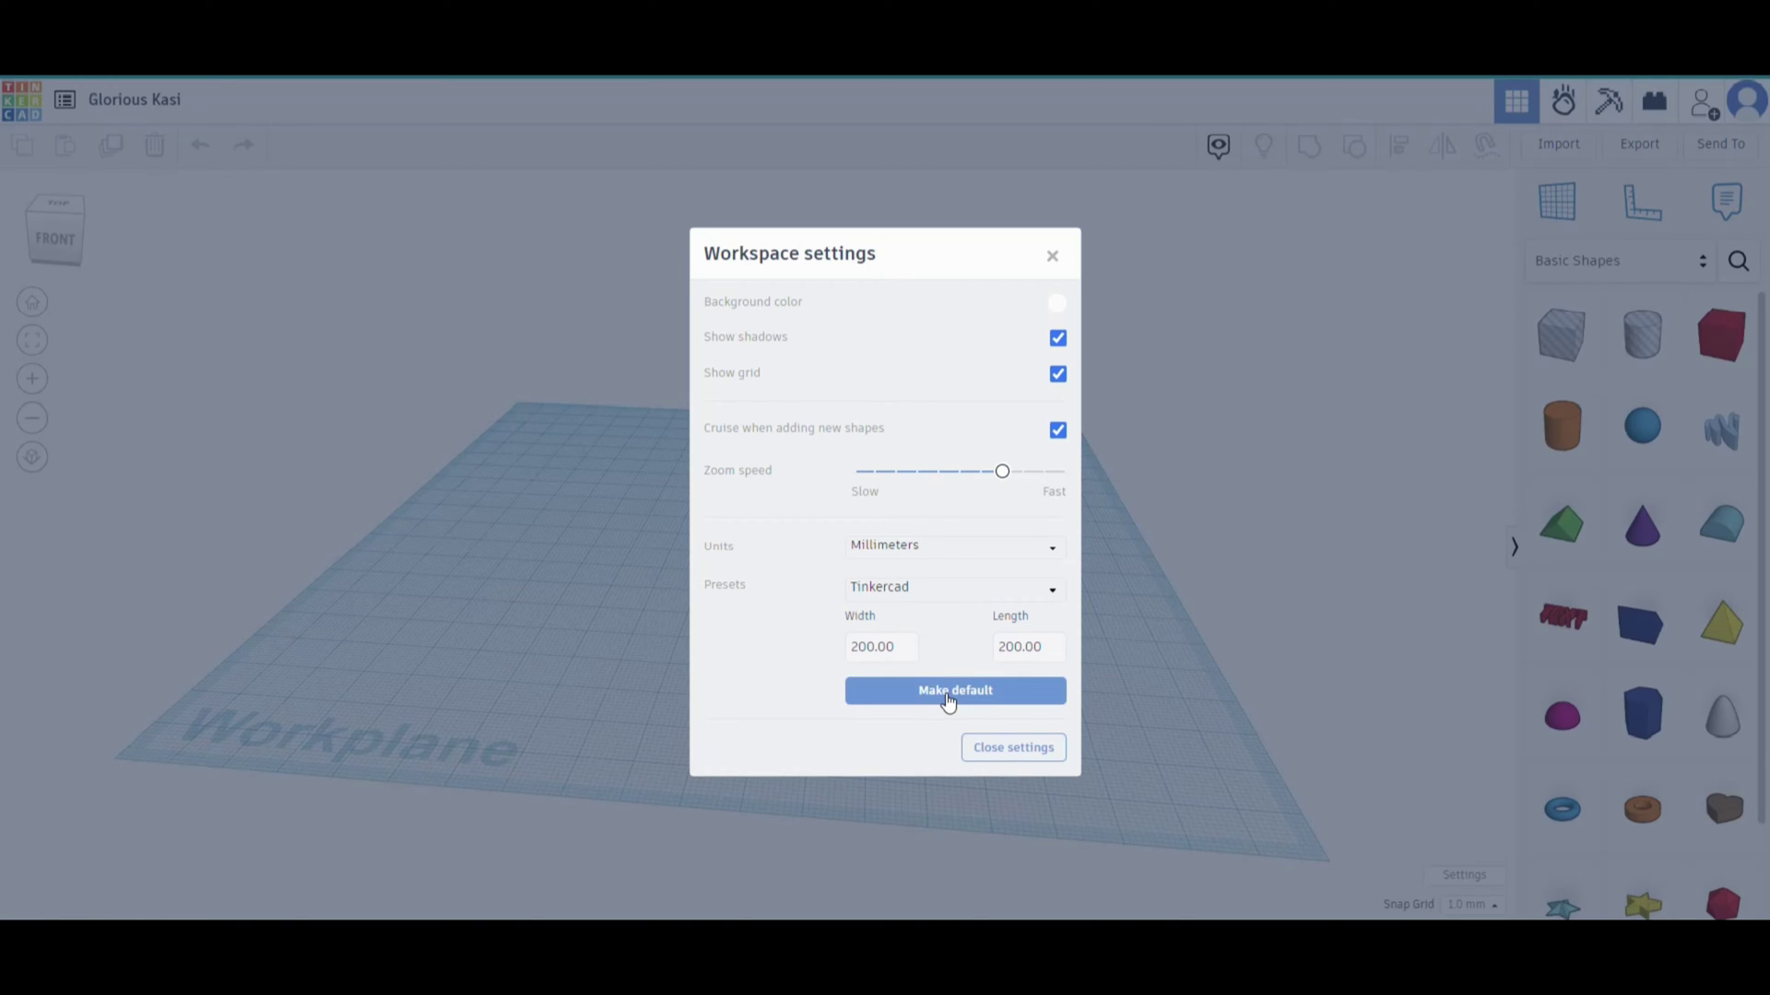
{"action": "left_click", "coordinate": [949, 701]}
{"action": "left_click", "coordinate": [1027, 746]}
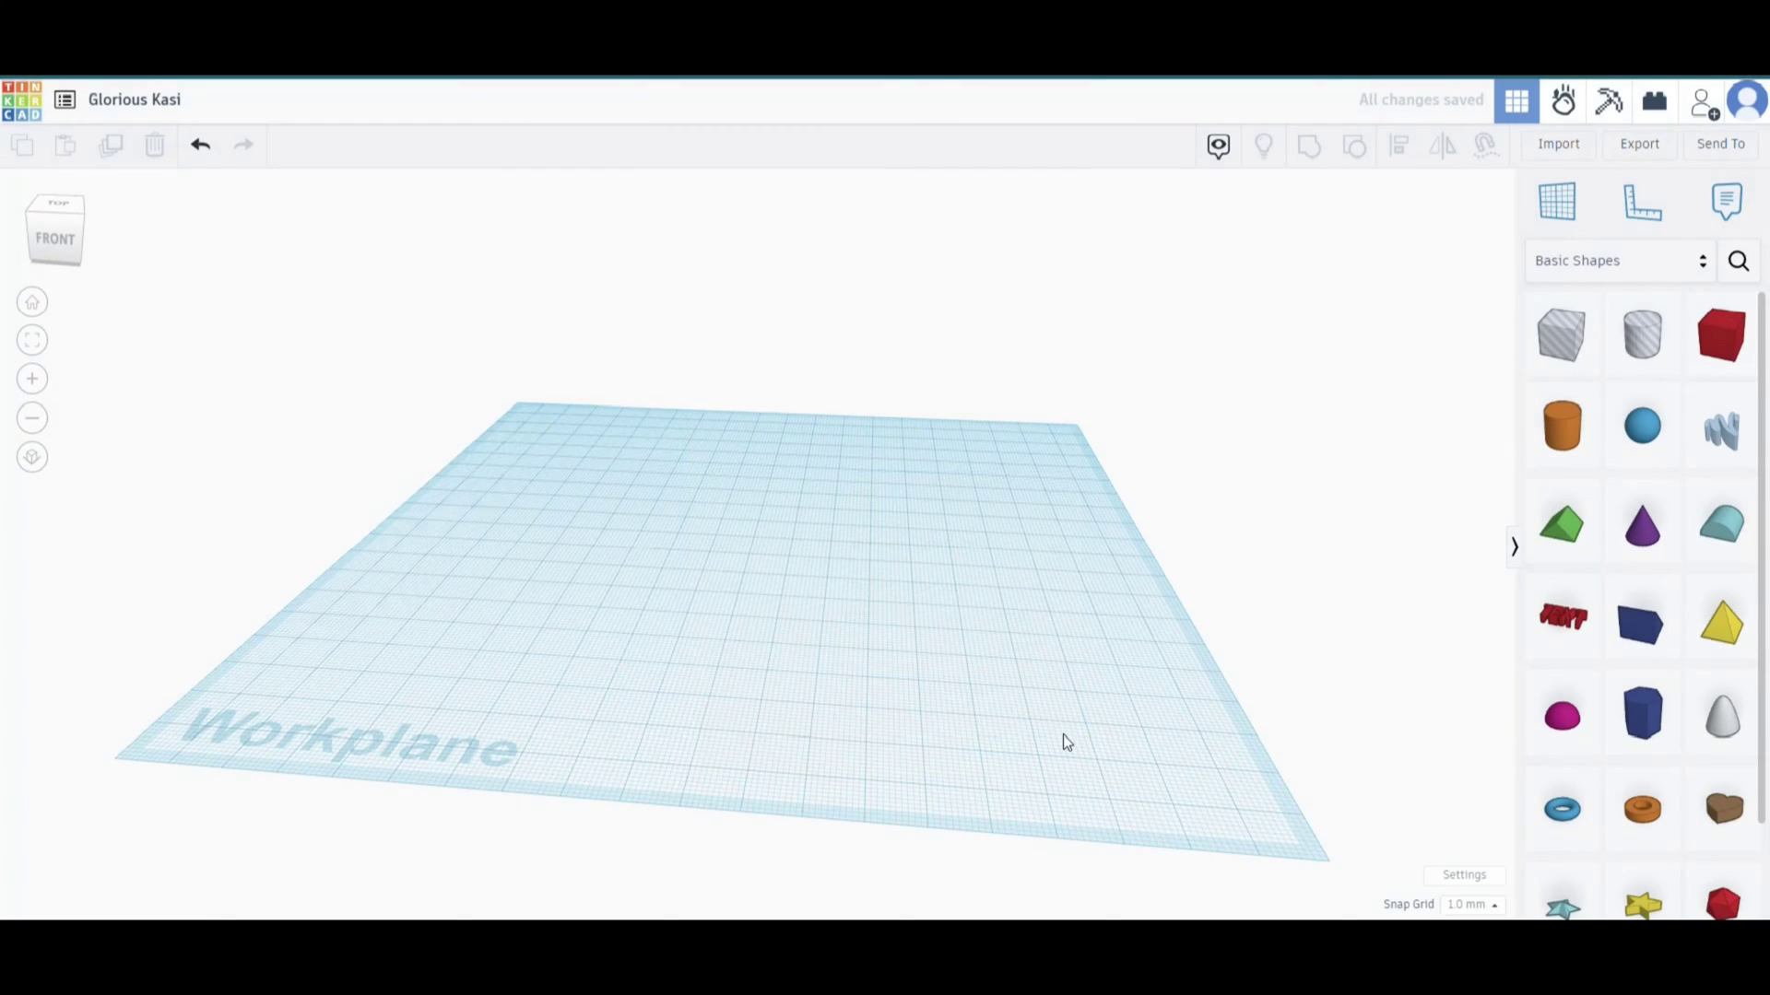
- Drag a red 20 × 20 × 20 Box onto the centre of the workplane
{"action": "right_click_drag", "start_coordinate": [614, 834], "coordinate": [650, 828]}
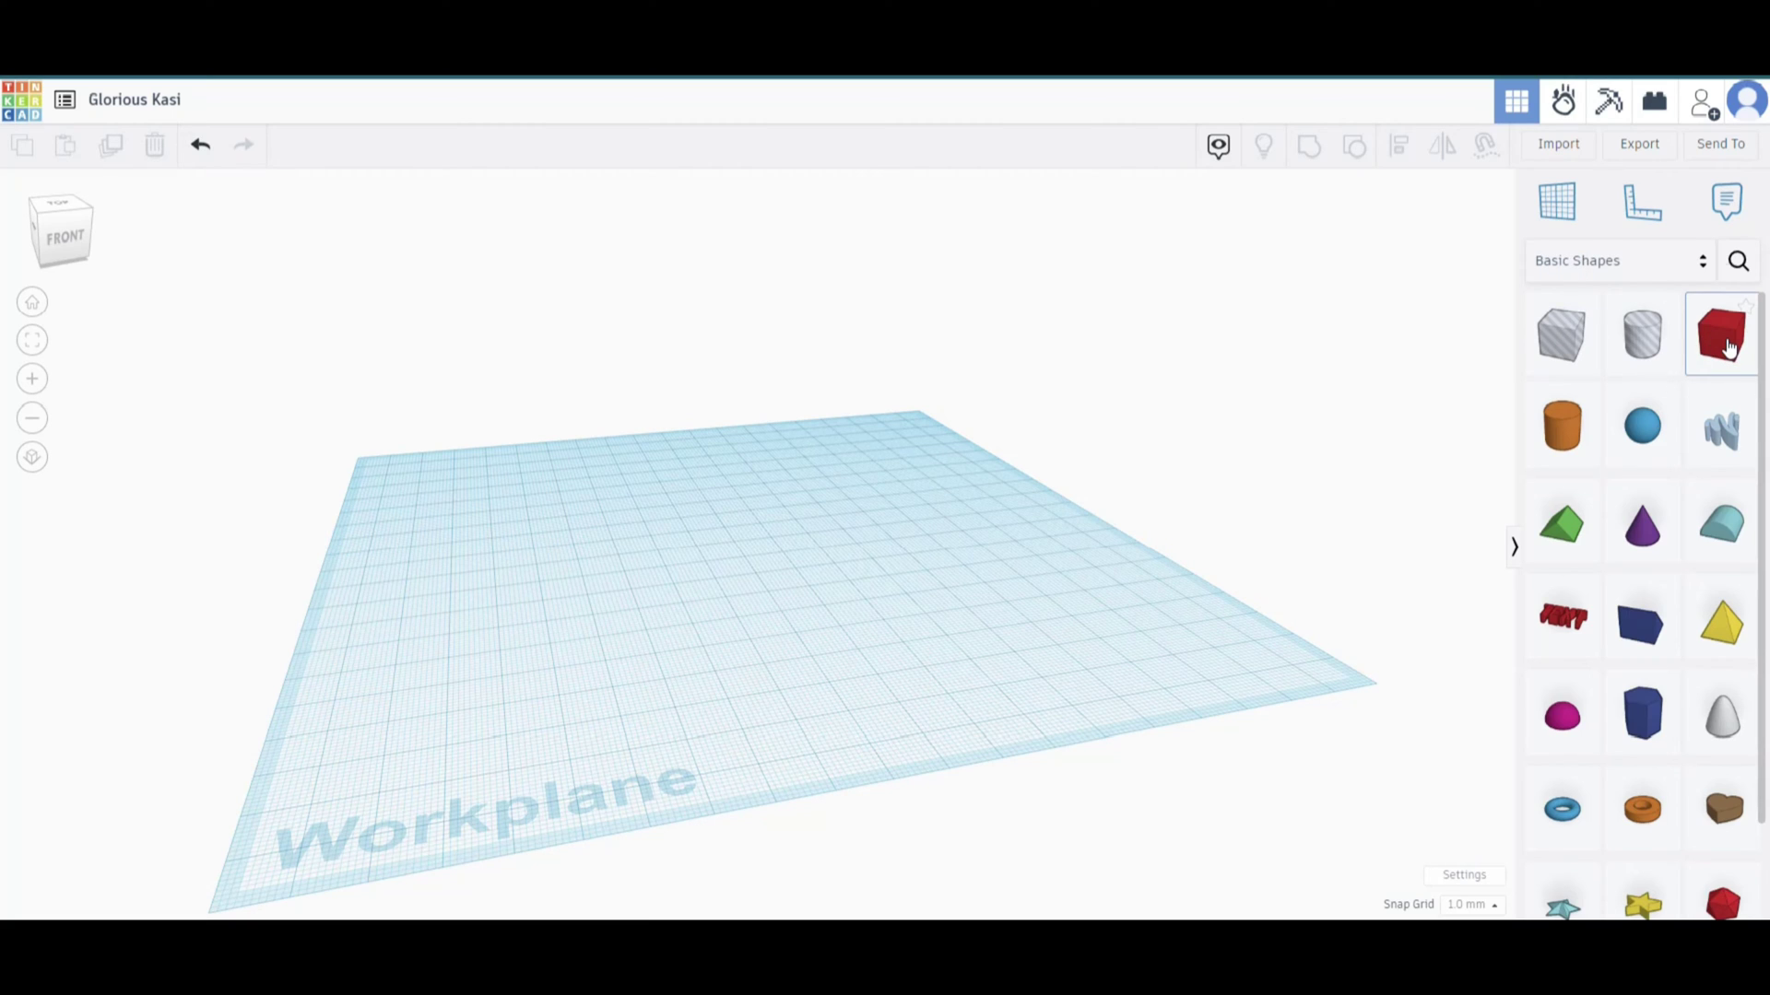
{"action": "left_click_drag", "start_coordinate": [1729, 348], "coordinate": [757, 583]}
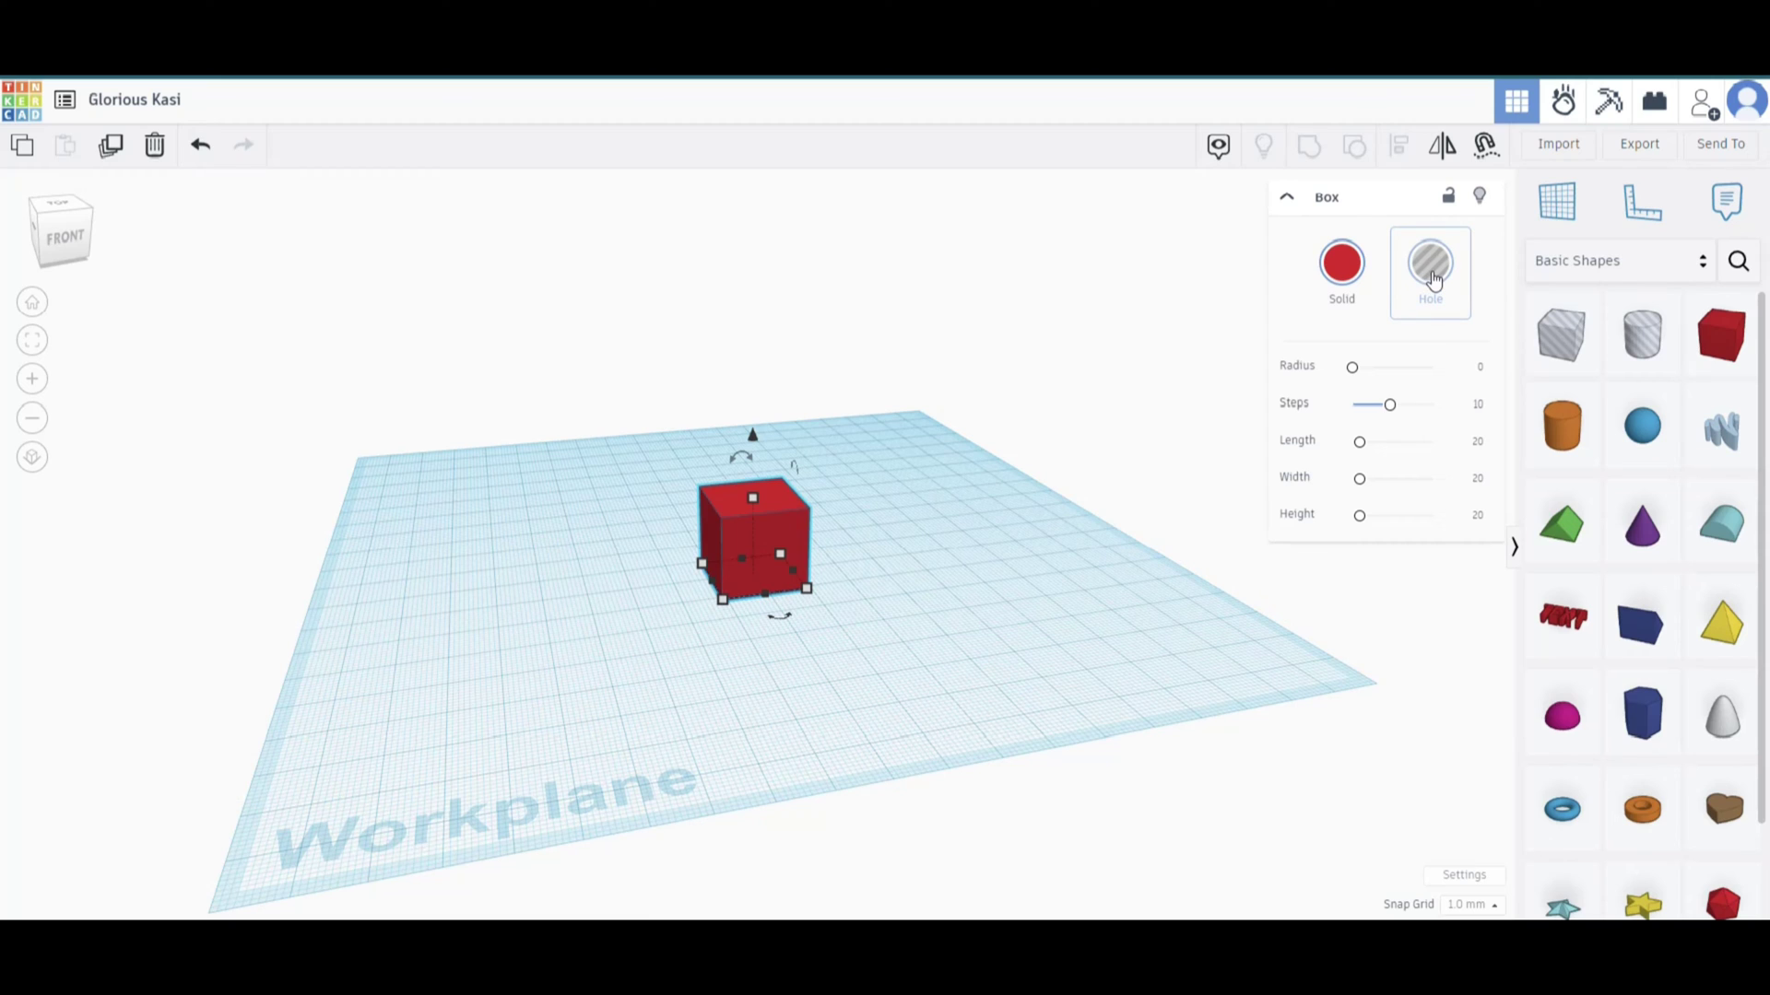
- Toggle the box between hole and solid, then make it a transparent medium-blue solid
{"action": "left_click", "coordinate": [1428, 286]}
{"action": "left_click", "coordinate": [1346, 272]}
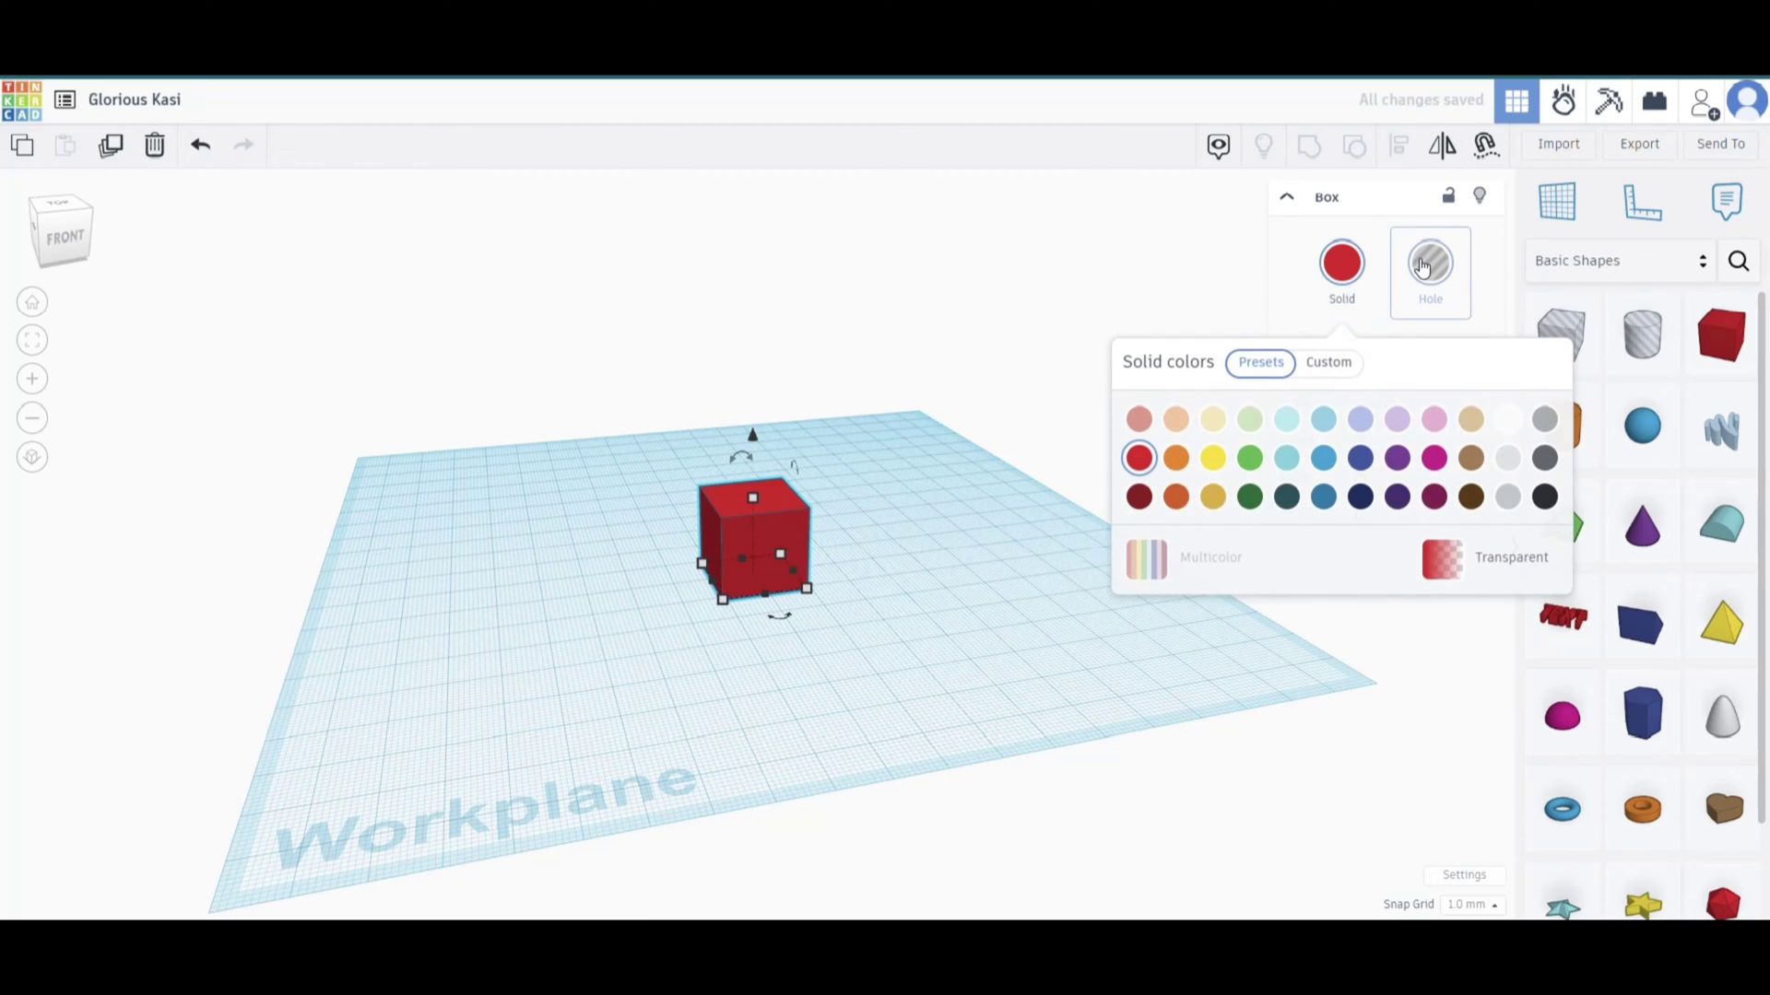
{"action": "left_click", "coordinate": [1431, 265]}
{"action": "left_click", "coordinate": [1346, 274]}
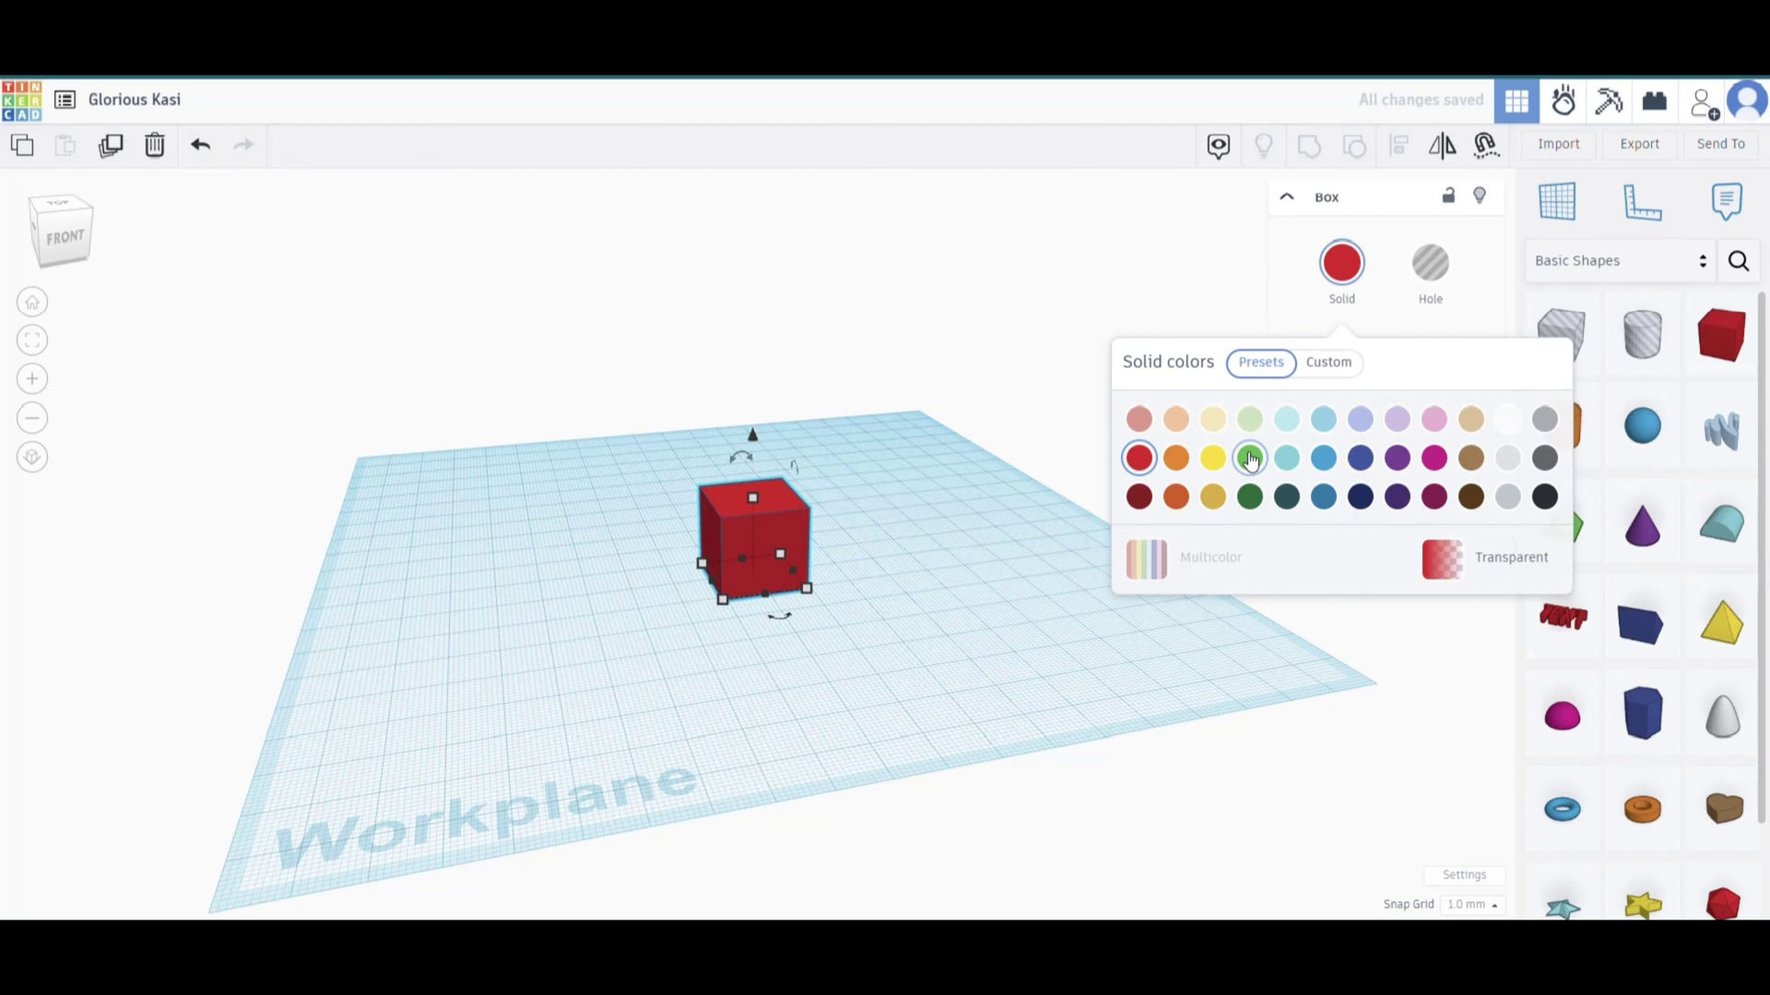
{"action": "left_click", "coordinate": [1250, 458]}
{"action": "left_click", "coordinate": [1355, 461]}
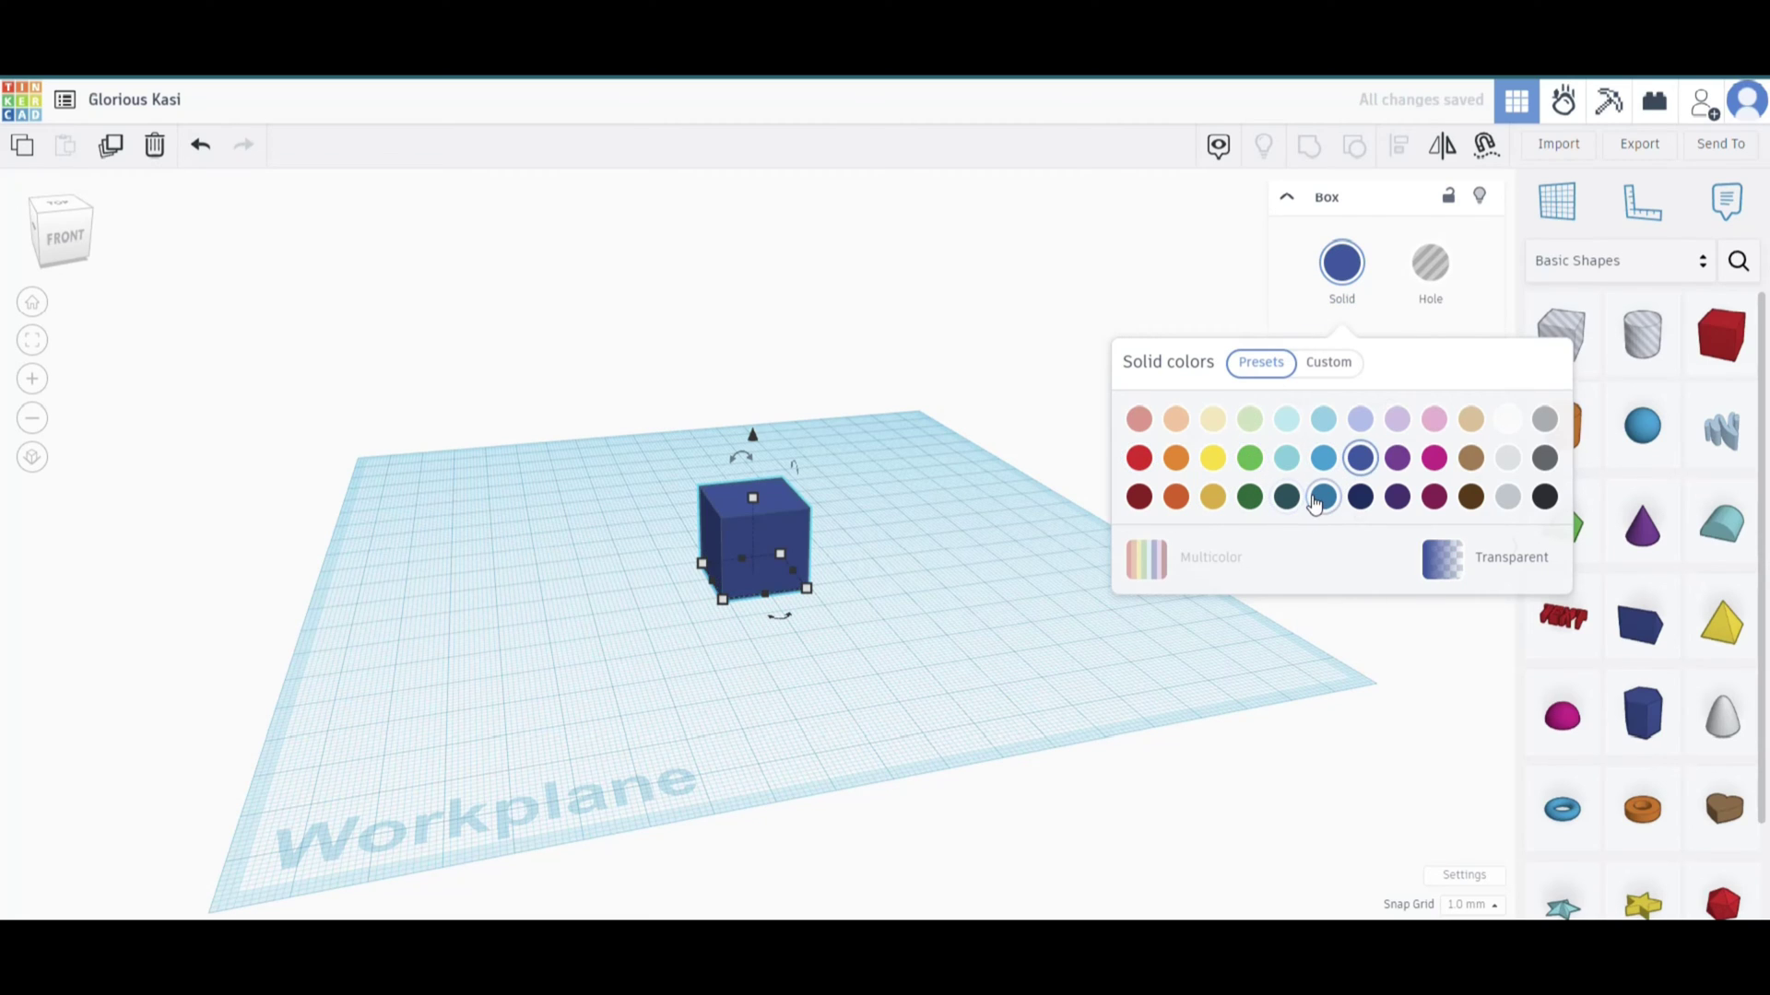
{"action": "left_click", "coordinate": [1323, 497]}
{"action": "left_click", "coordinate": [1444, 573]}
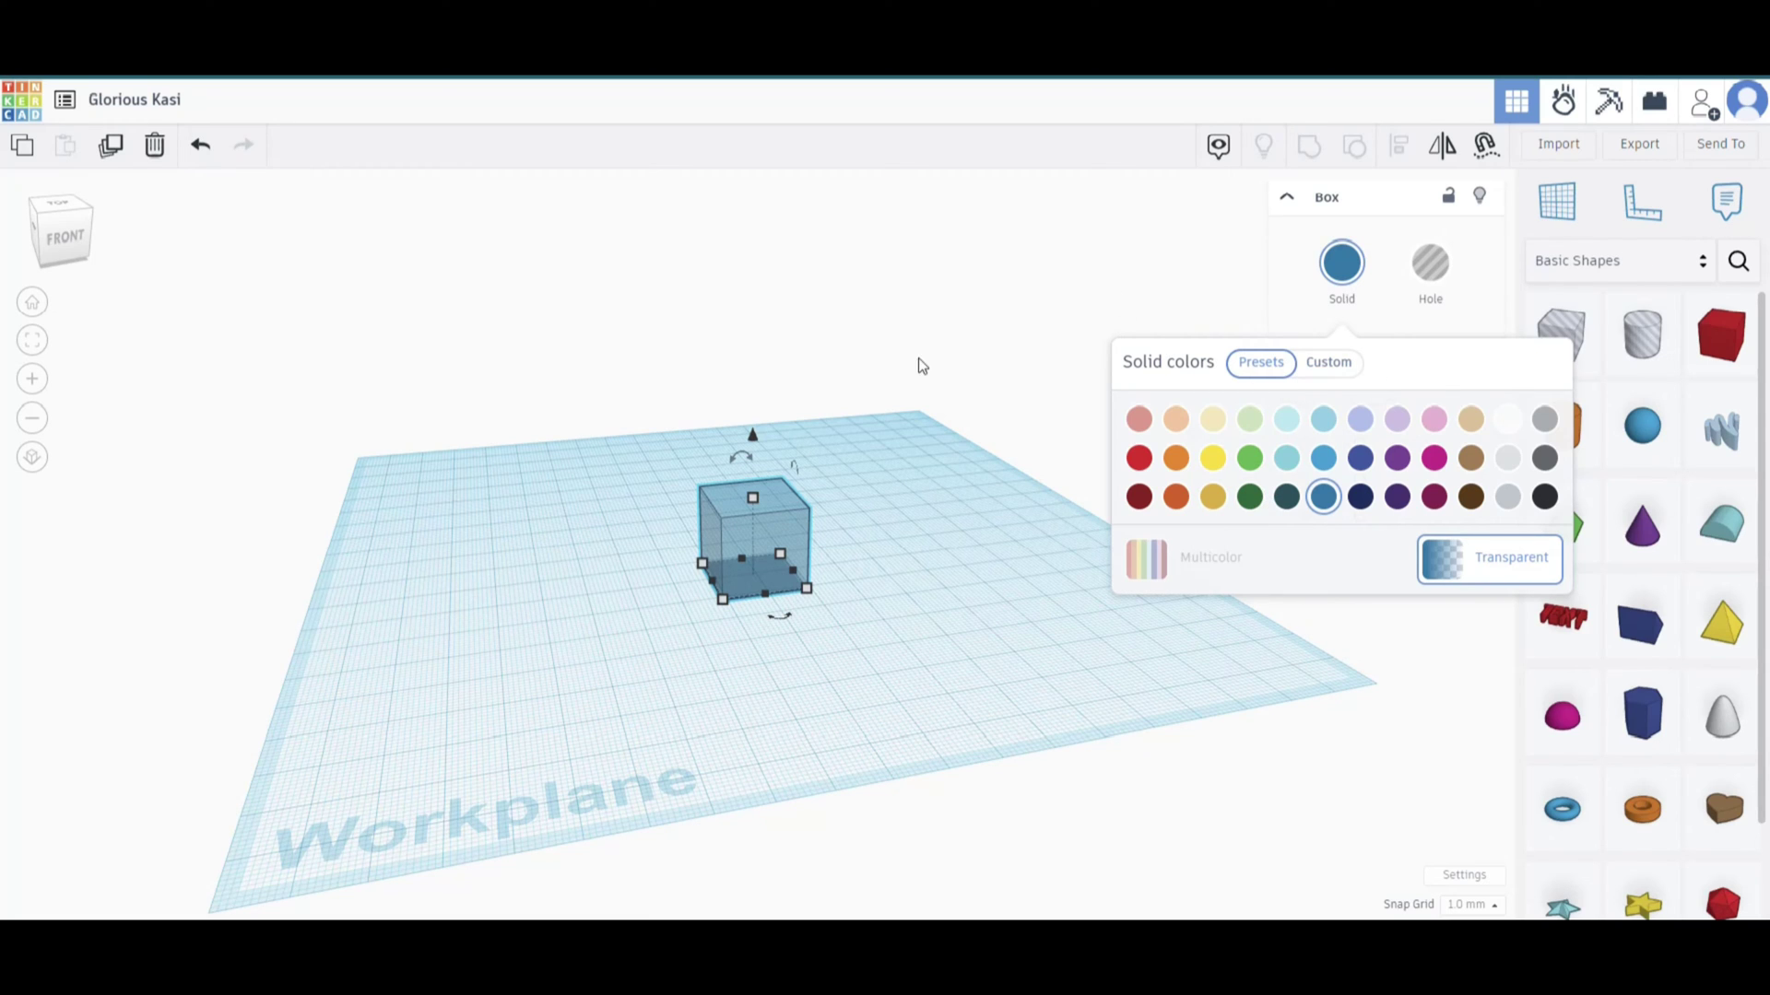
{"action": "left_click", "coordinate": [973, 371]}
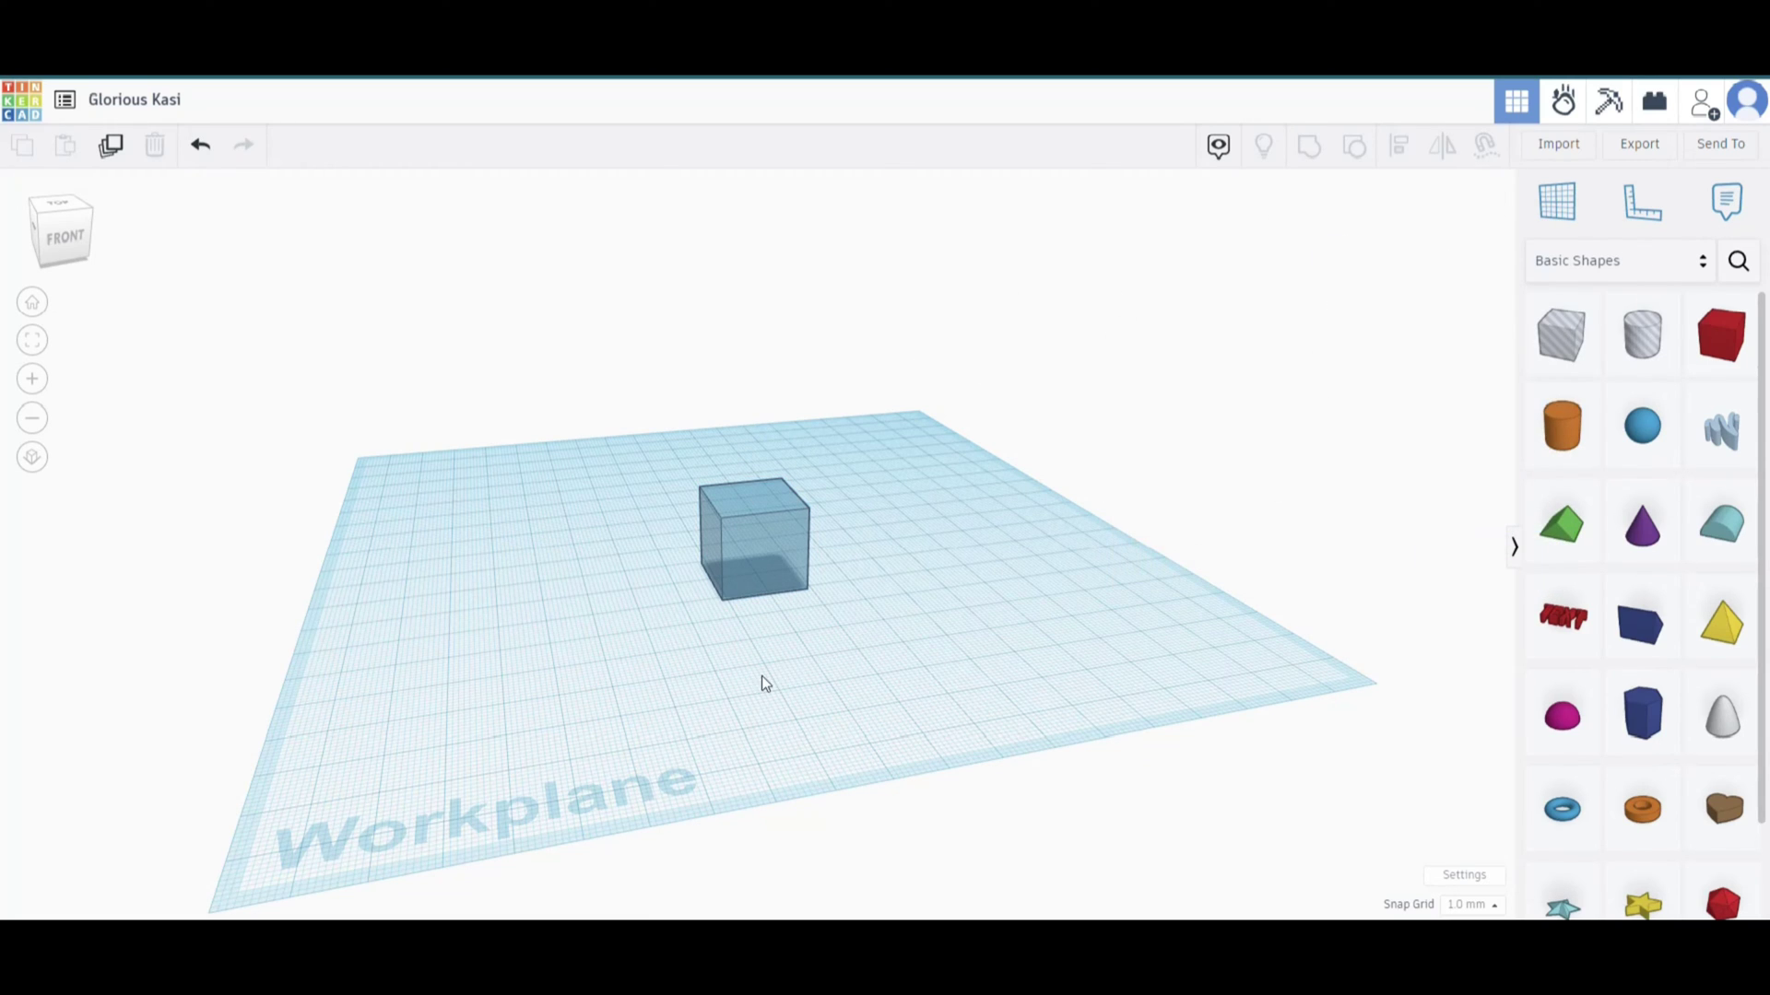
- Add an orange cylinder to the right of the box and a wedge to its left
{"action": "right_click_drag", "start_coordinate": [731, 679], "coordinate": [837, 700]}
{"action": "scroll", "coordinate": [774, 677], "scroll_direction": "down", "scroll_amount": 3}
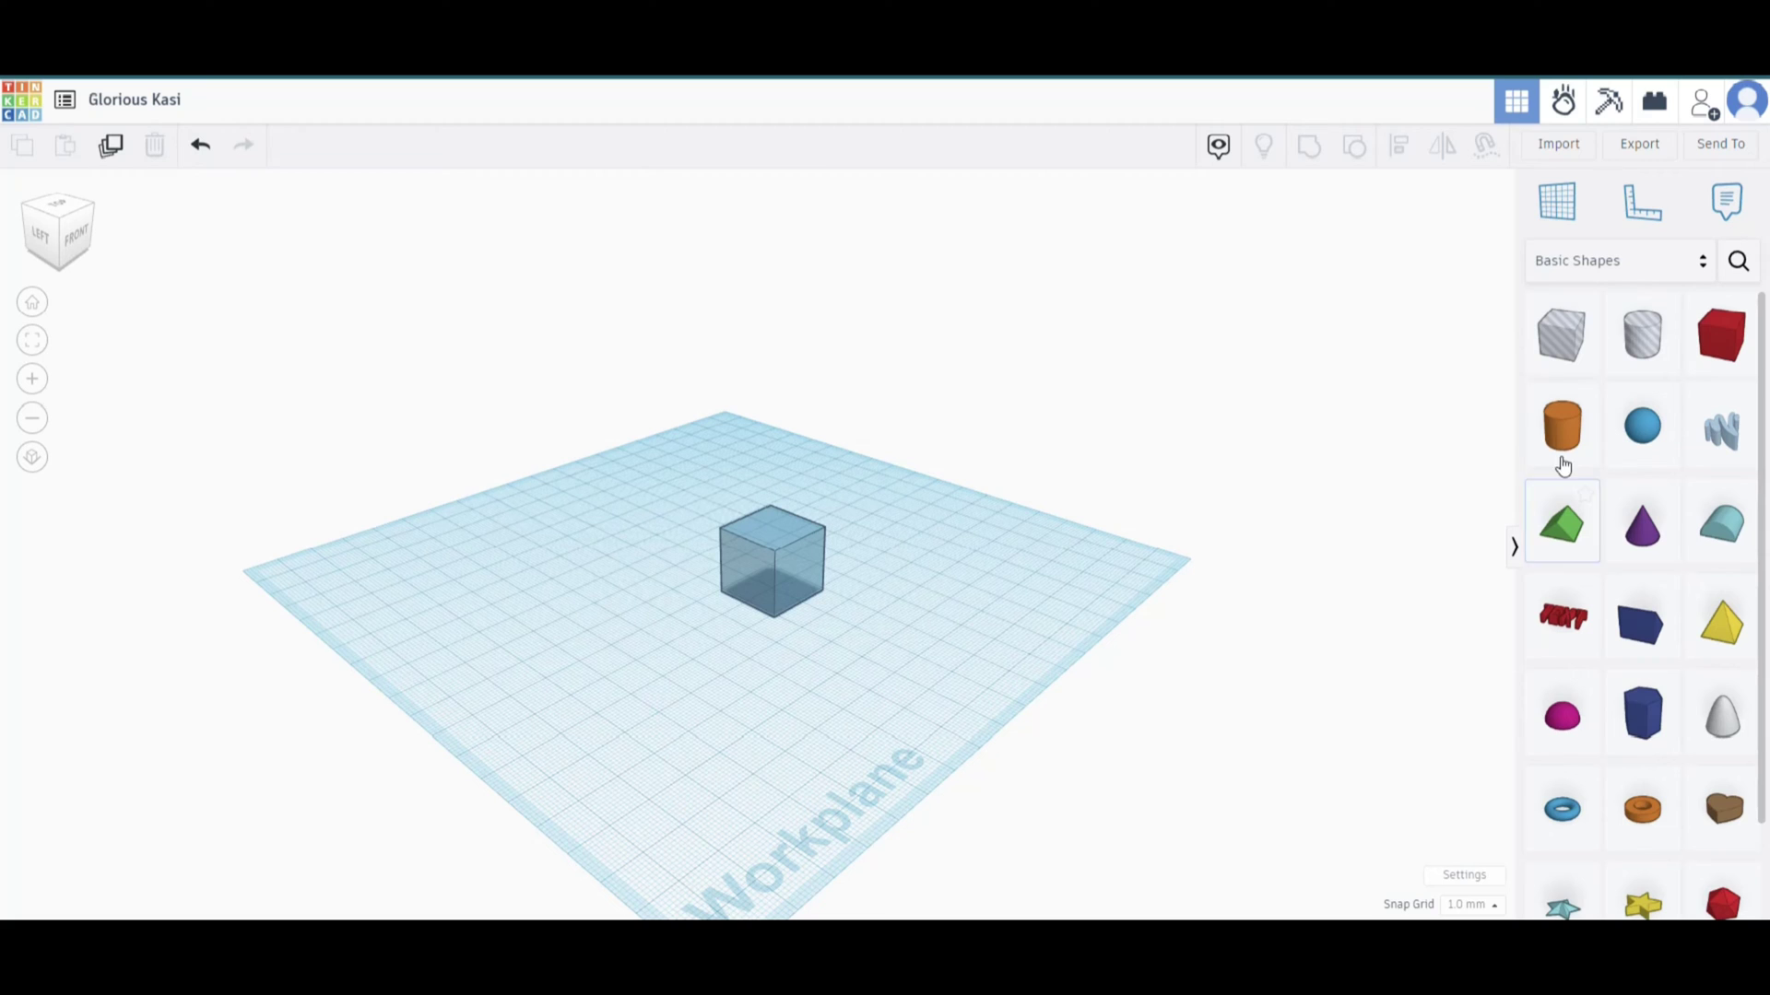
{"action": "left_click_drag", "start_coordinate": [1562, 426], "coordinate": [1022, 594]}
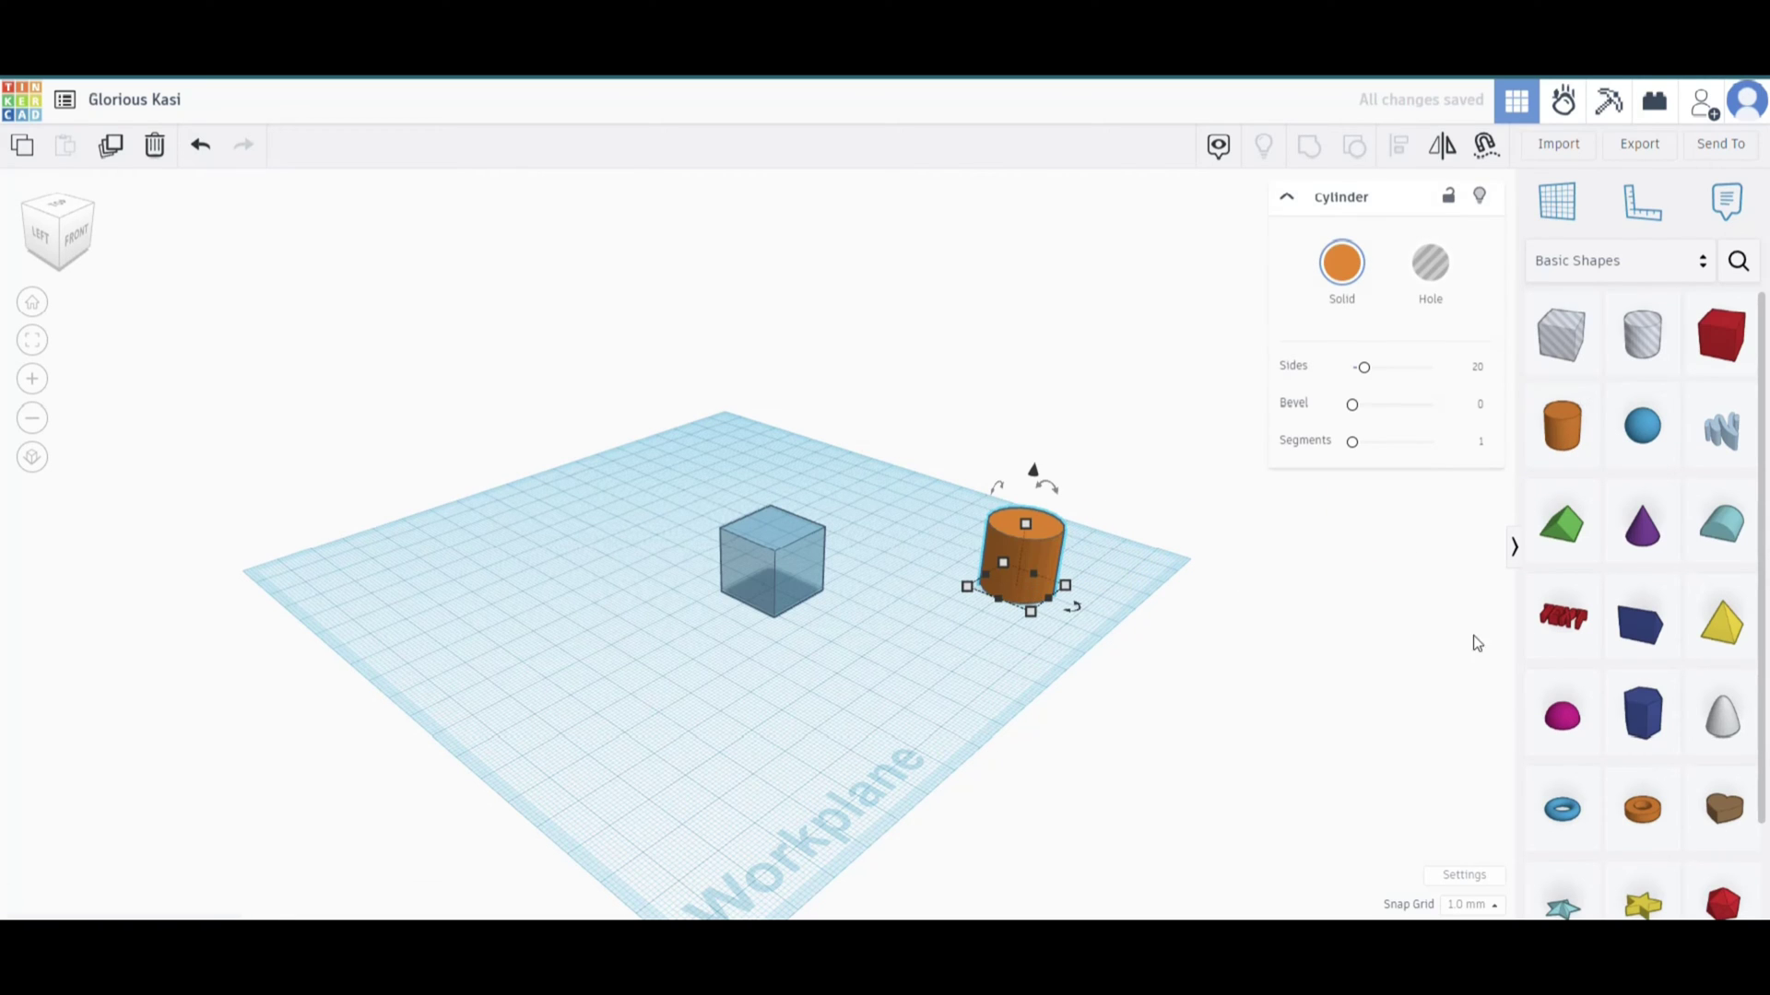
{"action": "left_click_drag", "start_coordinate": [1642, 623], "coordinate": [415, 604]}
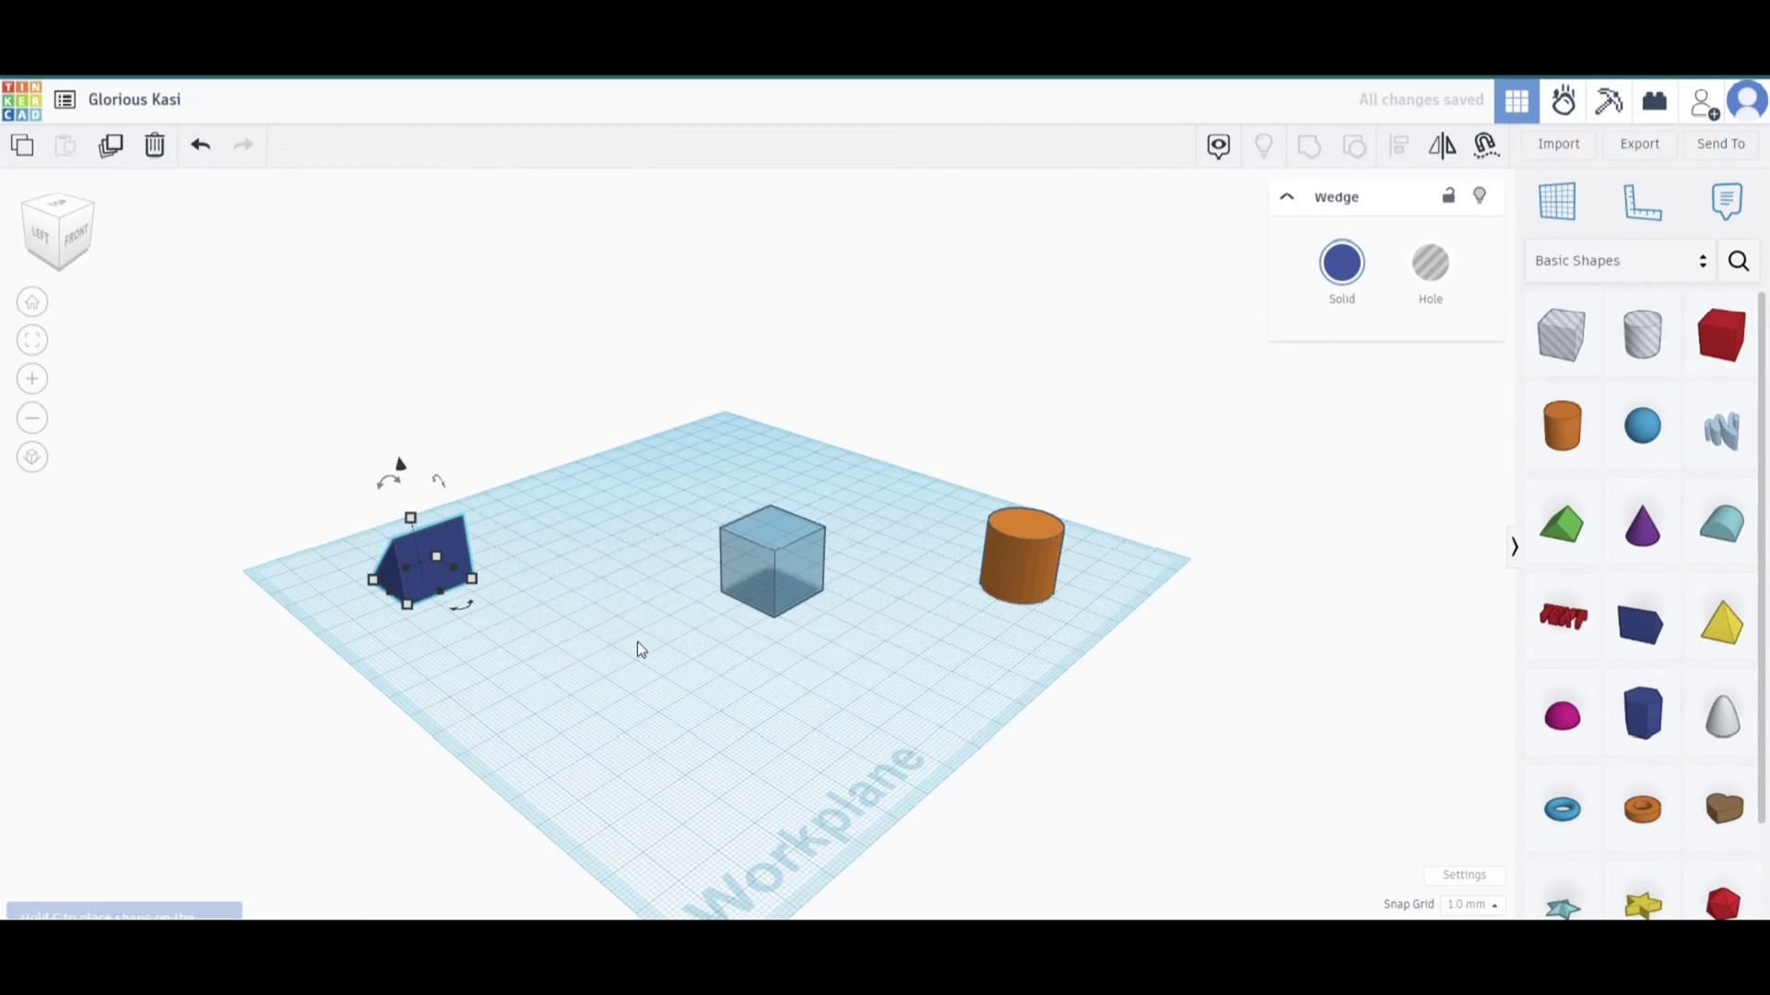
{"action": "scroll", "coordinate": [790, 671], "scroll_direction": "down", "scroll_amount": 2}
{"action": "scroll", "coordinate": [811, 660], "scroll_direction": "up", "scroll_amount": 5}
{"action": "scroll", "coordinate": [715, 648], "scroll_direction": "up", "scroll_amount": 2}
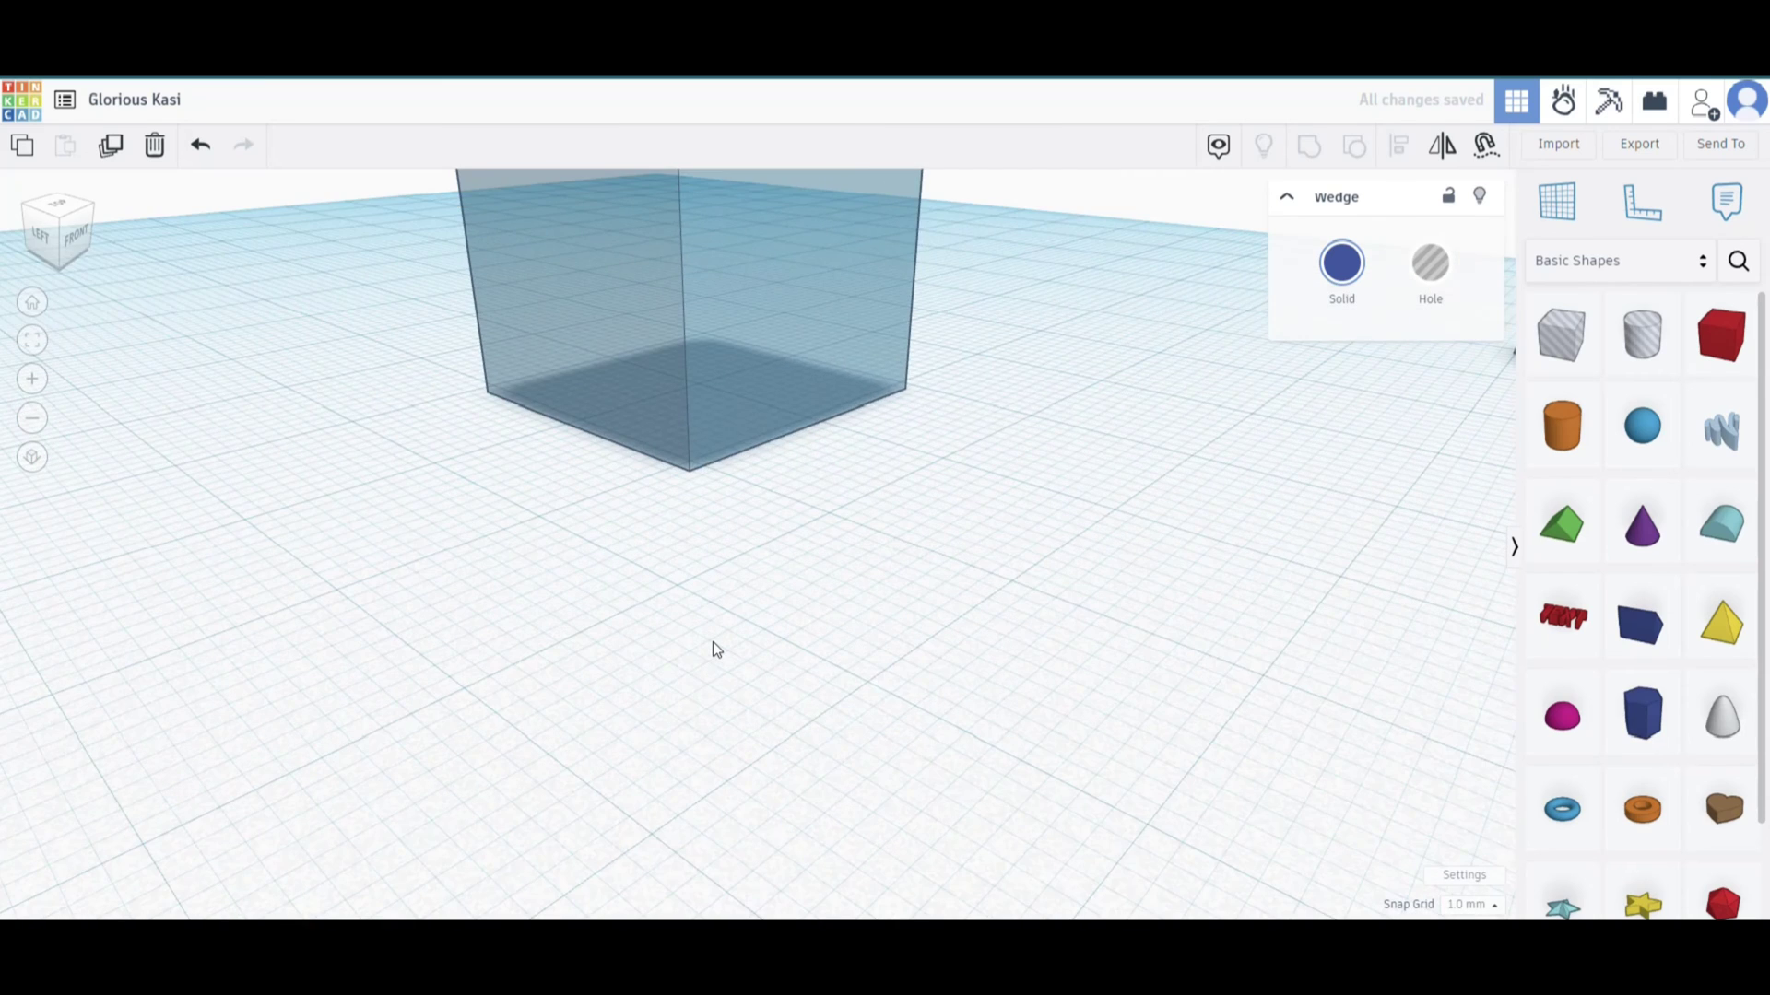
{"action": "scroll", "coordinate": [715, 648], "scroll_direction": "down", "scroll_amount": 4}
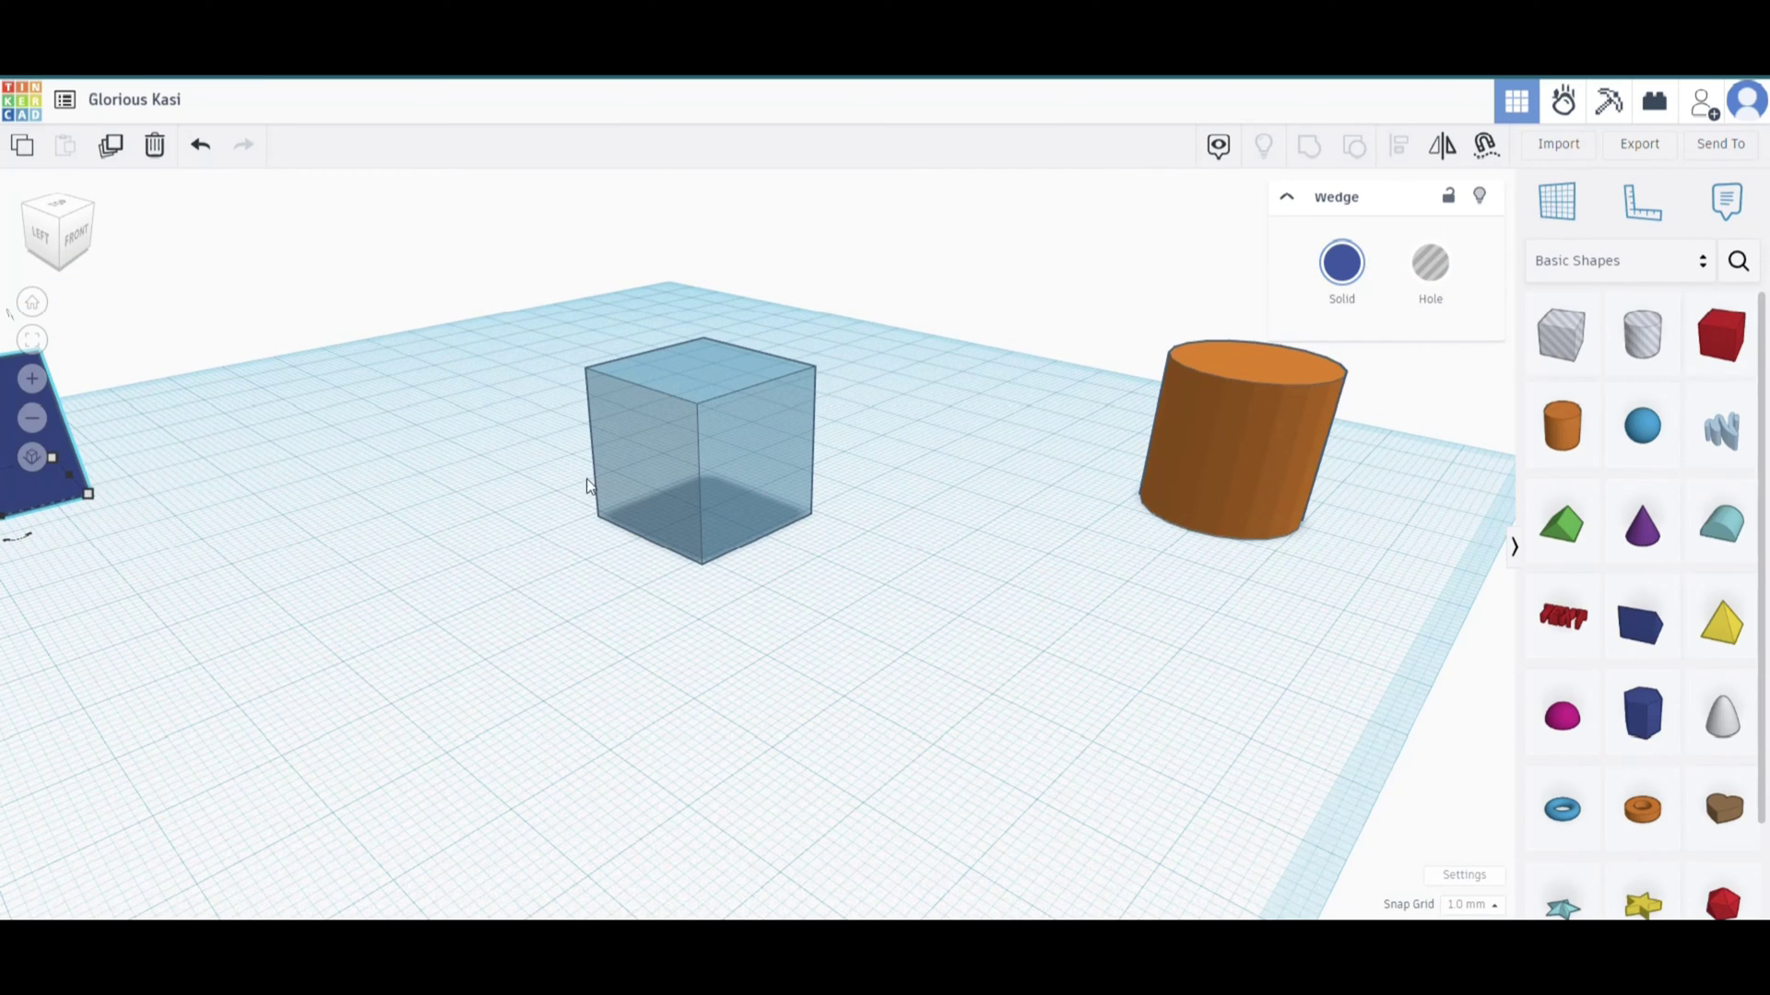
- Delete the wedge and the orange cylinder, leaving the transparent box selected
{"action": "left_click", "coordinate": [780, 473]}
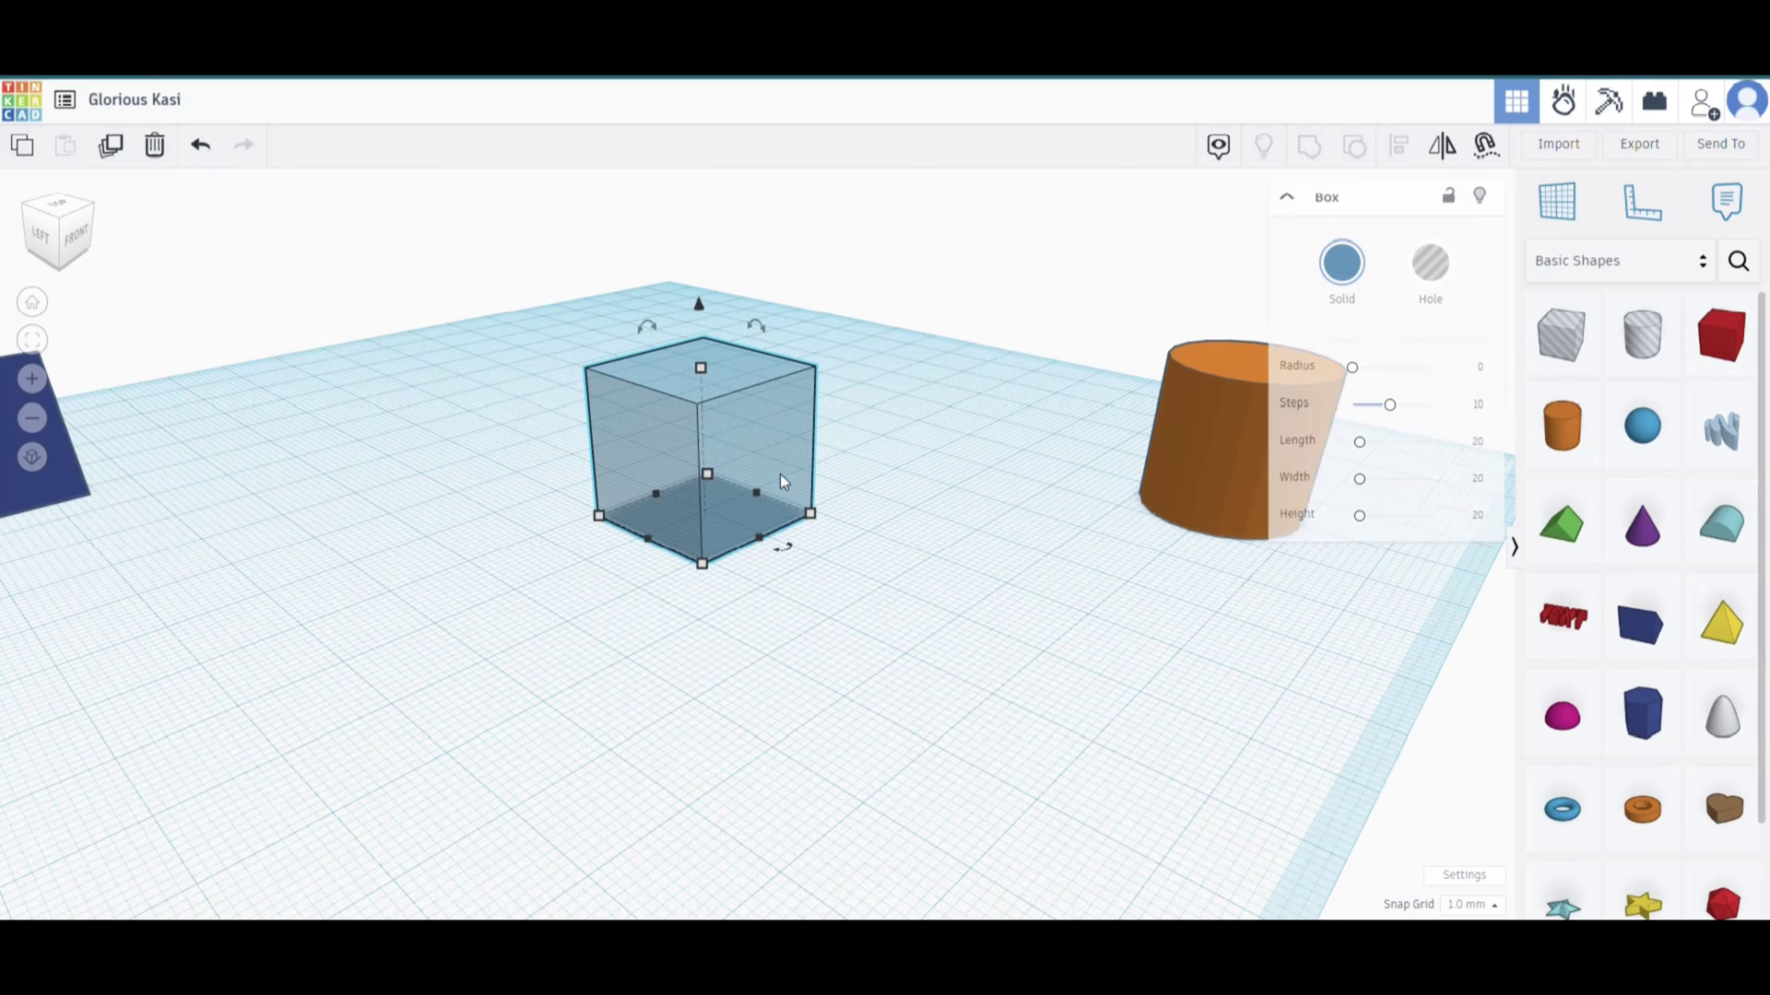
{"action": "left_click", "coordinate": [81, 494]}
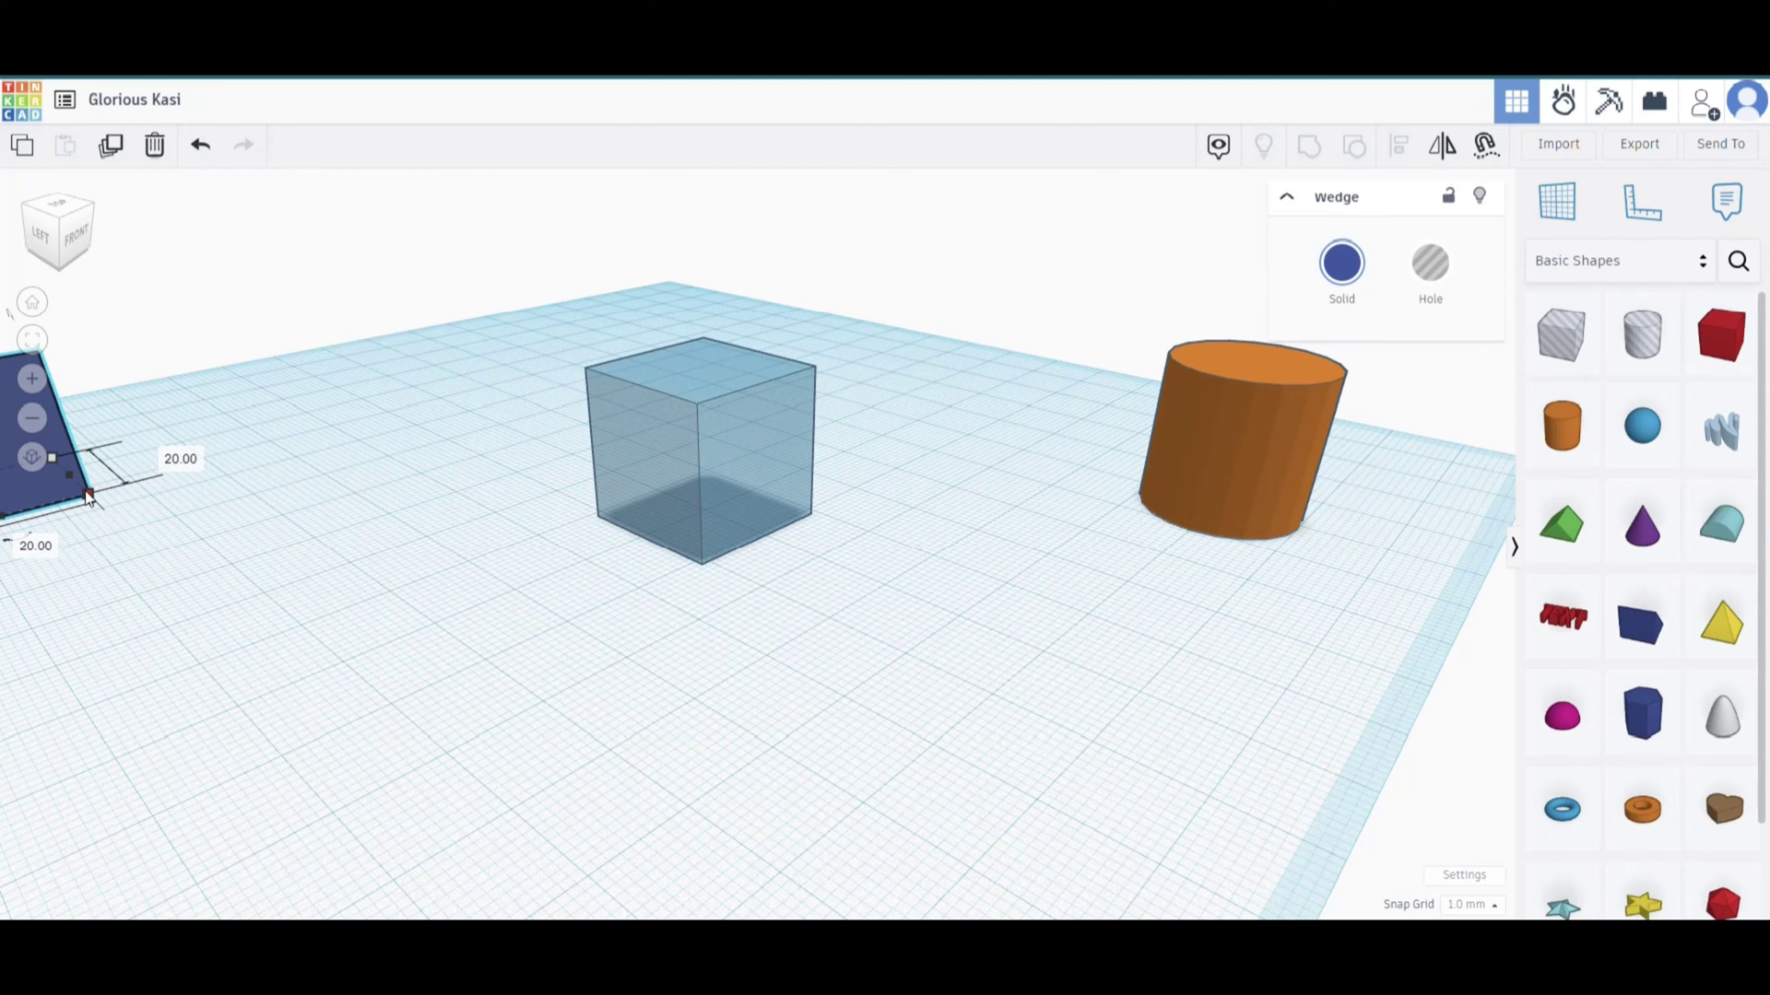
{"action": "key", "text": "f"}
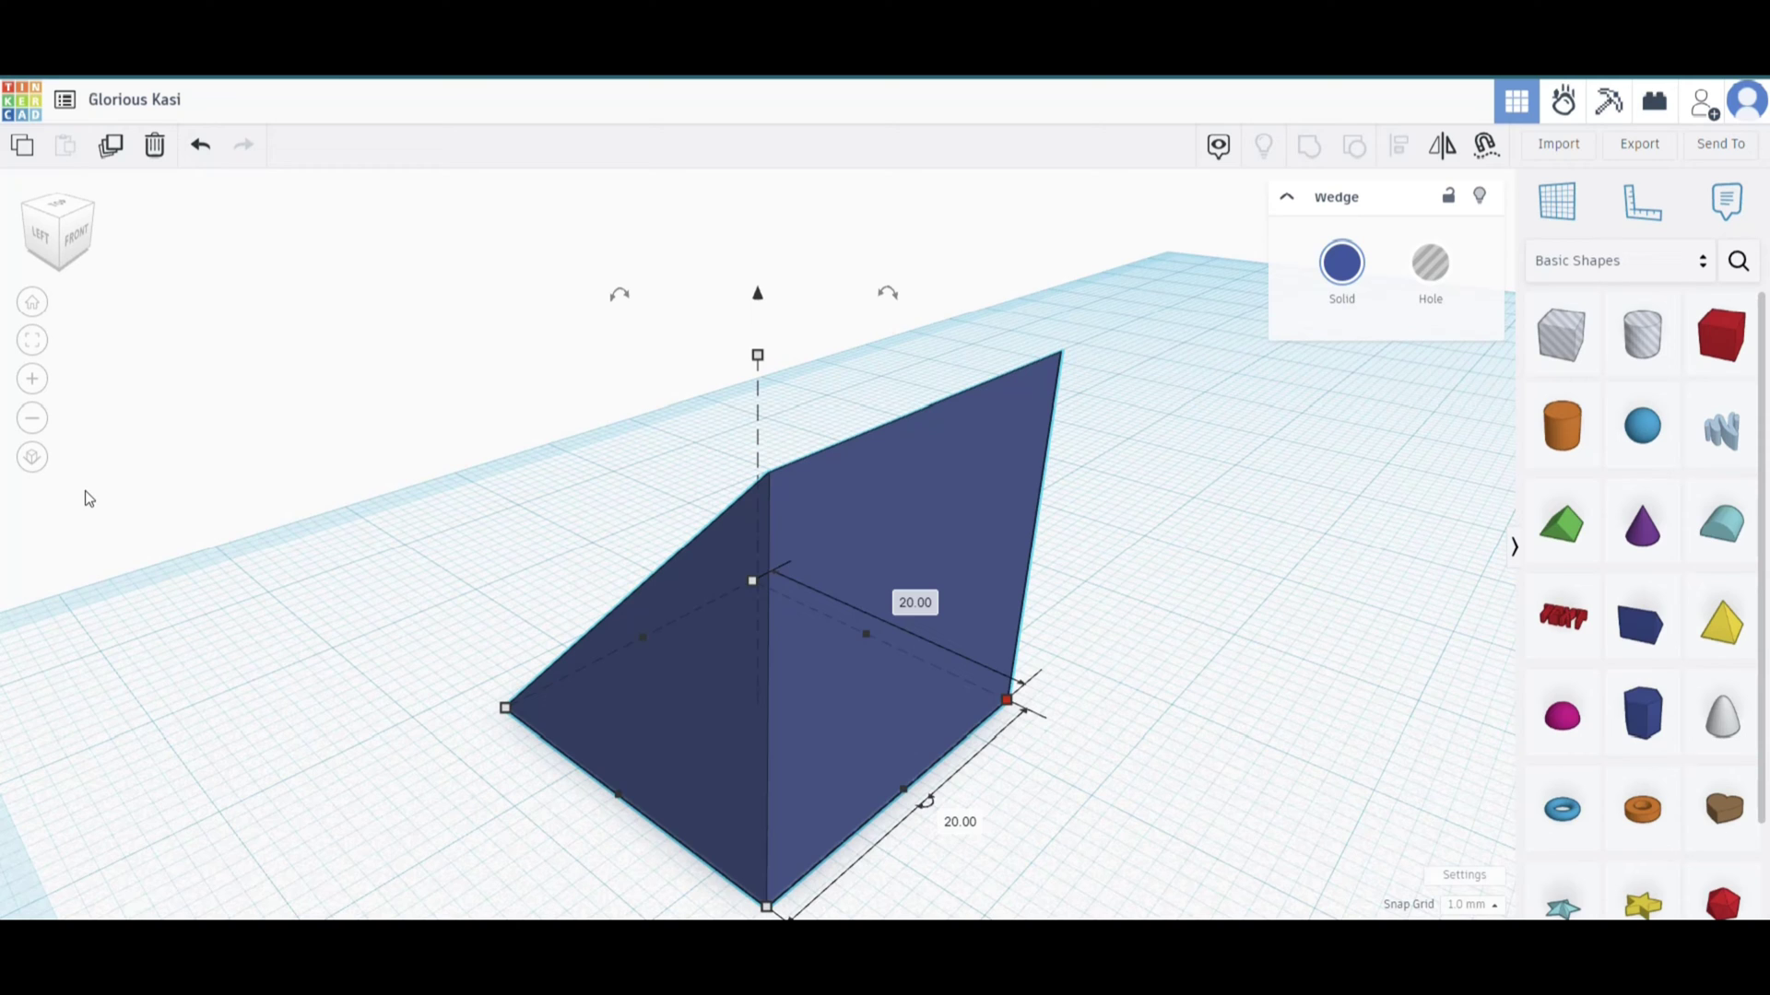
{"action": "scroll", "coordinate": [704, 540], "scroll_direction": "down", "scroll_amount": 6}
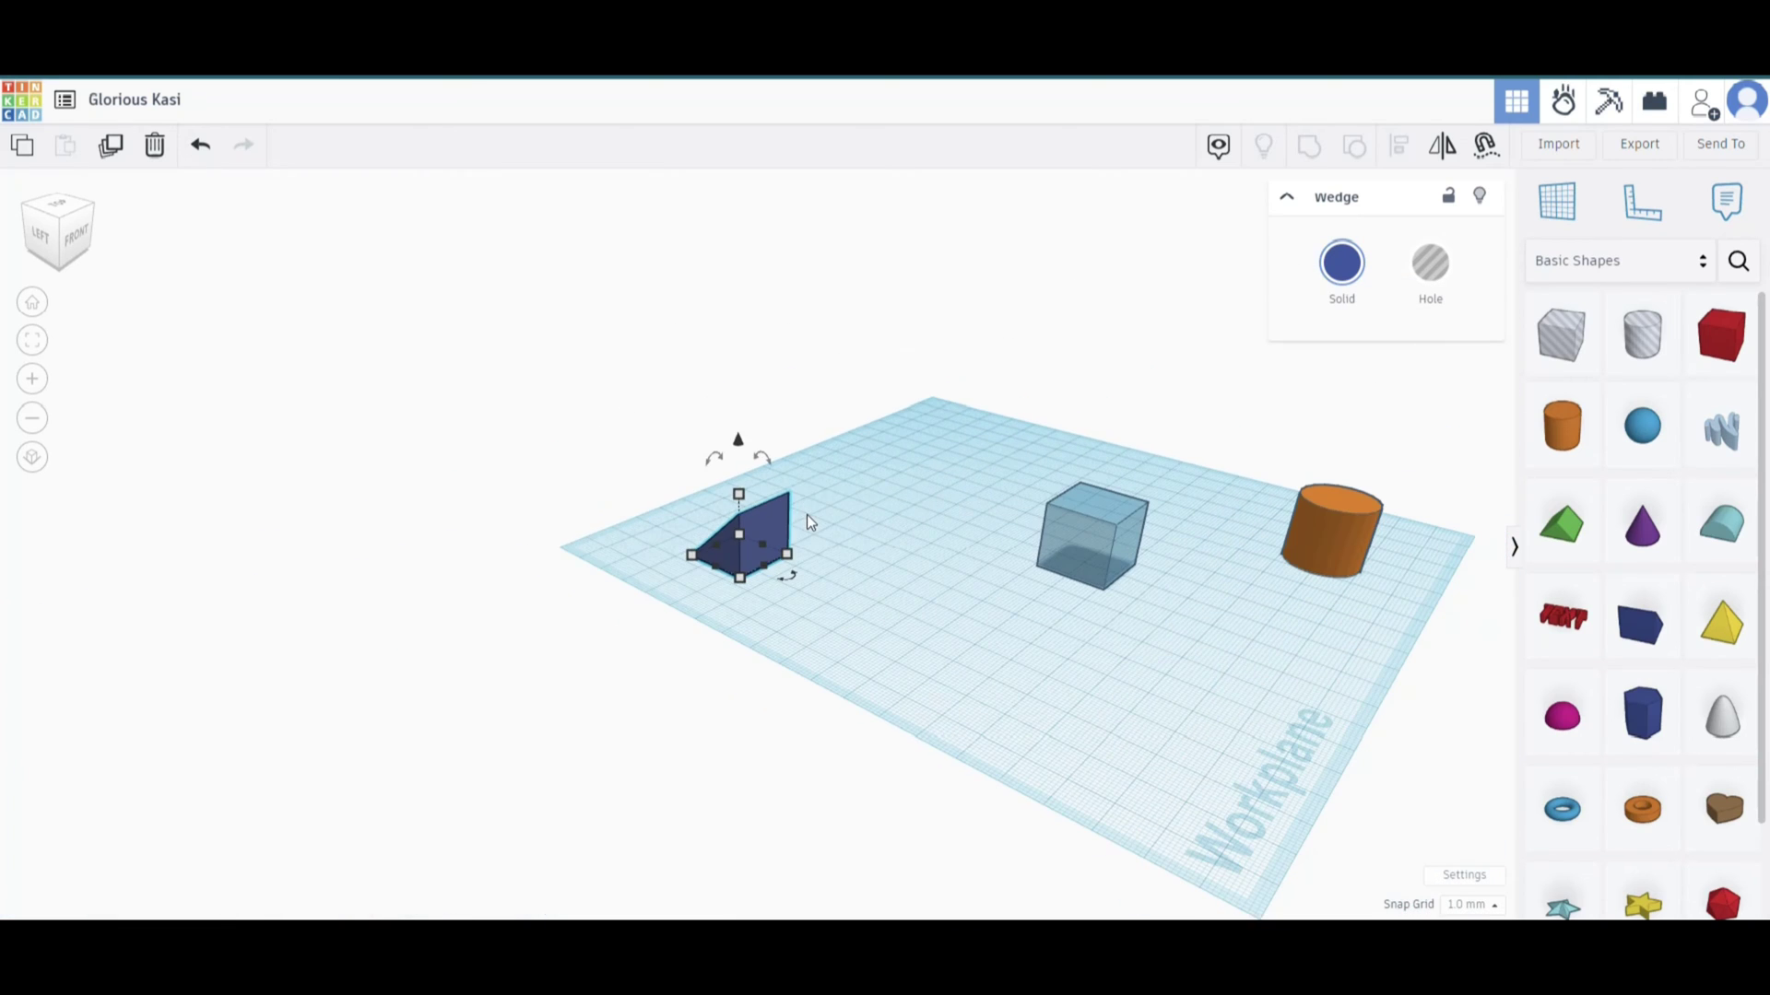
{"action": "middle_click_drag", "start_coordinate": [812, 518], "coordinate": [633, 497]}
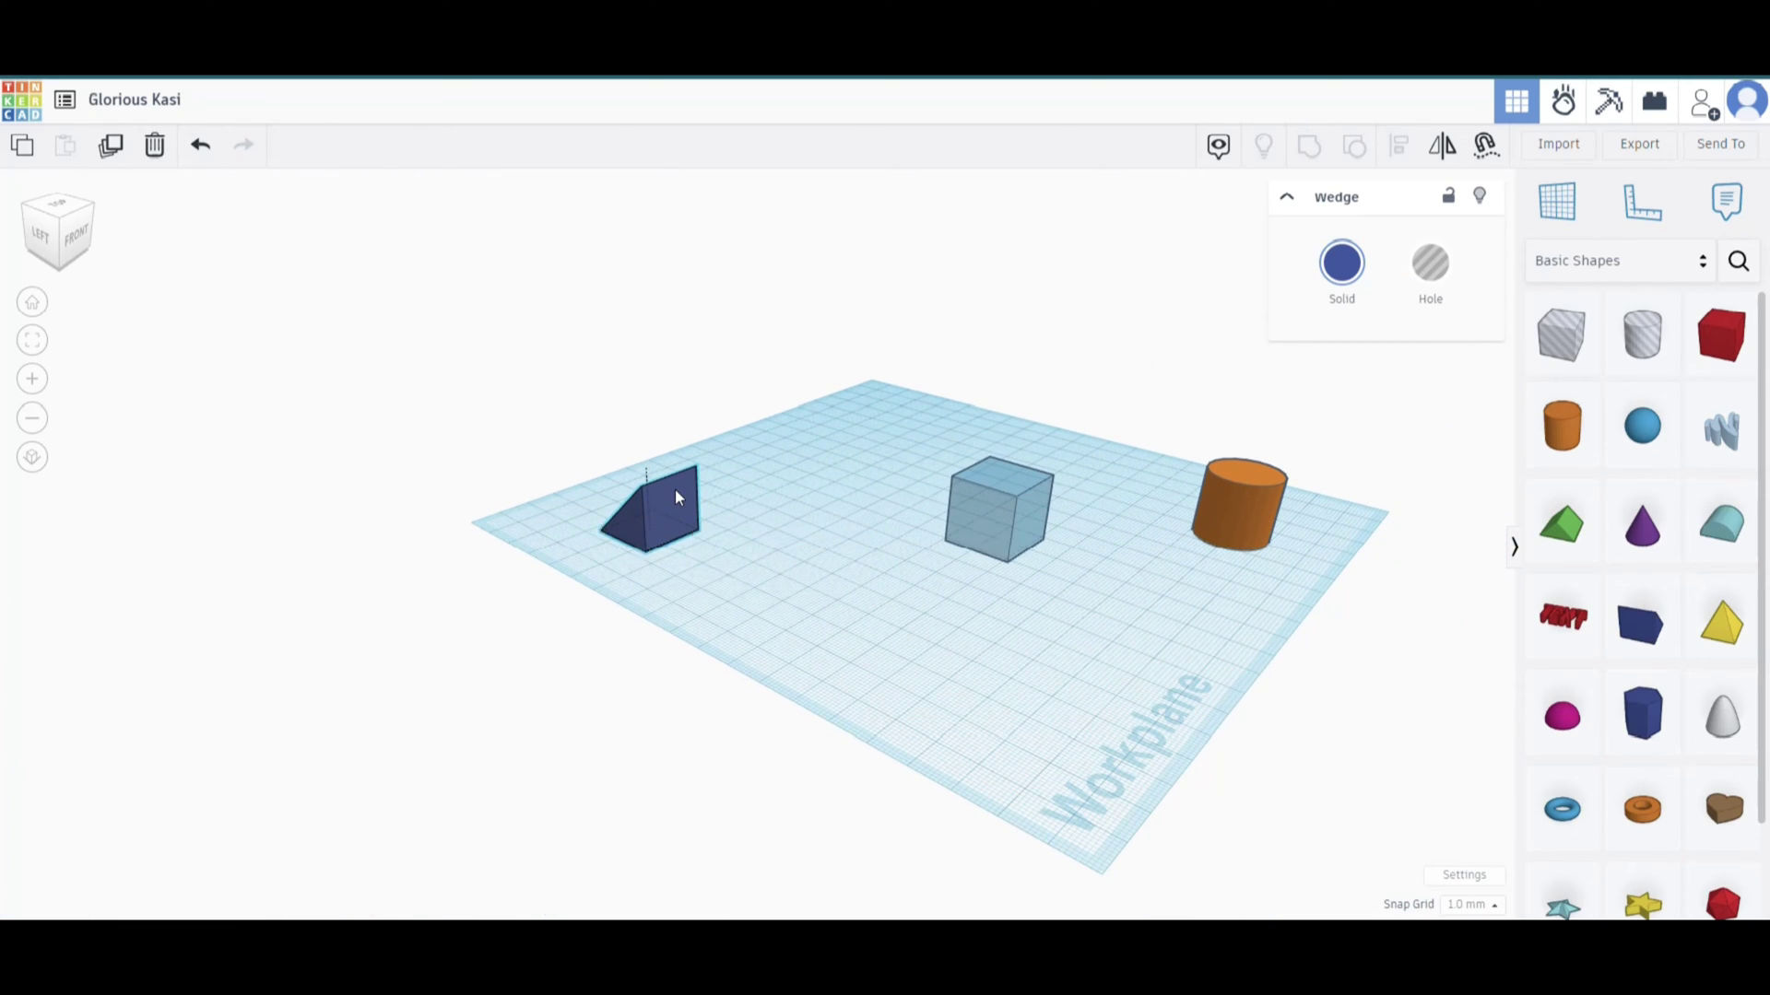
{"action": "key", "text": "Delete"}
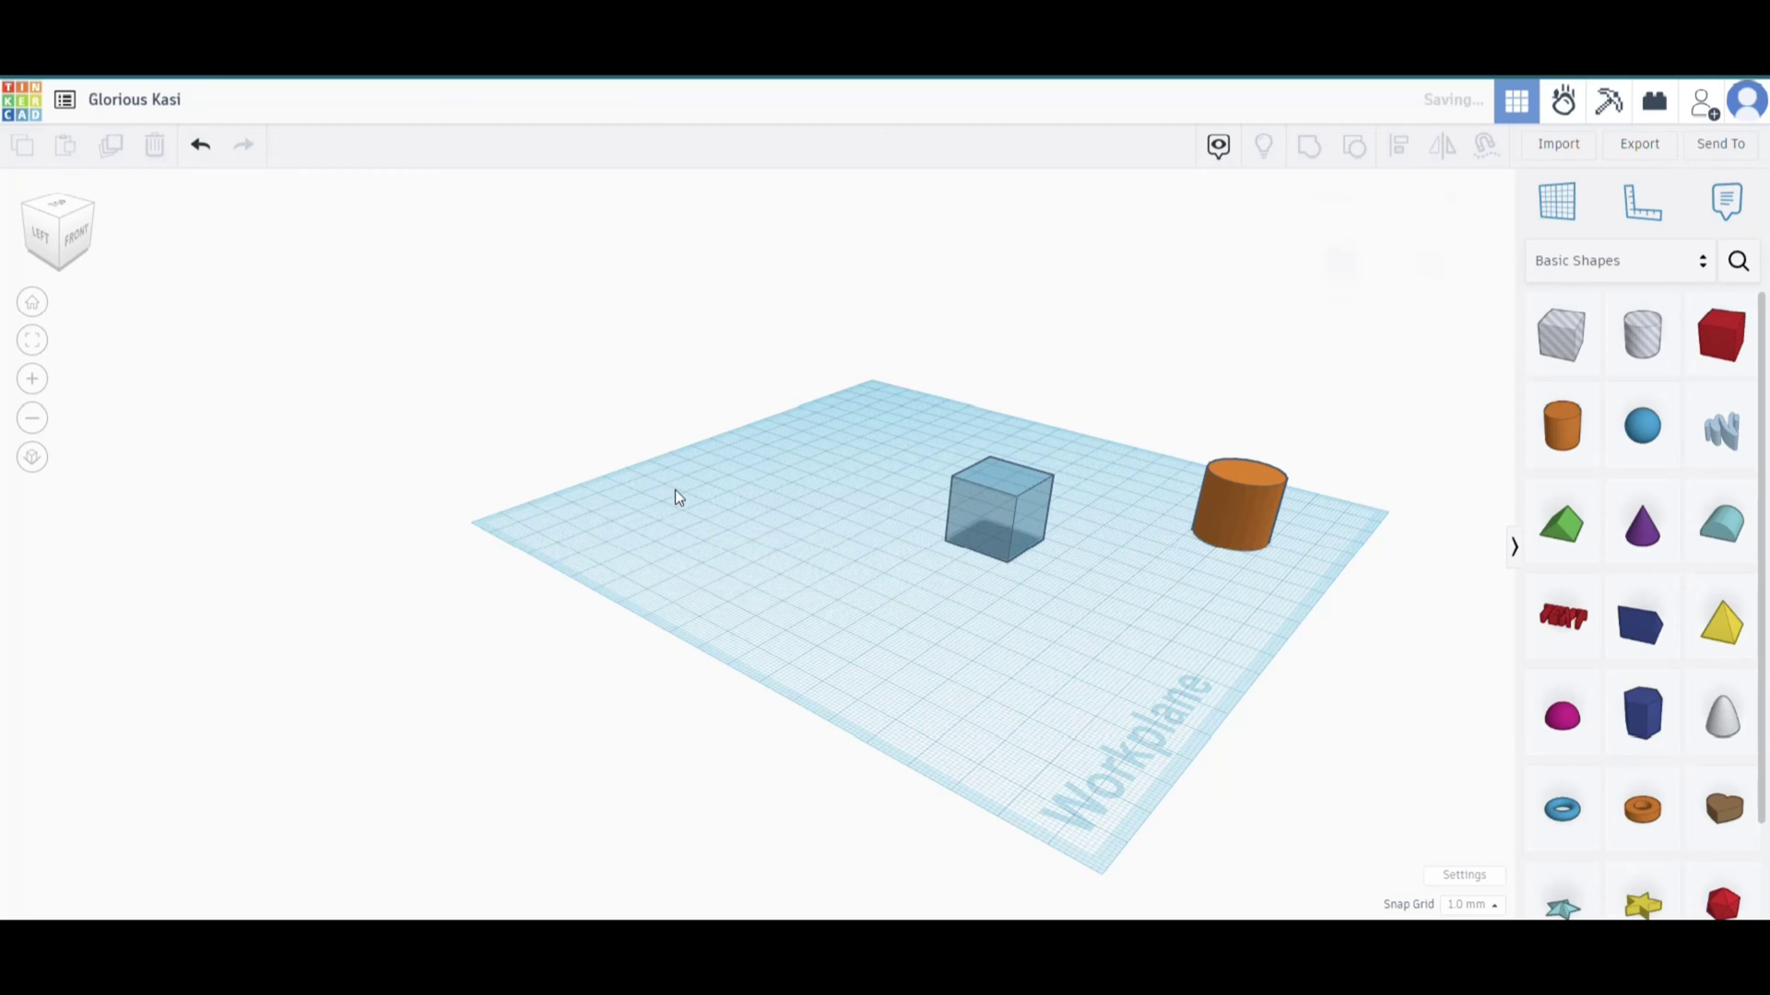
{"action": "left_click", "coordinate": [1261, 506]}
{"action": "key", "text": "Delete"}
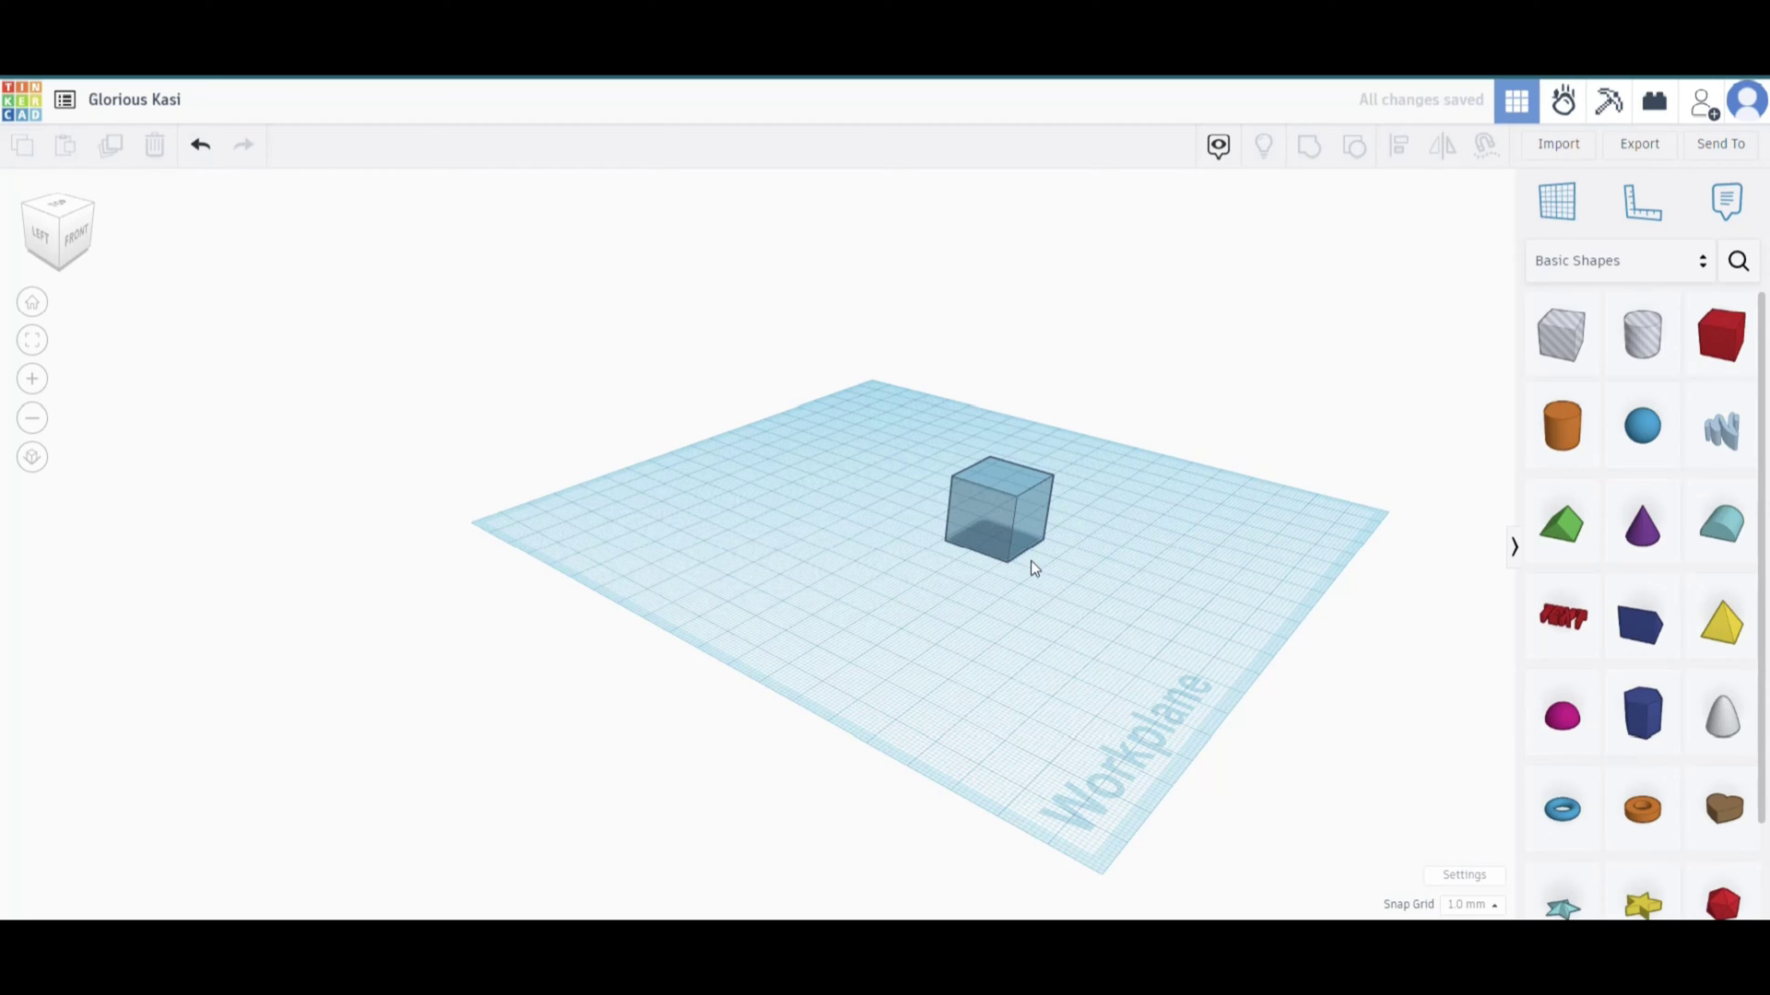
{"action": "left_click", "coordinate": [989, 518]}
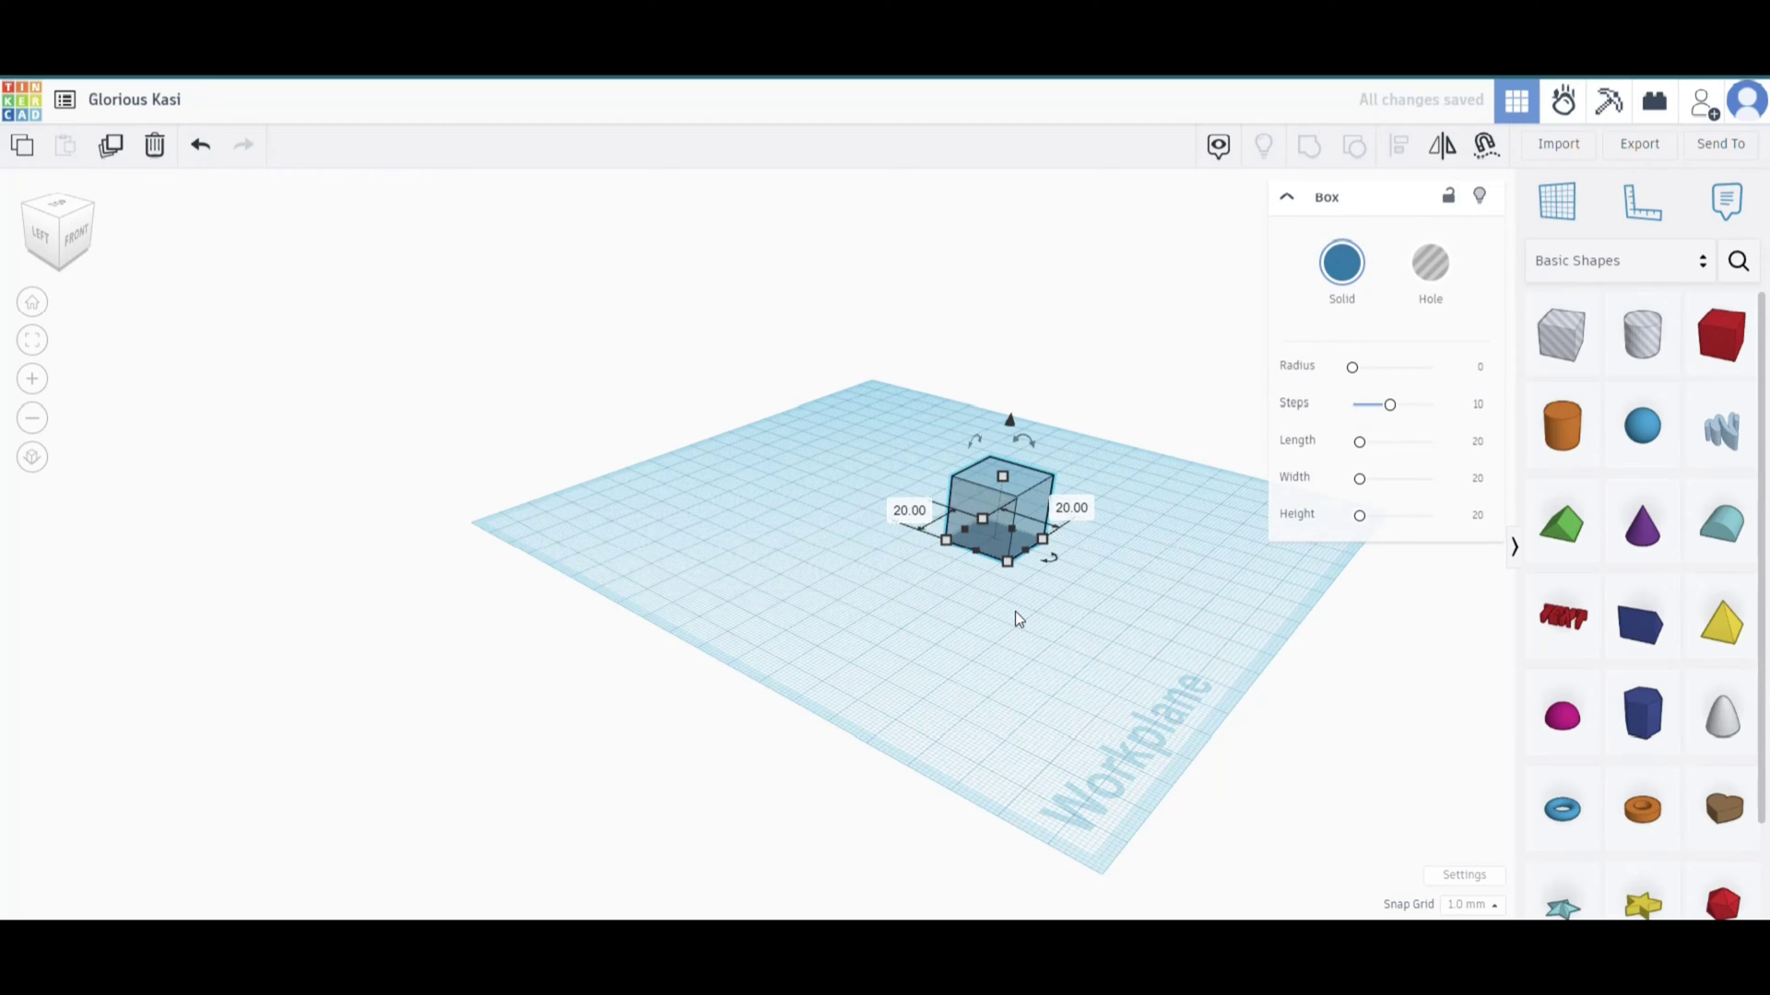
- Fit the view to the box and drag its rotation arrows to tilt it on two axes
{"action": "key", "text": "f"}
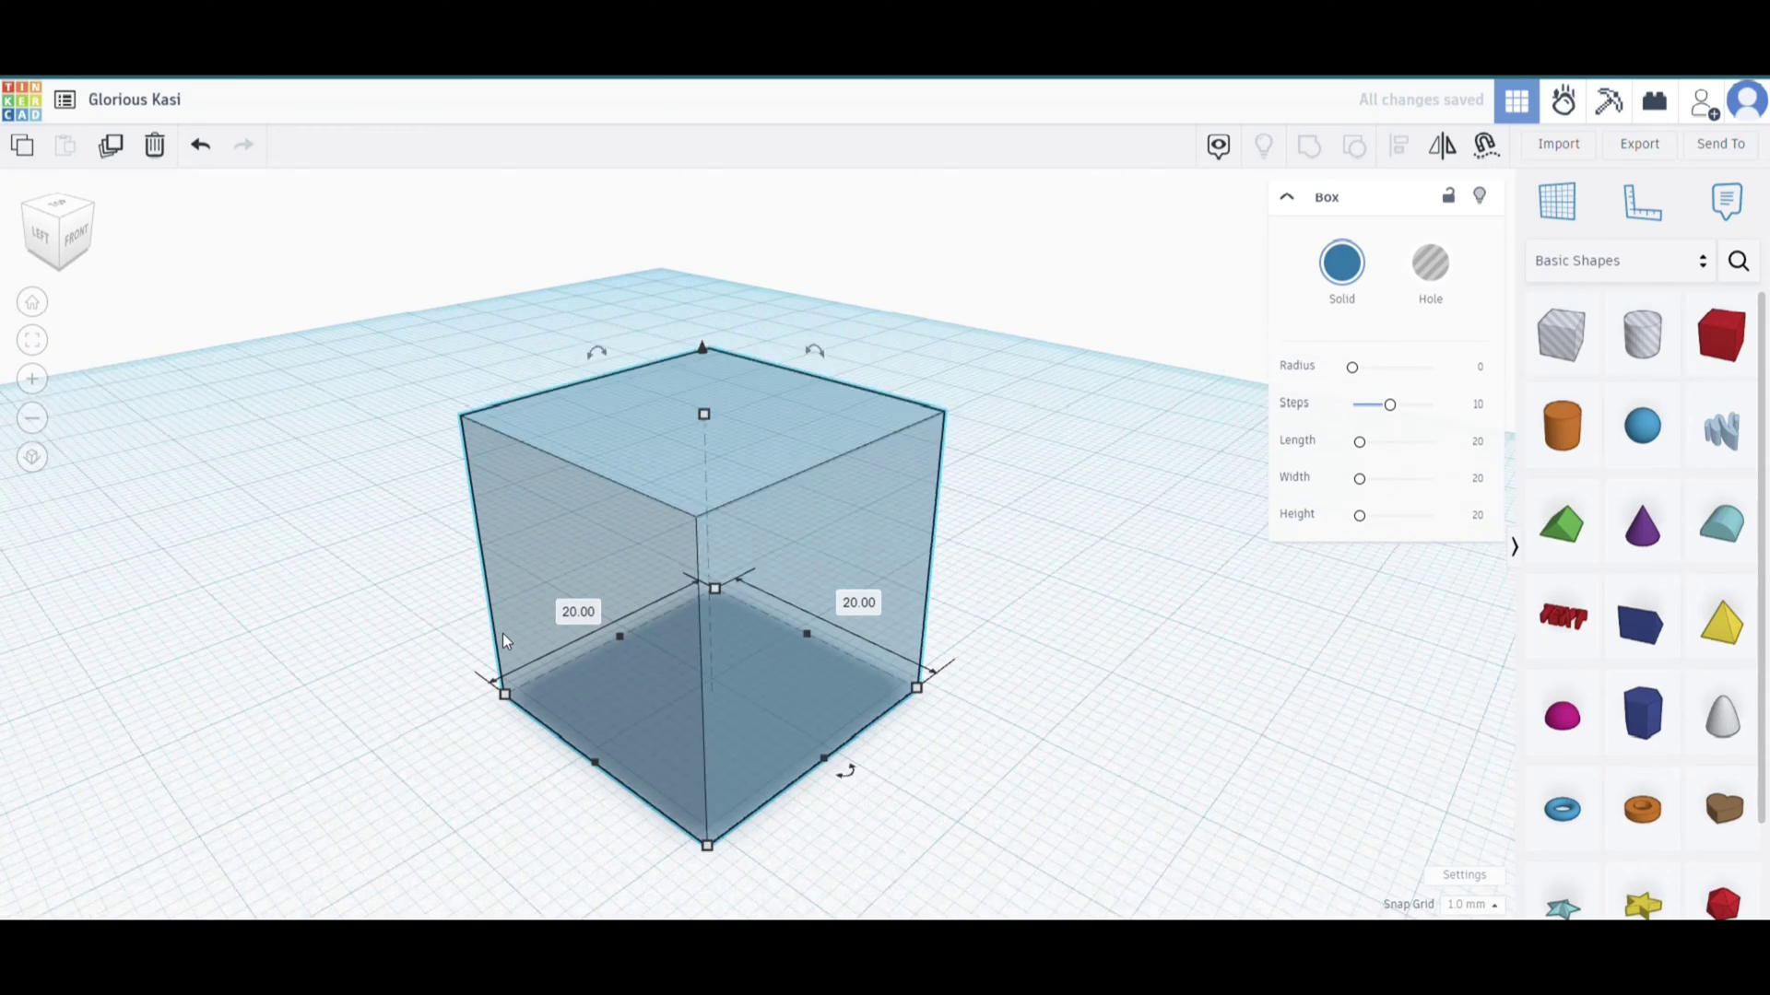
{"action": "scroll", "coordinate": [501, 634], "scroll_direction": "down", "scroll_amount": 3}
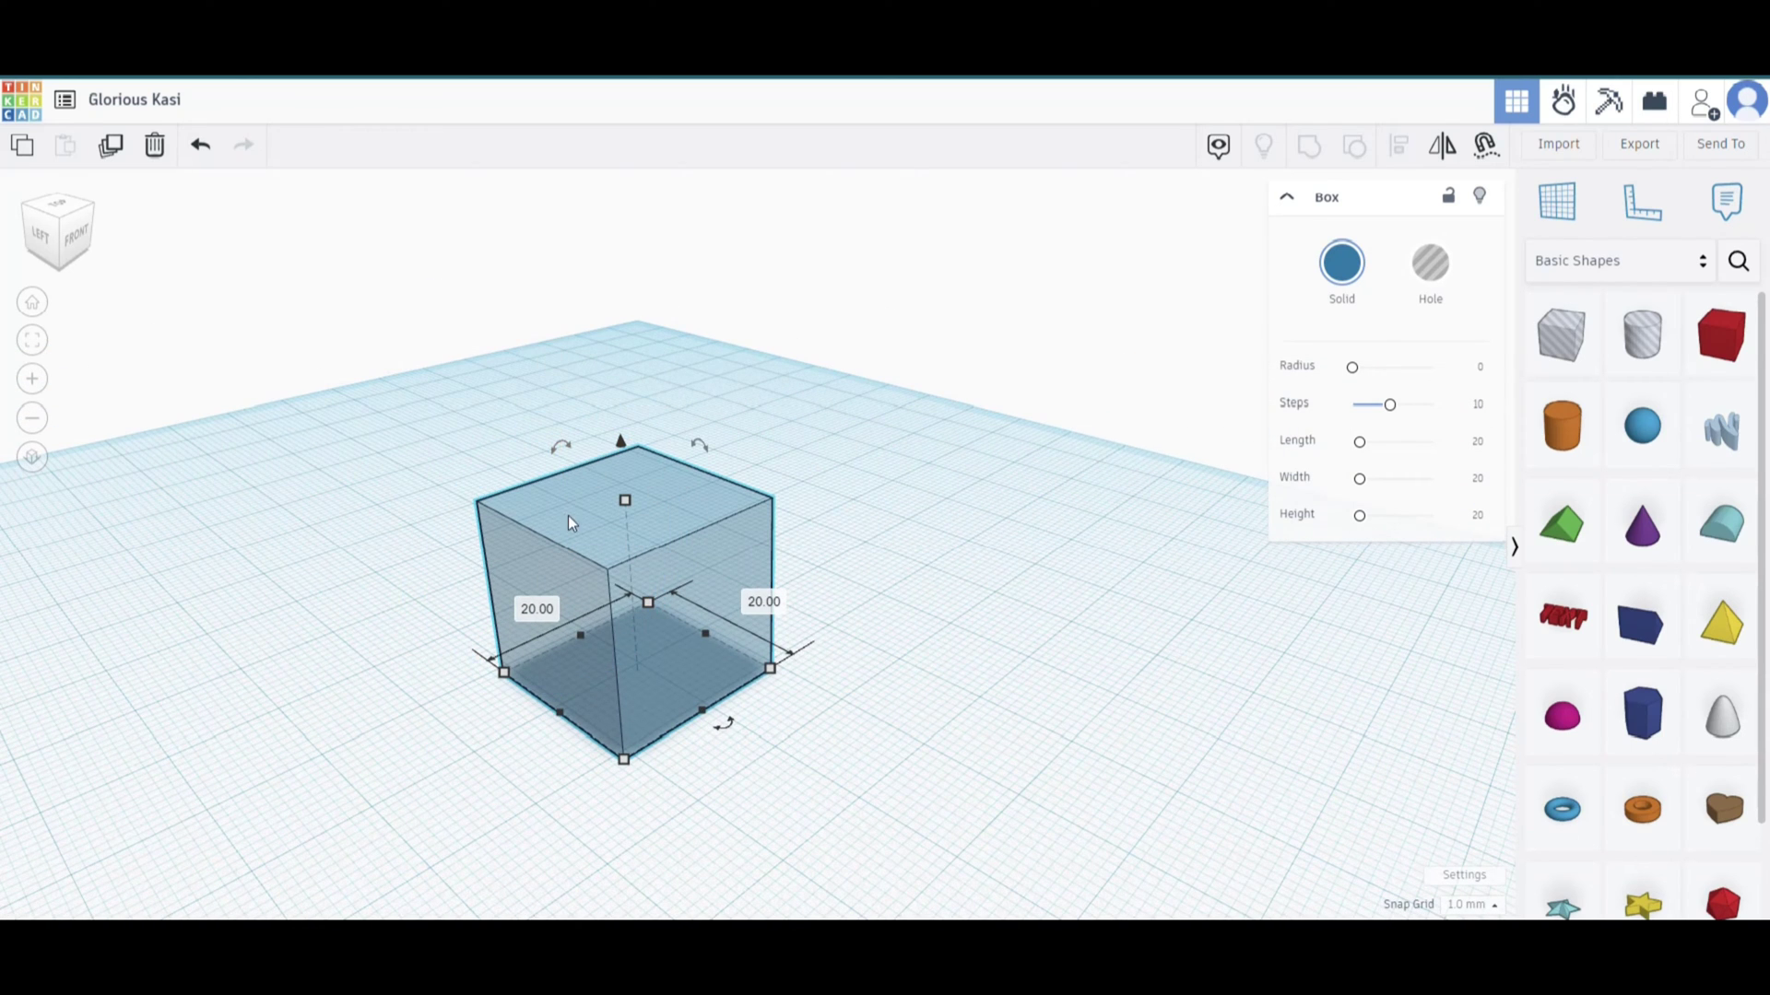
{"action": "mouse_move", "coordinate": [559, 458]}
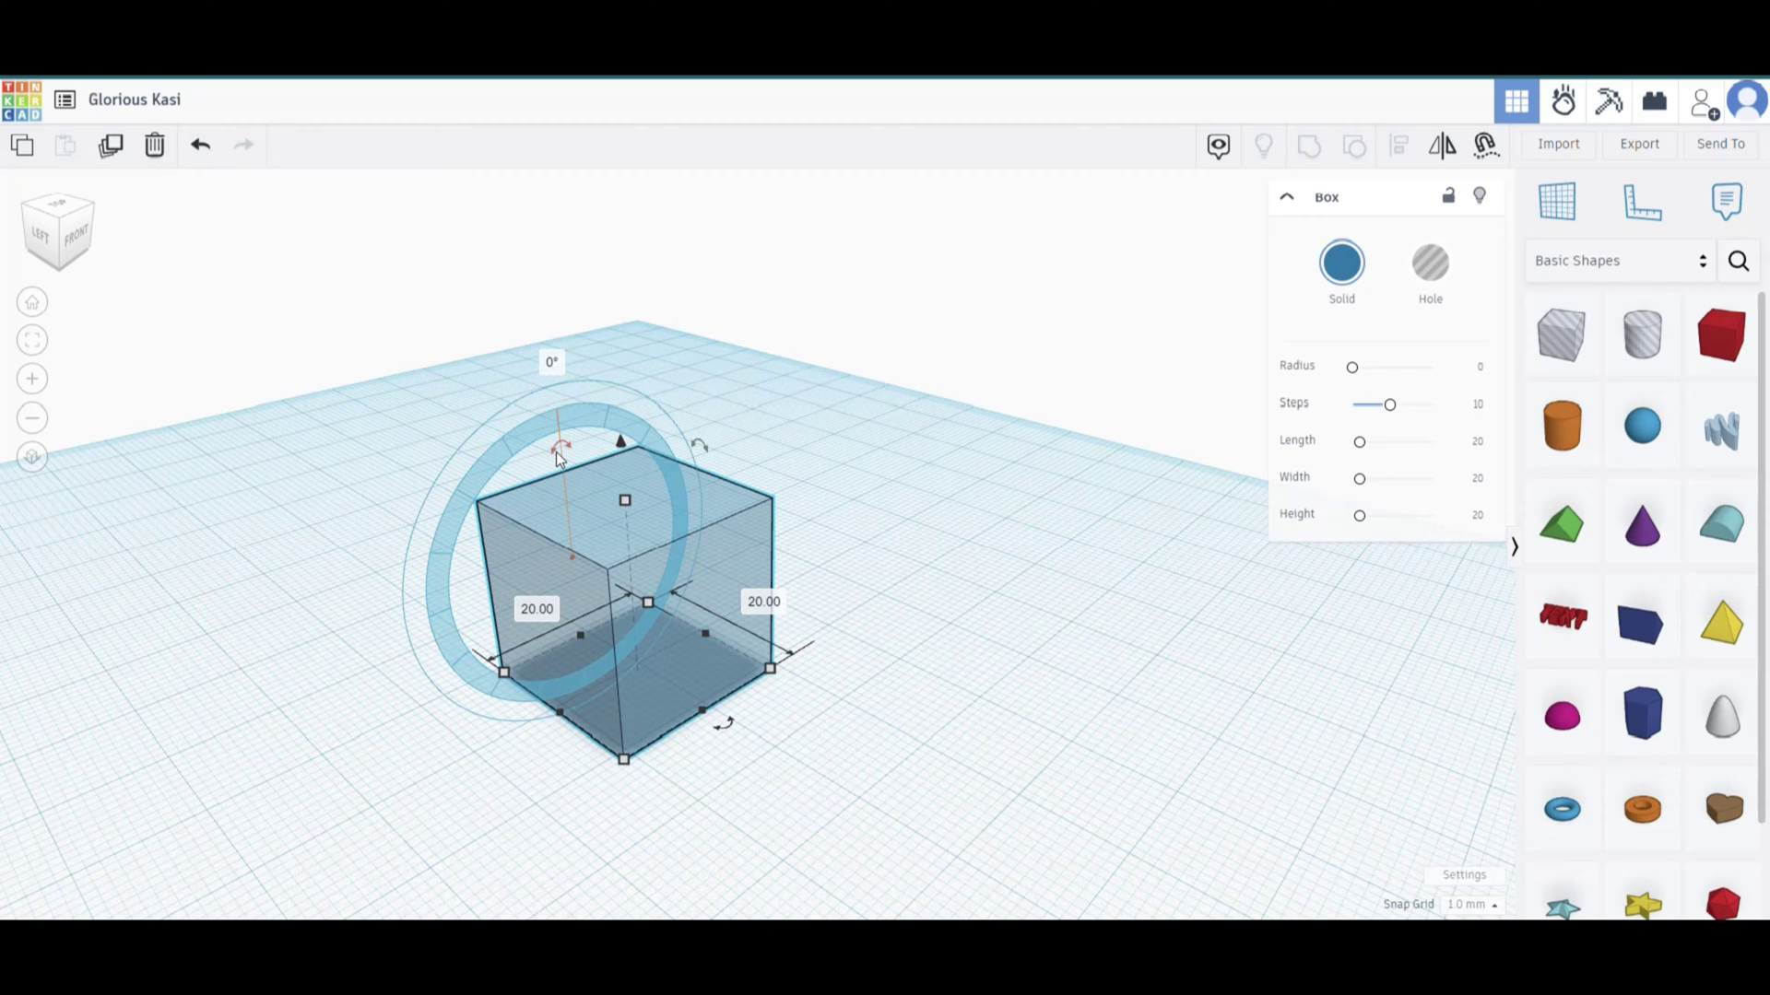
{"action": "left_click_drag", "start_coordinate": [557, 454], "coordinate": [546, 525]}
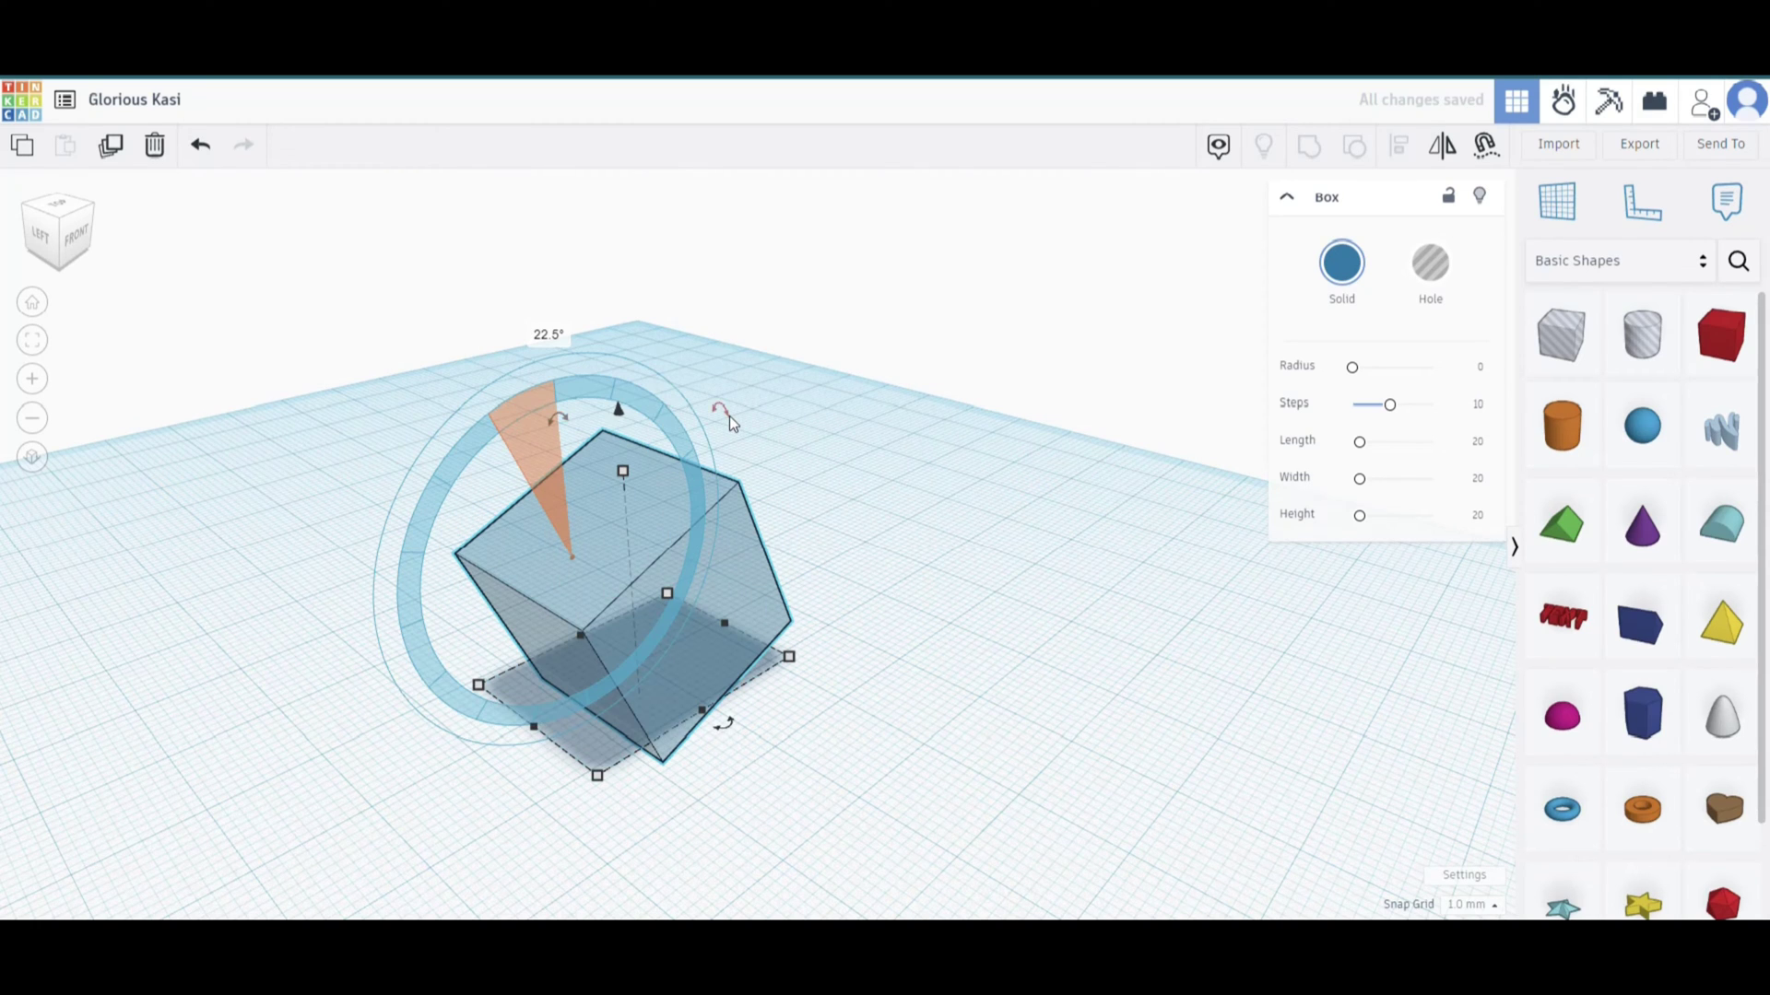
{"action": "mouse_move", "coordinate": [728, 417]}
{"action": "left_mouse_down"}
{"action": "mouse_move", "coordinate": [749, 378]}
{"action": "mouse_move", "coordinate": [811, 456]}
{"action": "mouse_move", "coordinate": [710, 393]}
{"action": "left_mouse_up"}
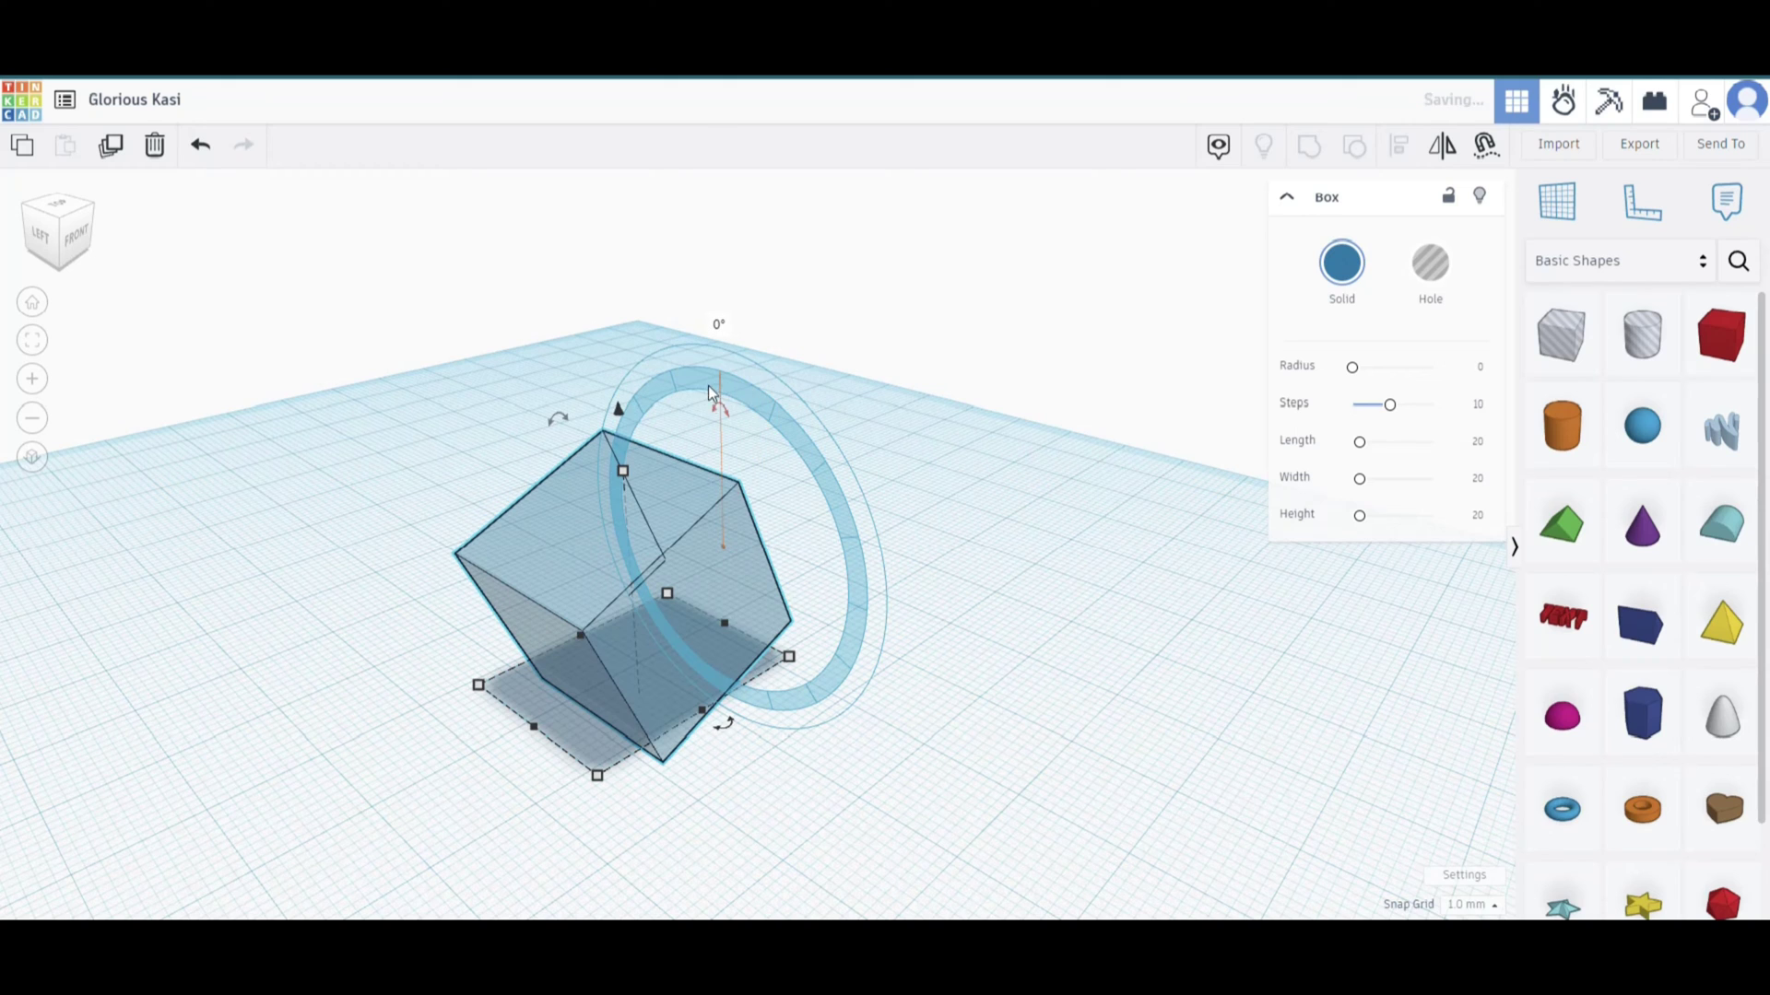
- Rotate and move the box, then undo twice to restore the upright cube
{"action": "left_click_drag", "start_coordinate": [723, 725], "coordinate": [850, 710]}
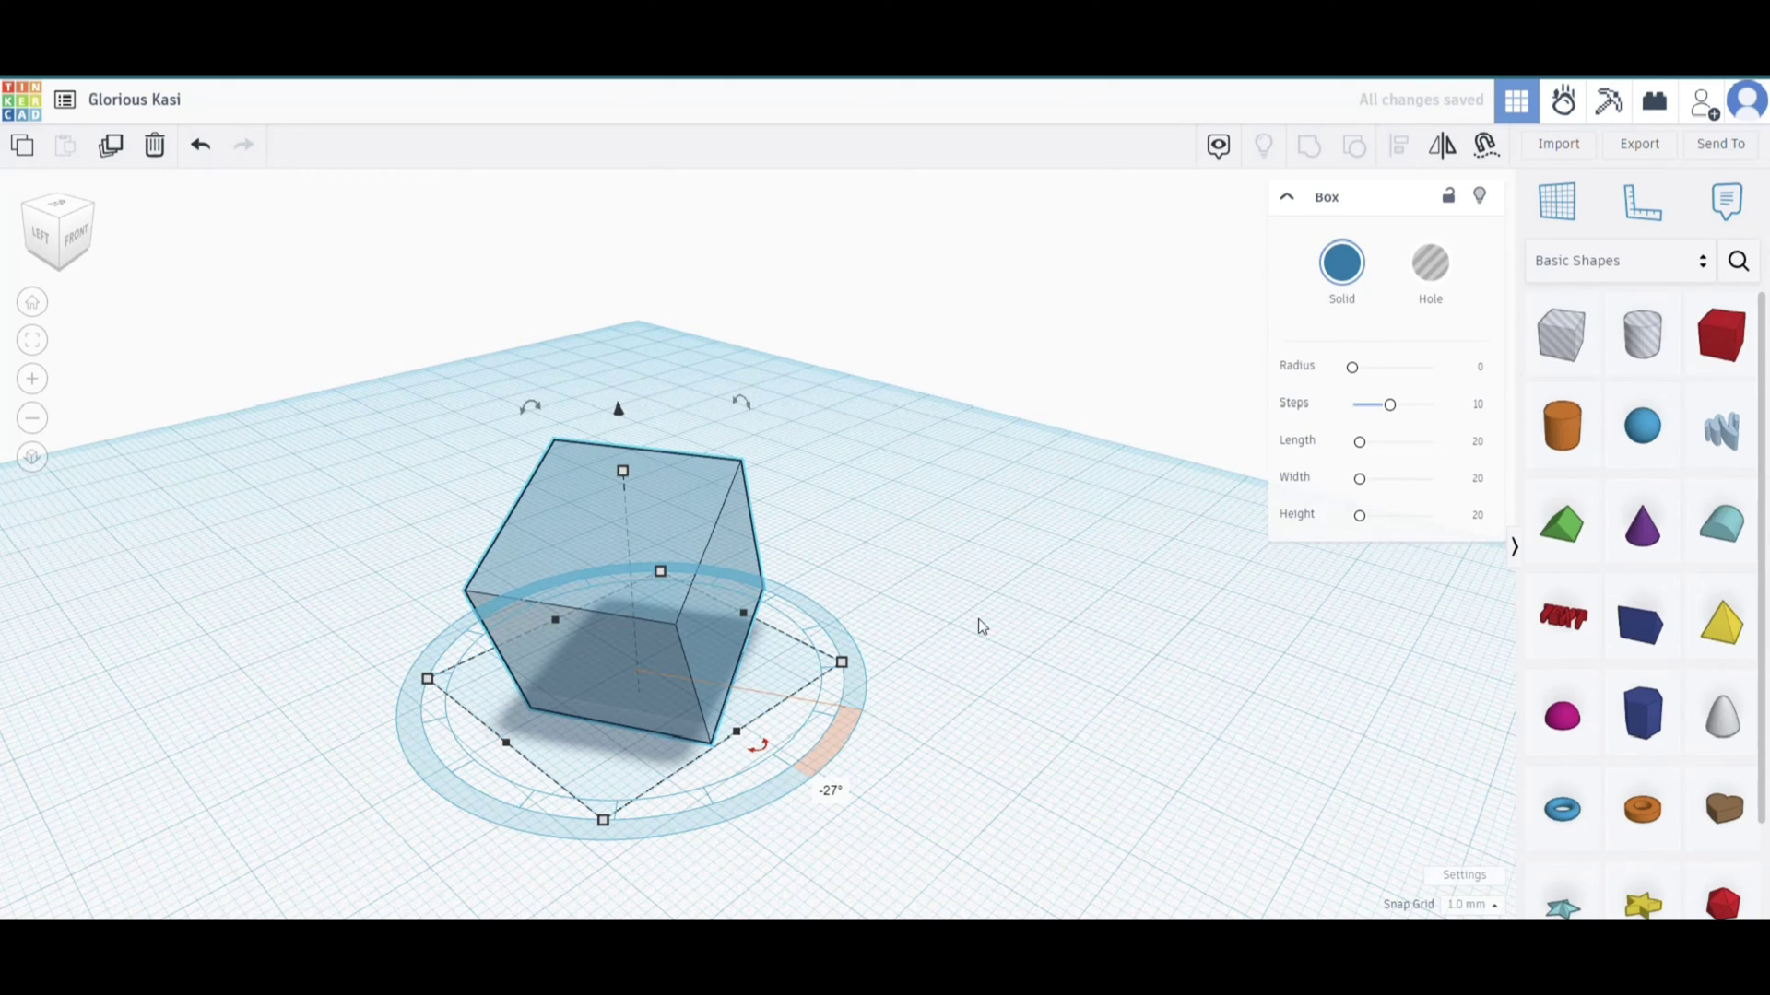
{"action": "left_click_drag", "start_coordinate": [685, 498], "coordinate": [755, 341]}
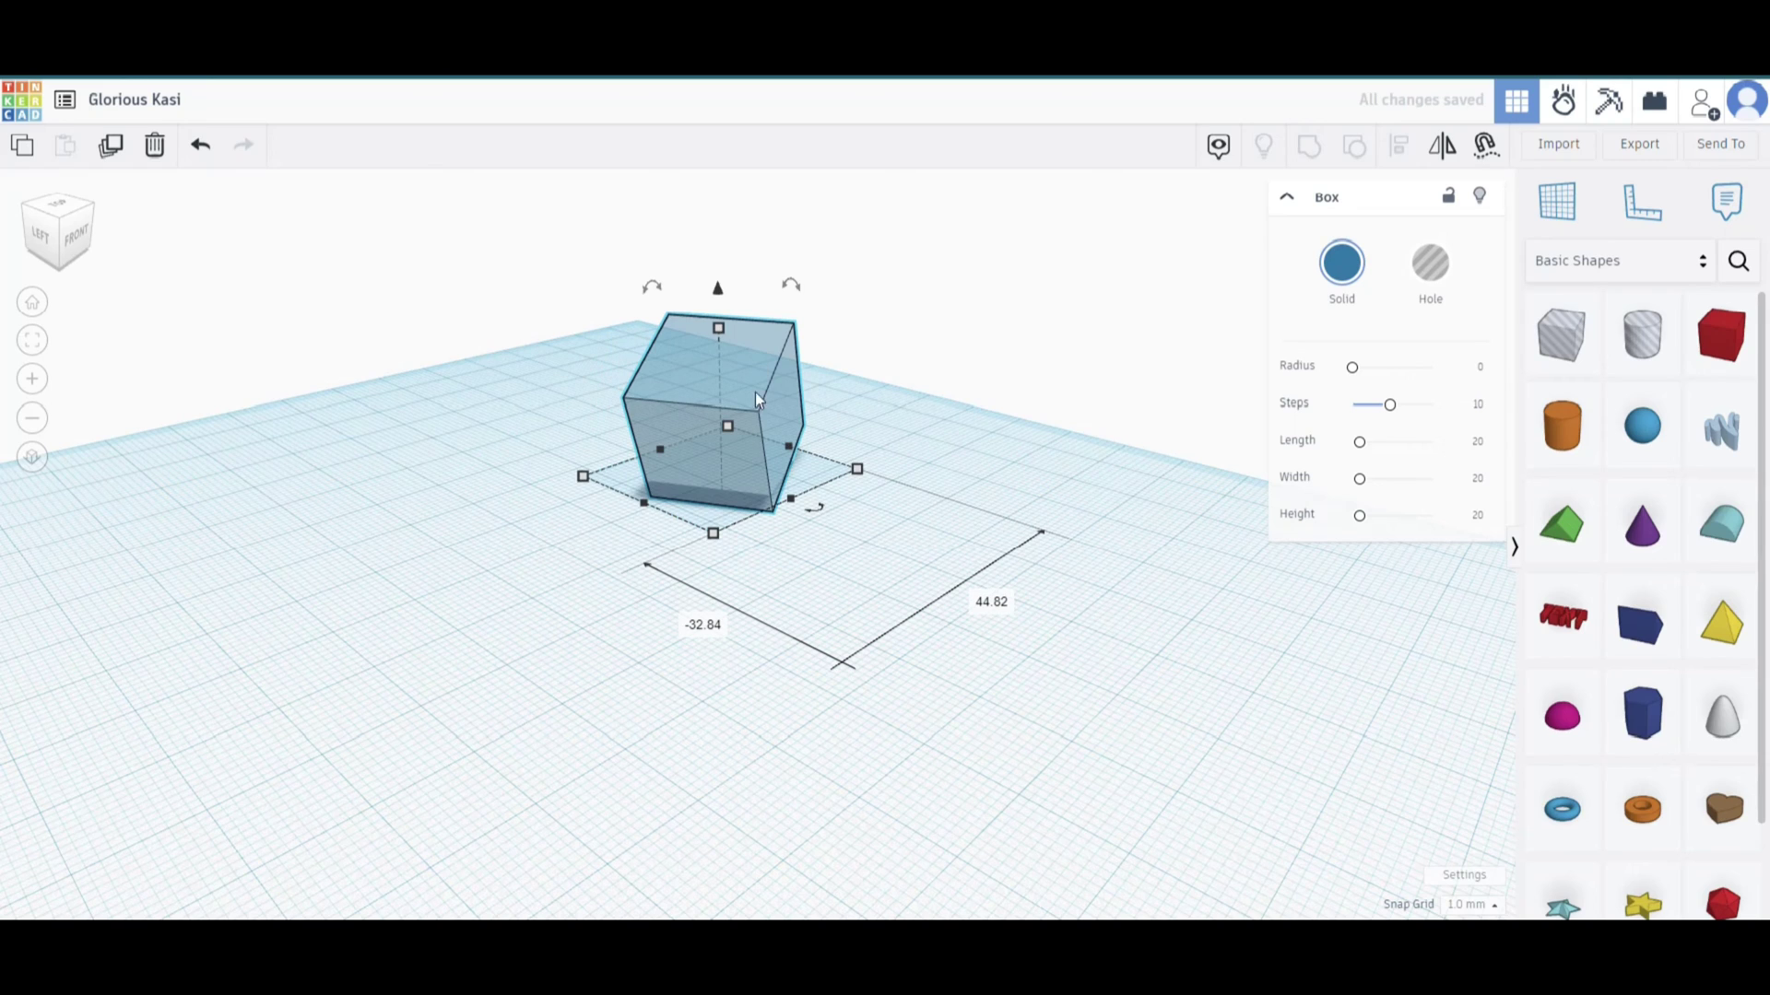
{"action": "key", "text": "ctrl+z"}
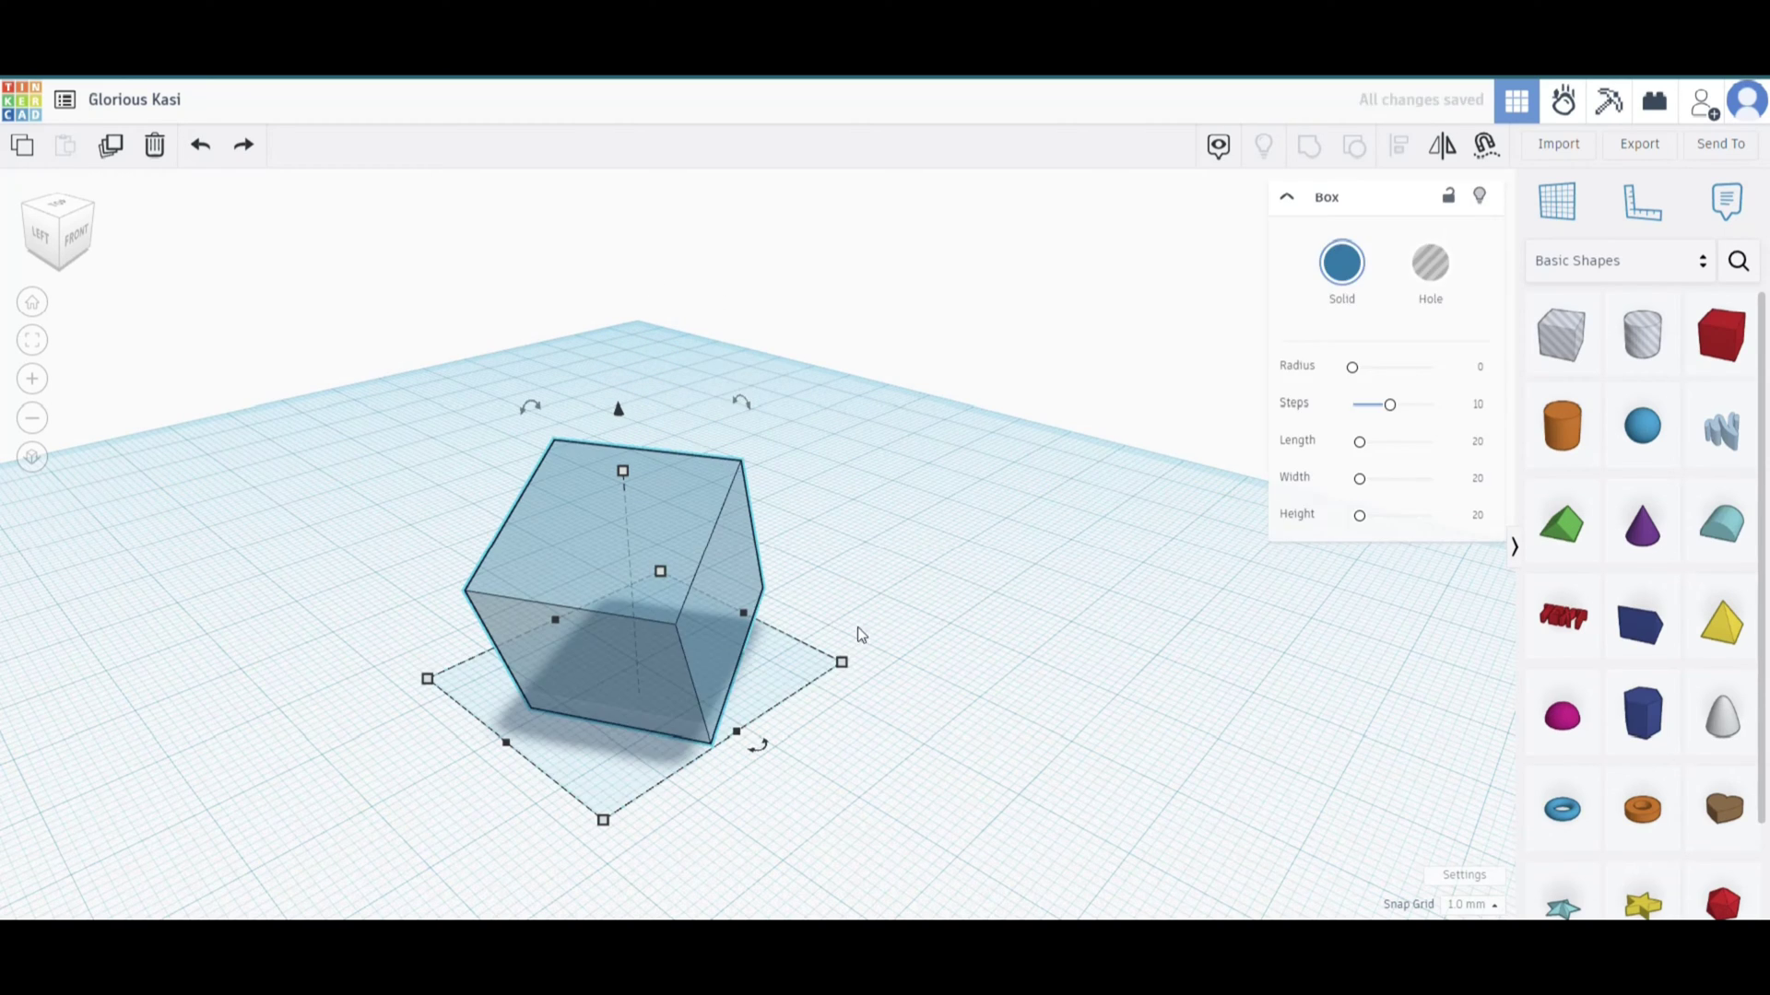
{"action": "key", "text": "ctrl+z"}
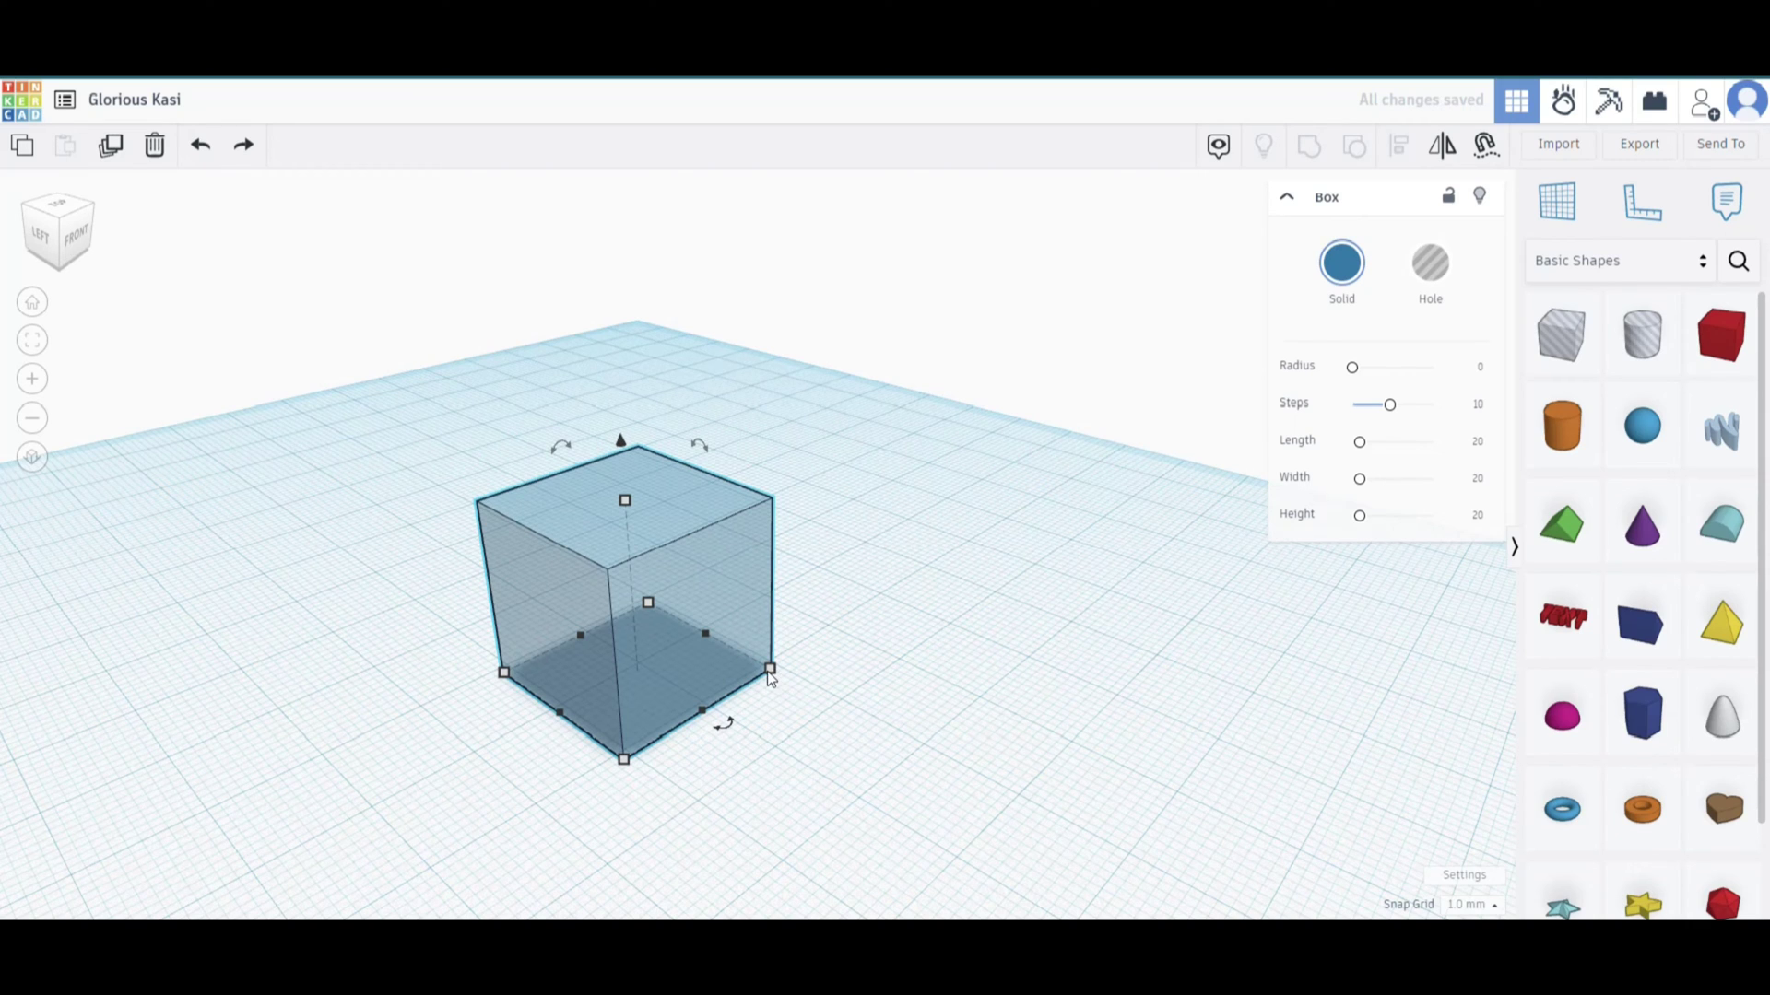
- Drag the box's handles to make it roughly 50 × 40 mm and 23 mm tall
{"action": "left_click_drag", "start_coordinate": [771, 671], "coordinate": [1078, 640]}
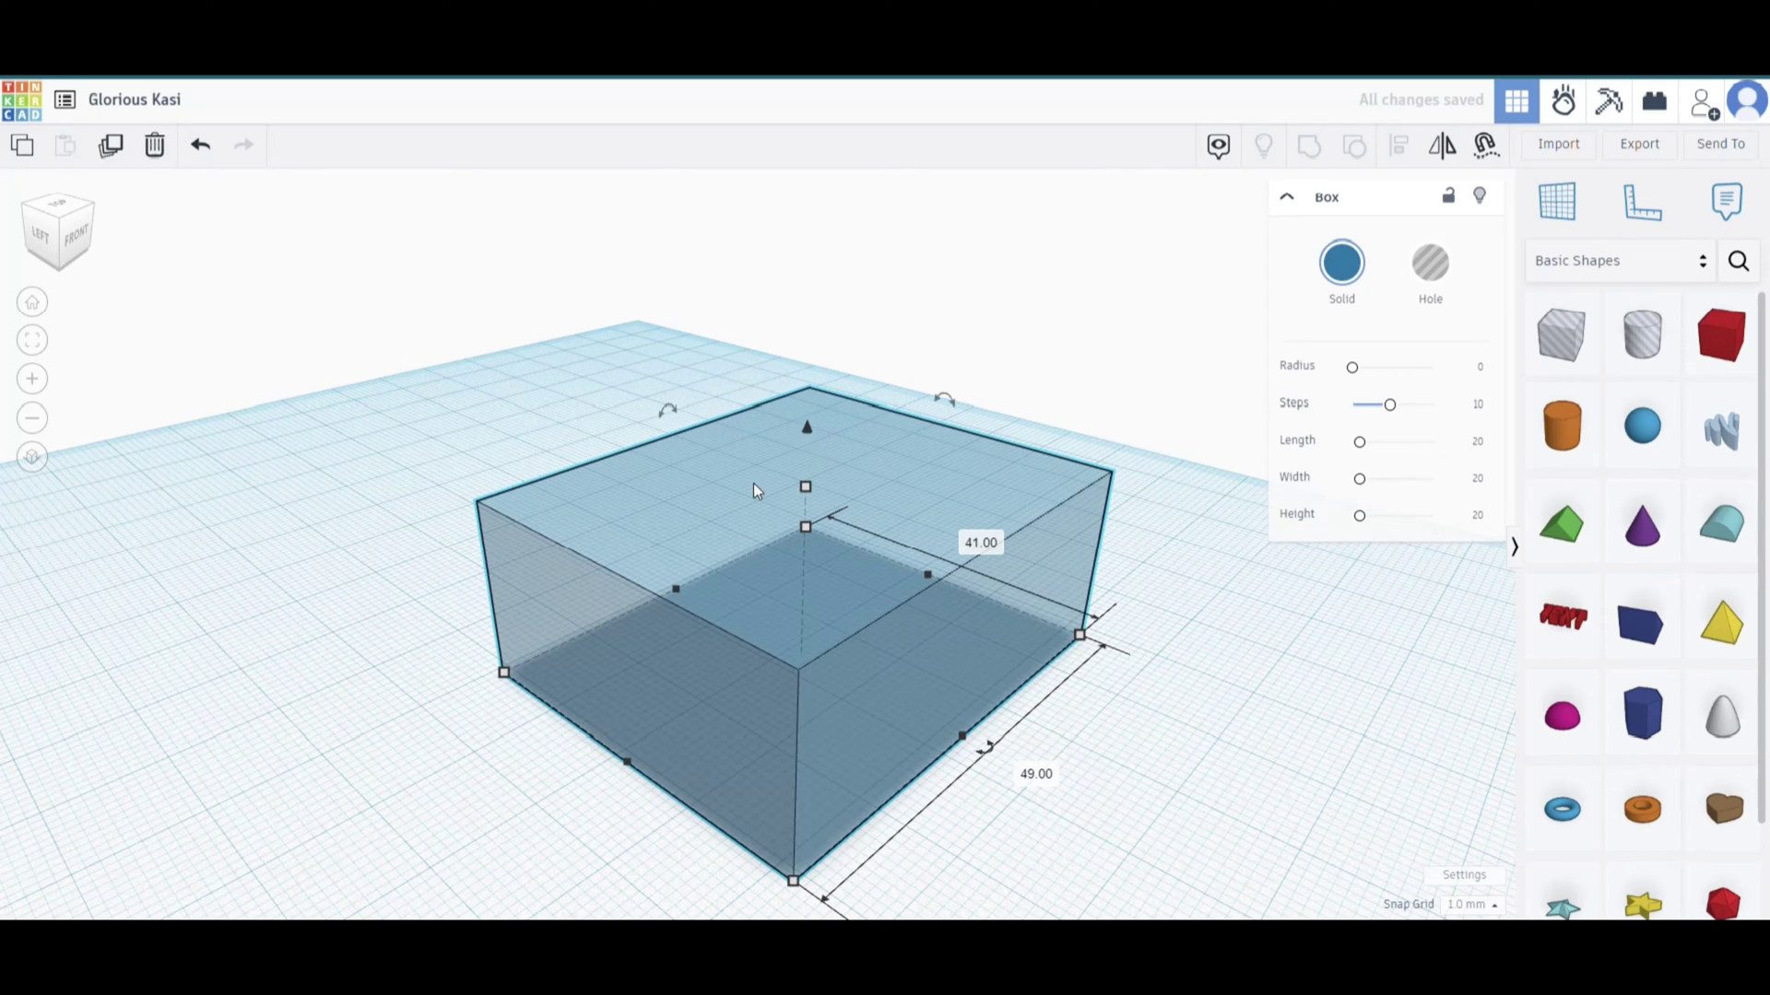
{"action": "left_click_drag", "start_coordinate": [805, 495], "coordinate": [853, 474]}
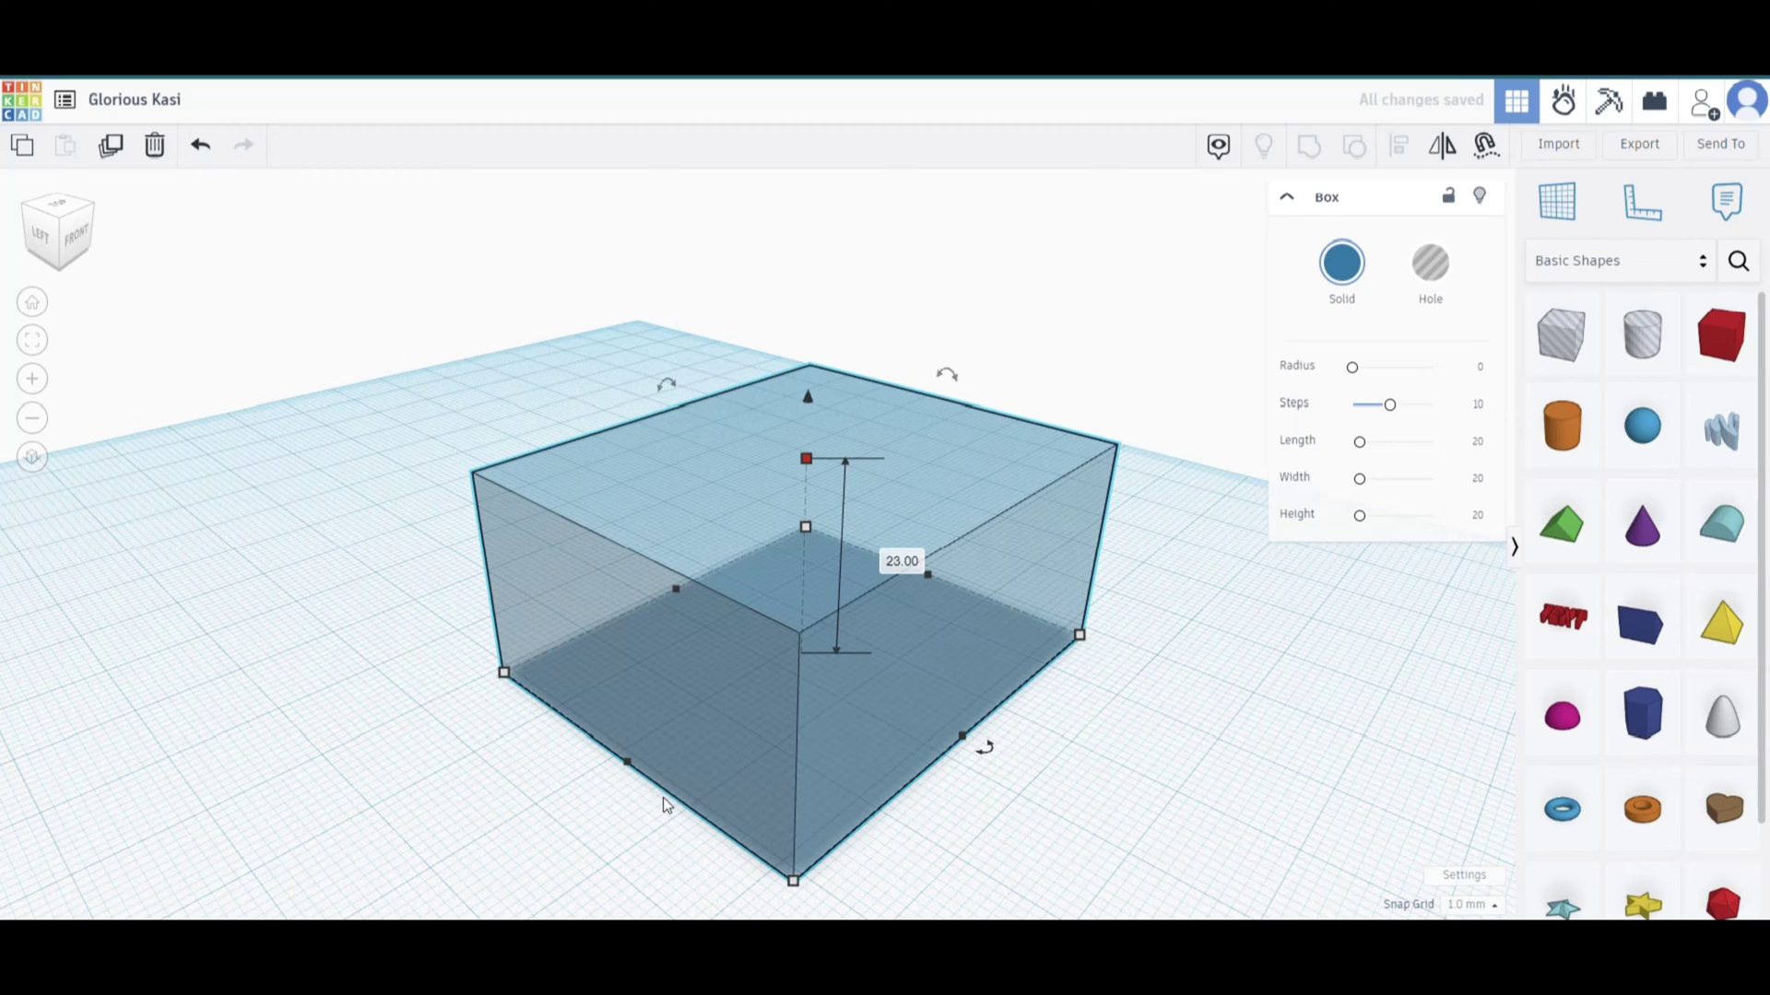
{"action": "mouse_move", "coordinate": [628, 765]}
{"action": "left_mouse_down"}
{"action": "mouse_move", "coordinate": [438, 841]}
{"action": "mouse_move", "coordinate": [816, 696]}
{"action": "mouse_move", "coordinate": [765, 763]}
{"action": "mouse_move", "coordinate": [650, 790]}
{"action": "left_mouse_up"}
{"action": "scroll", "coordinate": [439, 740], "scroll_direction": "down", "scroll_amount": 5}
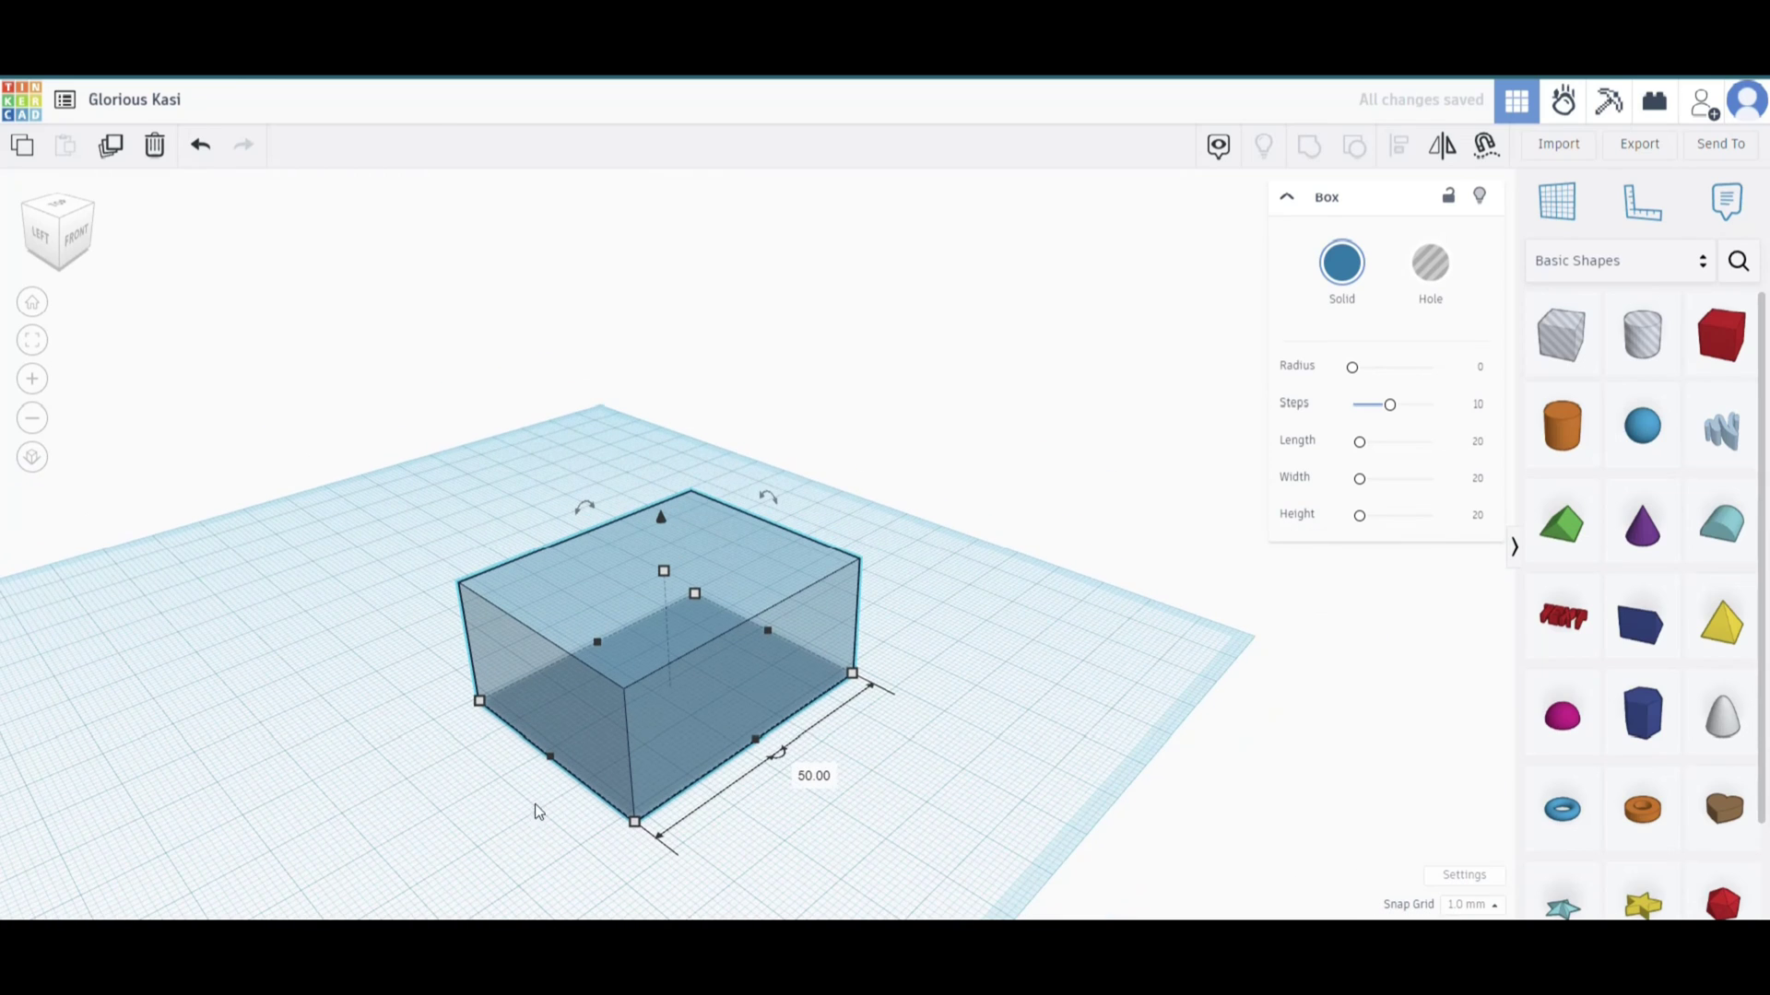
{"action": "left_click", "coordinate": [423, 791]}
{"action": "right_click_drag", "start_coordinate": [423, 791], "coordinate": [592, 781]}
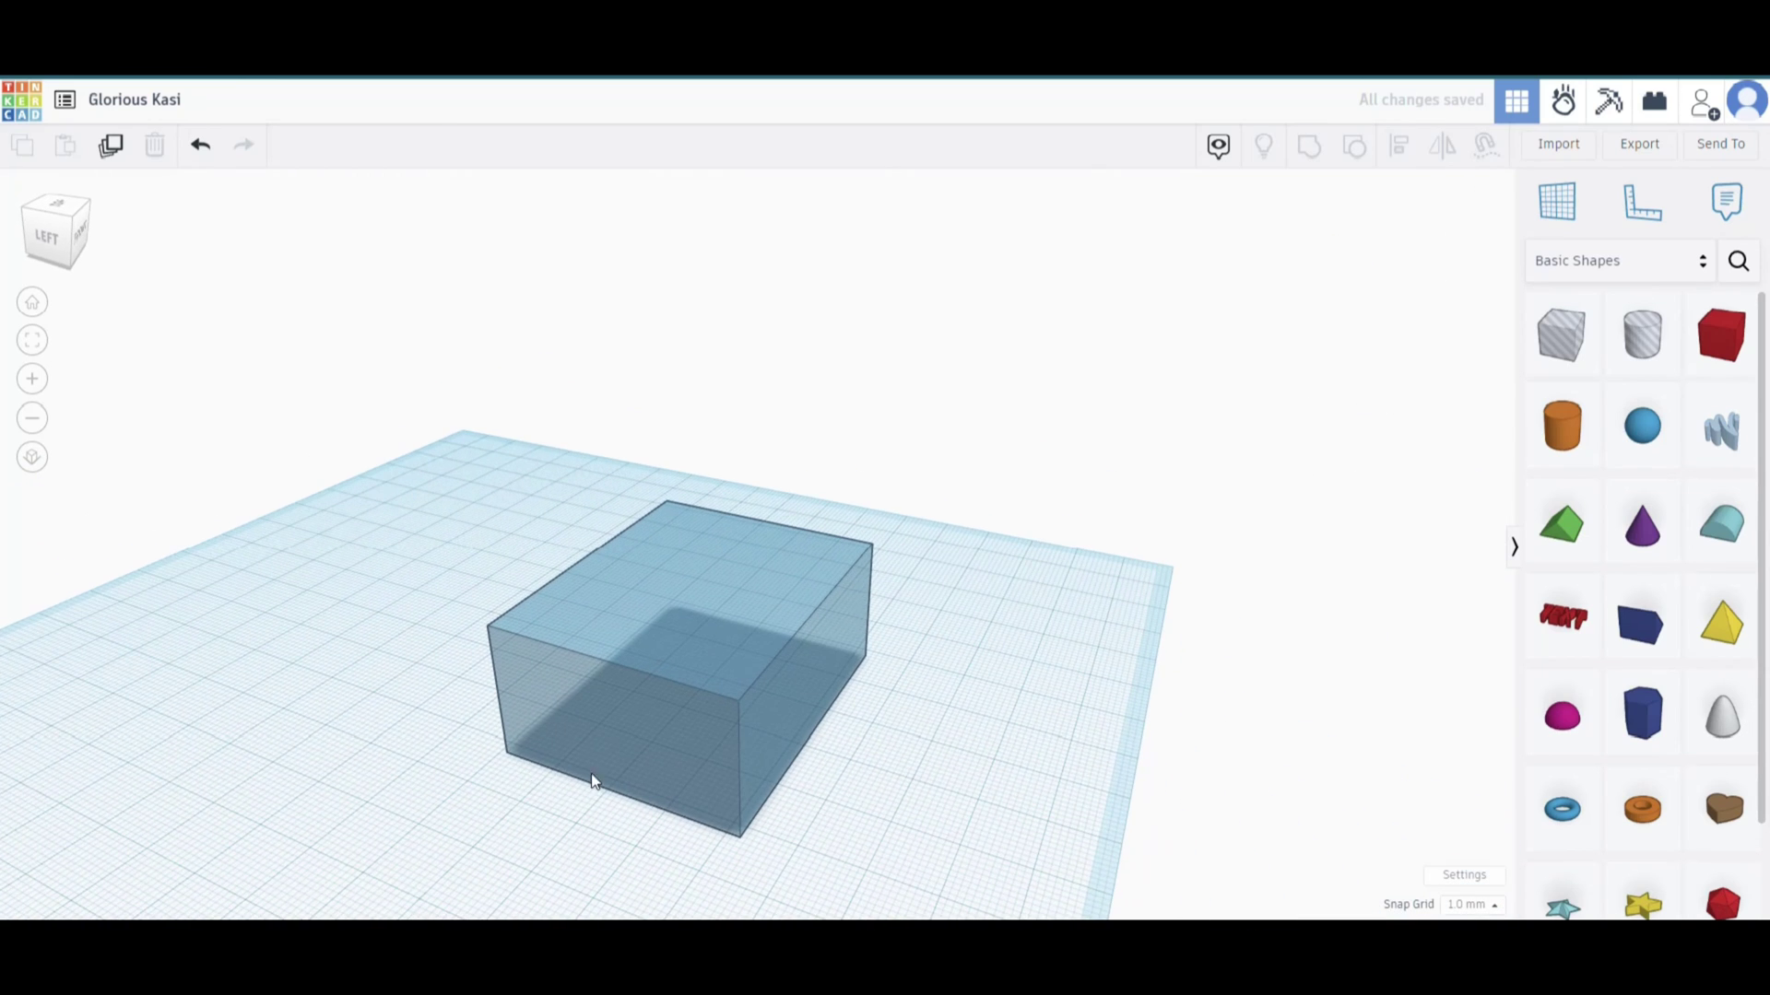
- Resize the block's footprint to about 24 × 29.27 mm and lift it 23 mm above the workplane
{"action": "left_click", "coordinate": [734, 587]}
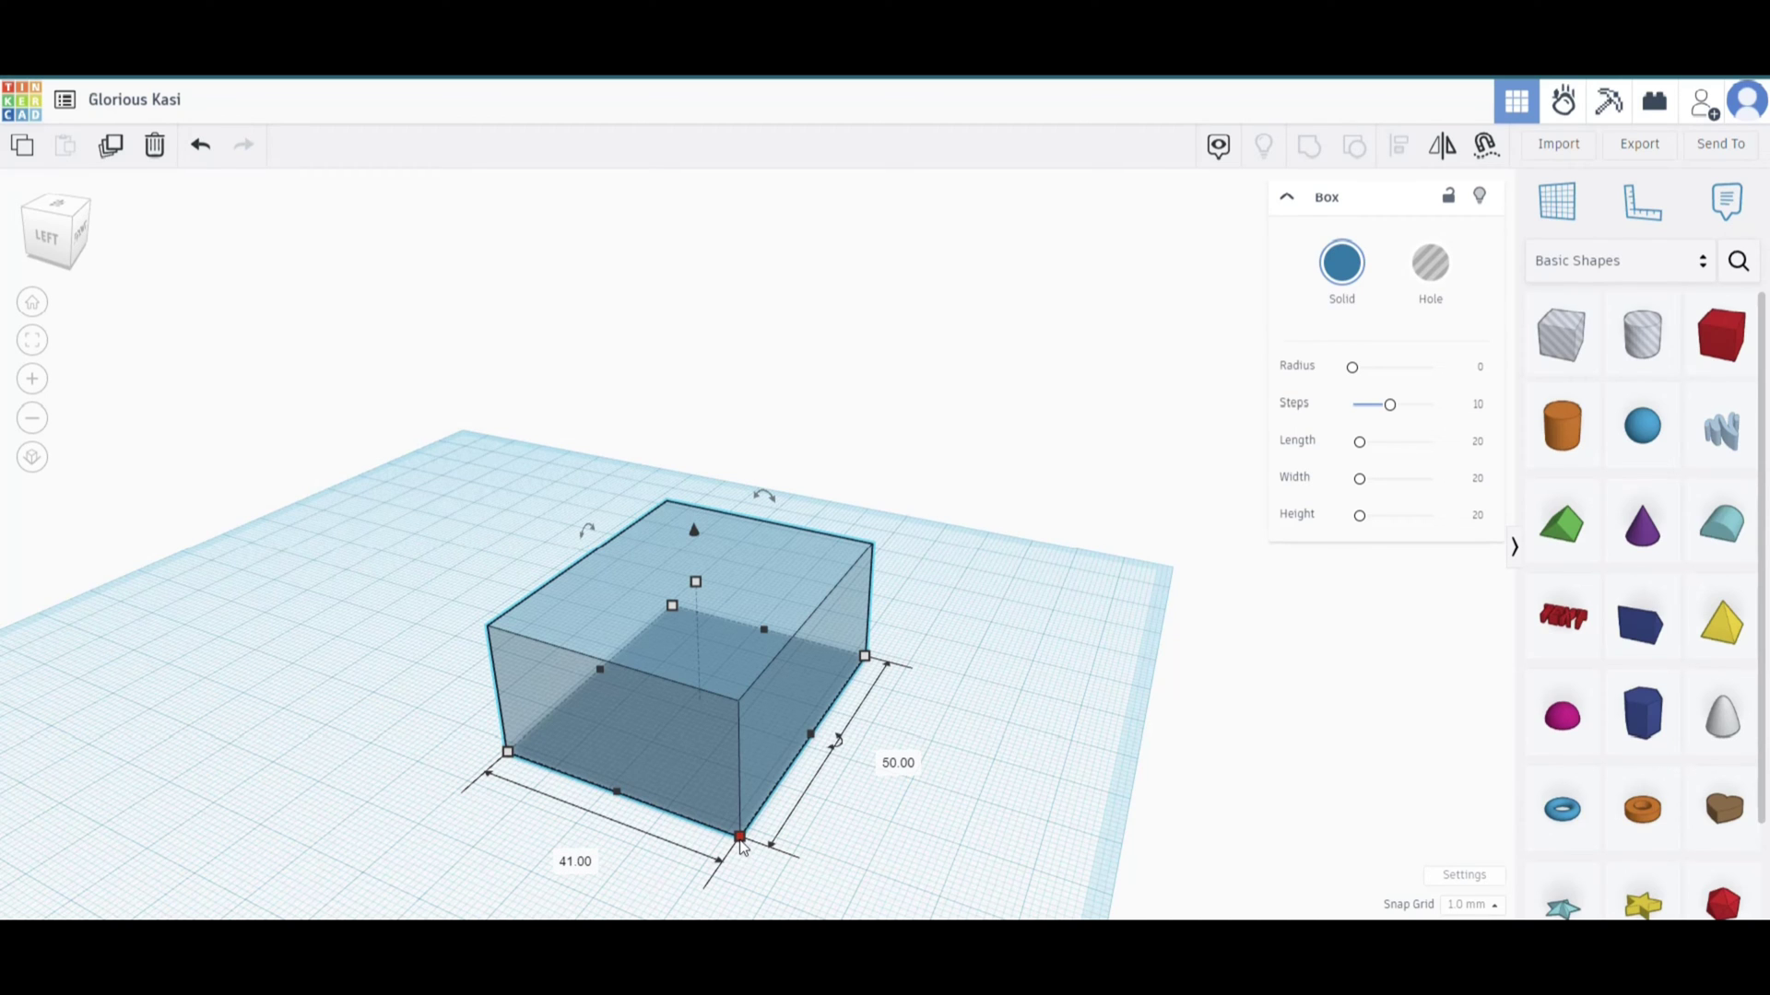
{"action": "left_click_drag", "start_coordinate": [742, 846], "coordinate": [725, 700]}
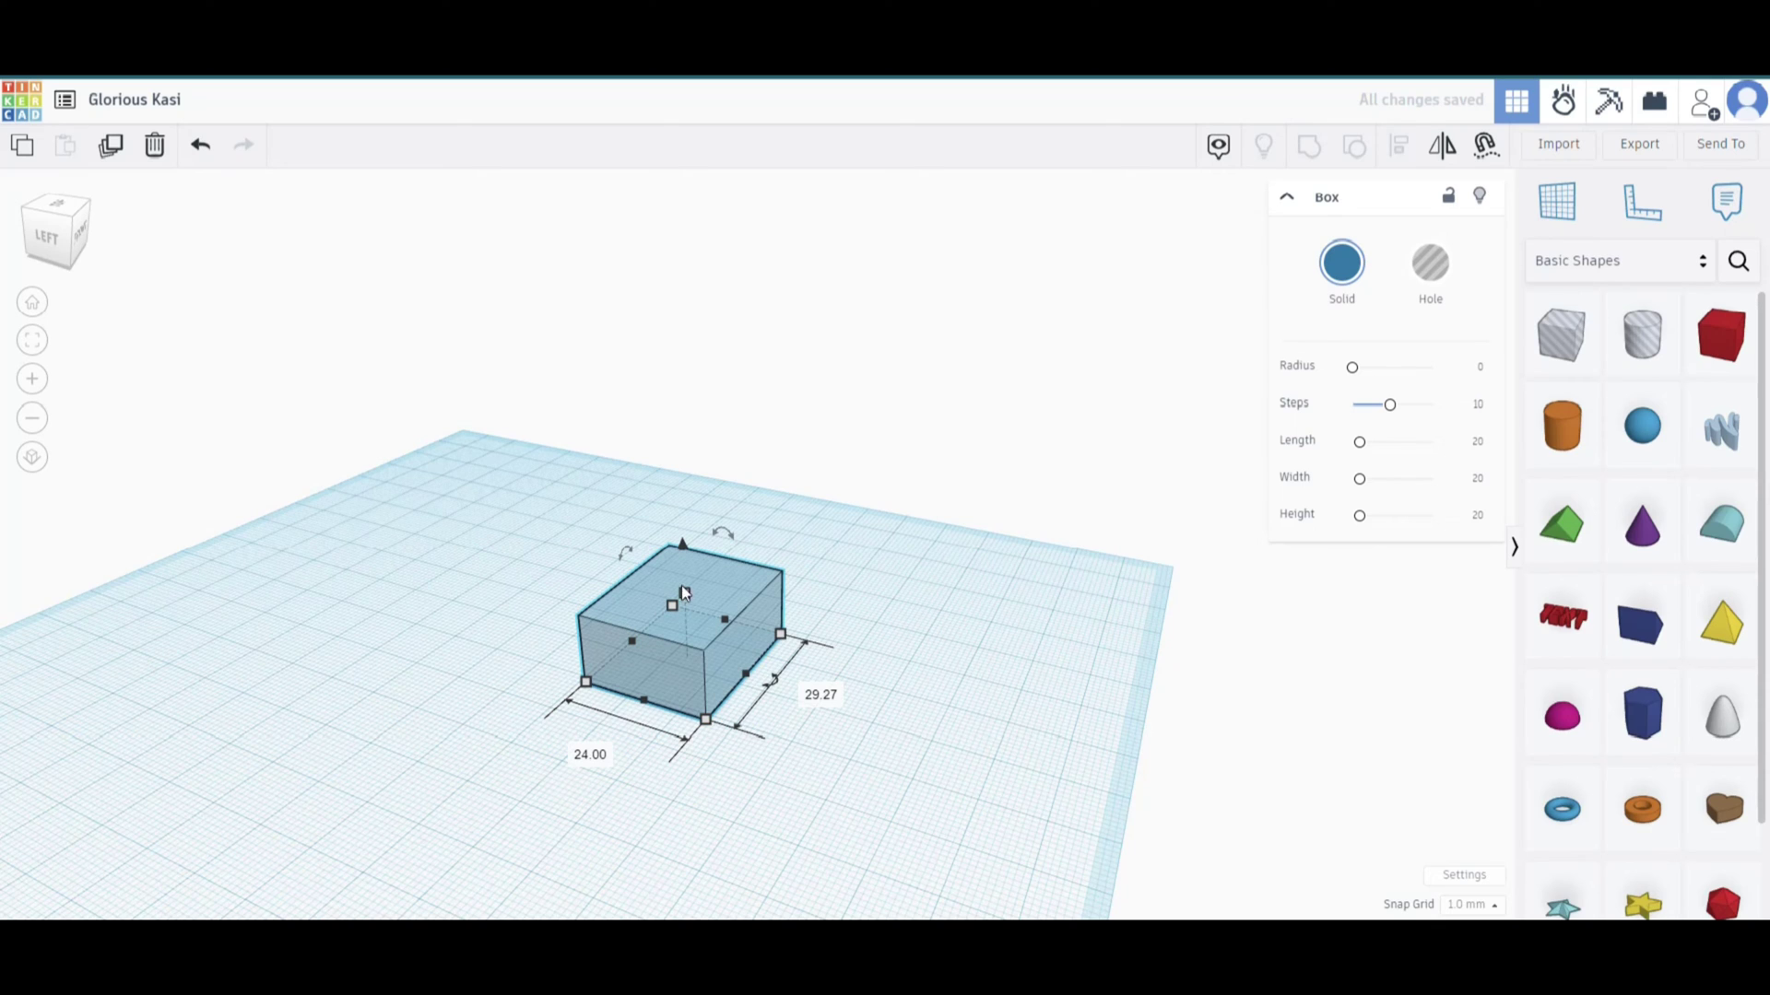
{"action": "left_click_drag", "start_coordinate": [681, 545], "coordinate": [712, 467]}
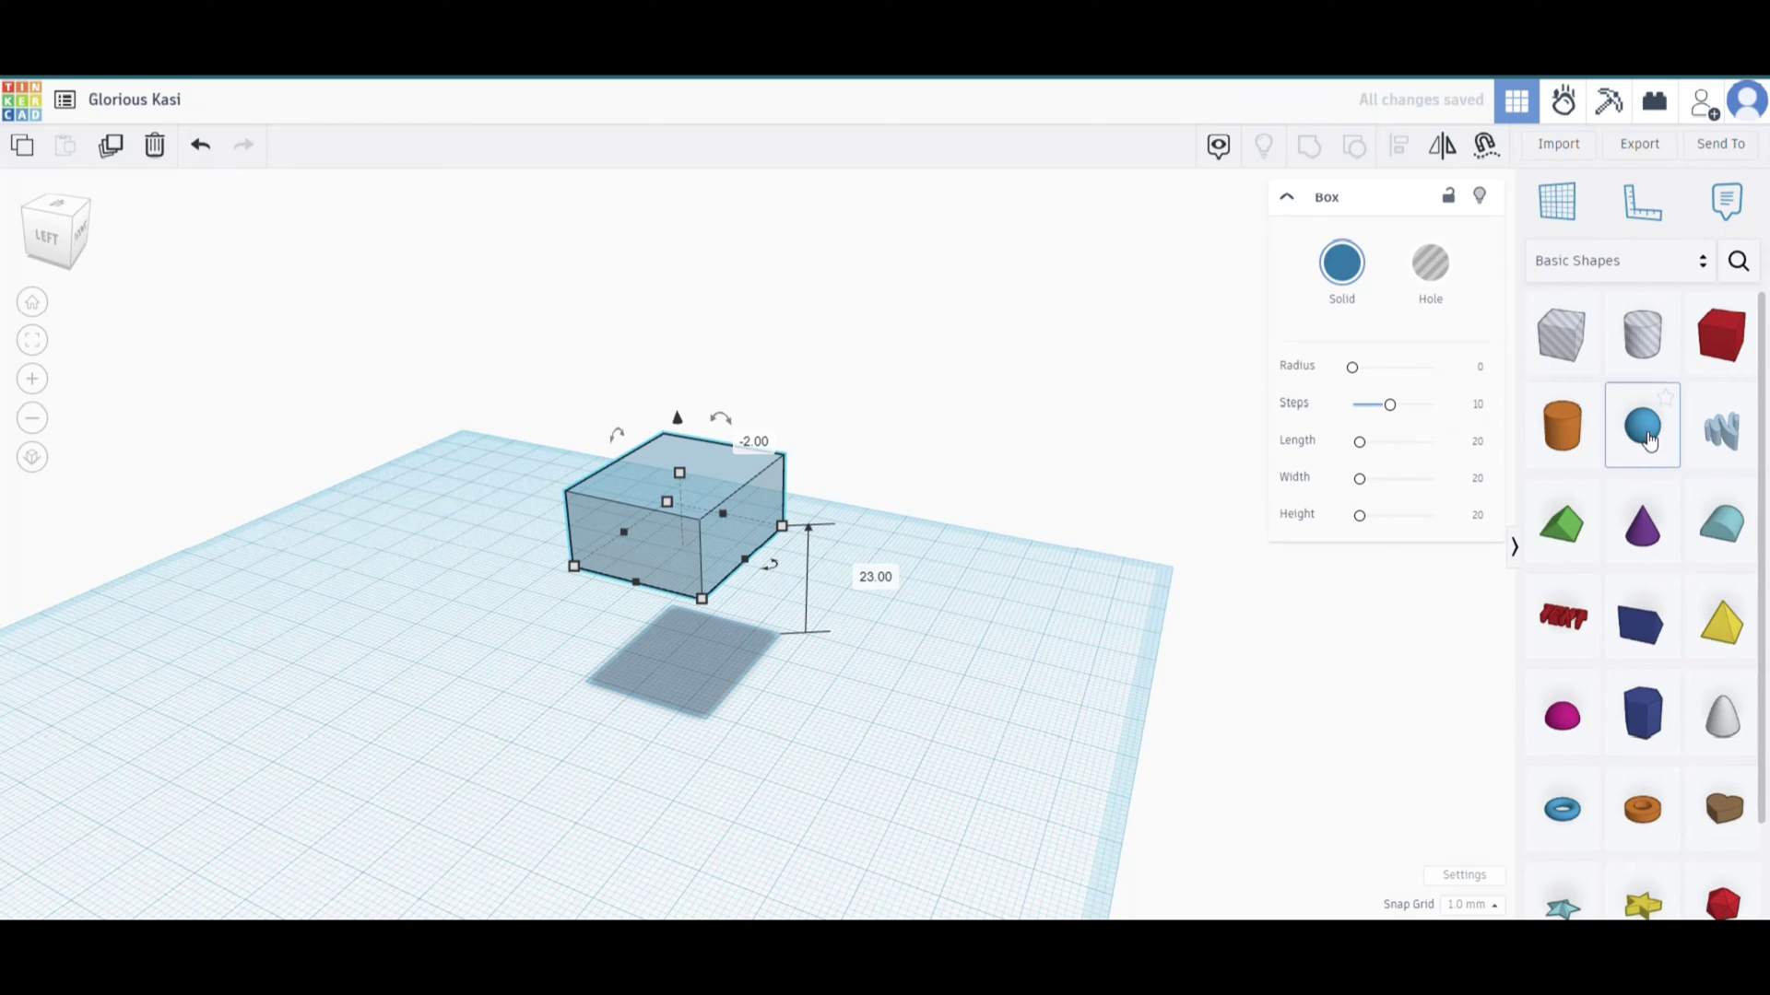
- Add a 20 mm sphere, lower it to overlap the front of the box, and select both shapes
{"action": "left_click_drag", "start_coordinate": [1643, 425], "coordinate": [717, 500]}
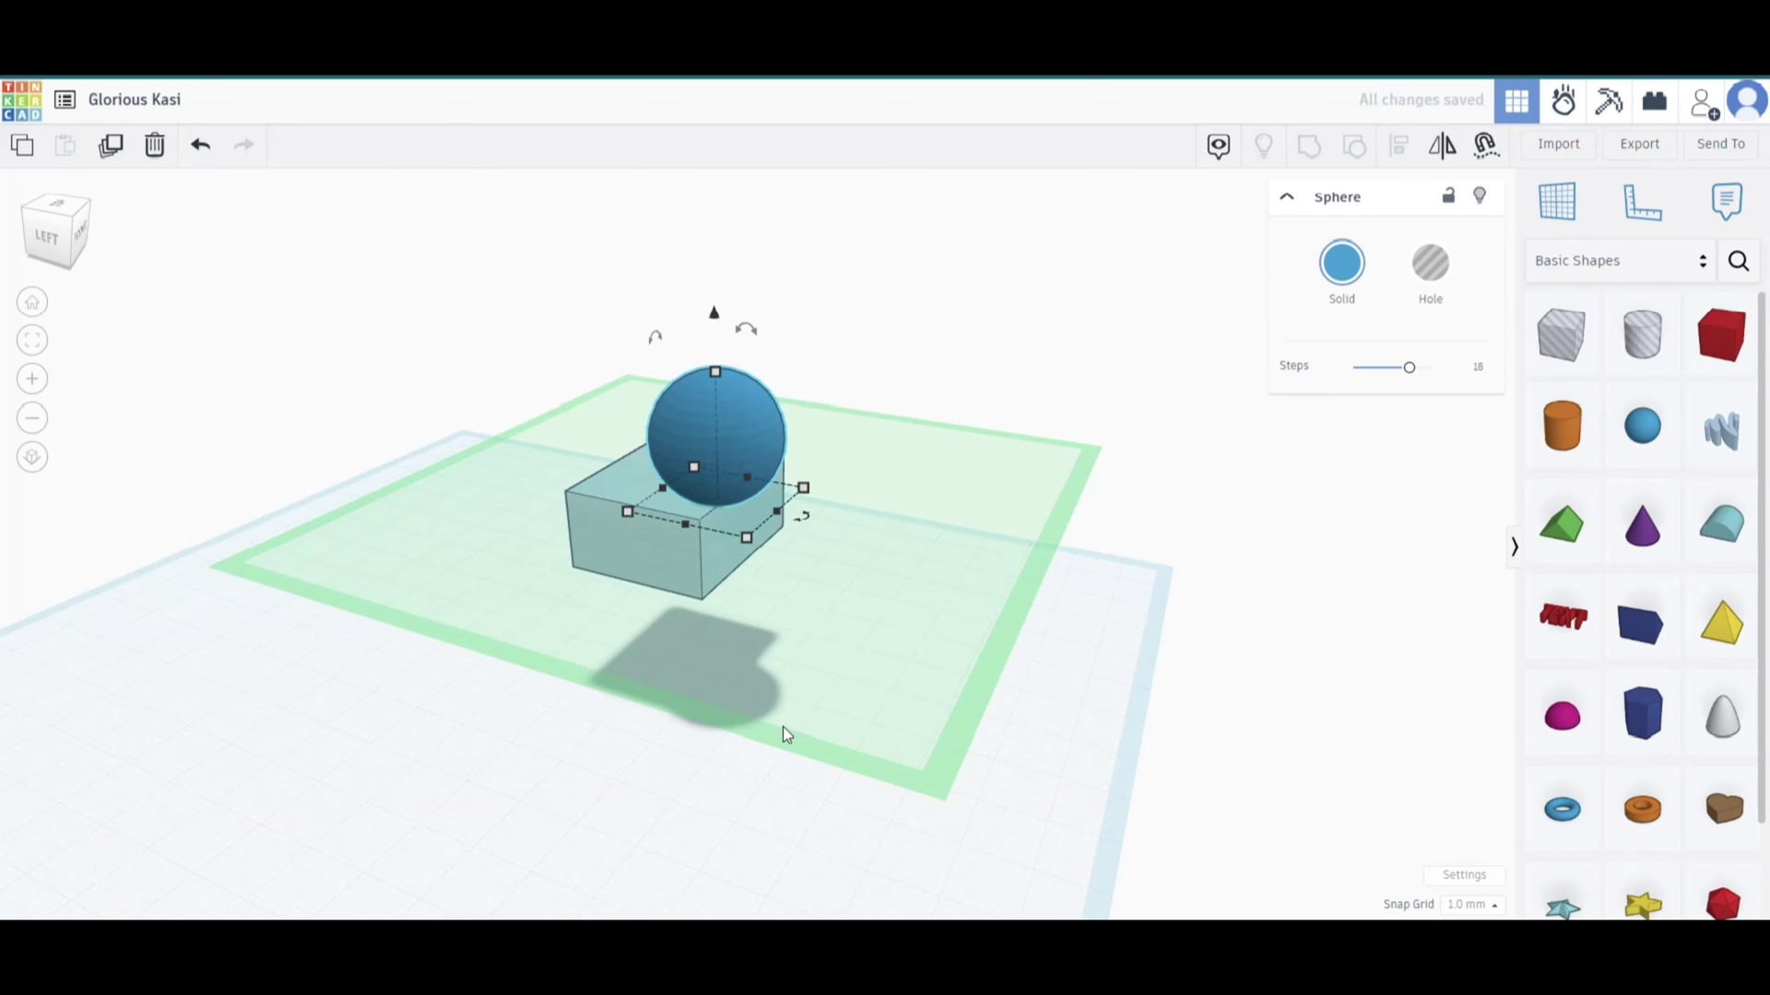
{"action": "left_click_drag", "start_coordinate": [660, 792], "coordinate": [595, 795]}
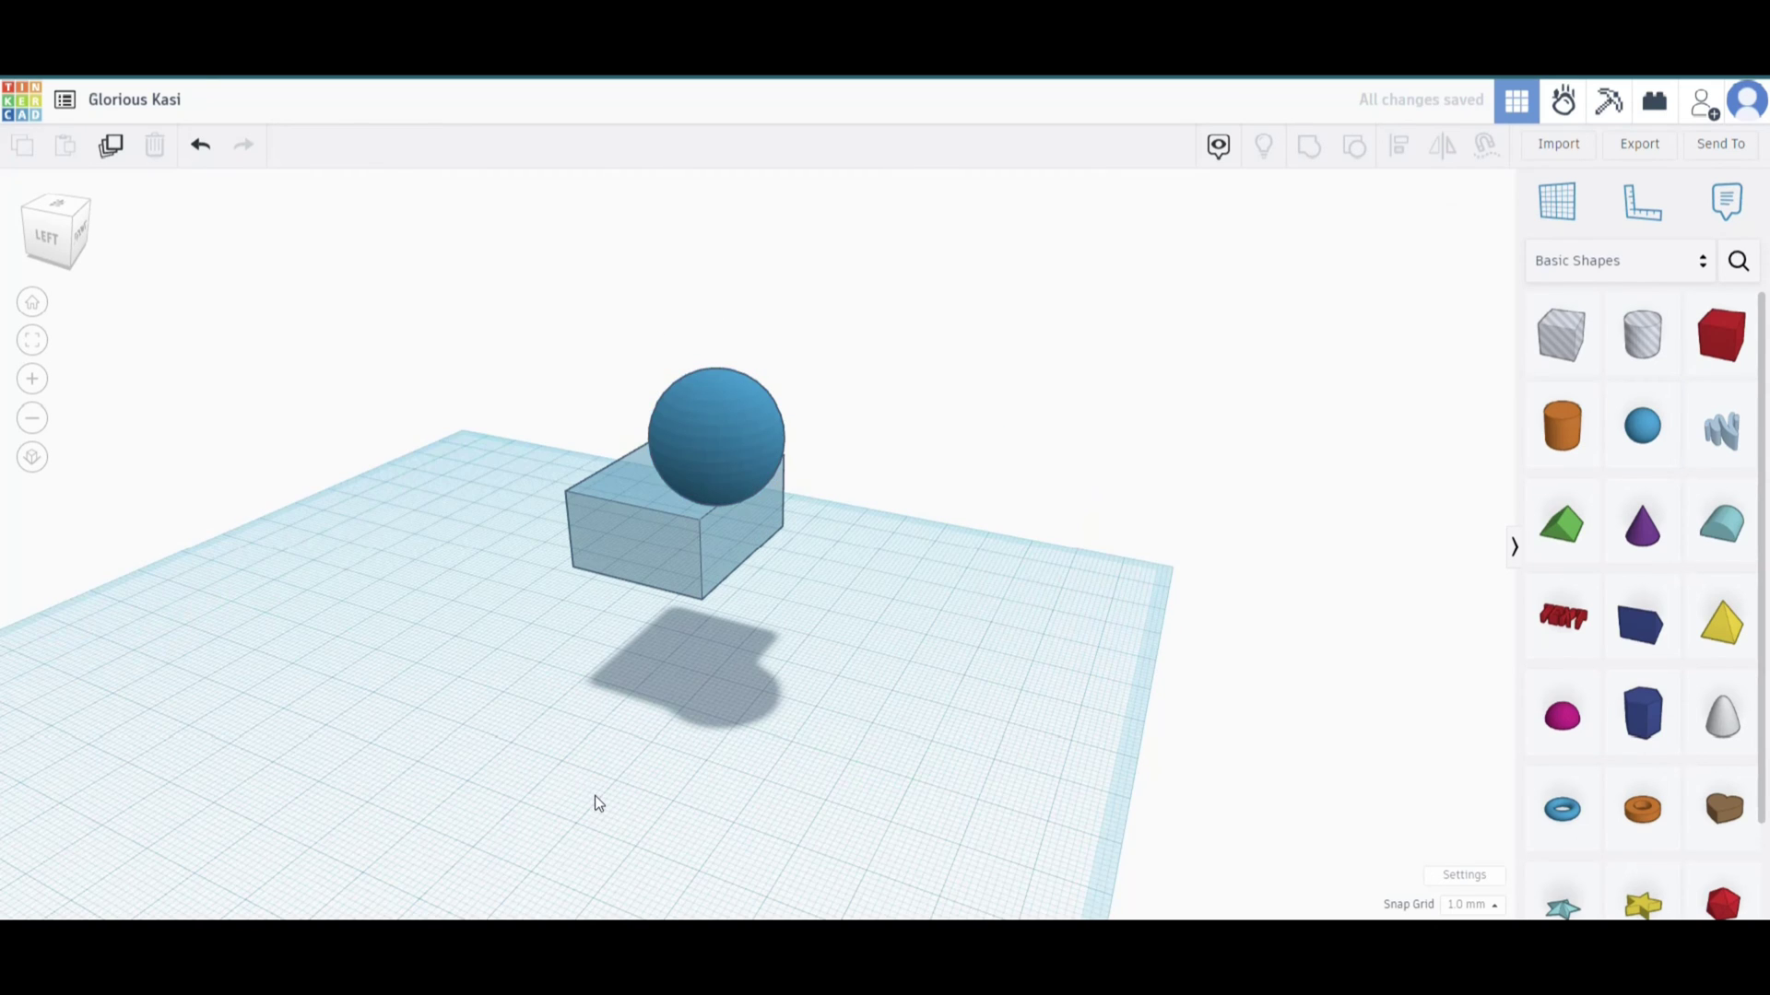
{"action": "right_click_drag", "start_coordinate": [595, 795], "coordinate": [761, 743]}
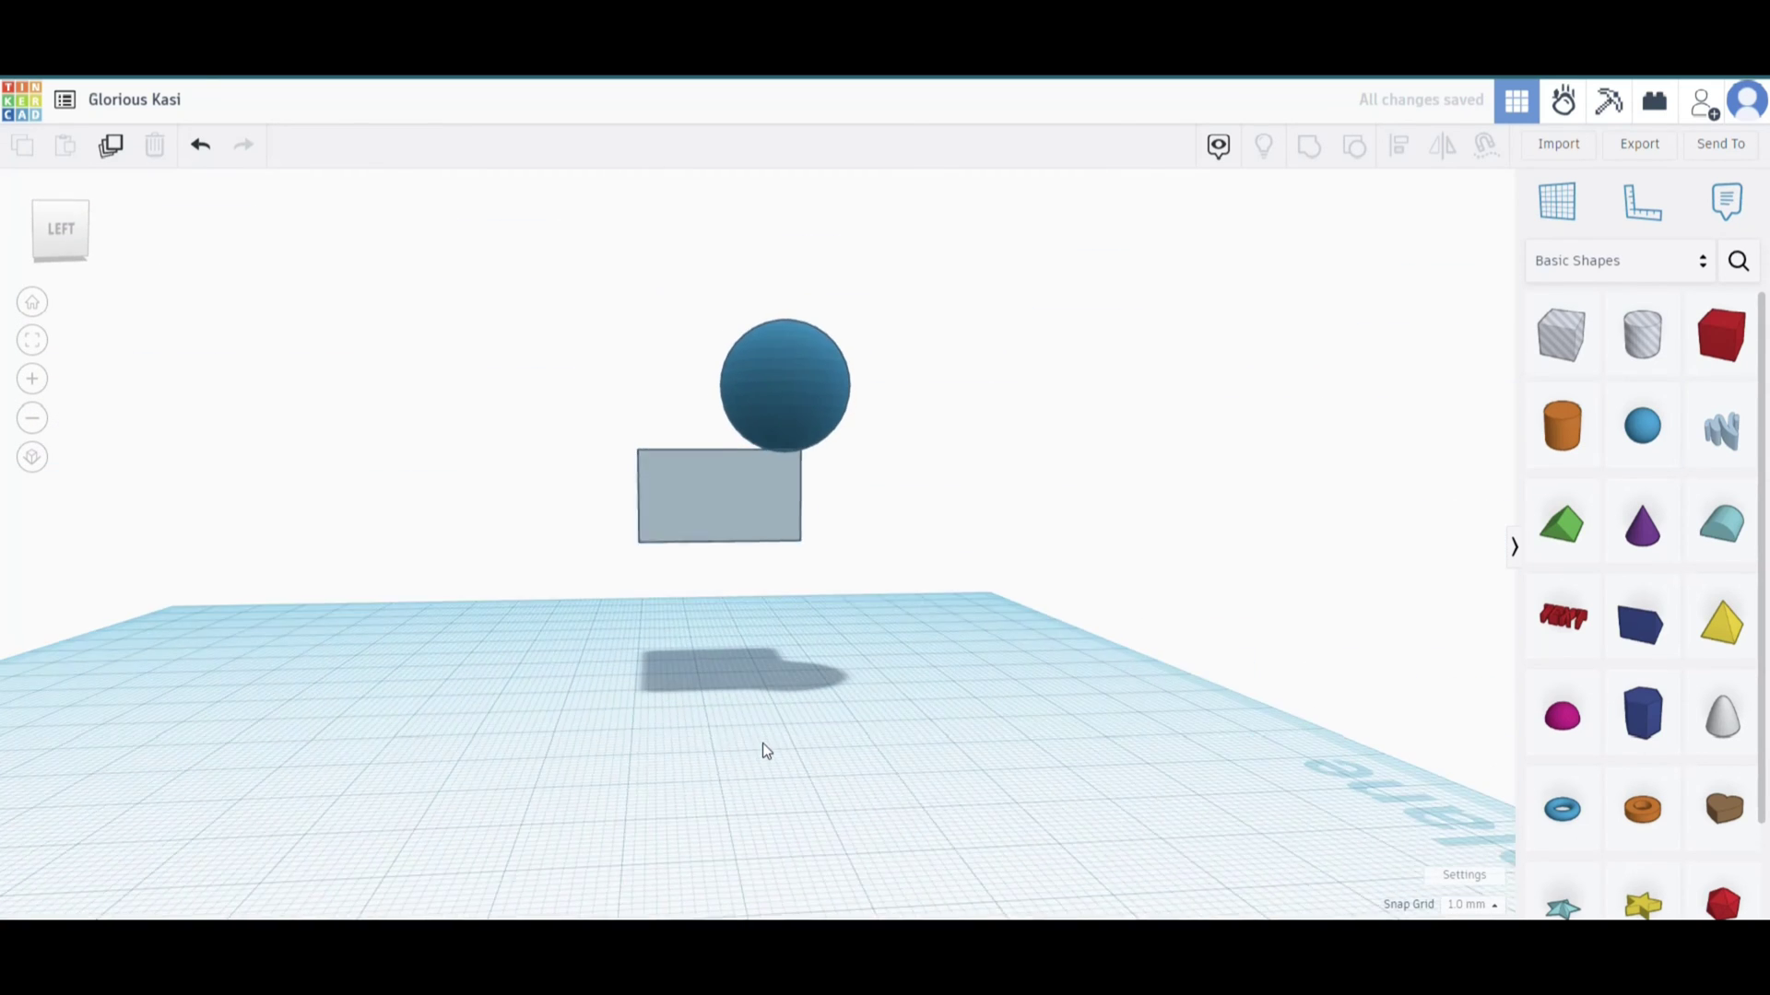
{"action": "left_click", "coordinate": [798, 394]}
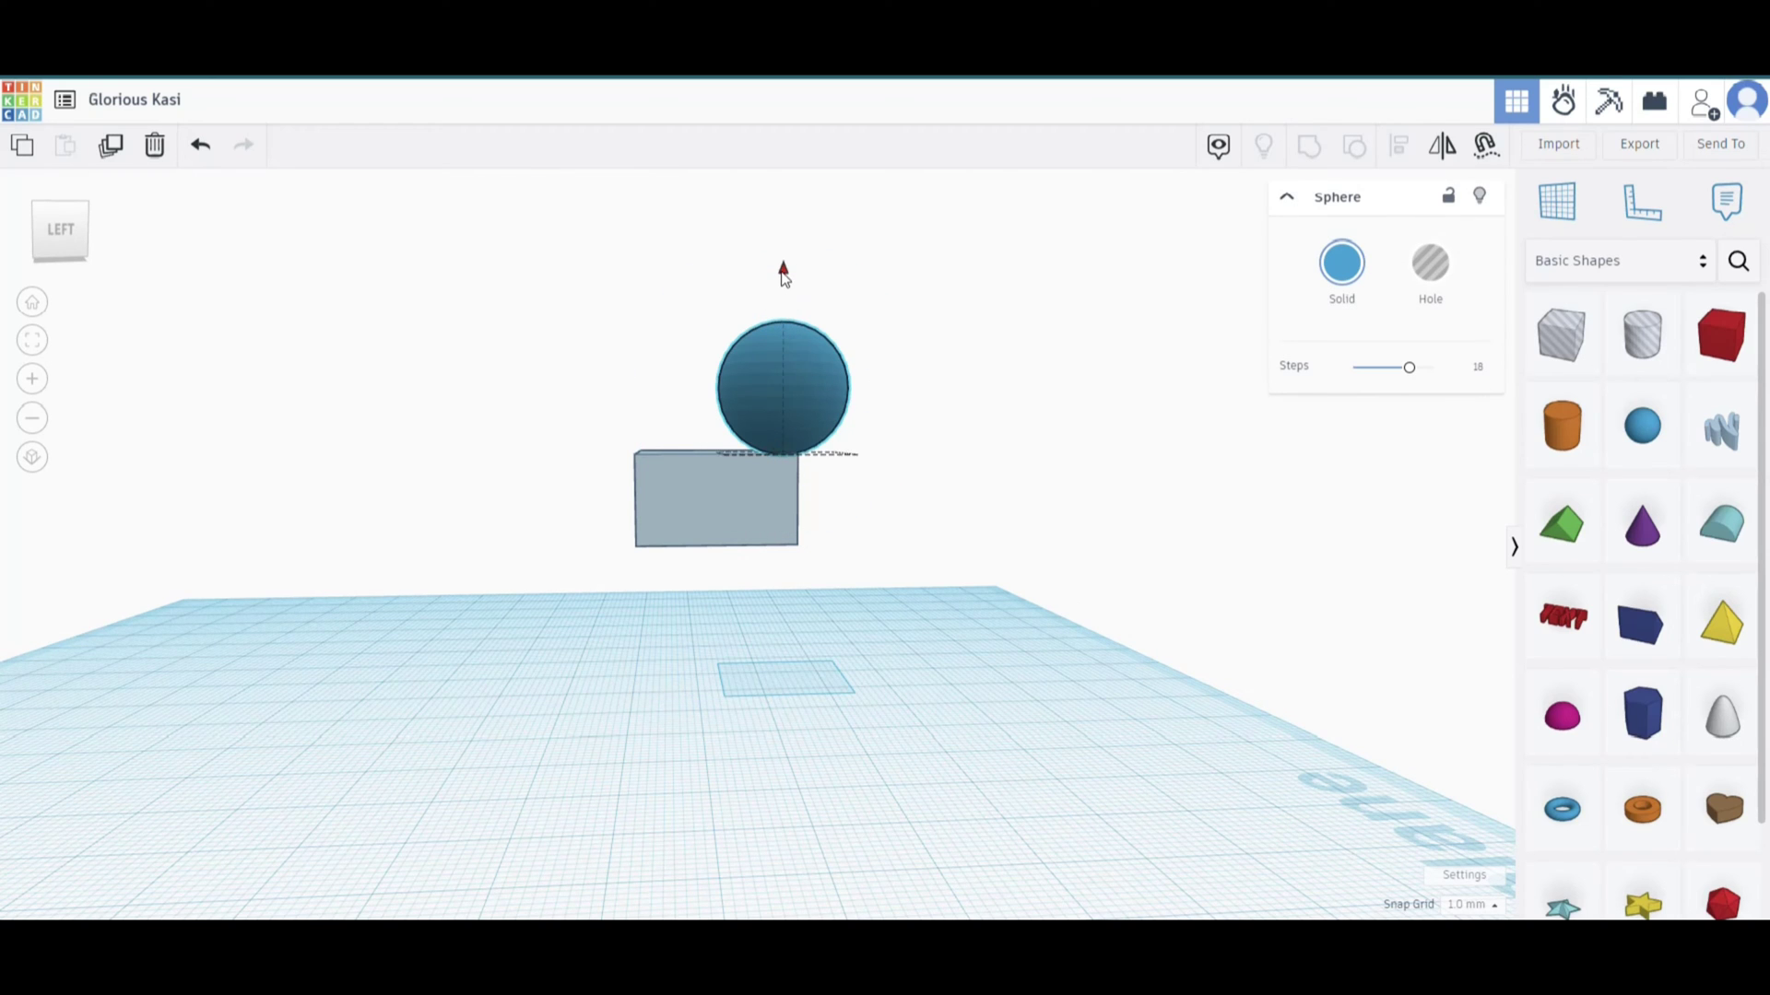
{"action": "left_click_drag", "start_coordinate": [782, 270], "coordinate": [786, 340]}
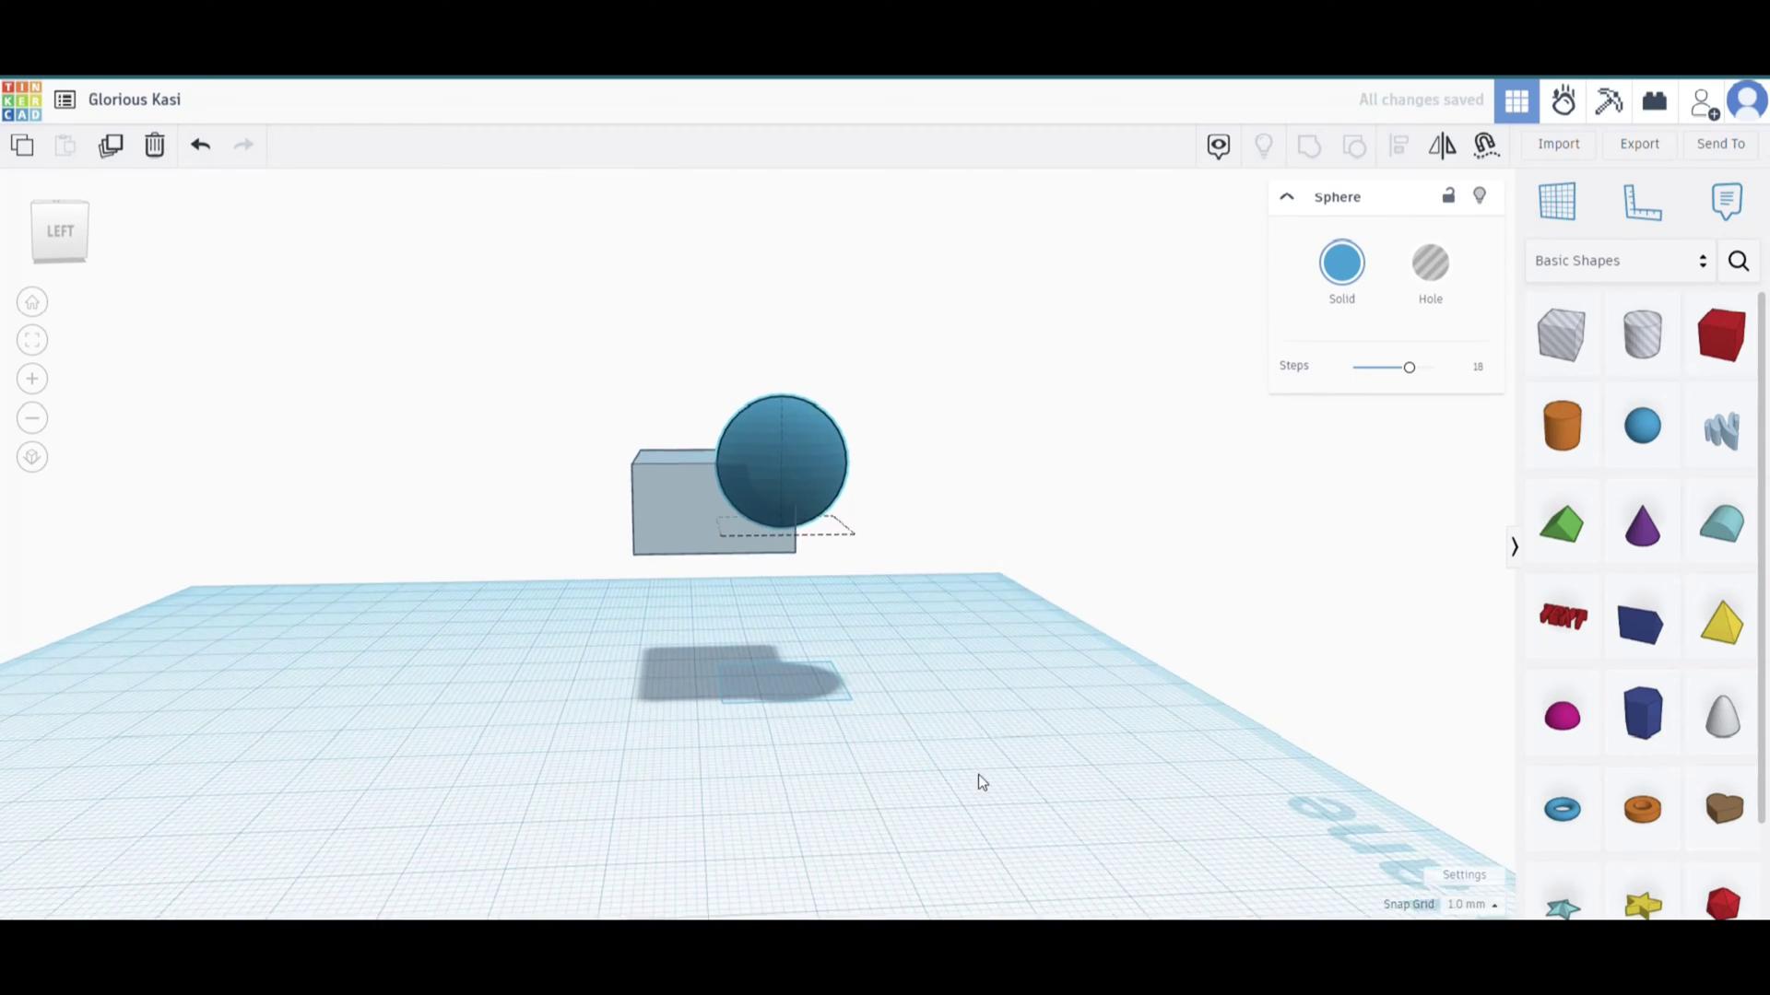
{"action": "right_click_drag", "start_coordinate": [977, 774], "coordinate": [997, 828]}
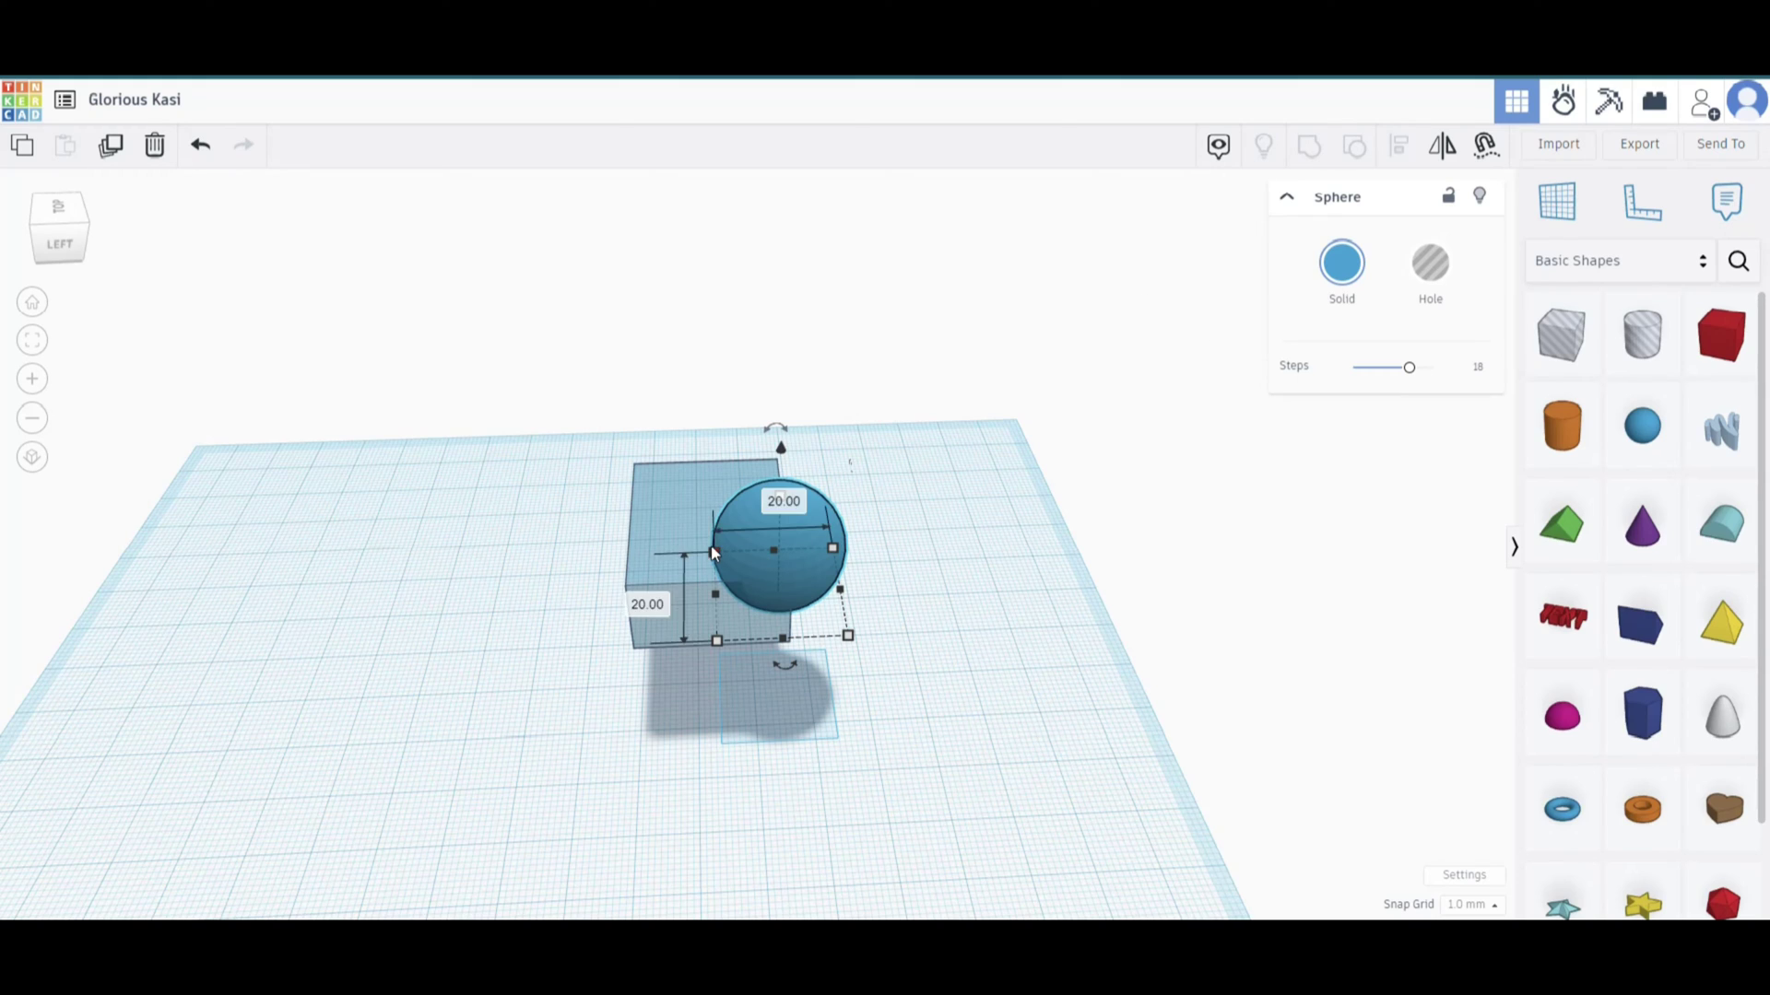
{"action": "left_click_drag", "start_coordinate": [510, 396], "coordinate": [983, 743]}
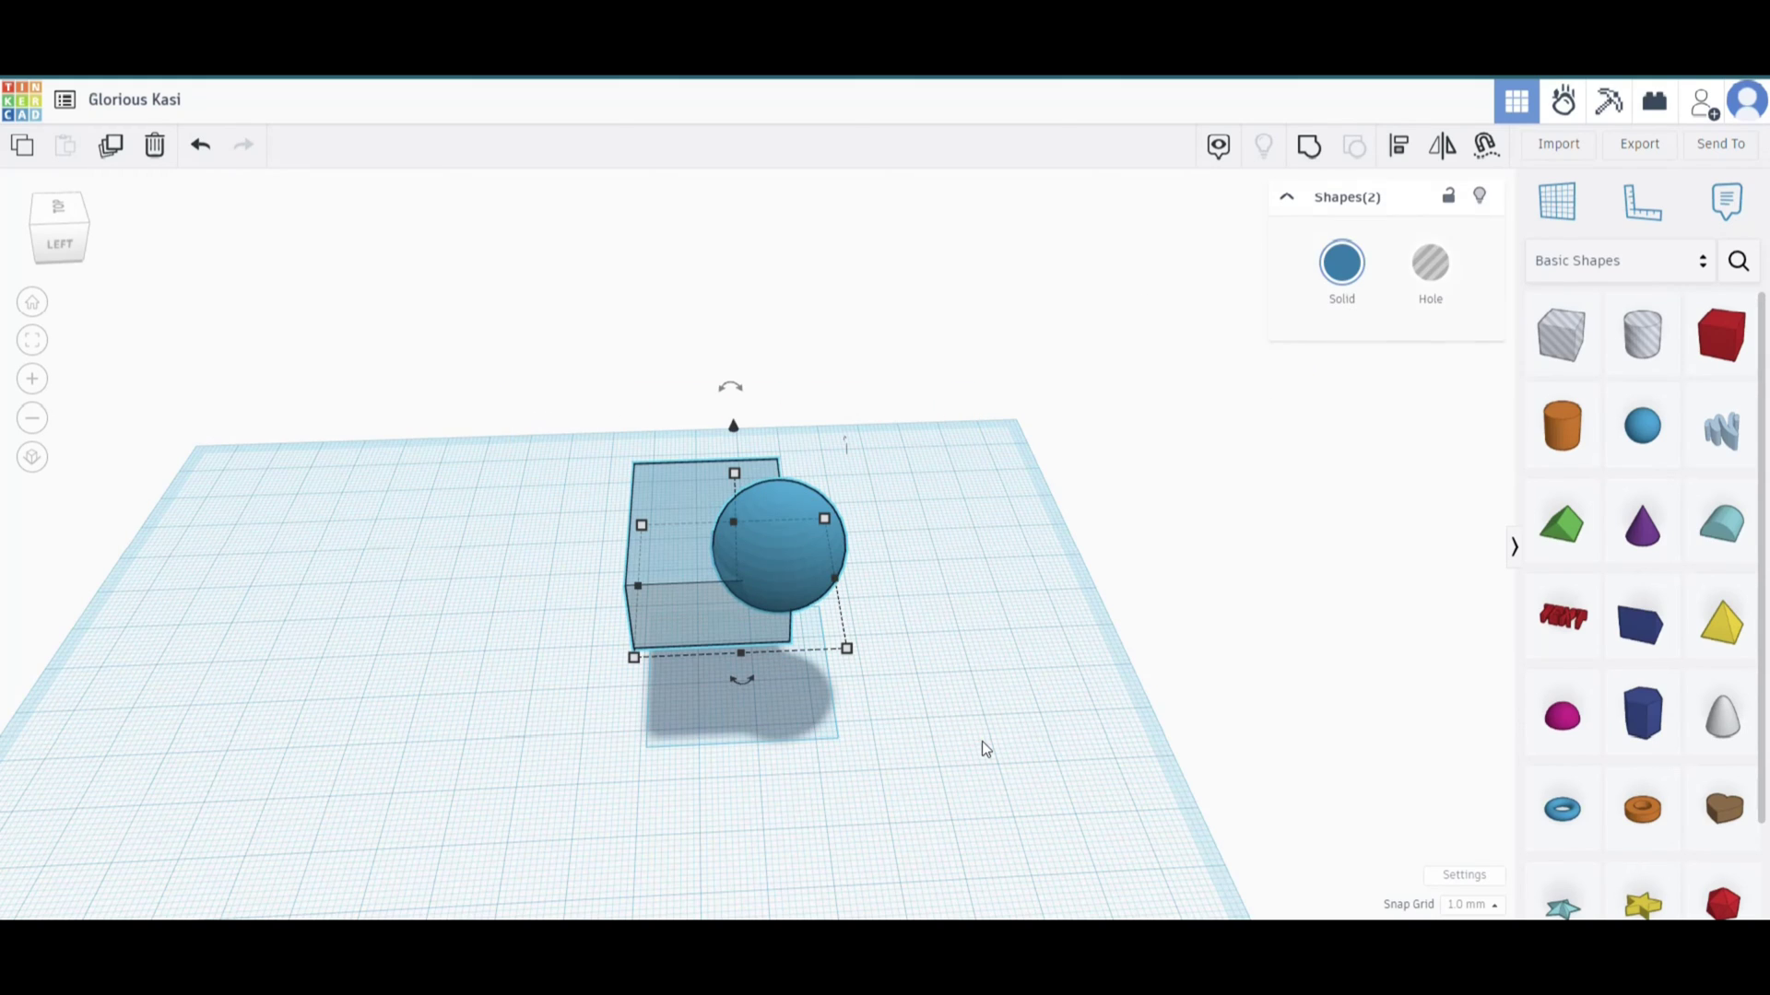
- Group the selected box and sphere into one see-through combined shape
{"action": "left_click", "coordinate": [1310, 148]}
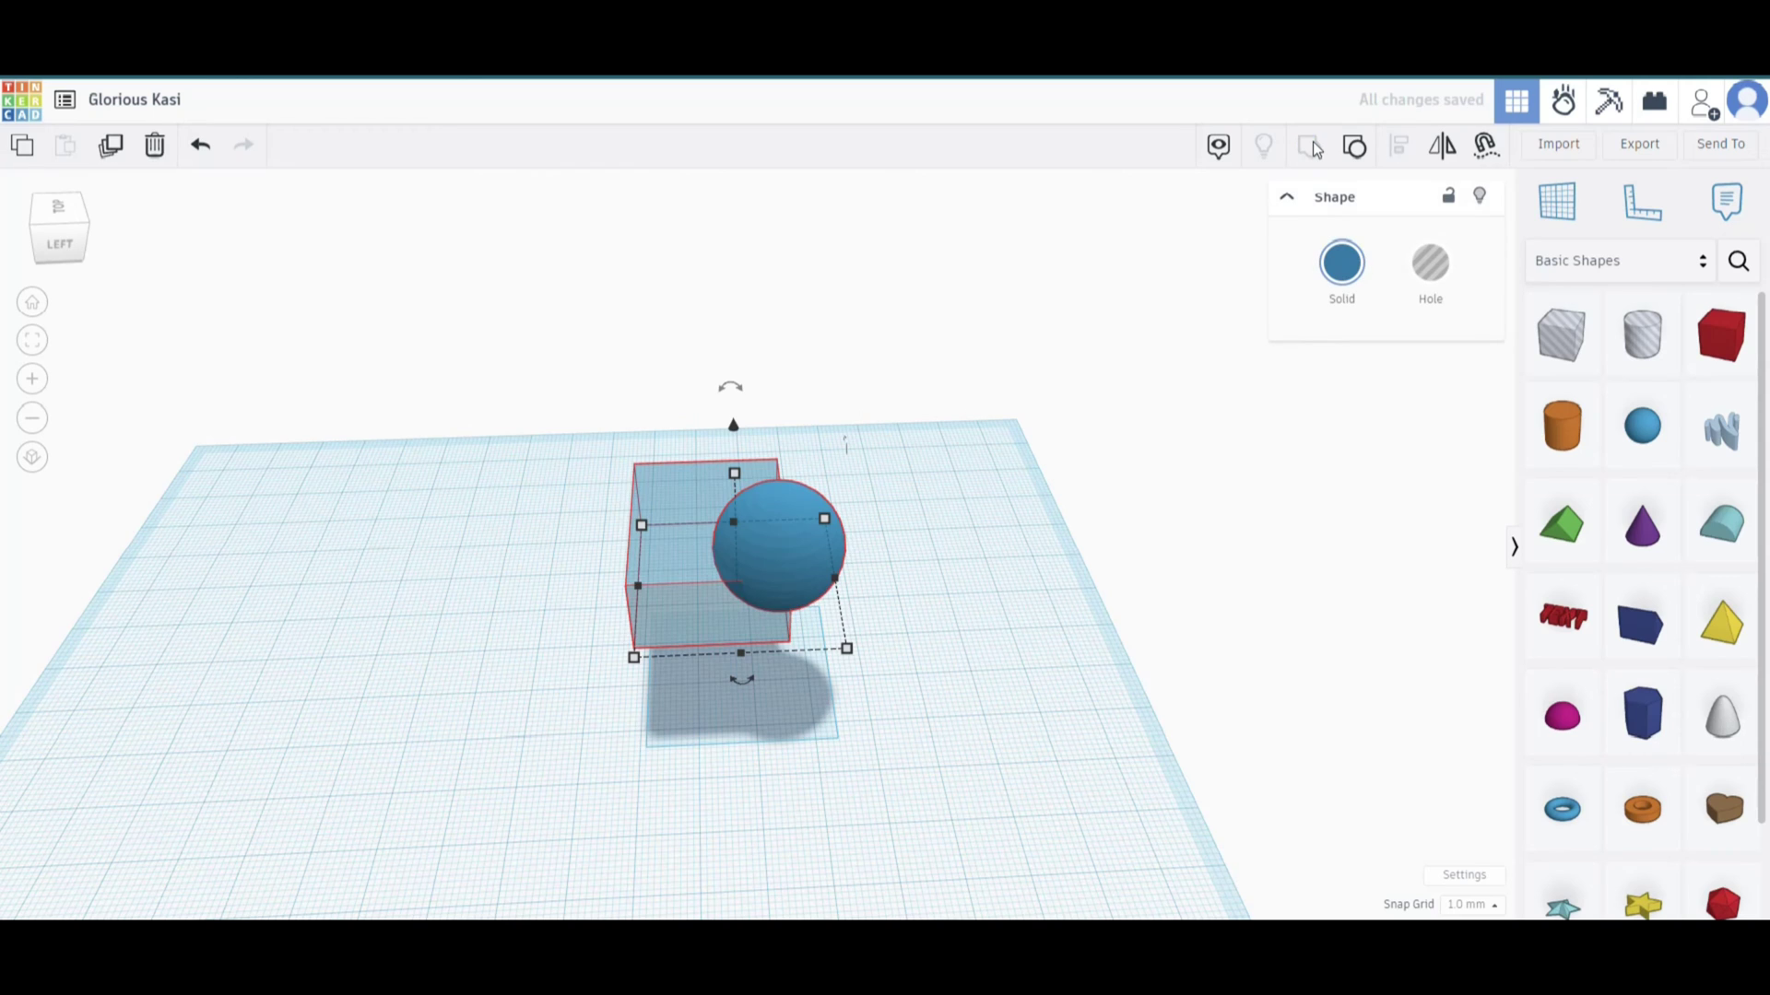
{"action": "left_click", "coordinate": [790, 771]}
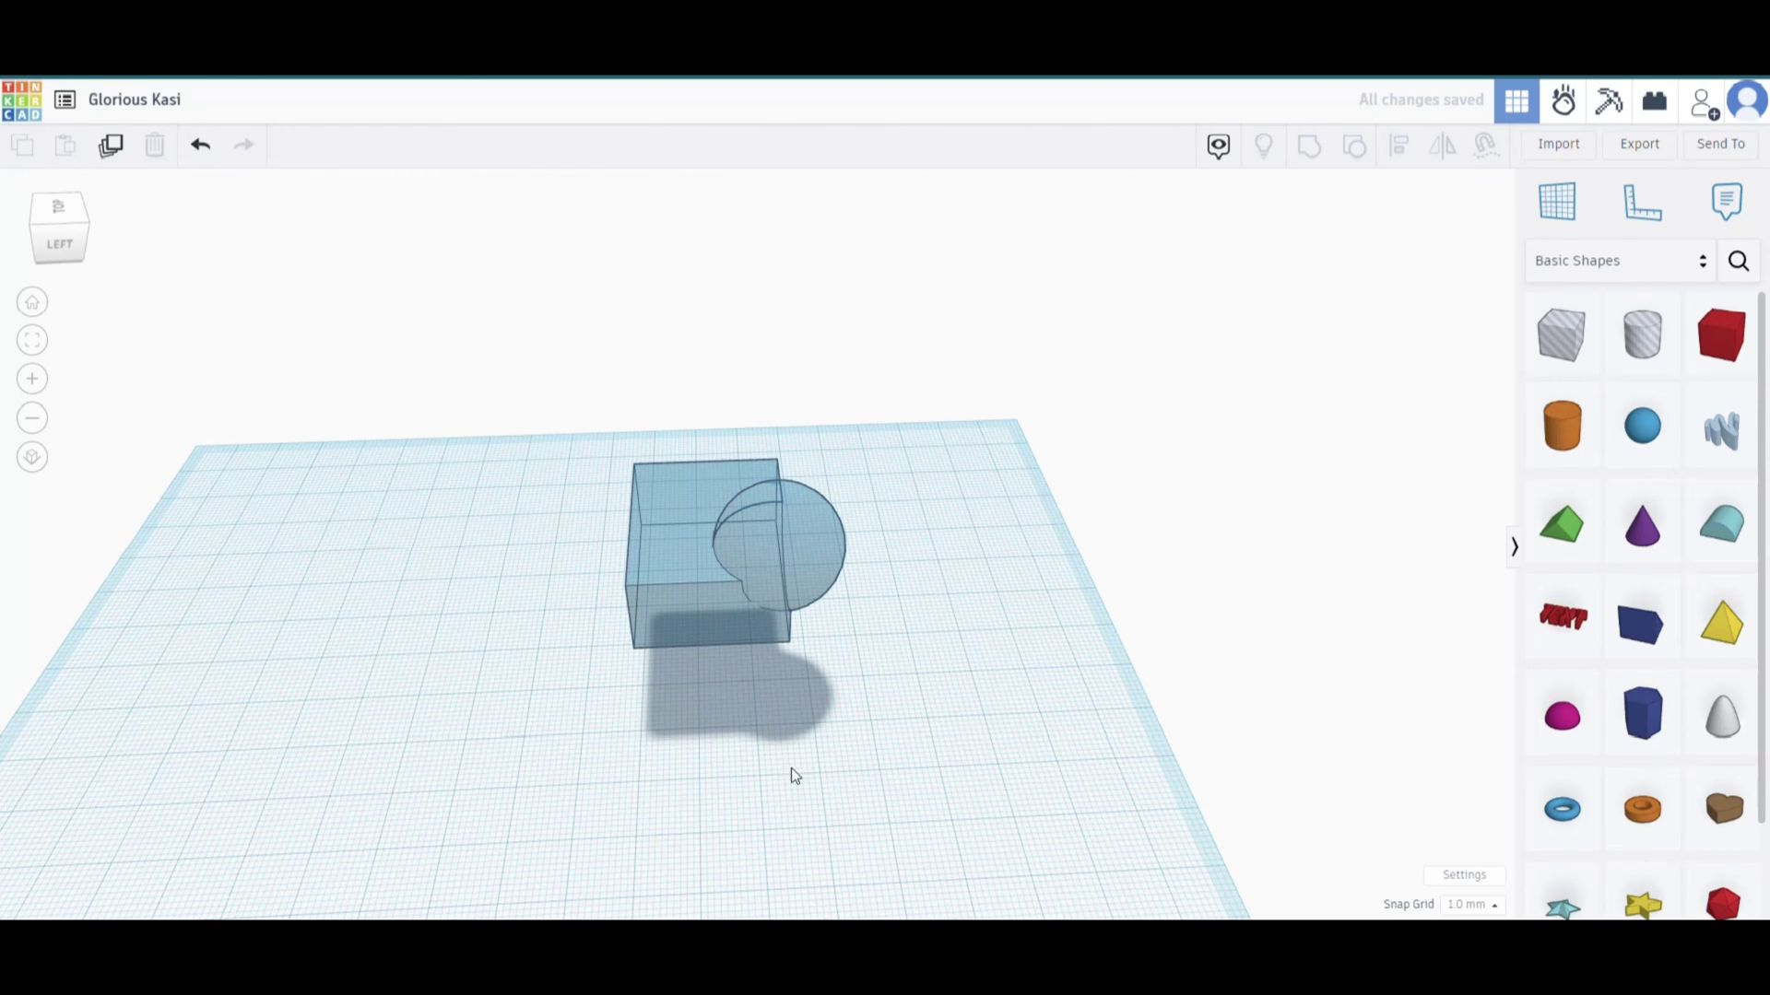
{"action": "right_click_drag", "start_coordinate": [789, 770], "coordinate": [713, 738]}
- Place a cylinder hole on the workplane beside the box and sphere
{"action": "right_click_drag", "start_coordinate": [636, 690], "coordinate": [1230, 710]}
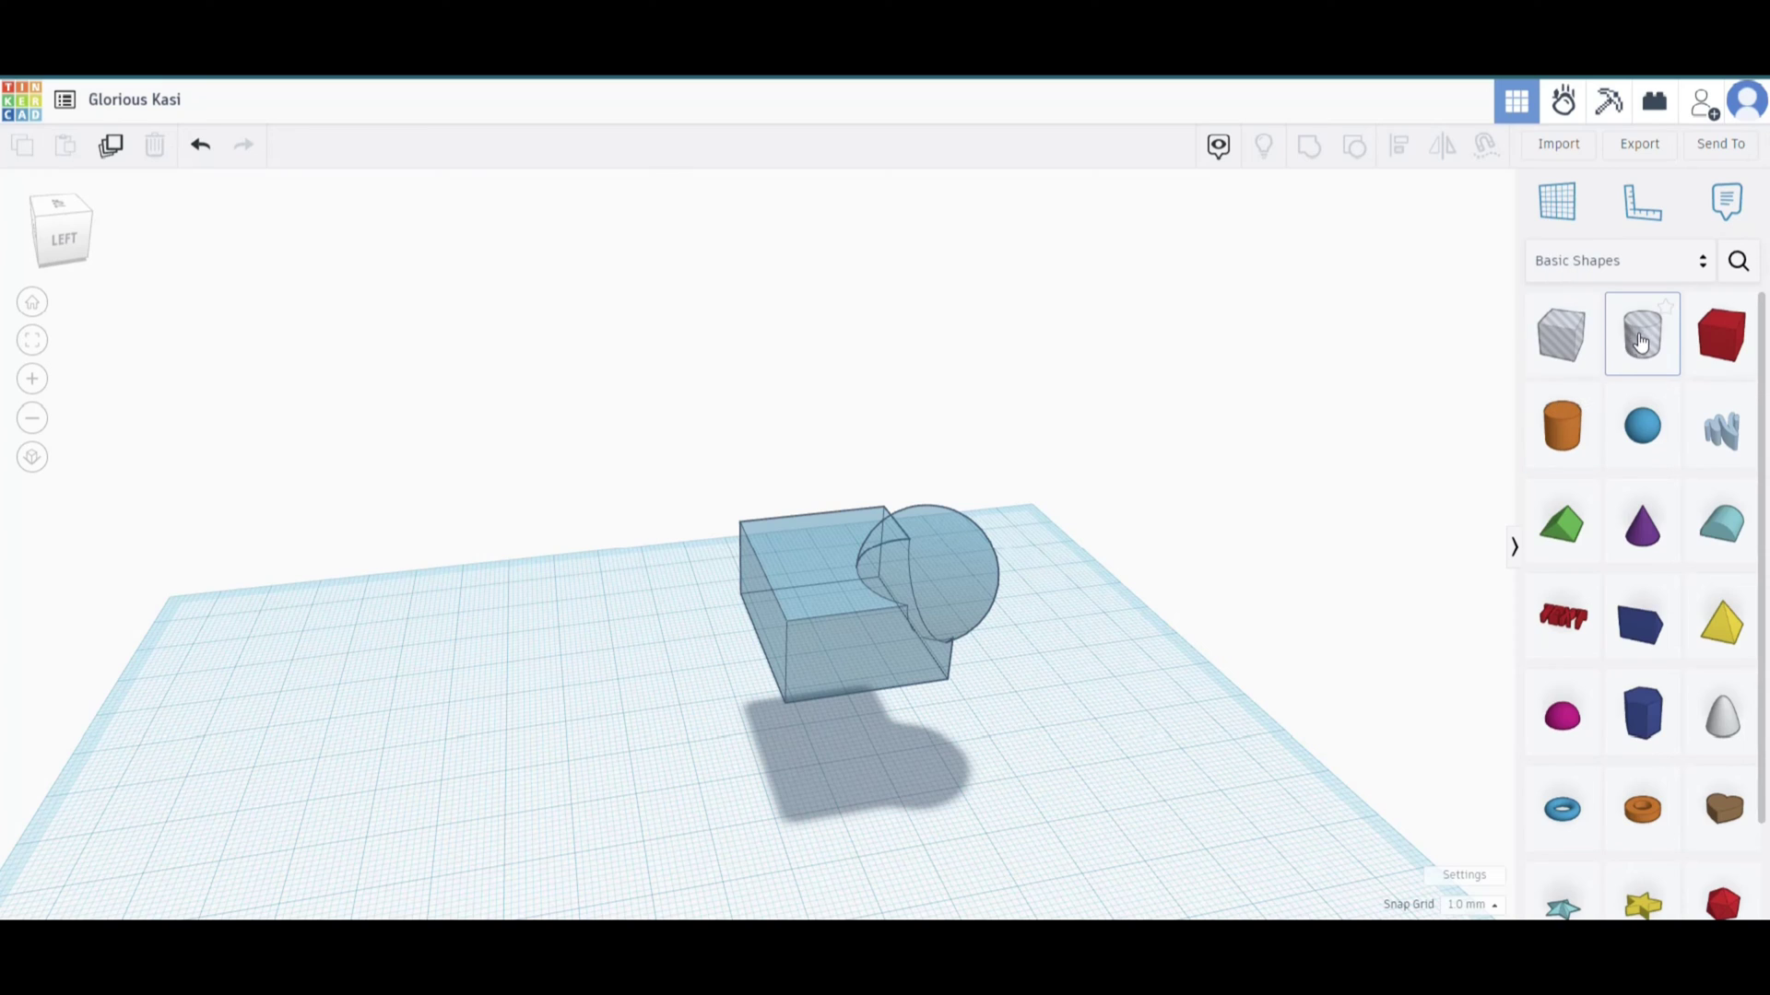
{"action": "left_click_drag", "start_coordinate": [1640, 341], "coordinate": [785, 610]}
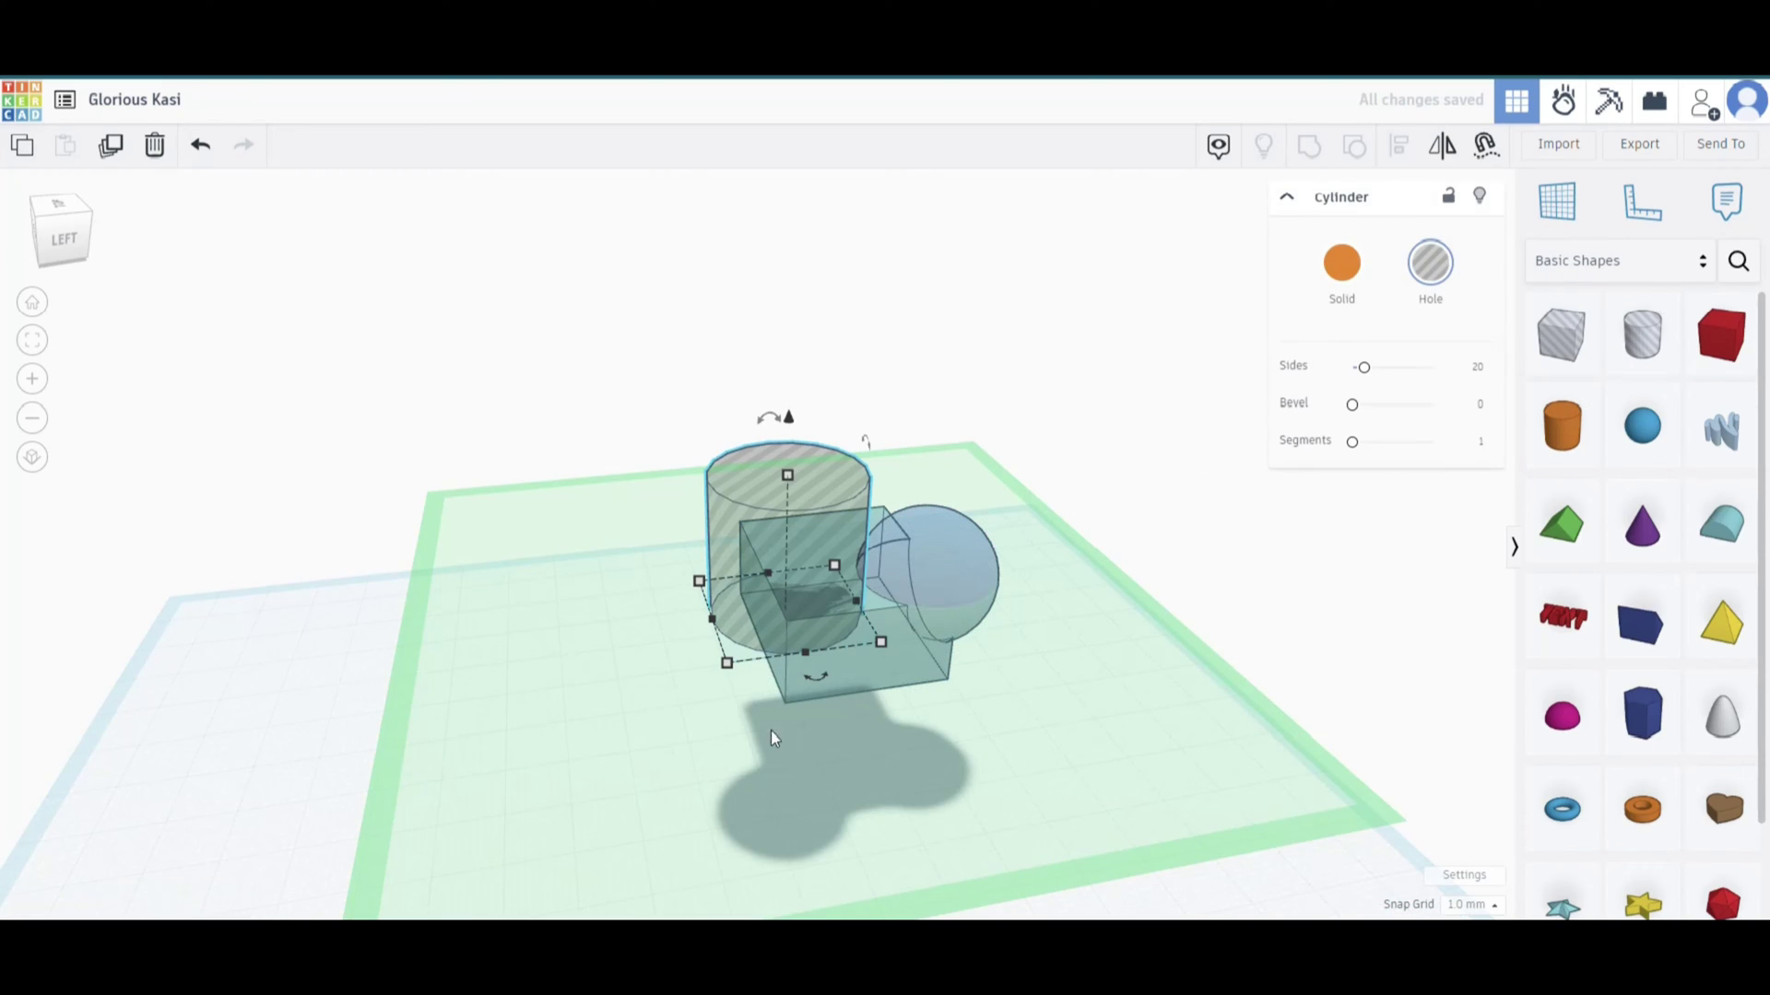
{"action": "left_click", "coordinate": [297, 740]}
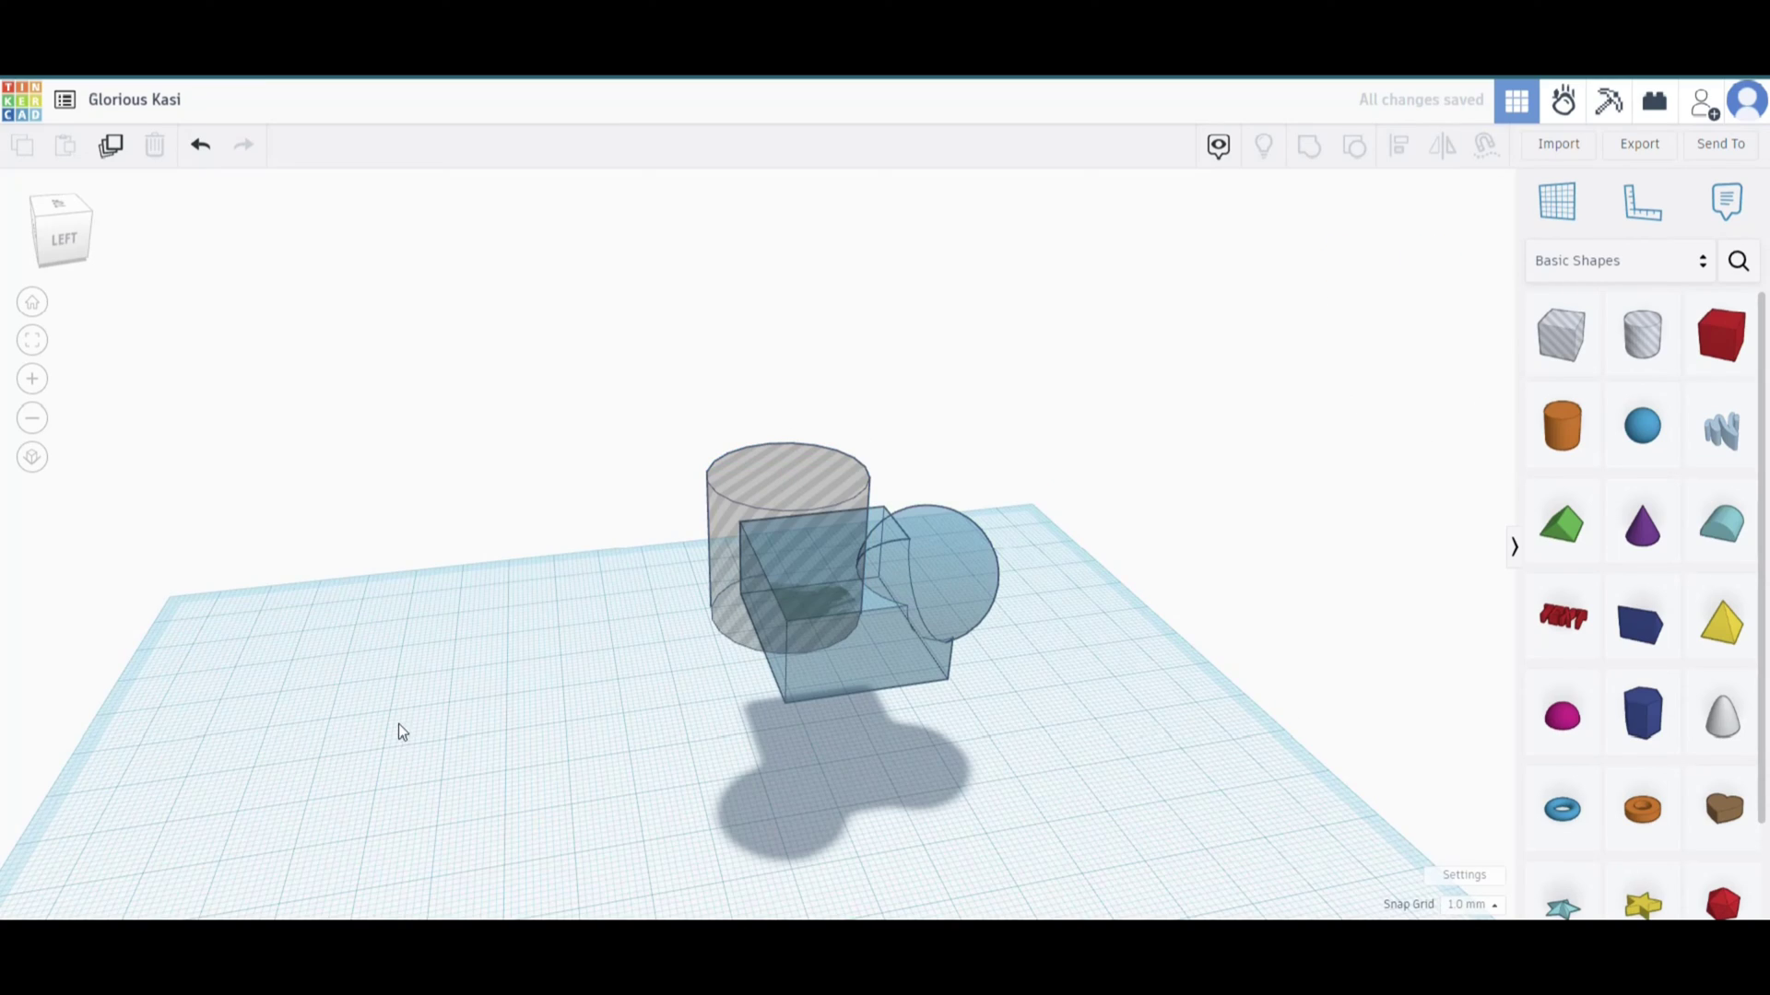
- Raise the cylinder hole 29 mm onto the box's corner and select it with the shapes
{"action": "right_click_drag", "start_coordinate": [398, 723], "coordinate": [1100, 684]}
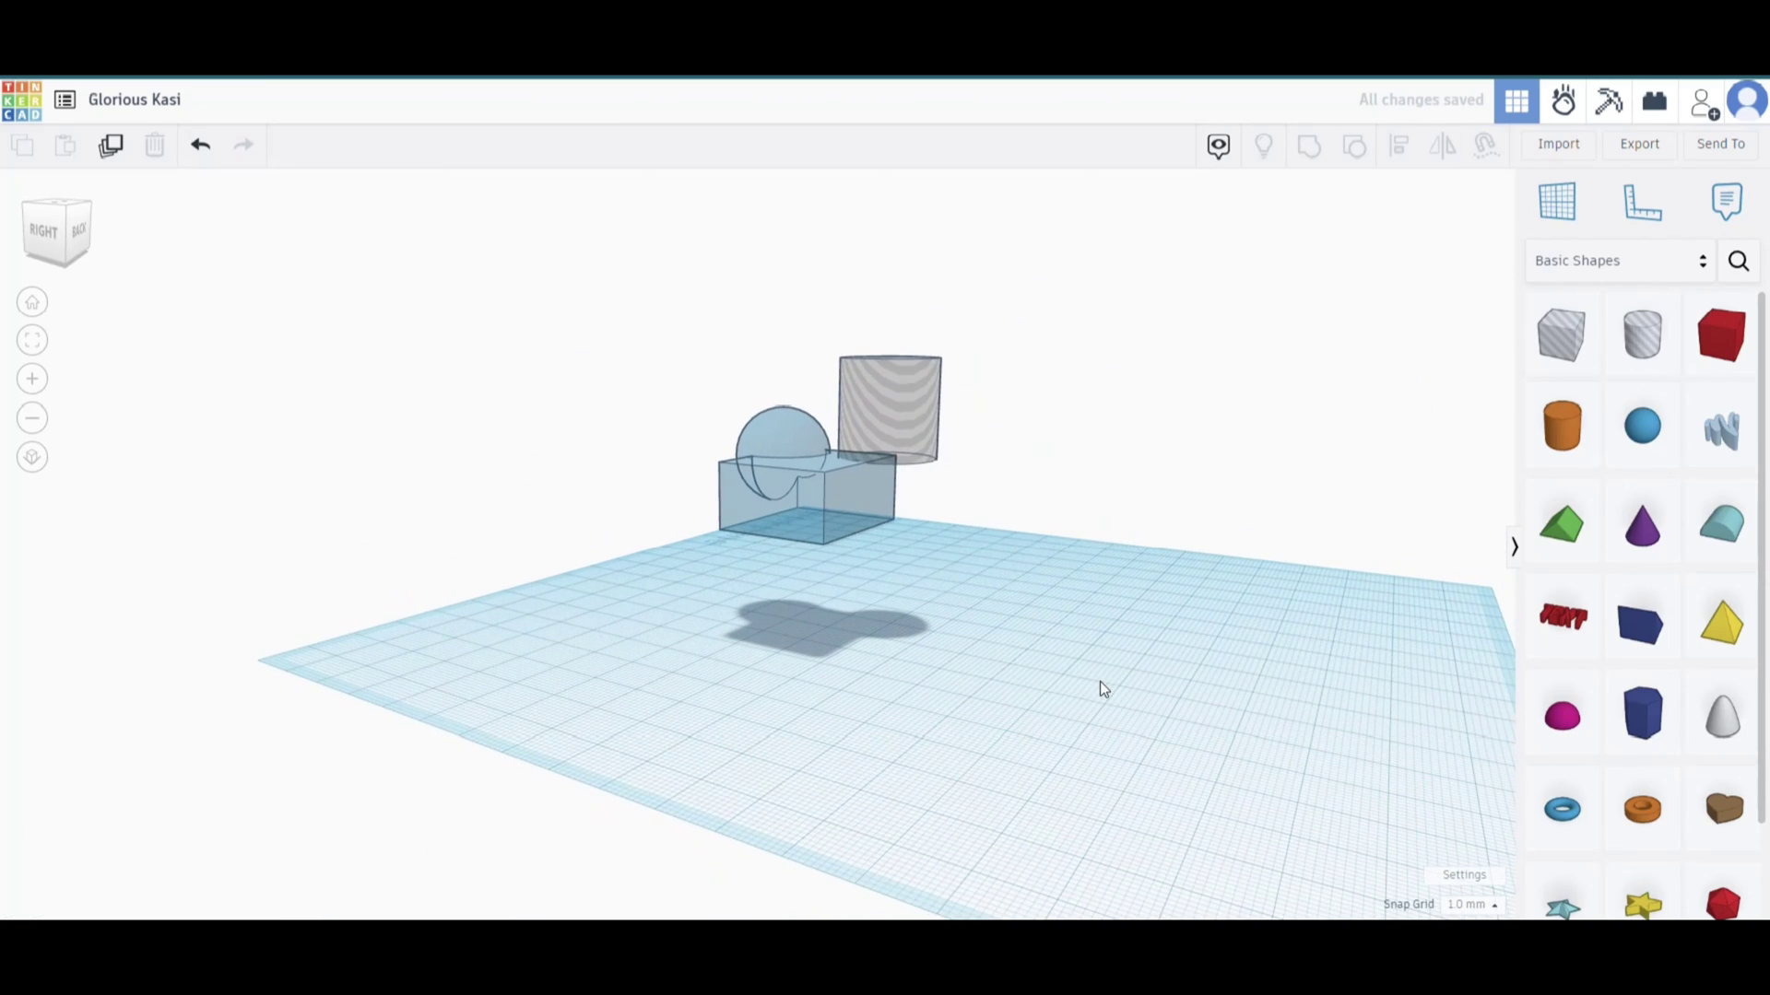
{"action": "left_click", "coordinate": [915, 380]}
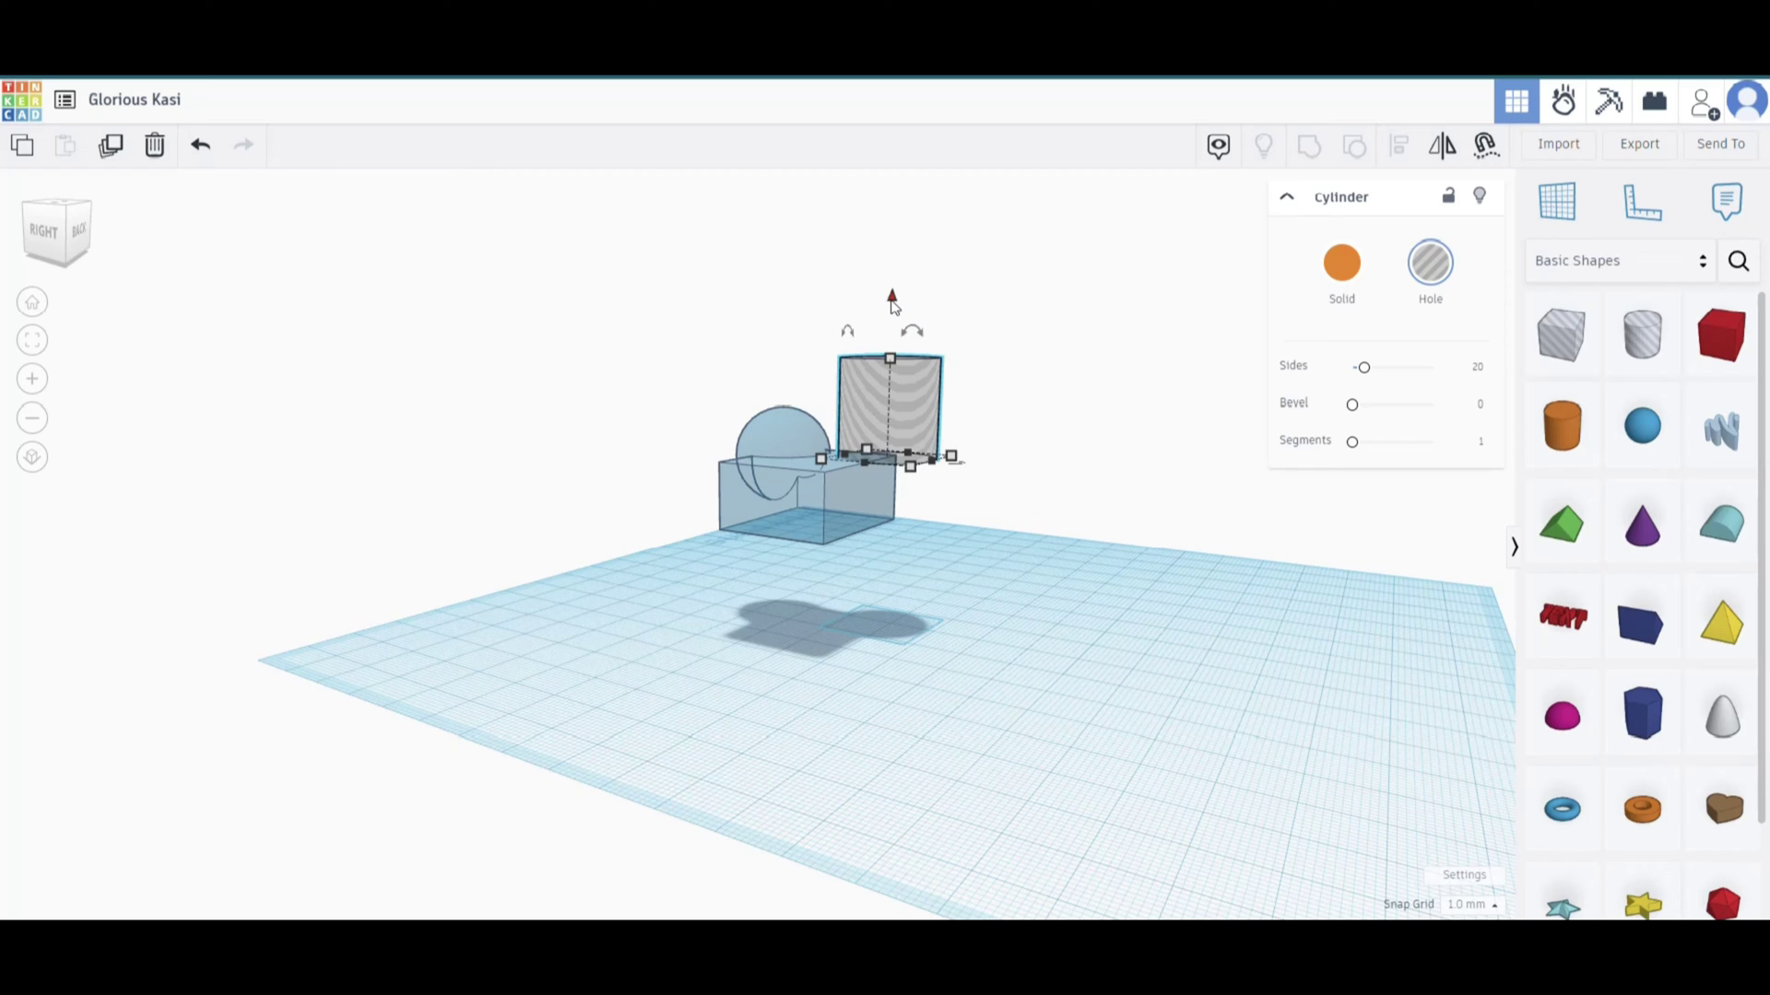
{"action": "left_click_drag", "start_coordinate": [893, 302], "coordinate": [900, 335]}
{"action": "scroll", "coordinate": [1084, 478], "scroll_direction": "up", "scroll_amount": 1}
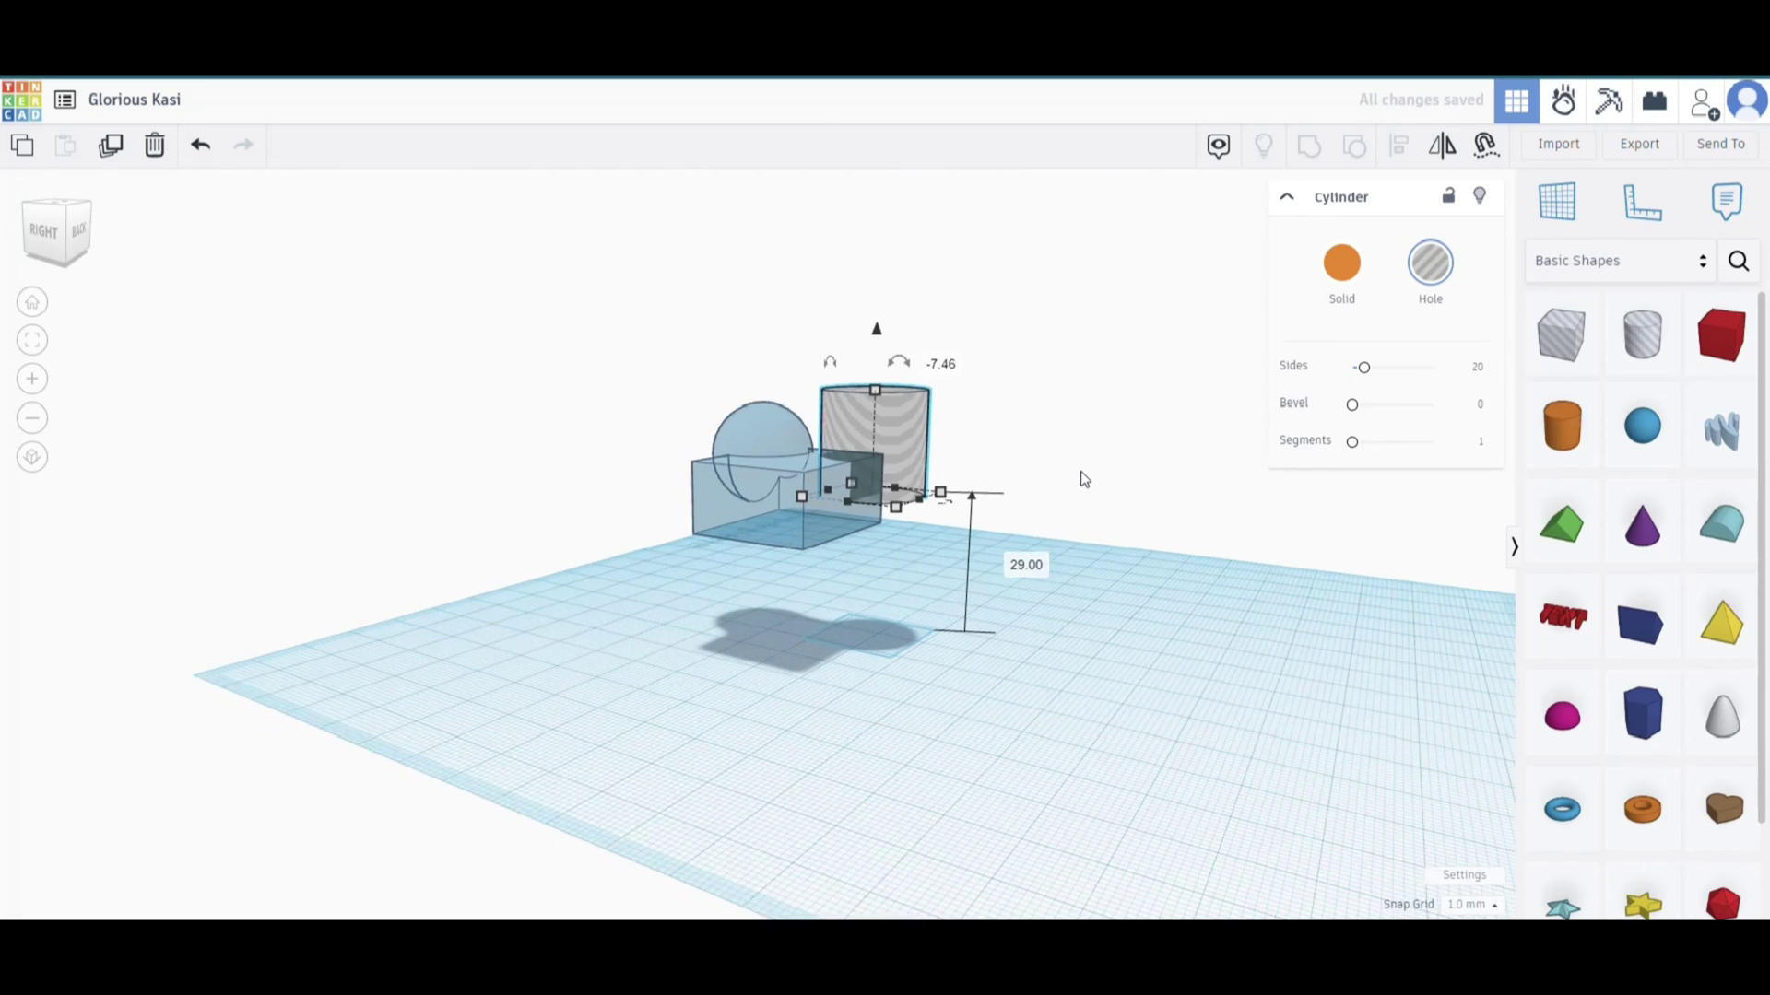
{"action": "scroll", "coordinate": [1081, 471], "scroll_direction": "up", "scroll_amount": 4}
{"action": "scroll", "coordinate": [463, 618], "scroll_direction": "down", "scroll_amount": 5}
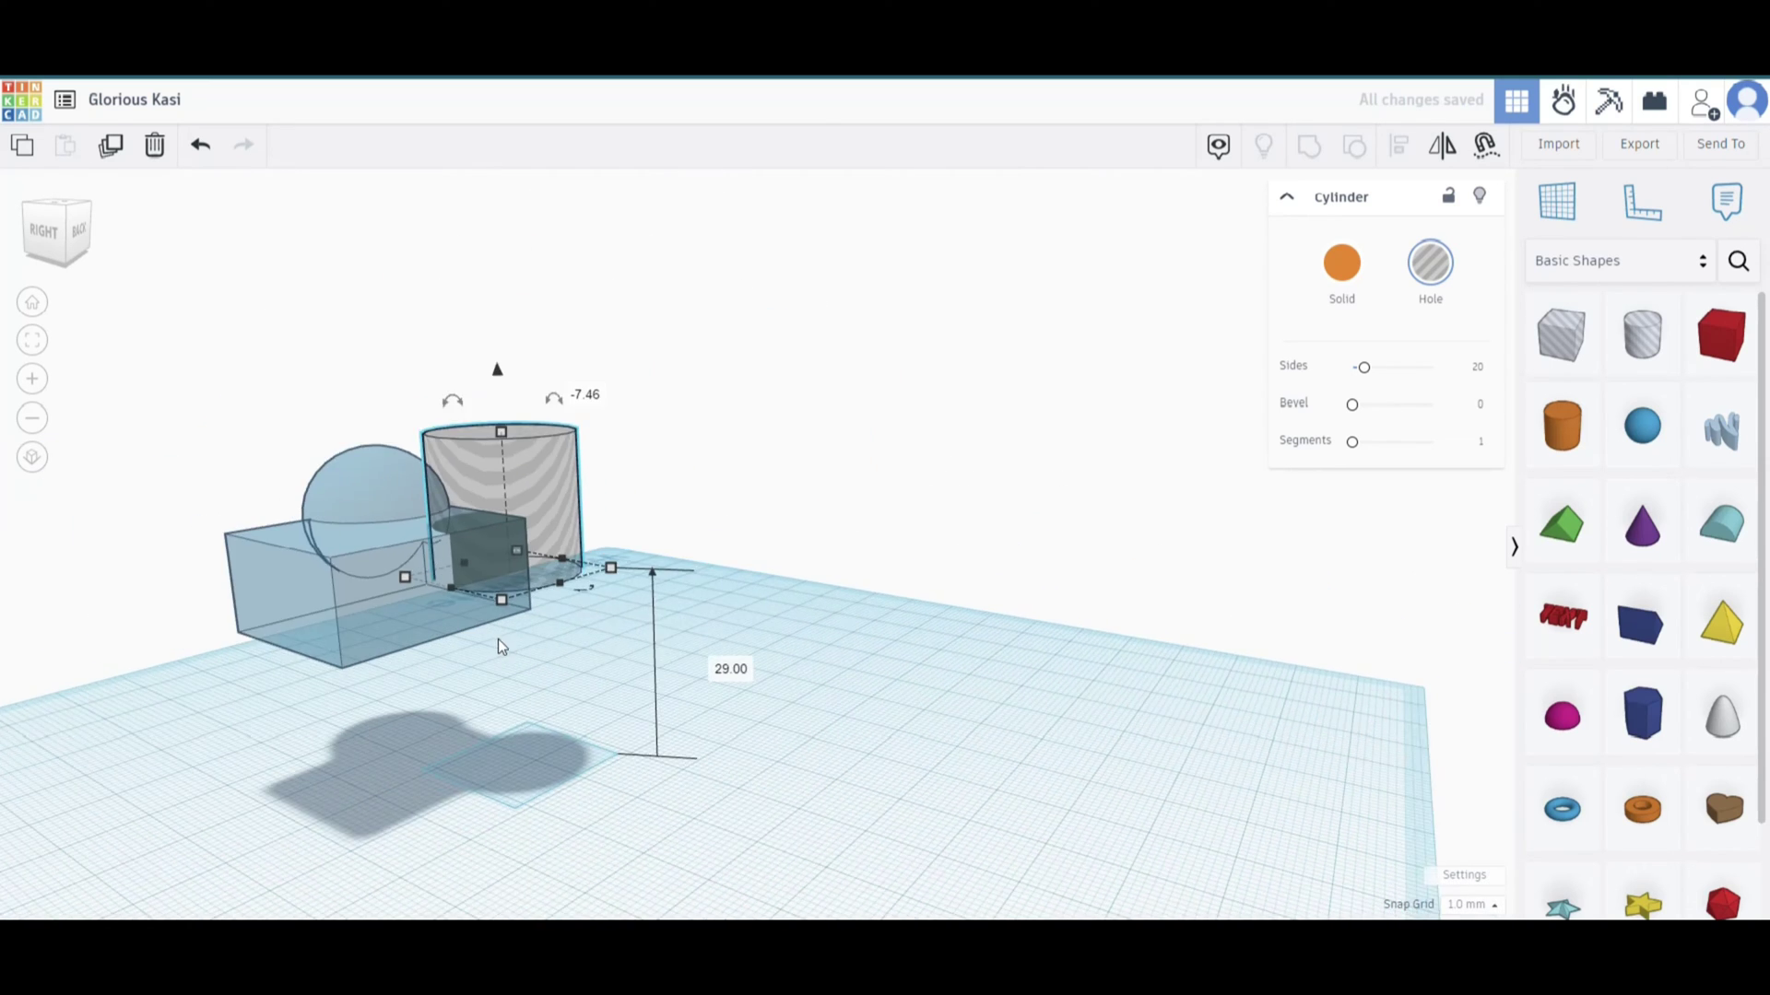
{"action": "left_click_drag", "start_coordinate": [246, 417], "coordinate": [807, 841]}
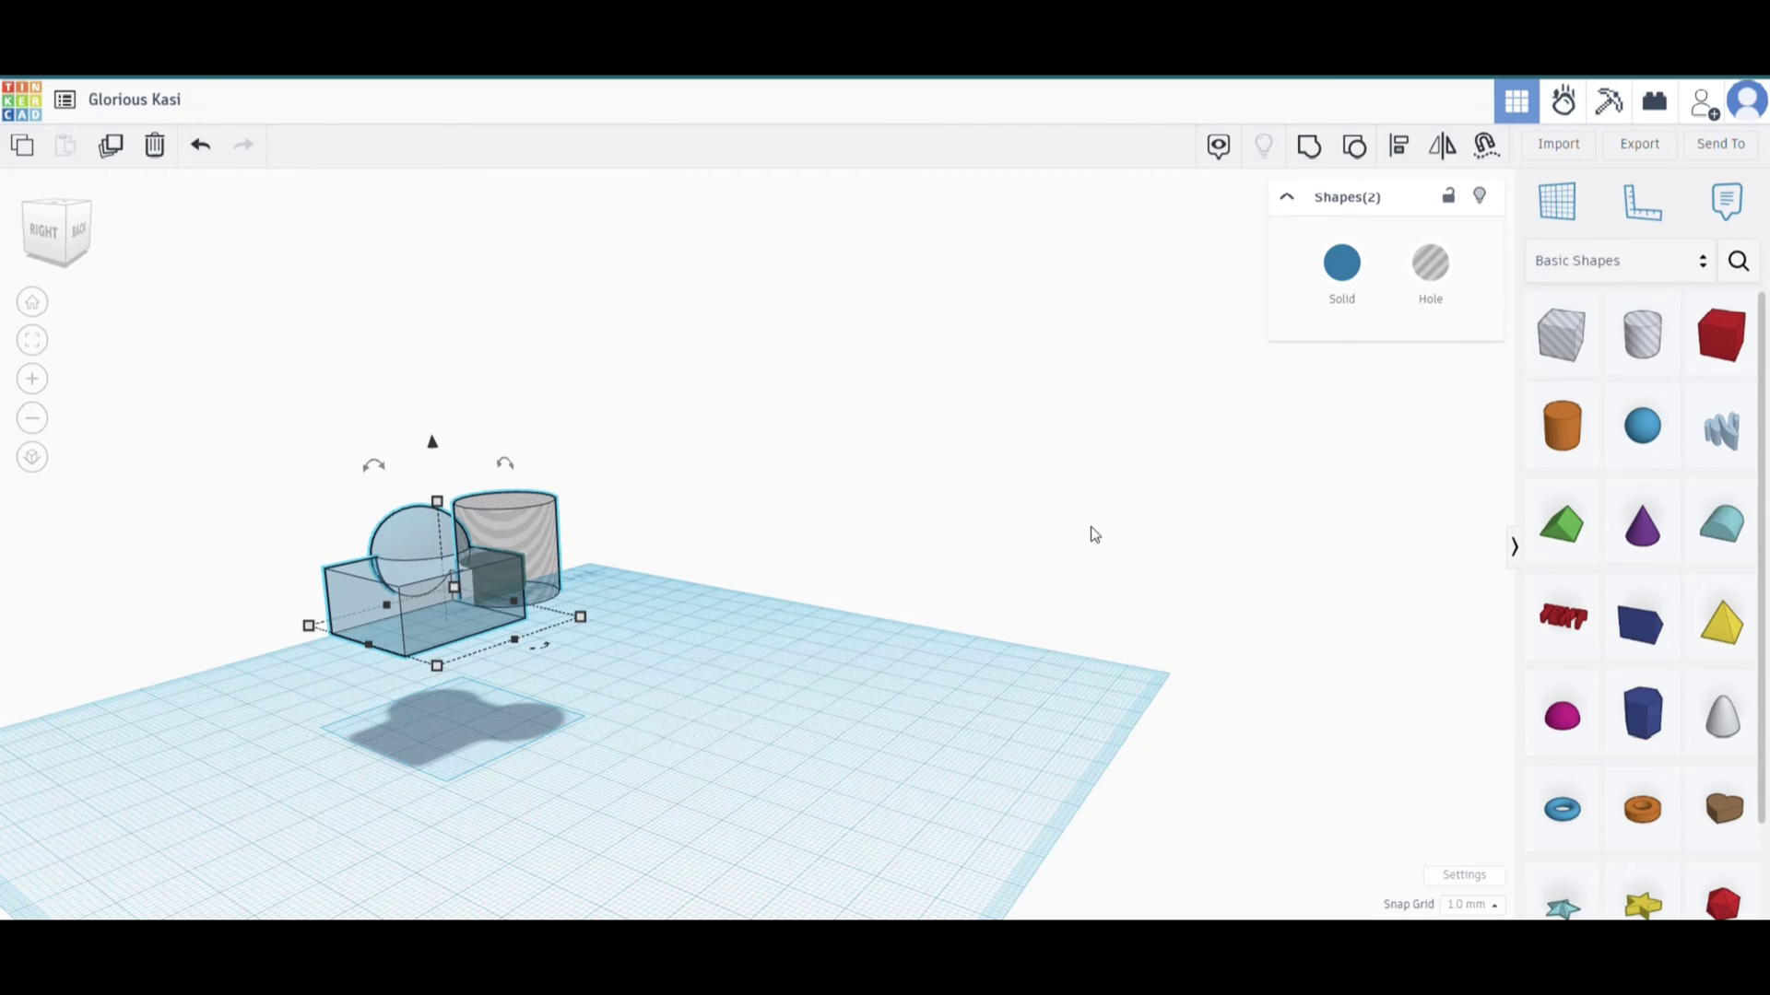
- Ungroup the box and sphere into separate shapes
{"action": "left_click", "coordinate": [1356, 151]}
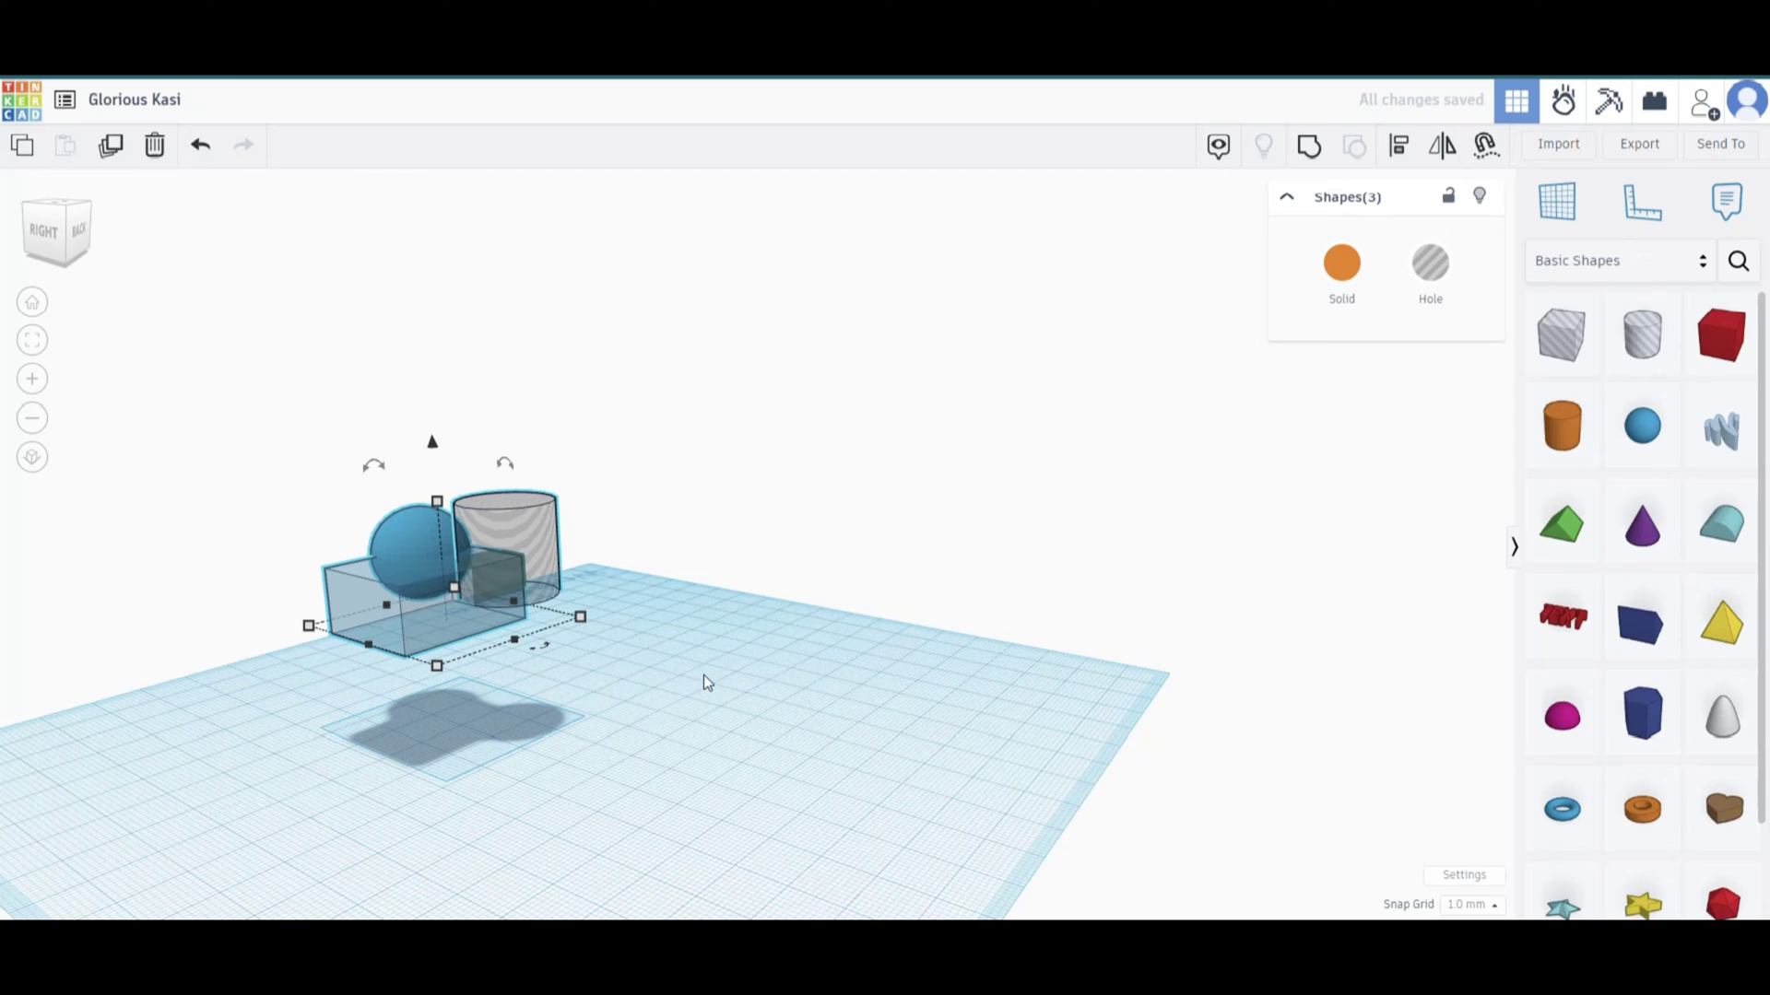
{"action": "left_click", "coordinate": [645, 694]}
{"action": "right_click_drag", "start_coordinate": [698, 645], "coordinate": [573, 644]}
{"action": "scroll", "coordinate": [573, 651], "scroll_direction": "up", "scroll_amount": 2}
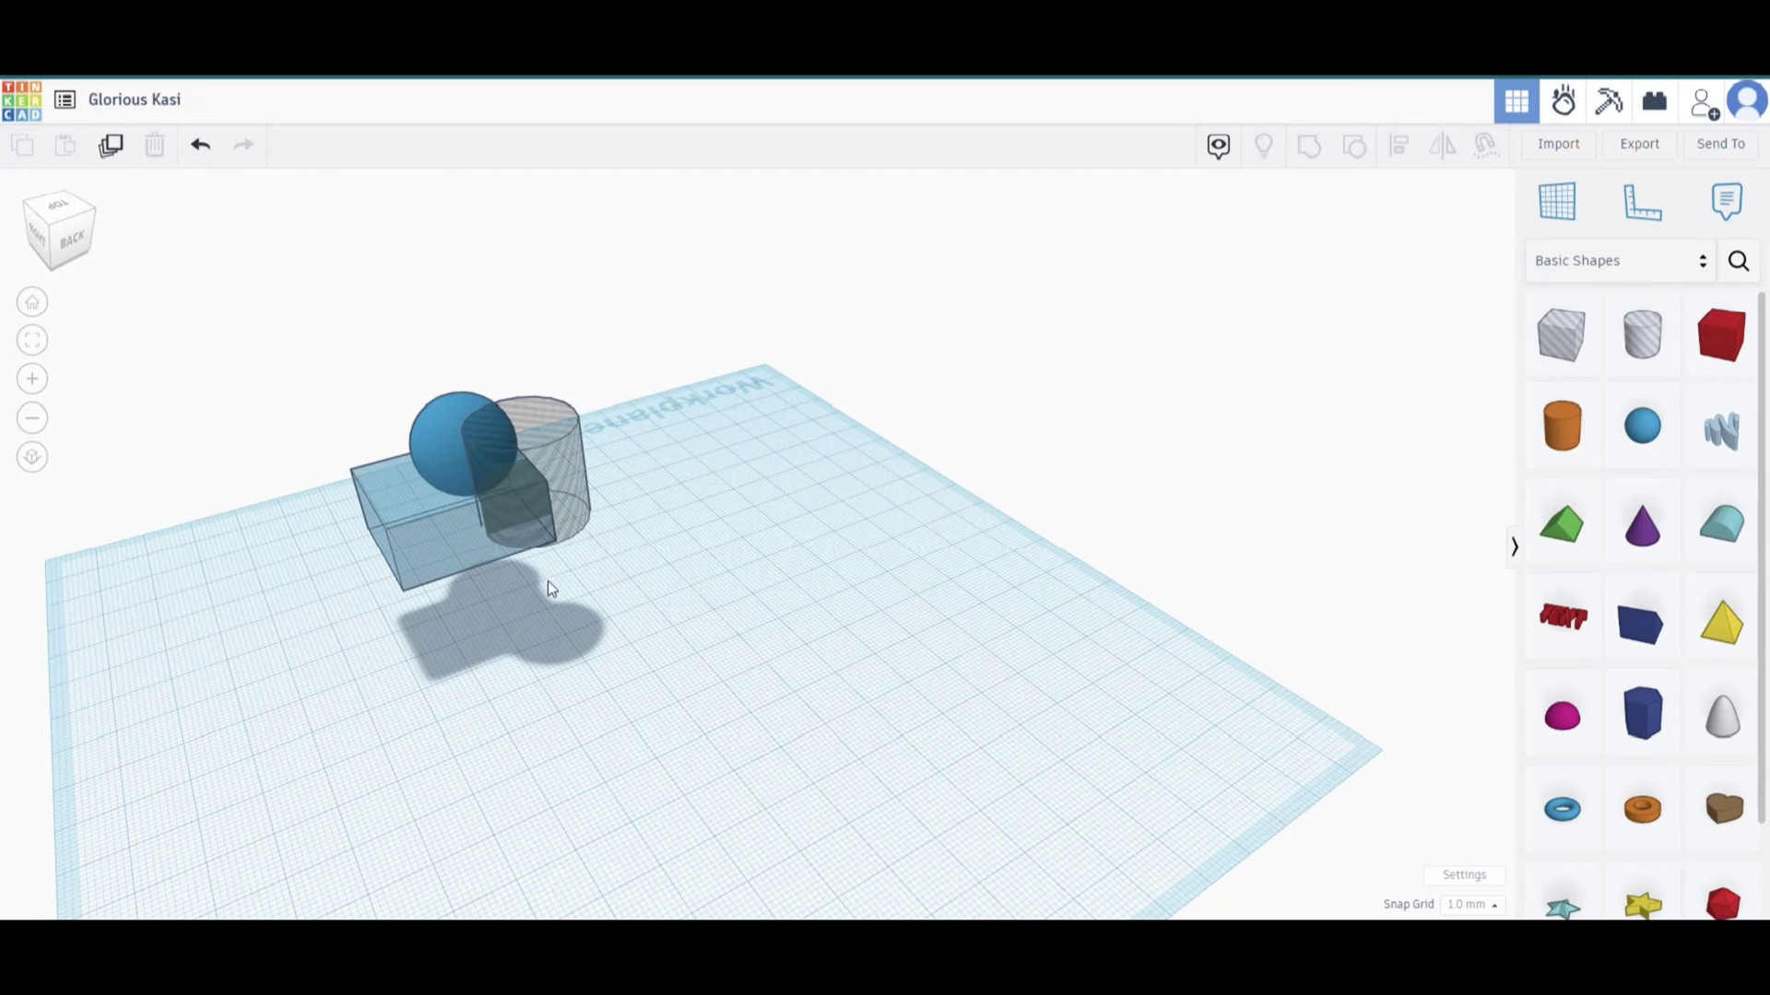
{"action": "left_click", "coordinate": [445, 553]}
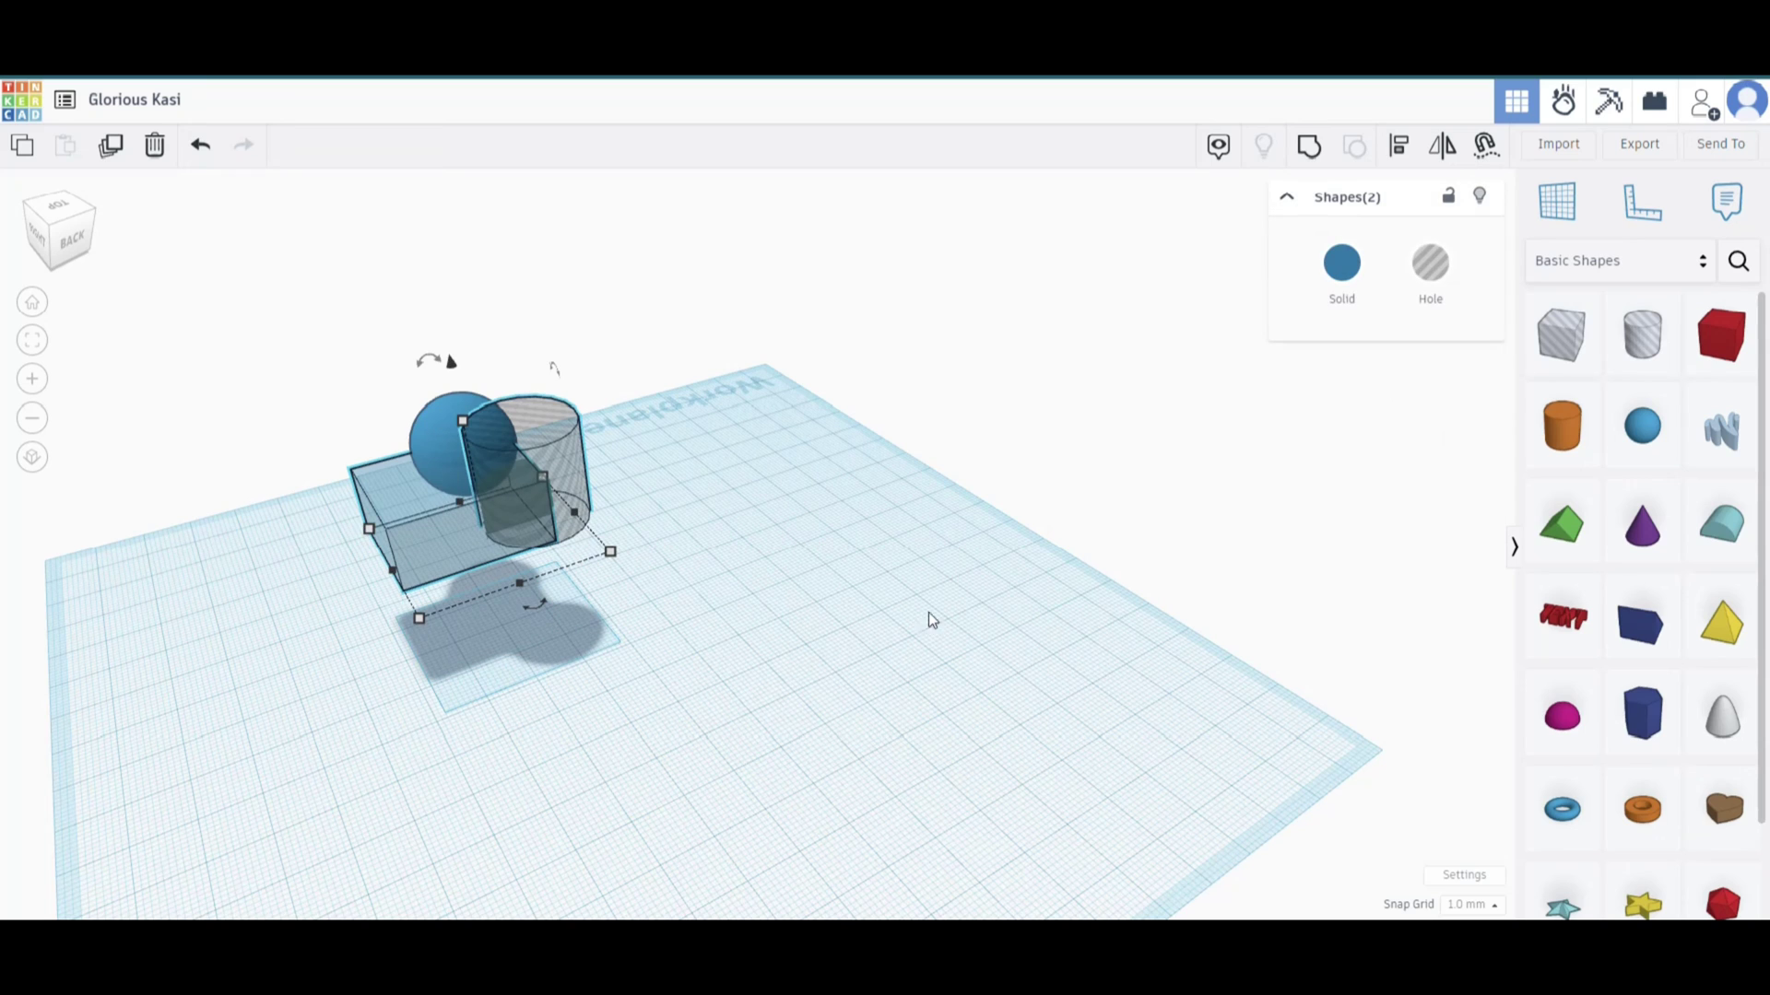
{"action": "left_click", "coordinate": [811, 555]}
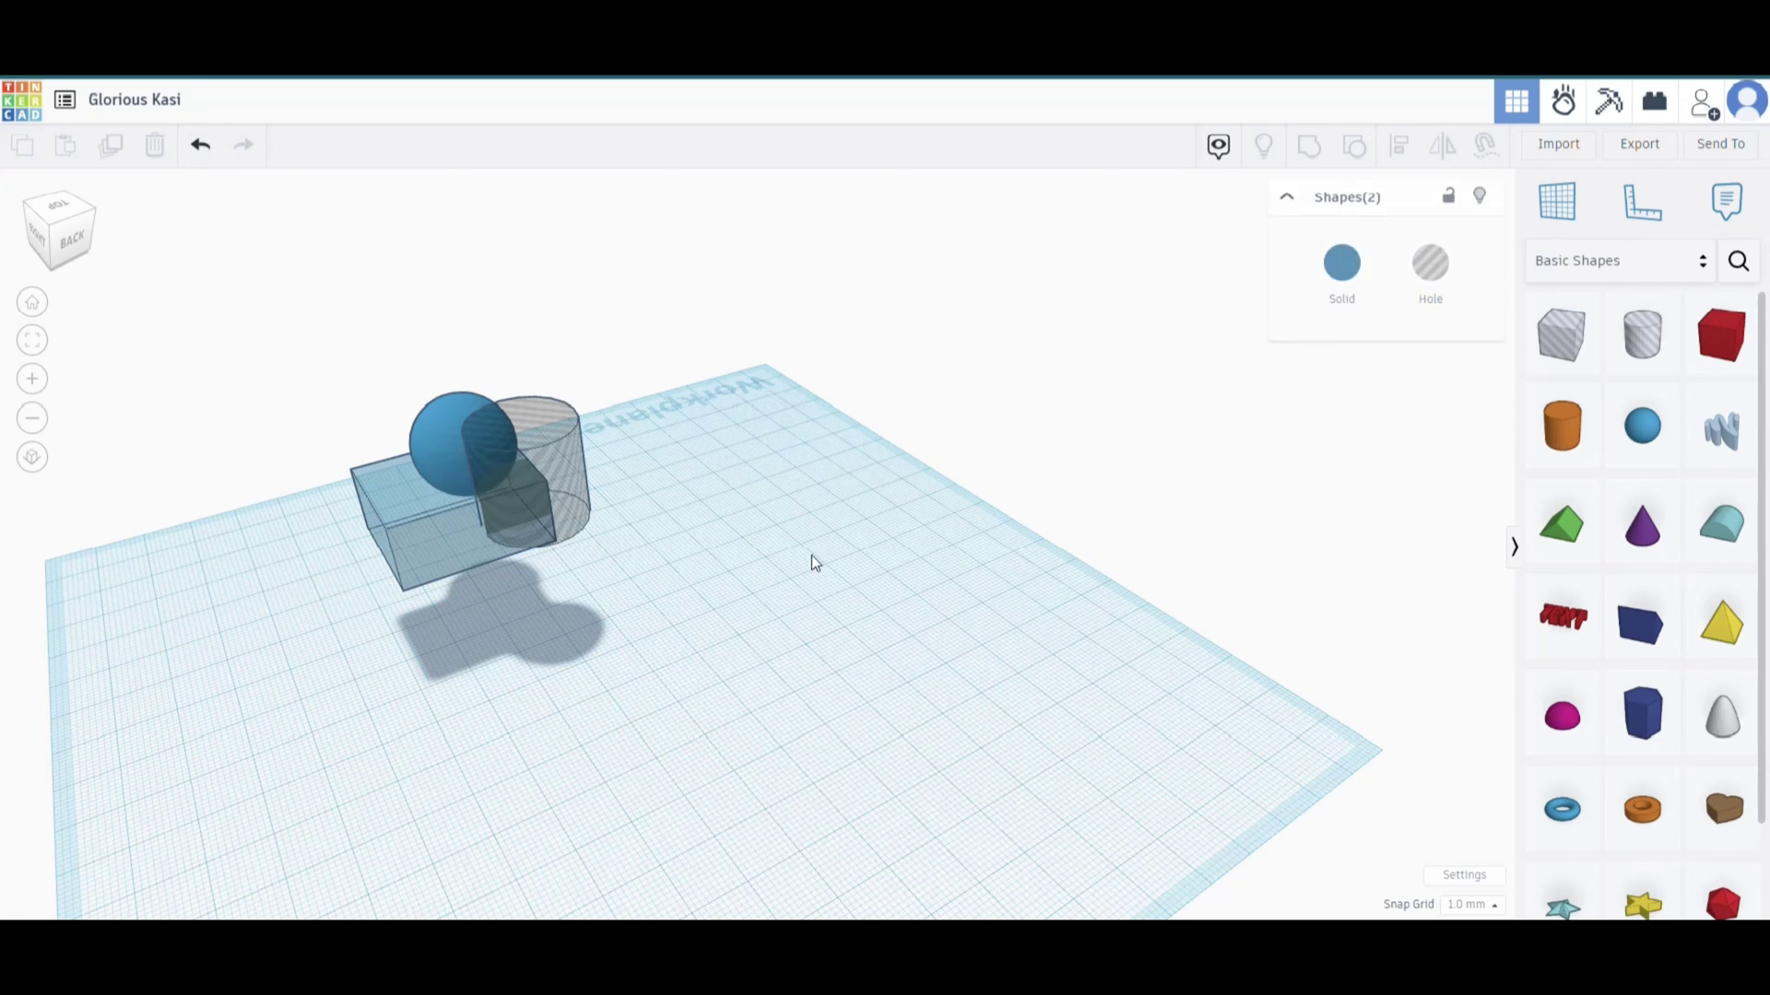
- Group the box, sphere and cylinder hole so the hole notches the box's corner
{"action": "left_click_drag", "start_coordinate": [310, 358], "coordinate": [749, 687]}
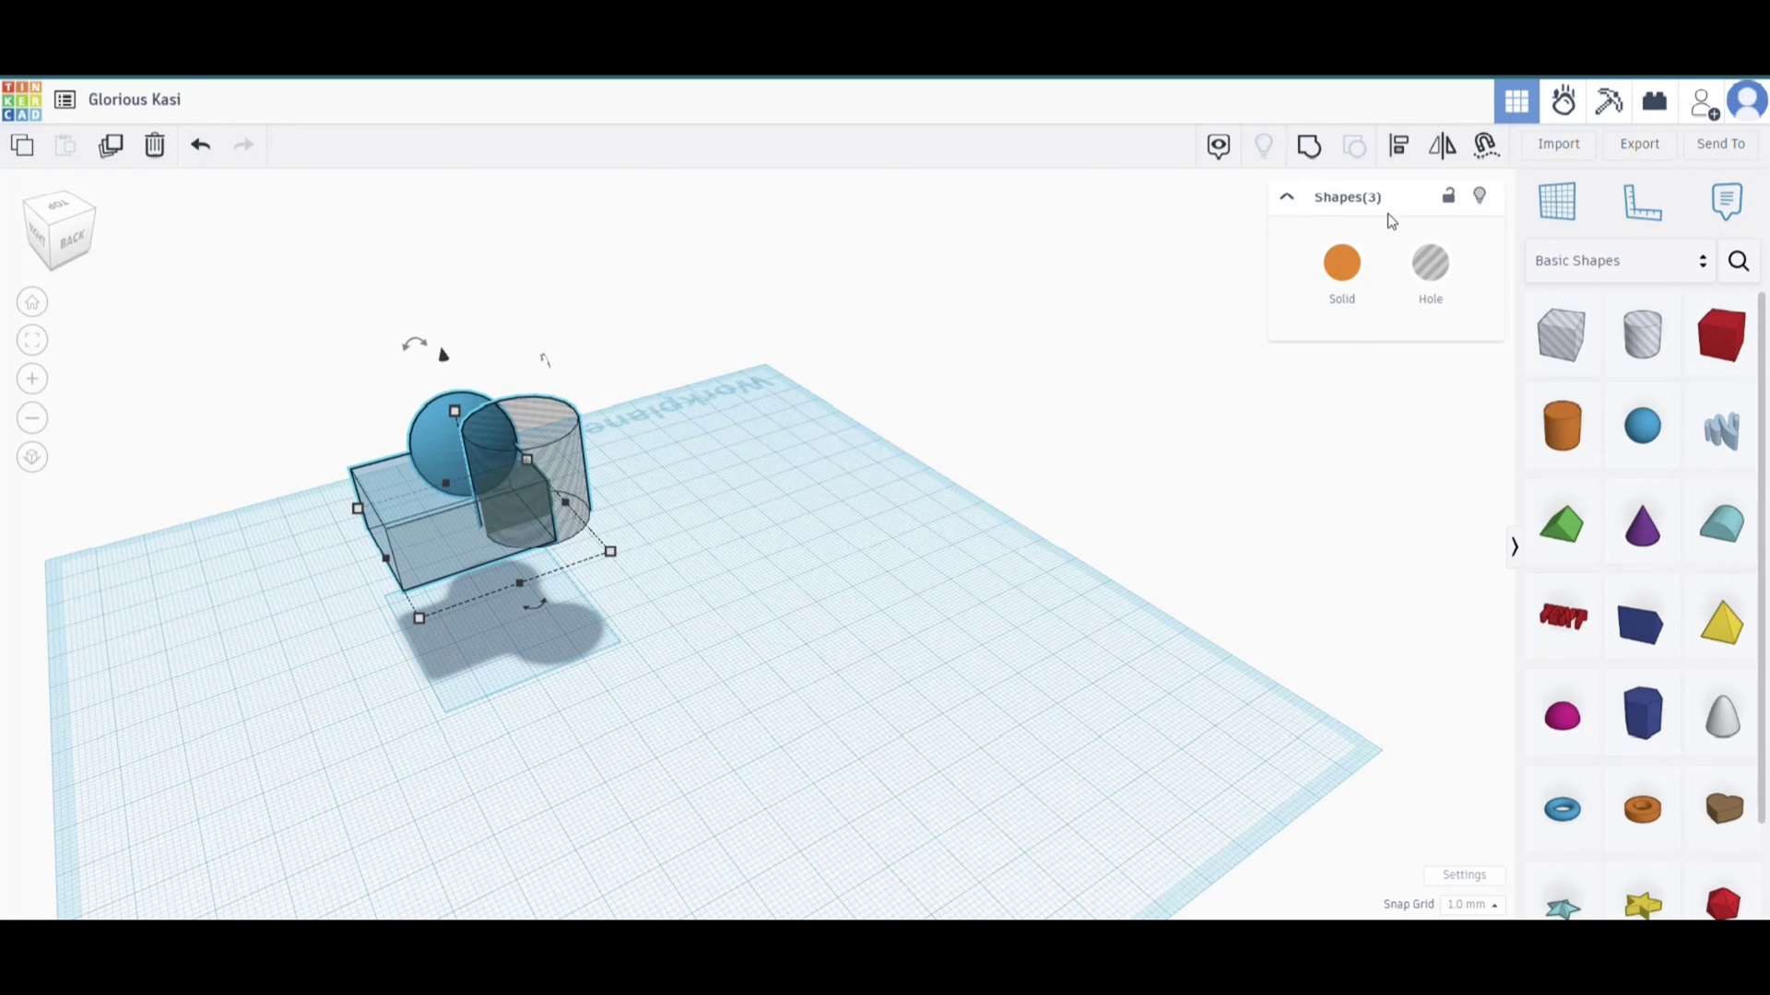
{"action": "left_click", "coordinate": [1316, 150]}
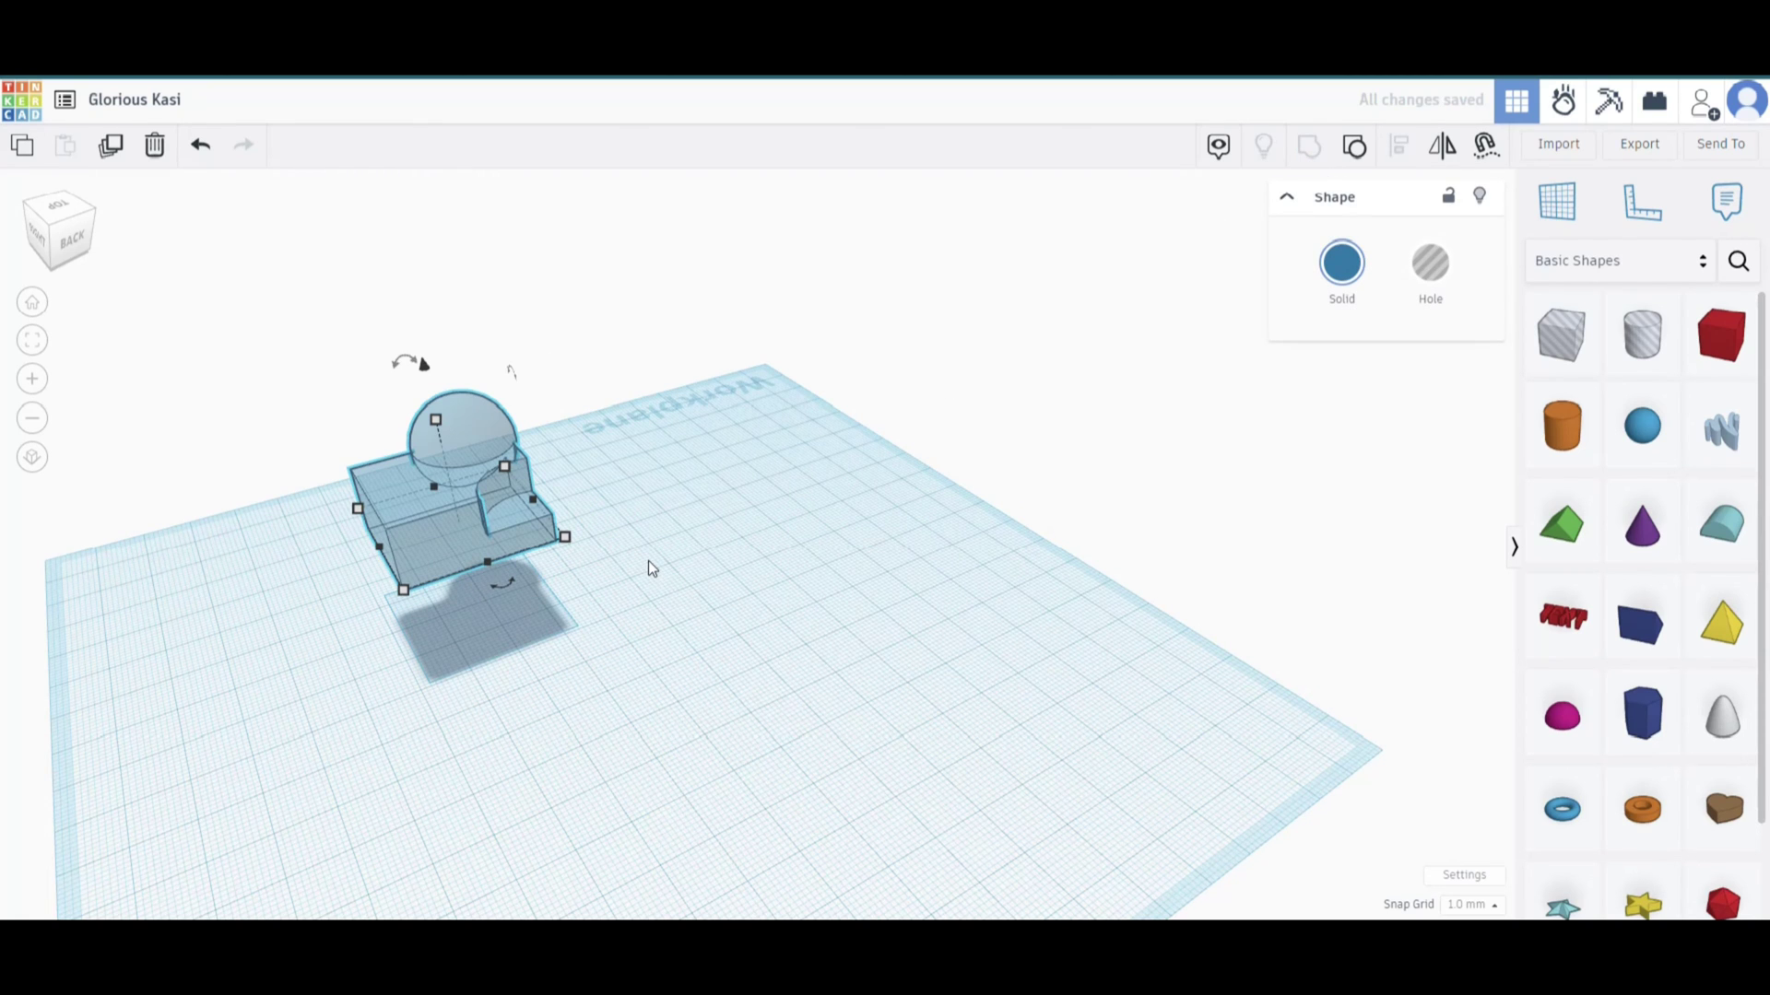
{"action": "scroll", "coordinate": [888, 594], "scroll_direction": "up", "scroll_amount": 3}
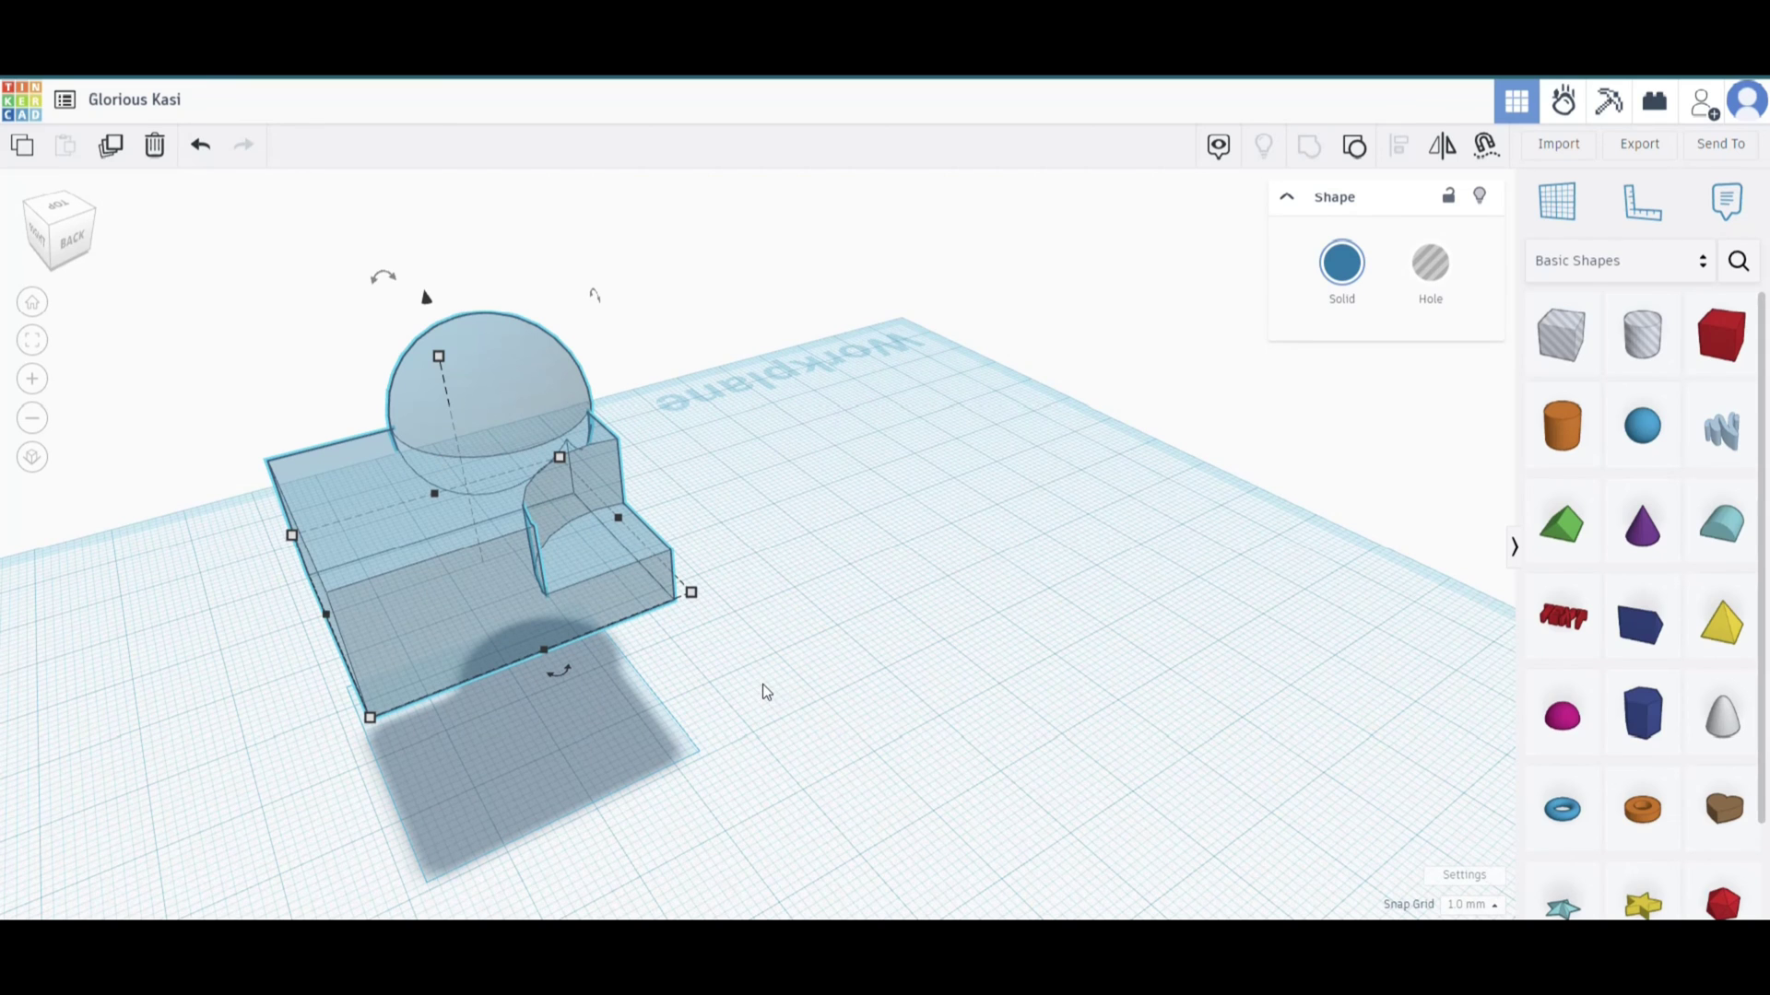
{"action": "scroll", "coordinate": [761, 689], "scroll_direction": "down", "scroll_amount": 4}
{"action": "scroll", "coordinate": [900, 696], "scroll_direction": "down", "scroll_amount": 2}
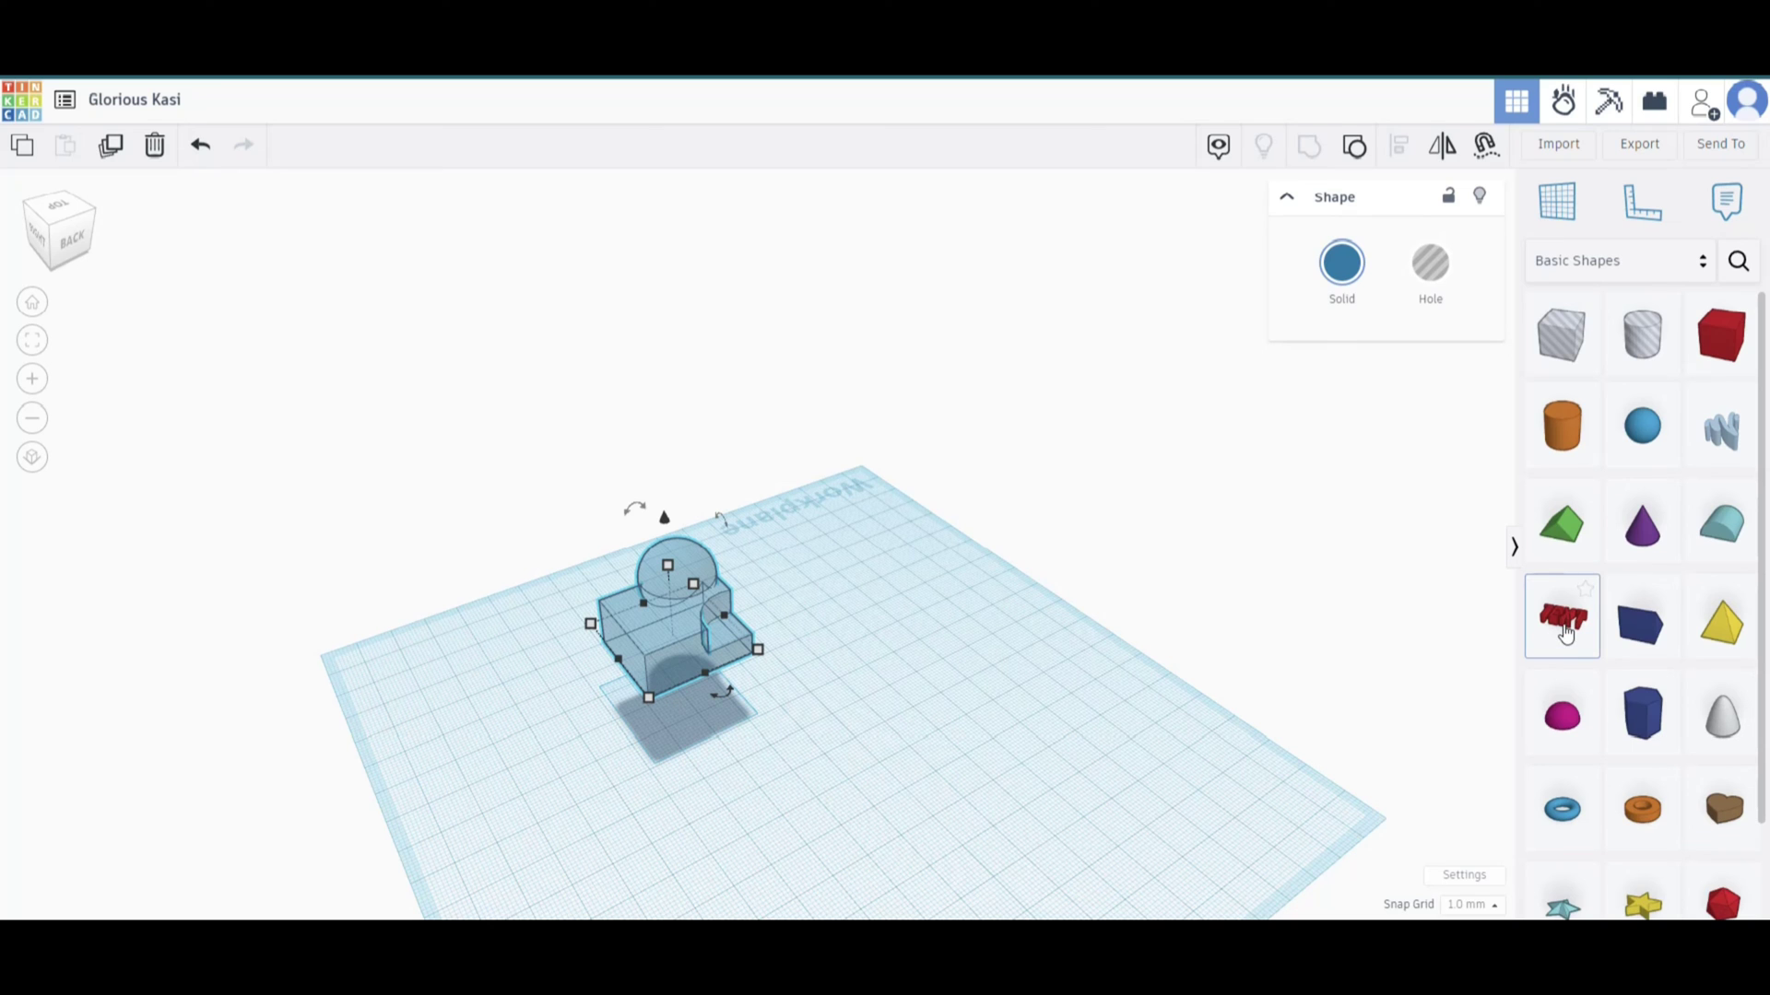
- Add a text shape and change its wording from TEXT to 'sample'
{"action": "left_click_drag", "start_coordinate": [1560, 620], "coordinate": [687, 802]}
{"action": "right_click_drag", "start_coordinate": [518, 764], "coordinate": [1313, 689]}
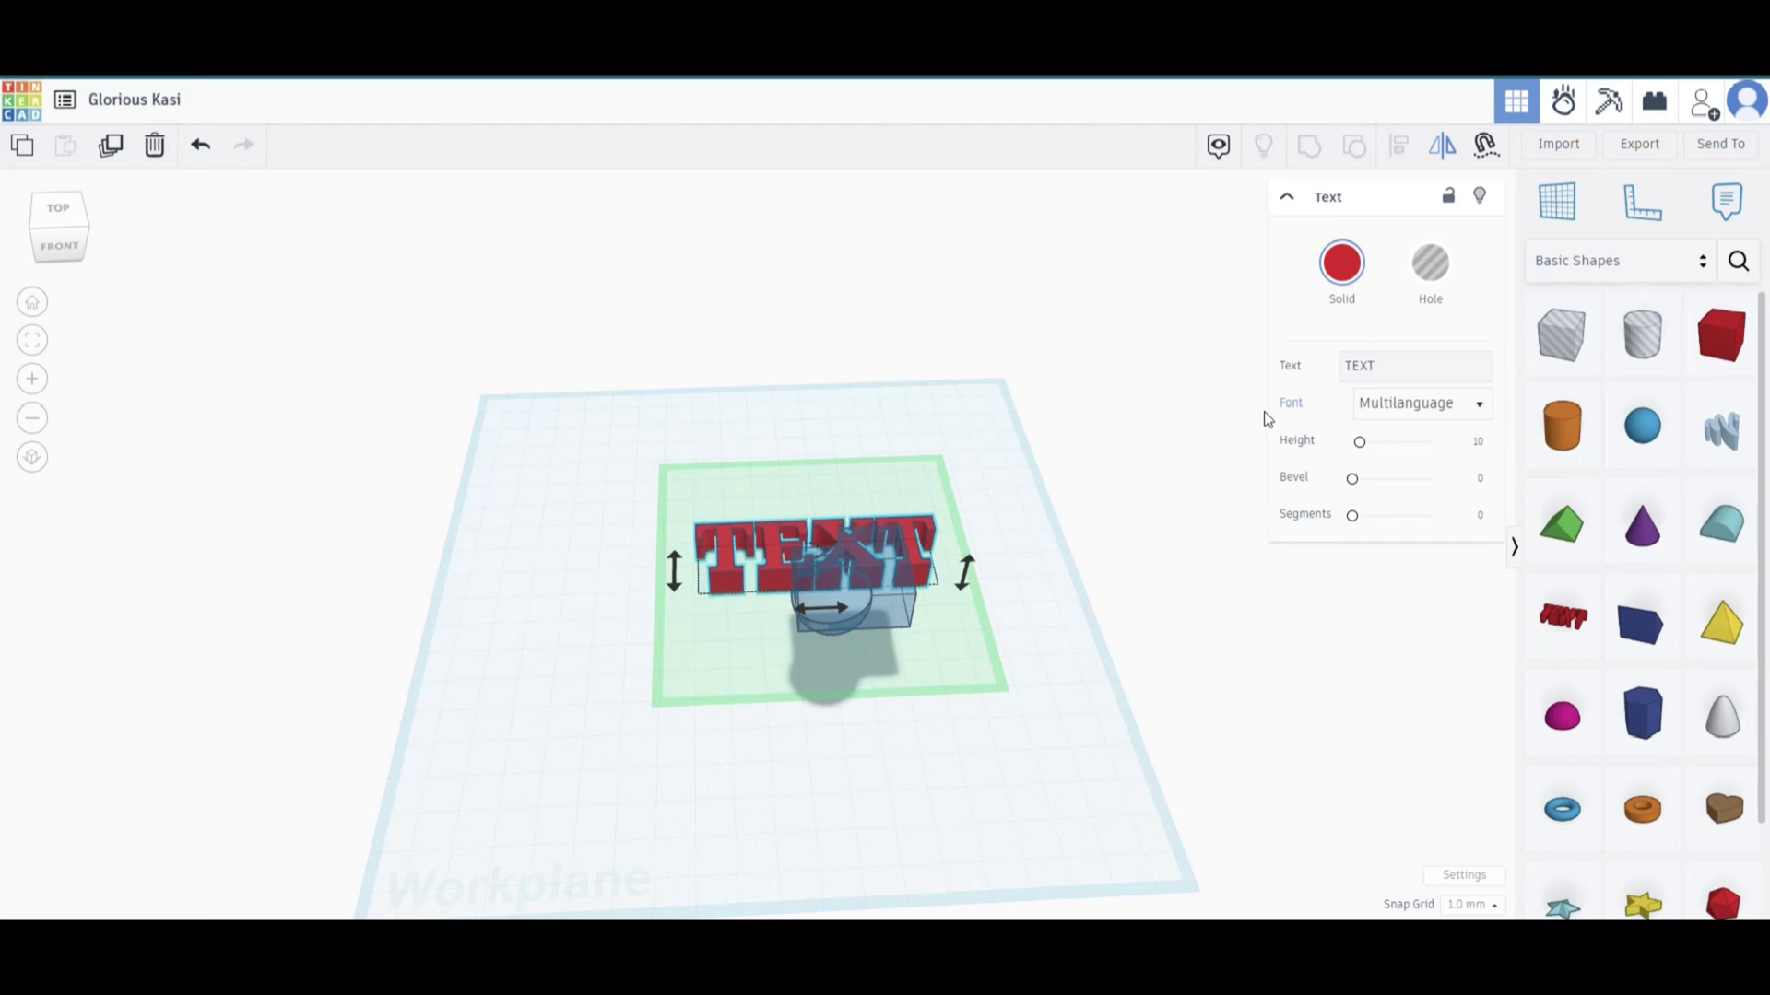
{"action": "left_click", "coordinate": [1415, 367]}
{"action": "left_click_drag", "start_coordinate": [1415, 366], "coordinate": [1325, 367]}
{"action": "left_click", "coordinate": [1395, 367]}
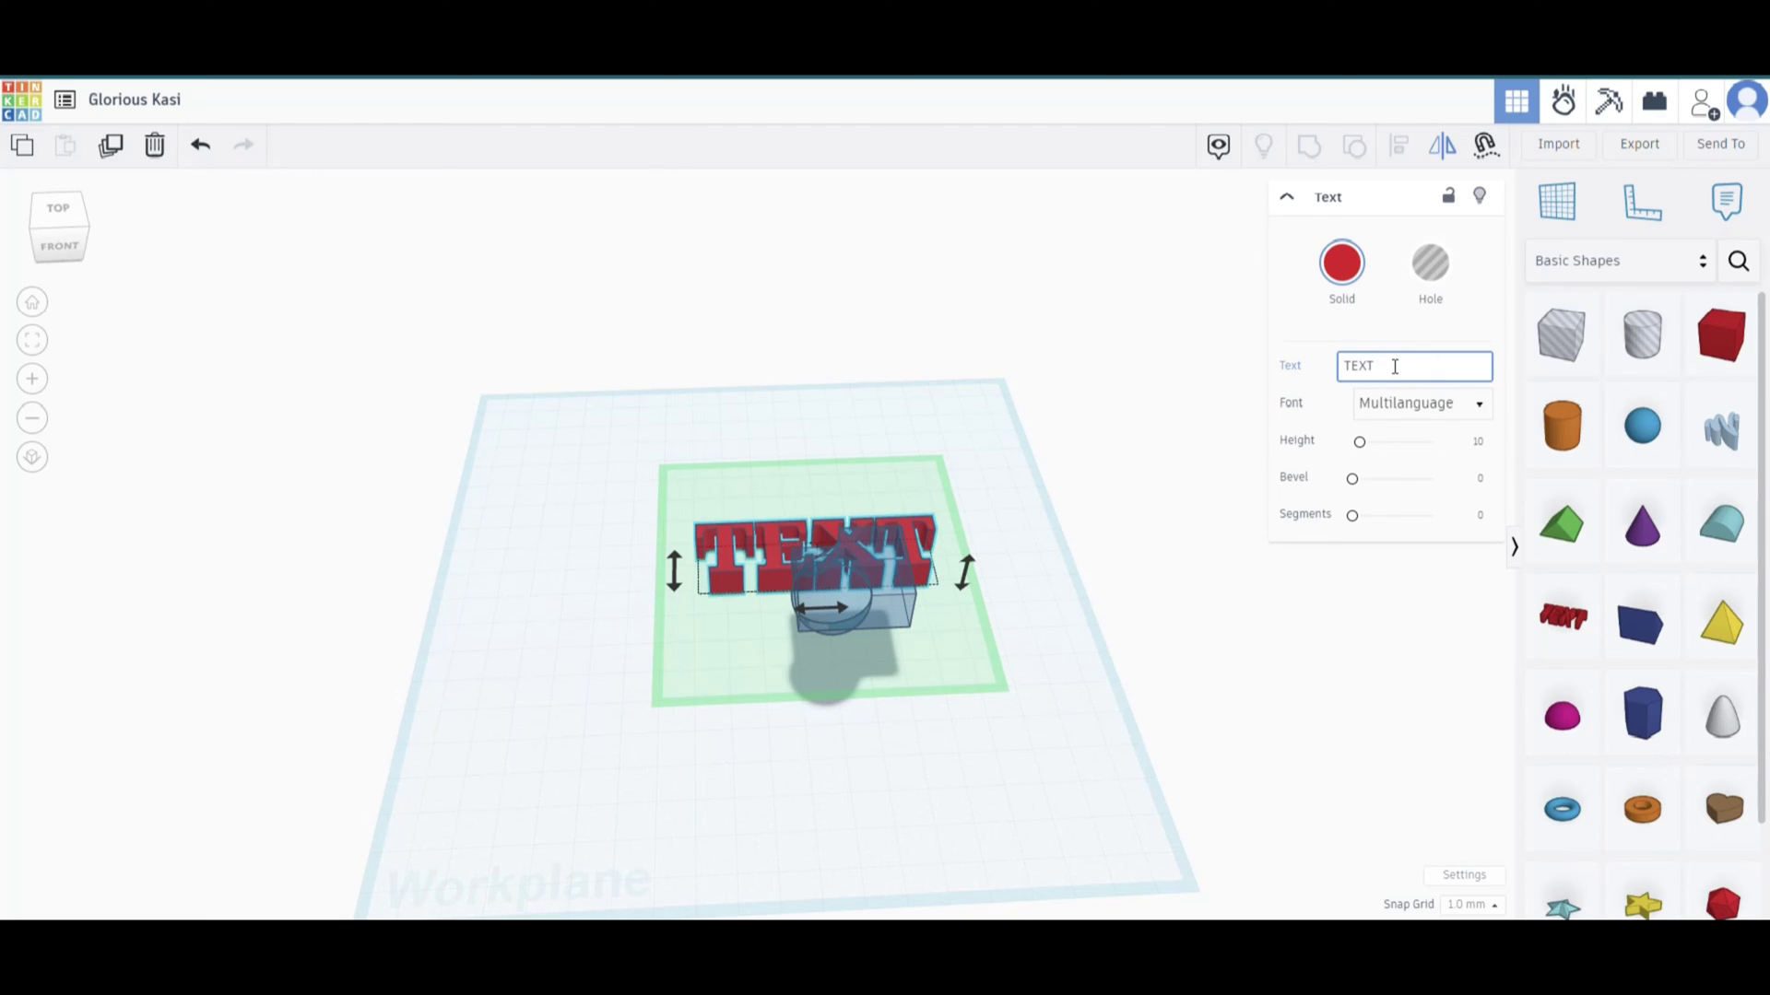
{"action": "key", "text": "BackSpace"}
{"action": "key", "text": "BackSpace"}
{"action": "key", "text": "BackSpace"}
{"action": "key", "text": "BackSpace"}
{"action": "type", "text": "sam"}
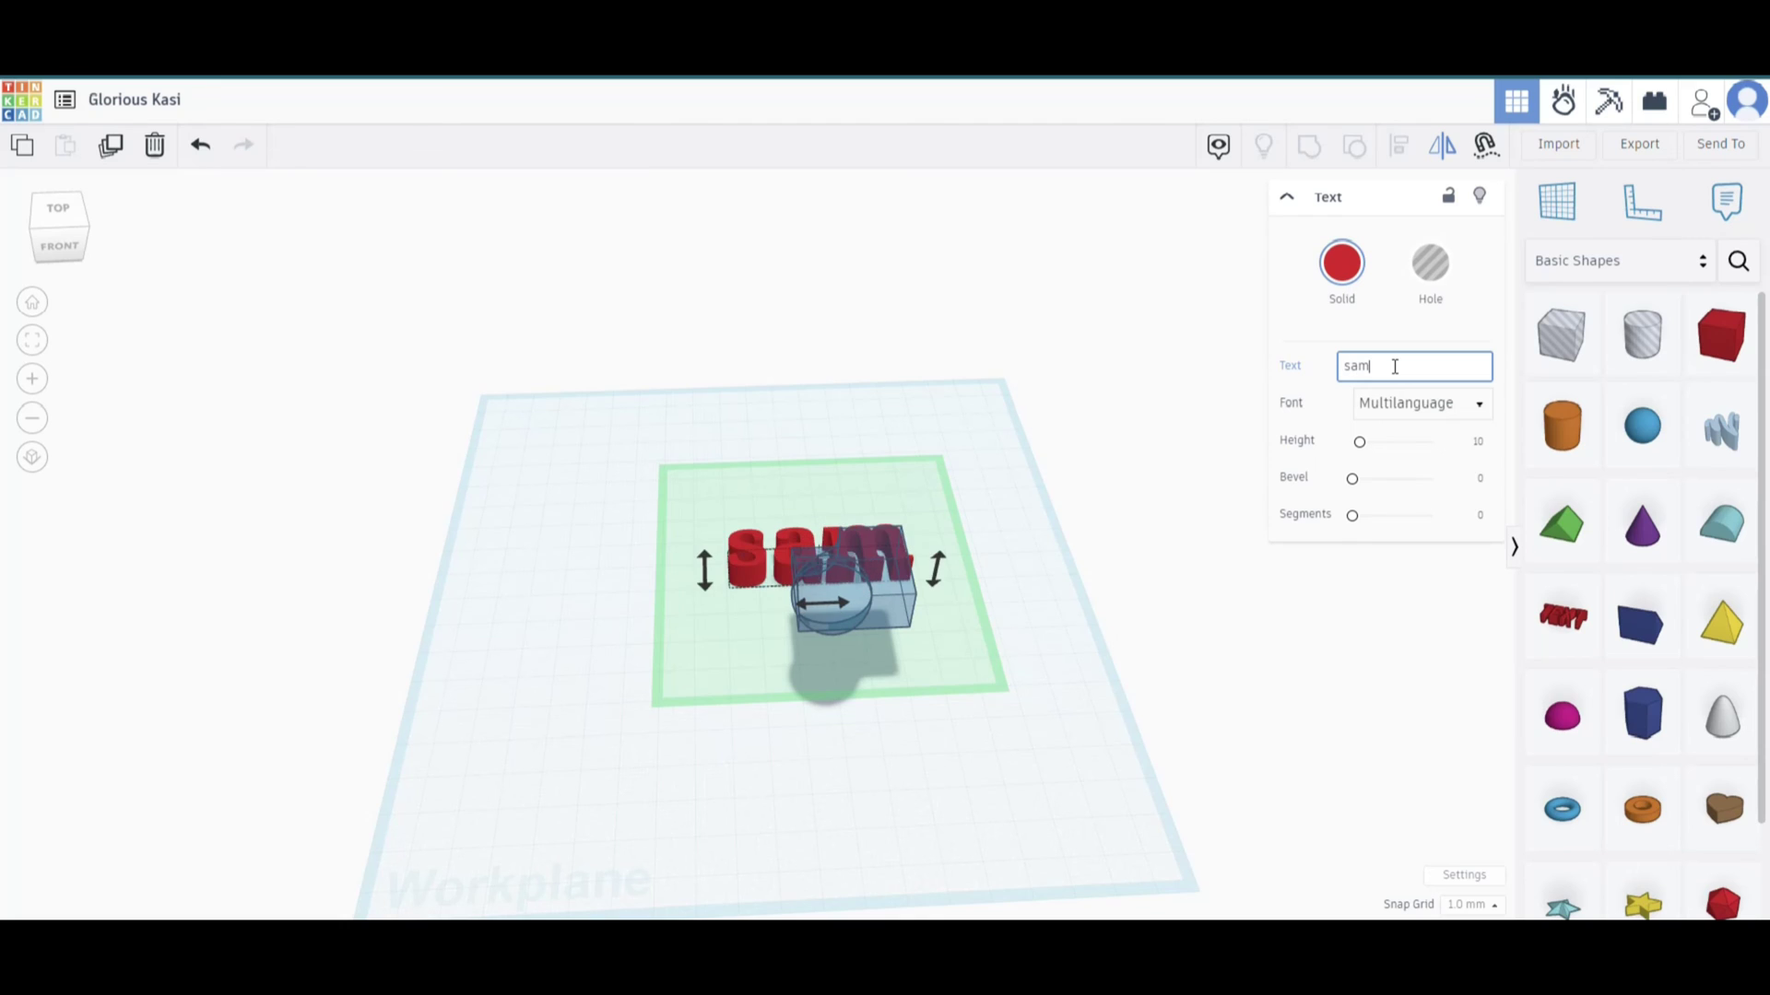
{"action": "type", "text": "ple"}
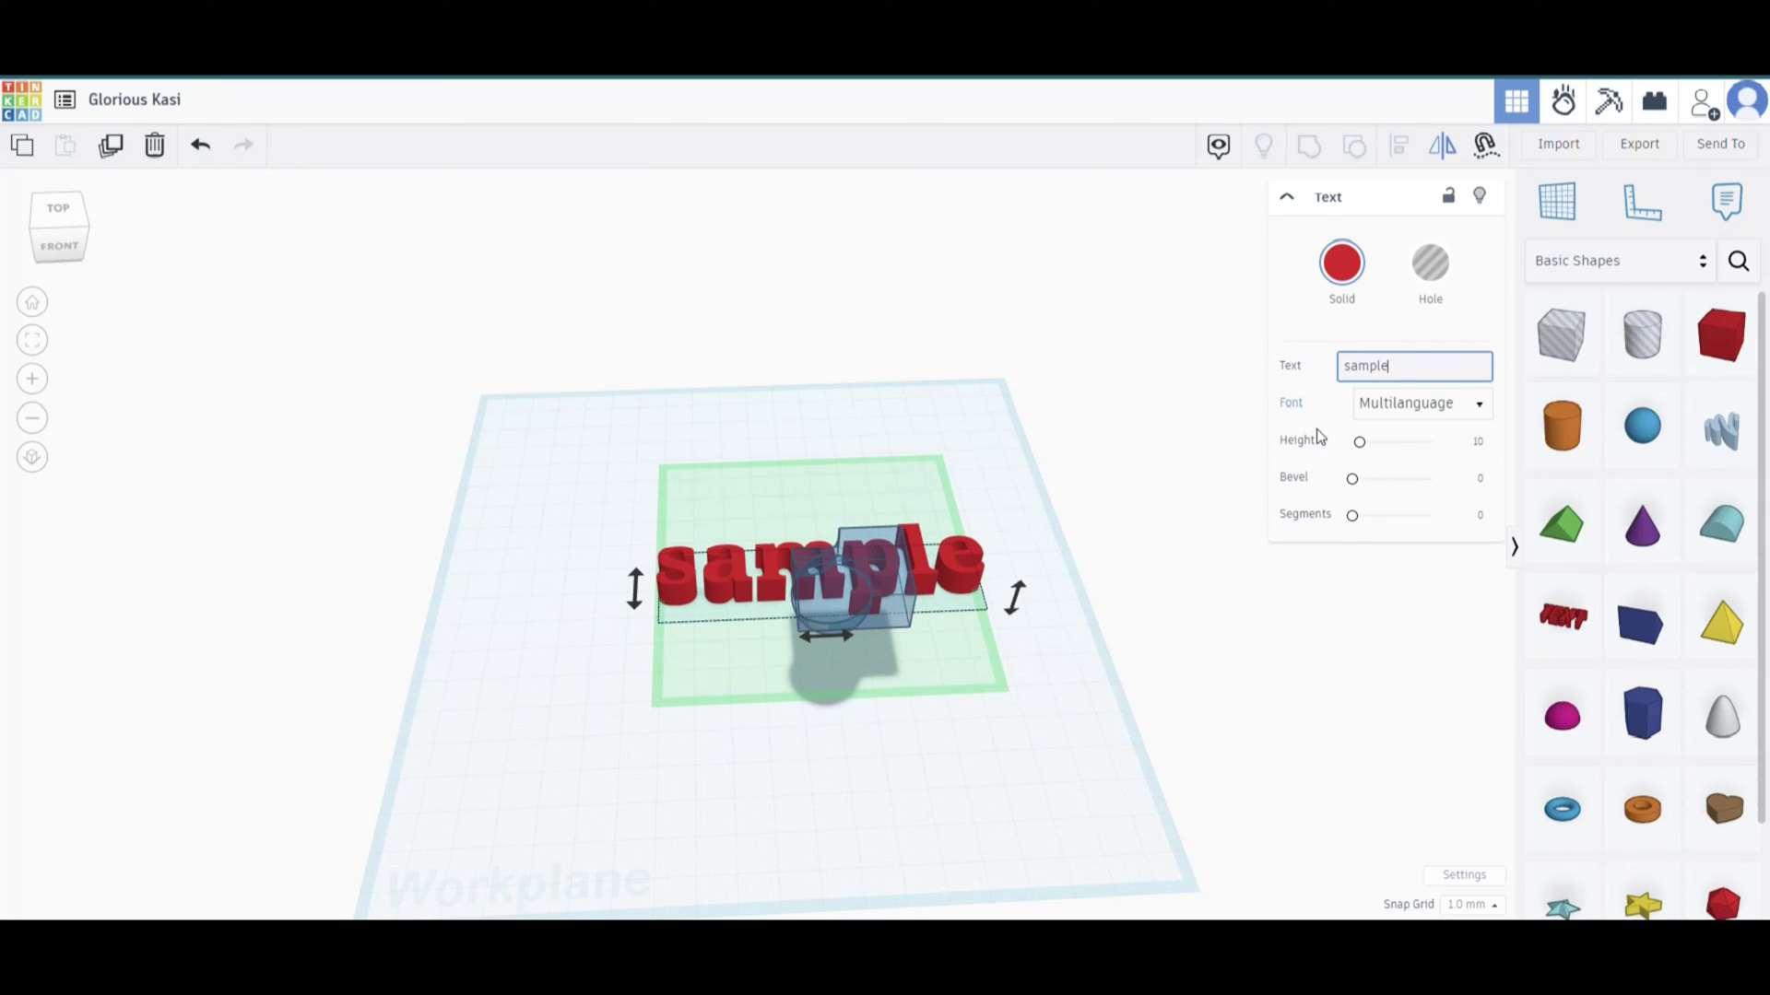
- Set the text font to Sans Mono and its height to 56.94
{"action": "left_click", "coordinate": [1473, 405]}
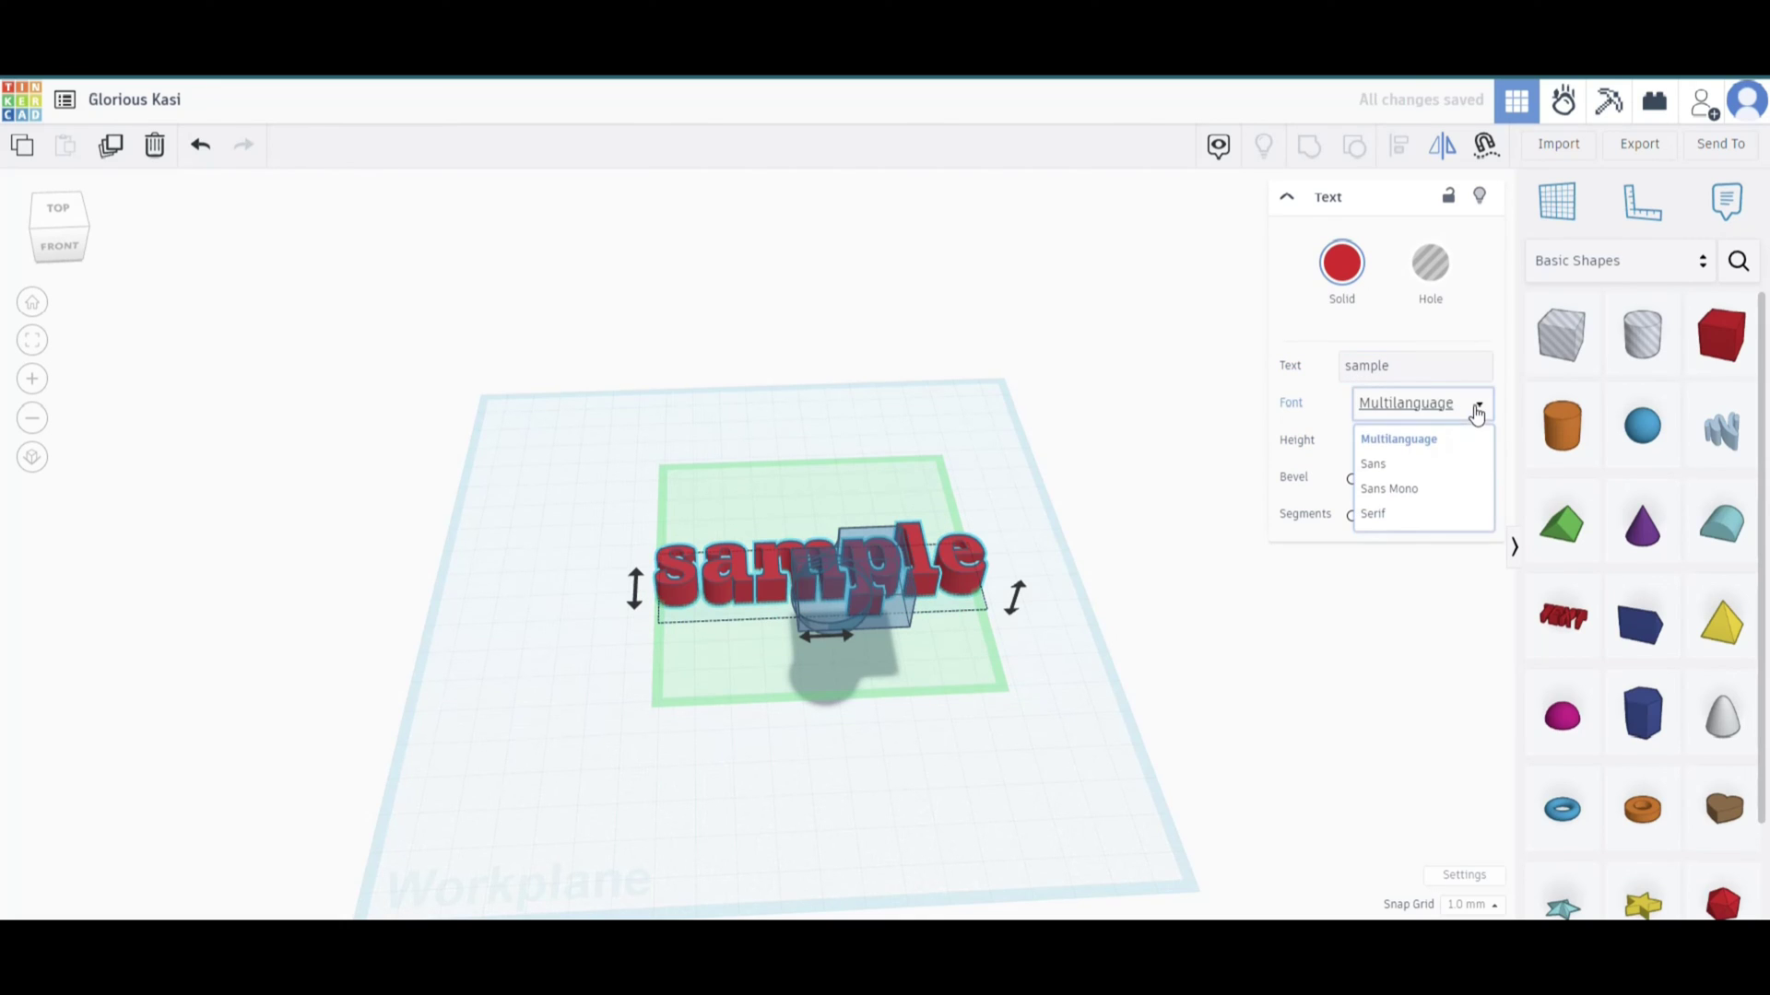
{"action": "left_click", "coordinate": [1401, 495]}
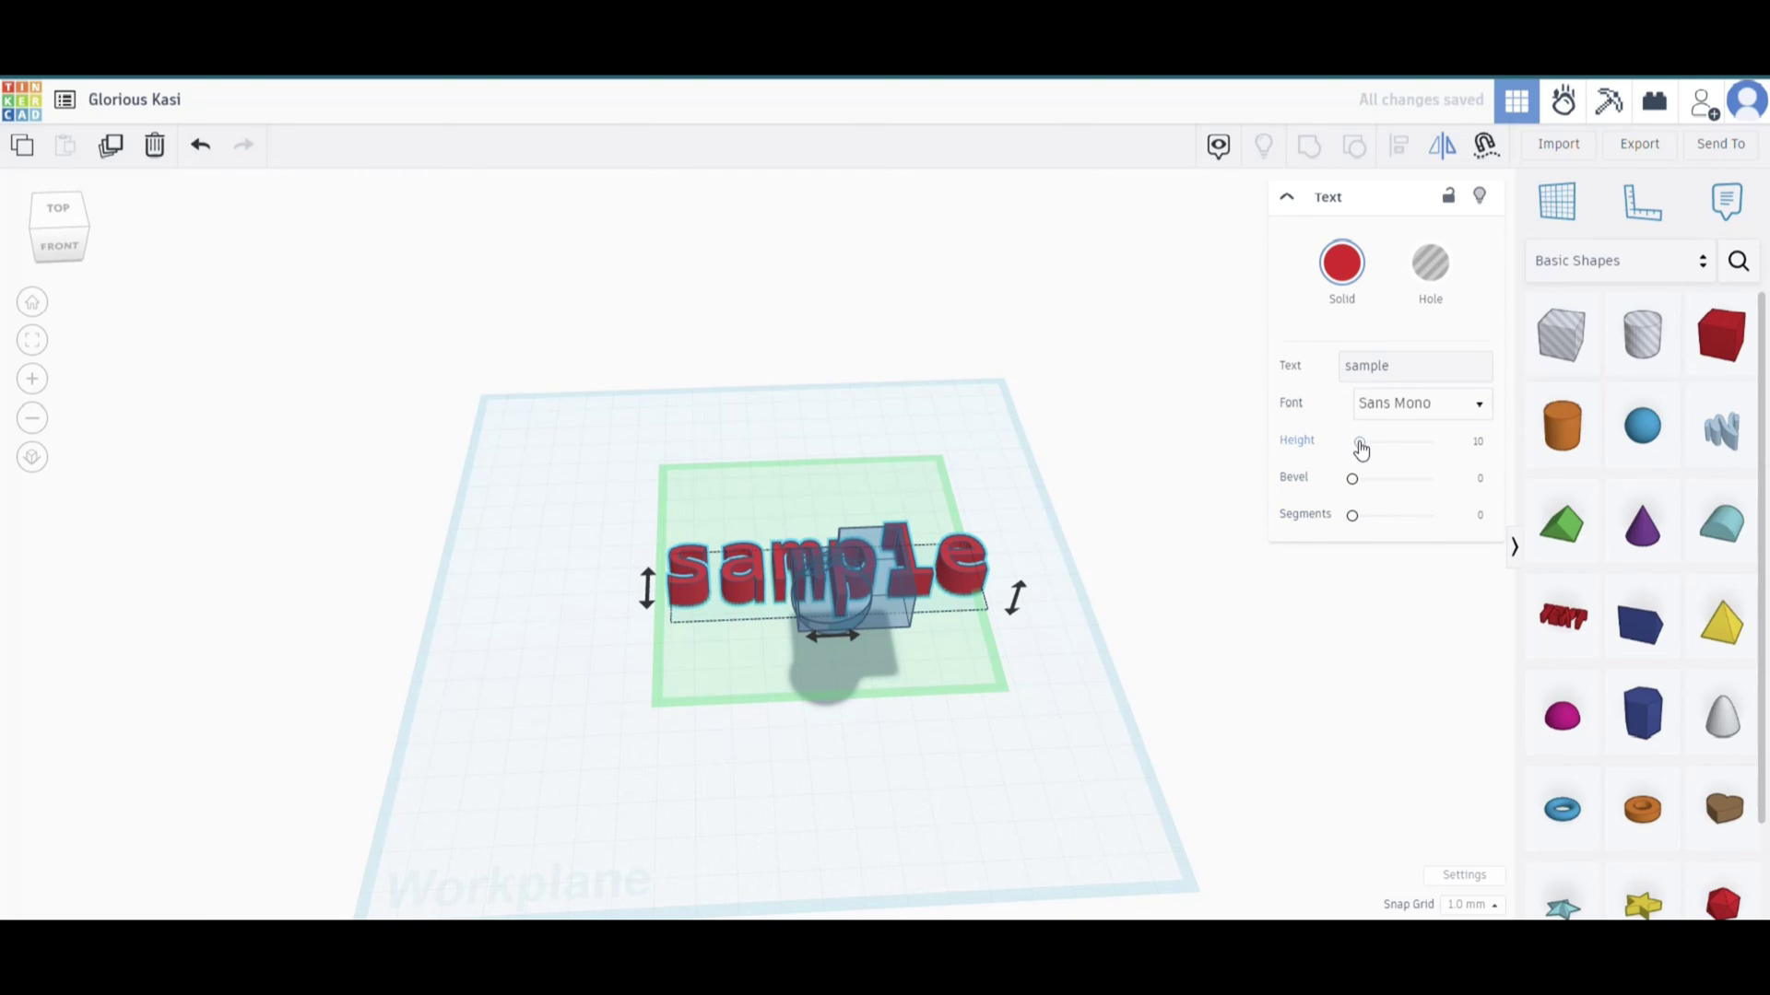
{"action": "left_click_drag", "start_coordinate": [1361, 444], "coordinate": [1264, 522]}
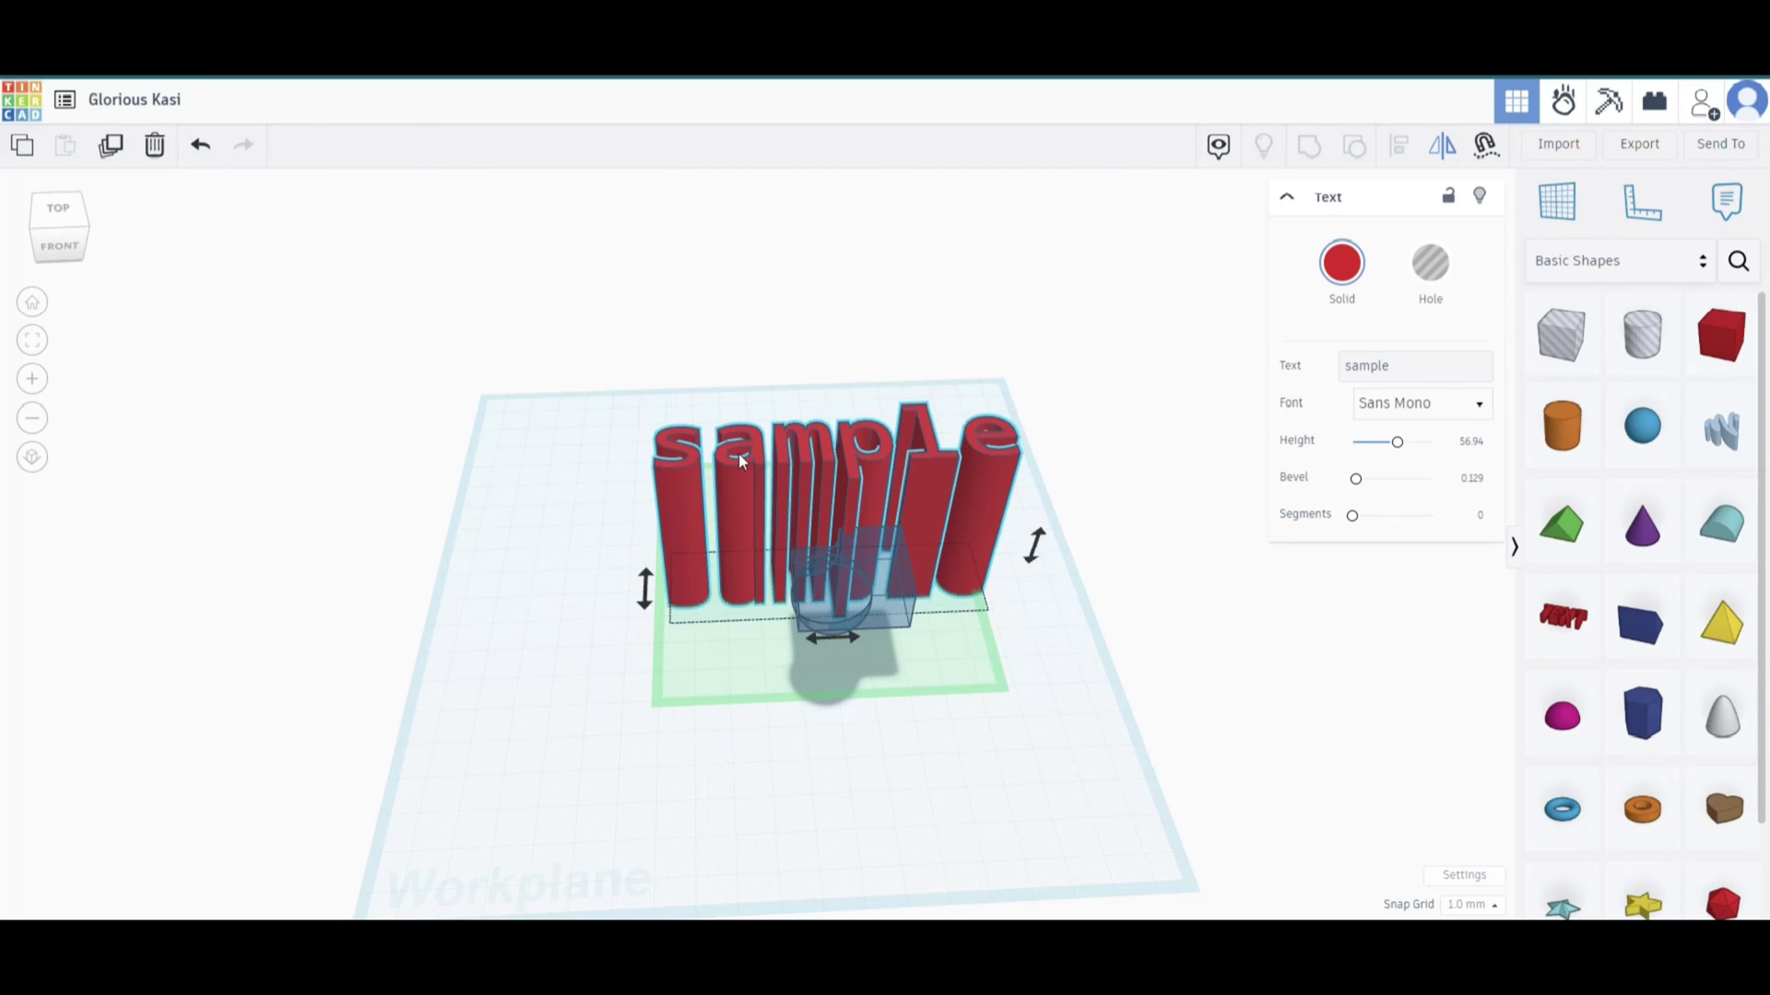
{"action": "mouse_move", "coordinate": [738, 453]}
{"action": "right_mouse_down"}
{"action": "mouse_move", "coordinate": [721, 472]}
{"action": "mouse_move", "coordinate": [761, 461]}
{"action": "right_mouse_up"}
{"action": "left_click", "coordinate": [1178, 582]}
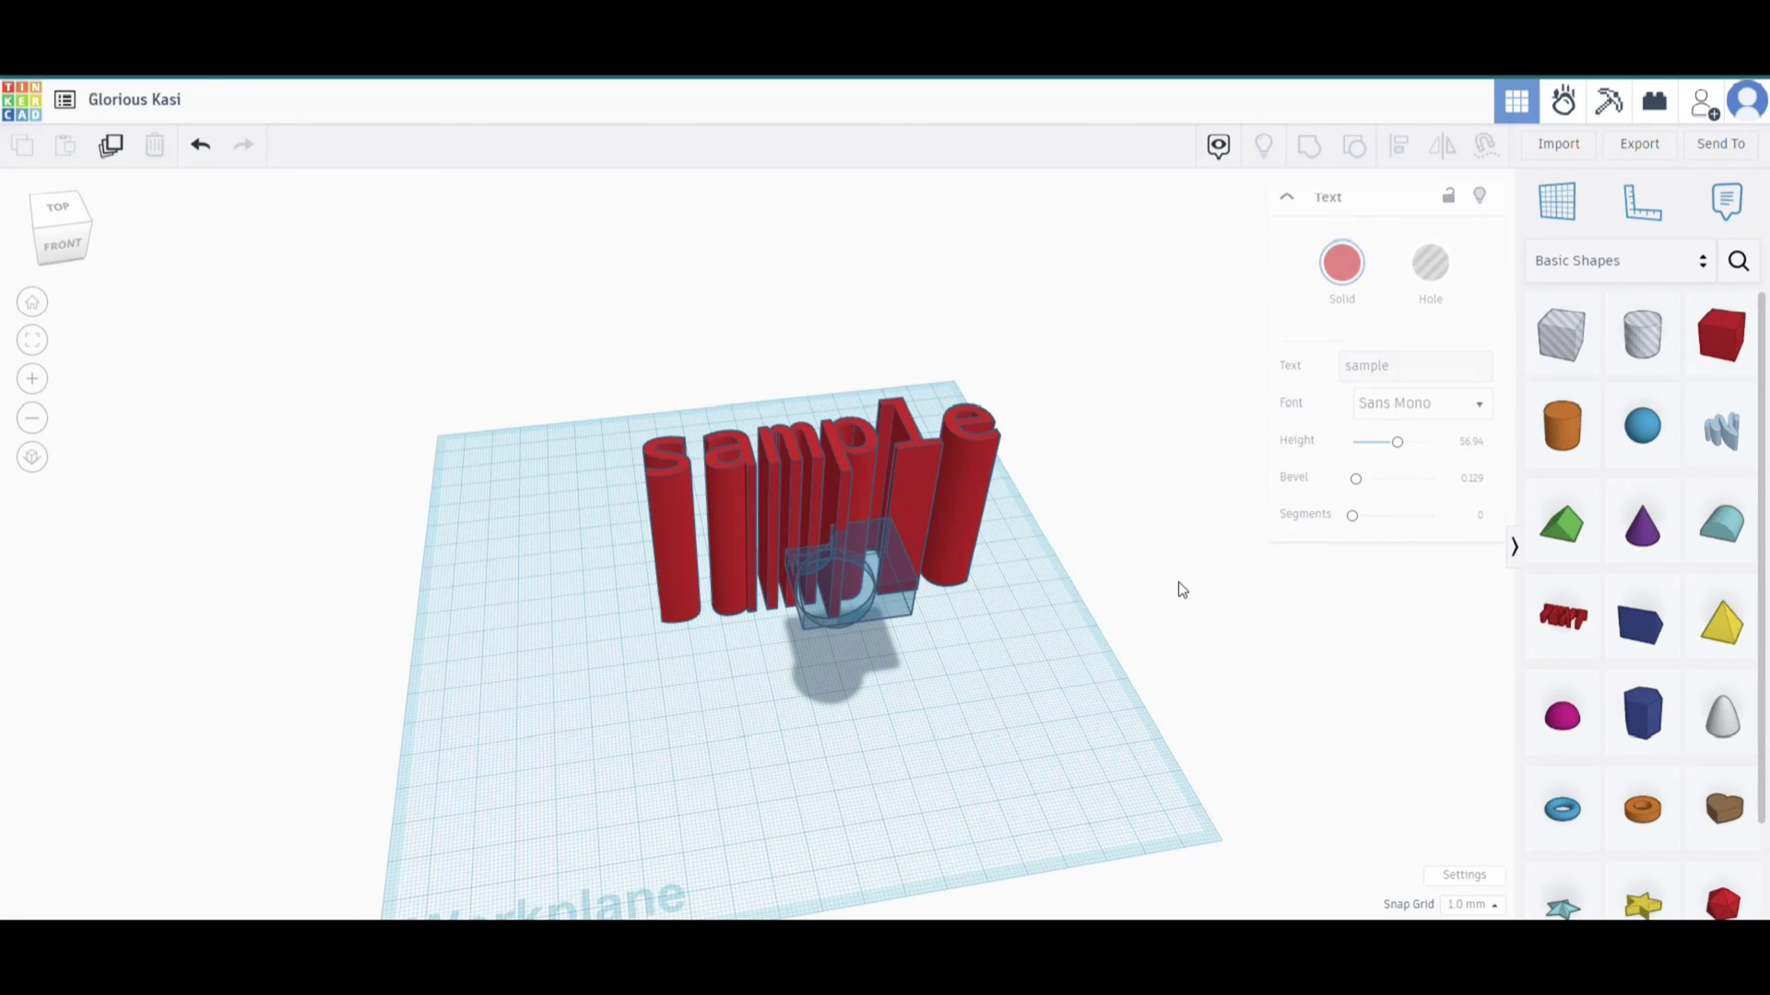
- Delete every shape on the workplane and place a new red box in their place
{"action": "left_click_drag", "start_coordinate": [555, 323], "coordinate": [1189, 674]}
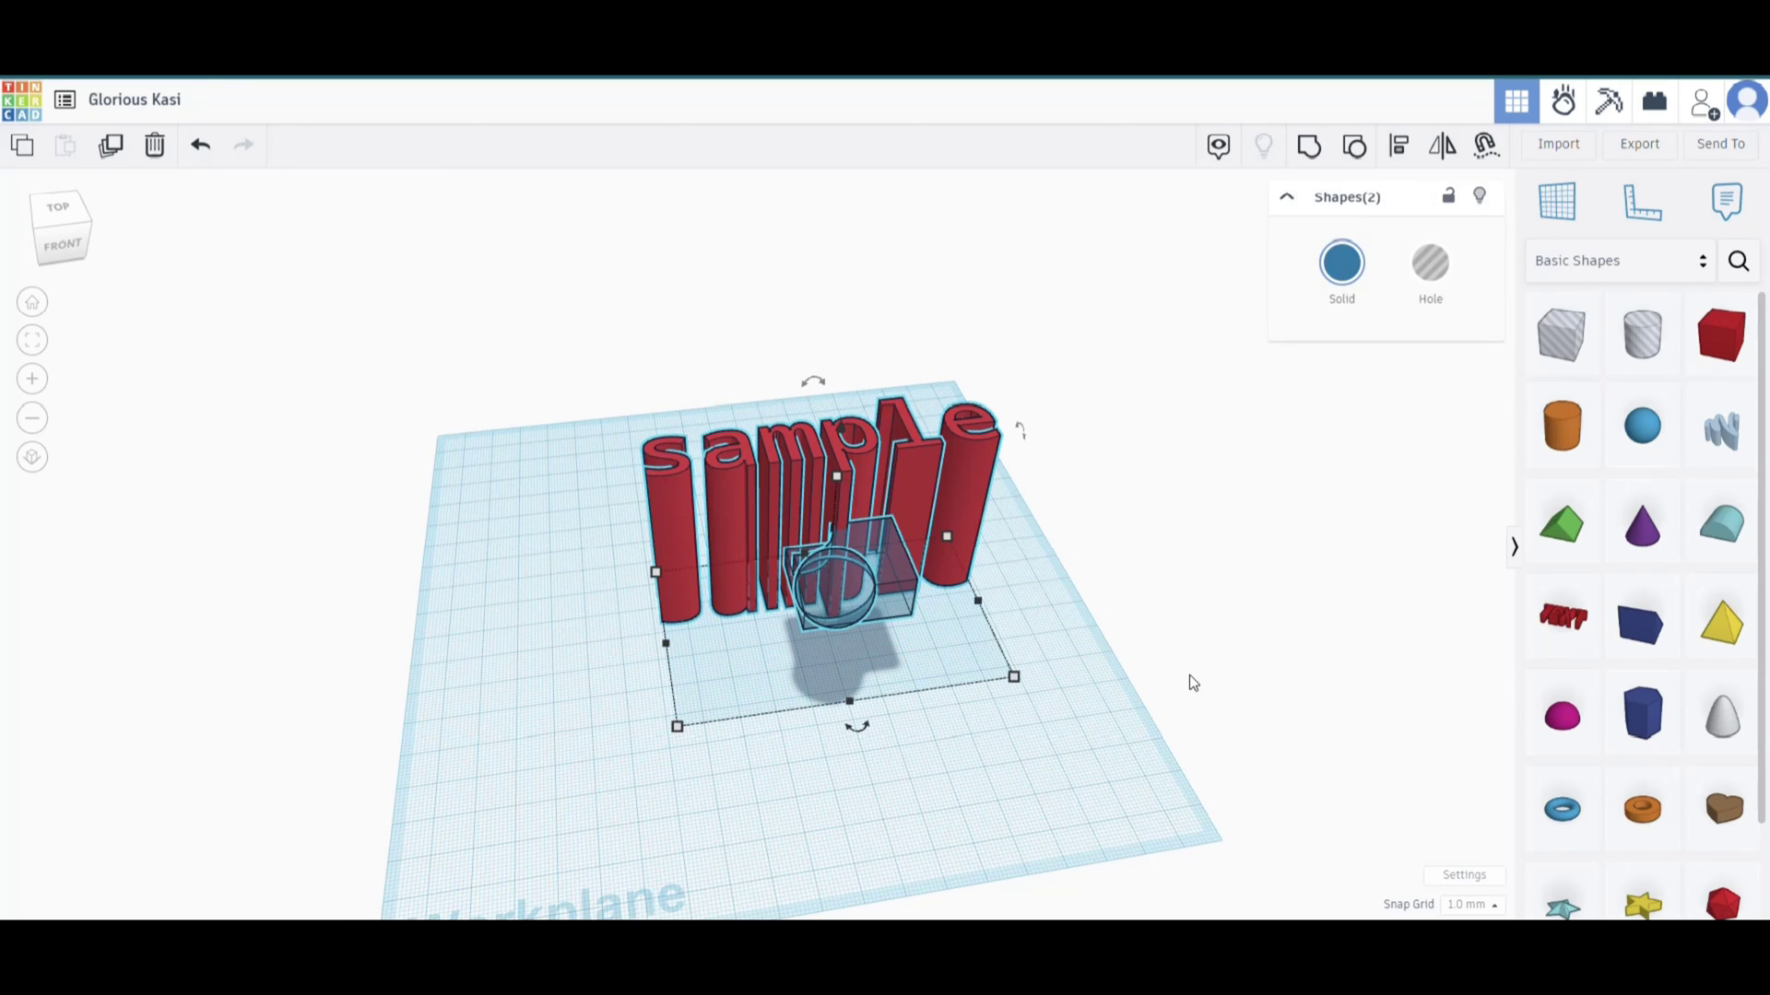
{"action": "key", "text": "Delete"}
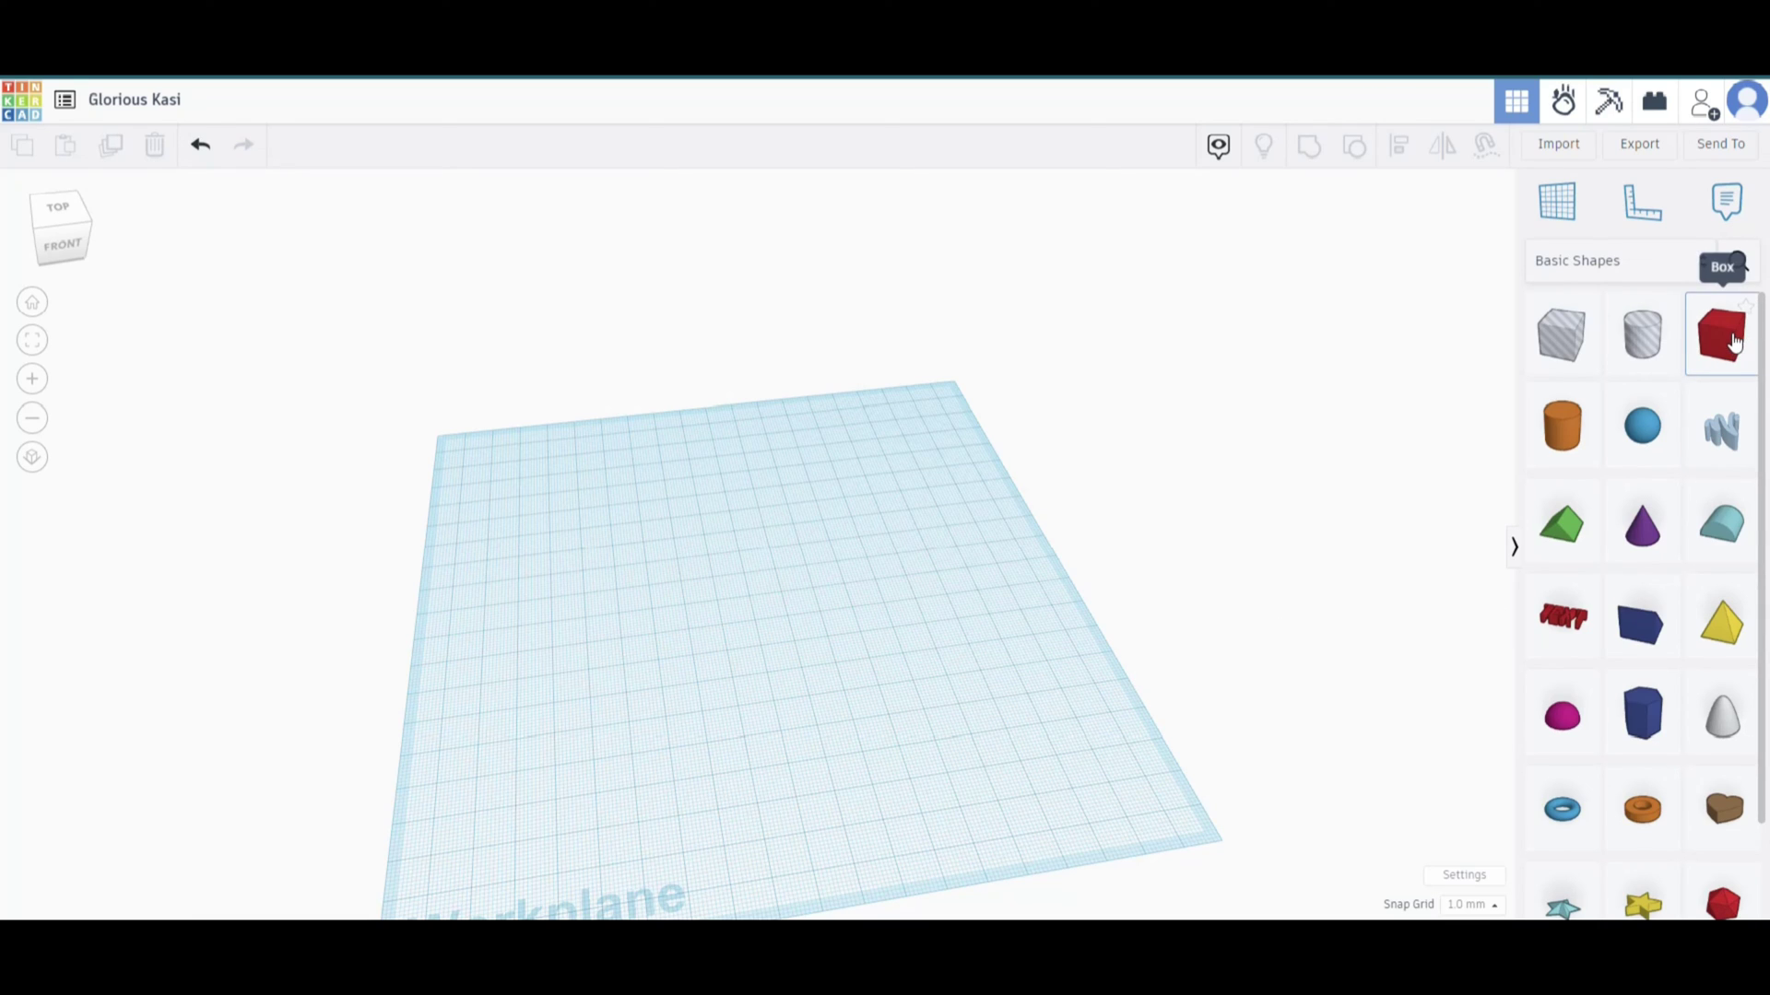
{"action": "left_click_drag", "start_coordinate": [1732, 342], "coordinate": [769, 606]}
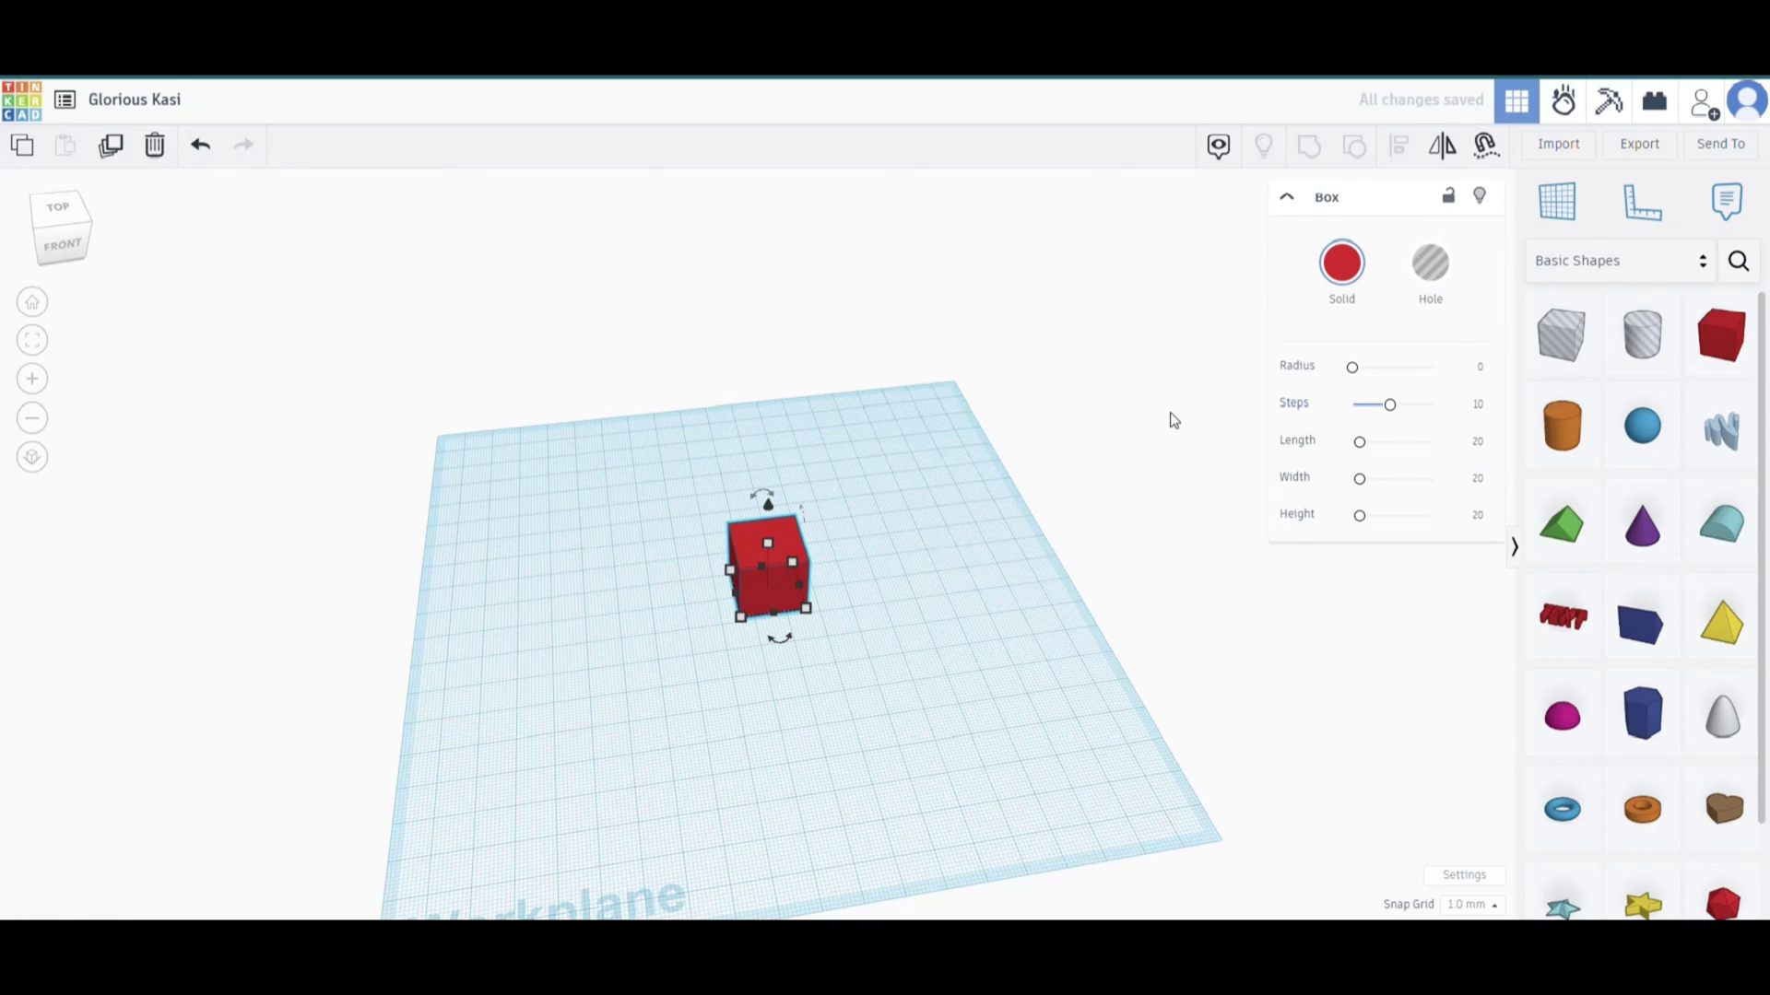
{"action": "key", "text": "f"}
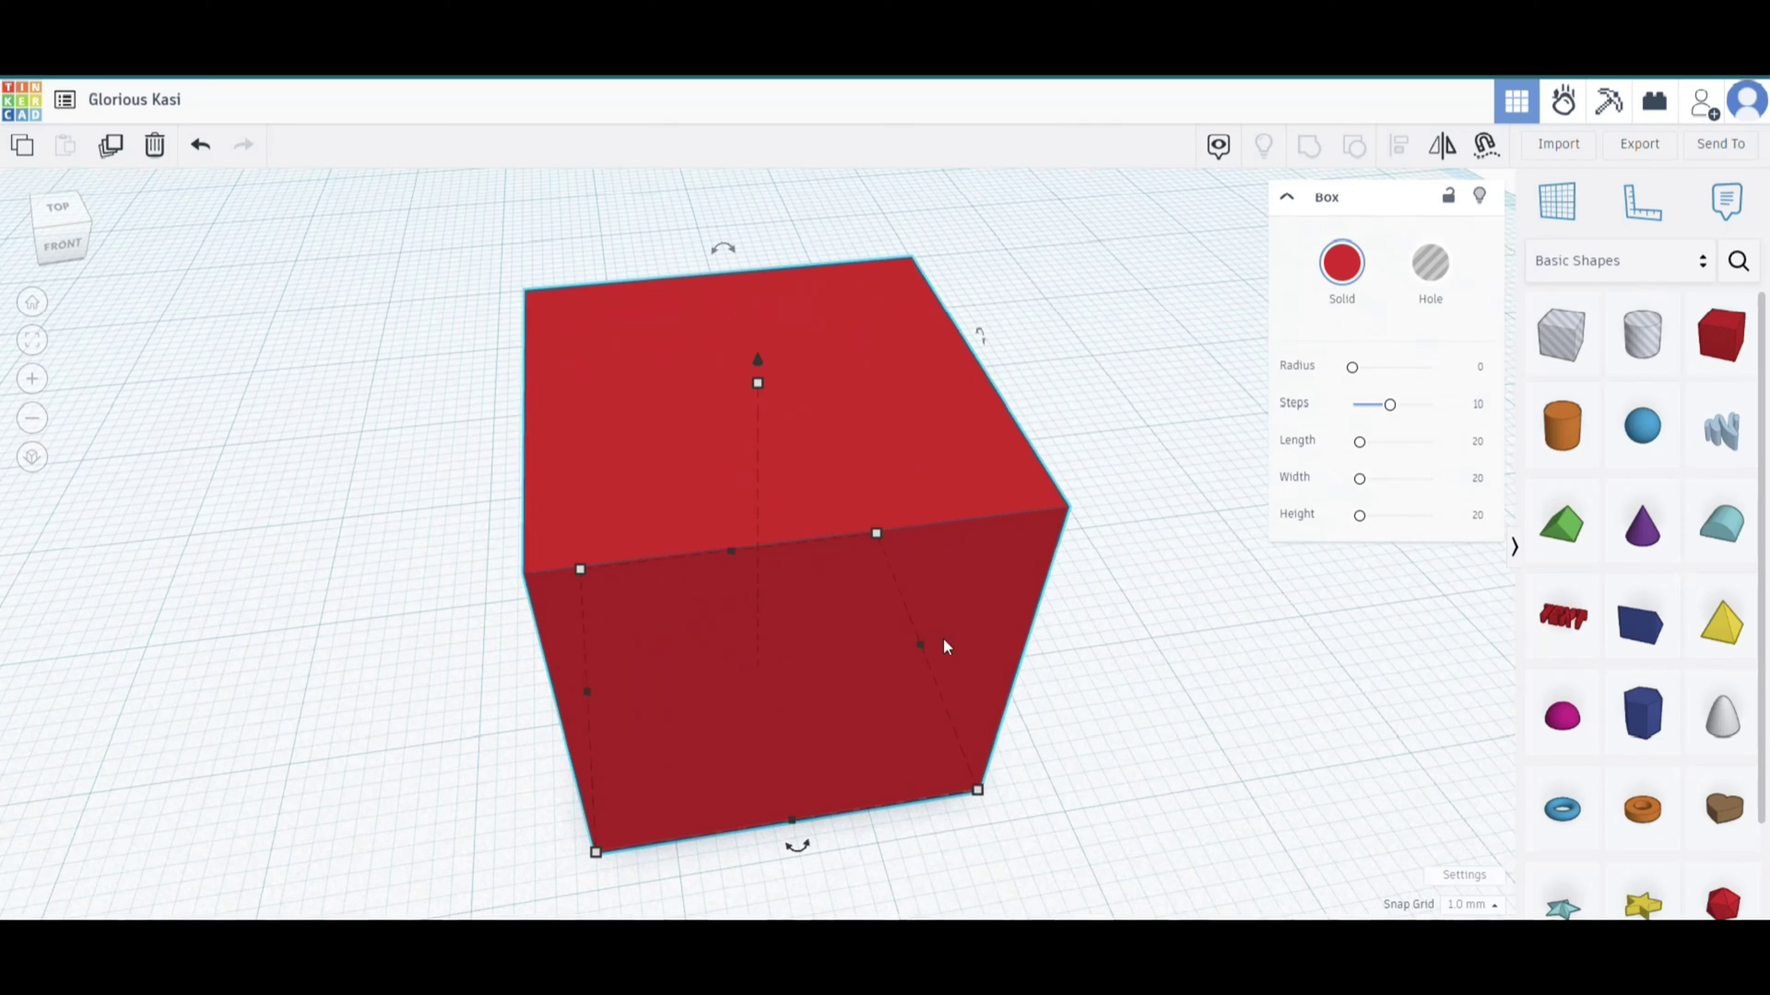
- Round the box to radius 4.483 with 14 steps, sized 3.547 × 33.417
{"action": "left_click", "coordinate": [1354, 367]}
{"action": "mouse_move", "coordinate": [1355, 375]}
{"action": "left_mouse_down"}
{"action": "mouse_move", "coordinate": [1418, 396]}
{"action": "mouse_move", "coordinate": [1368, 391]}
{"action": "mouse_move", "coordinate": [1376, 409]}
{"action": "mouse_move", "coordinate": [1352, 407]}
{"action": "mouse_move", "coordinate": [1369, 418]}
{"action": "mouse_move", "coordinate": [1424, 412]}
{"action": "mouse_move", "coordinate": [1355, 426]}
{"action": "mouse_move", "coordinate": [1414, 430]}
{"action": "mouse_move", "coordinate": [1353, 446]}
{"action": "mouse_move", "coordinate": [1369, 491]}
{"action": "left_mouse_up"}
{"action": "scroll", "coordinate": [1144, 594], "scroll_direction": "down", "scroll_amount": 5}
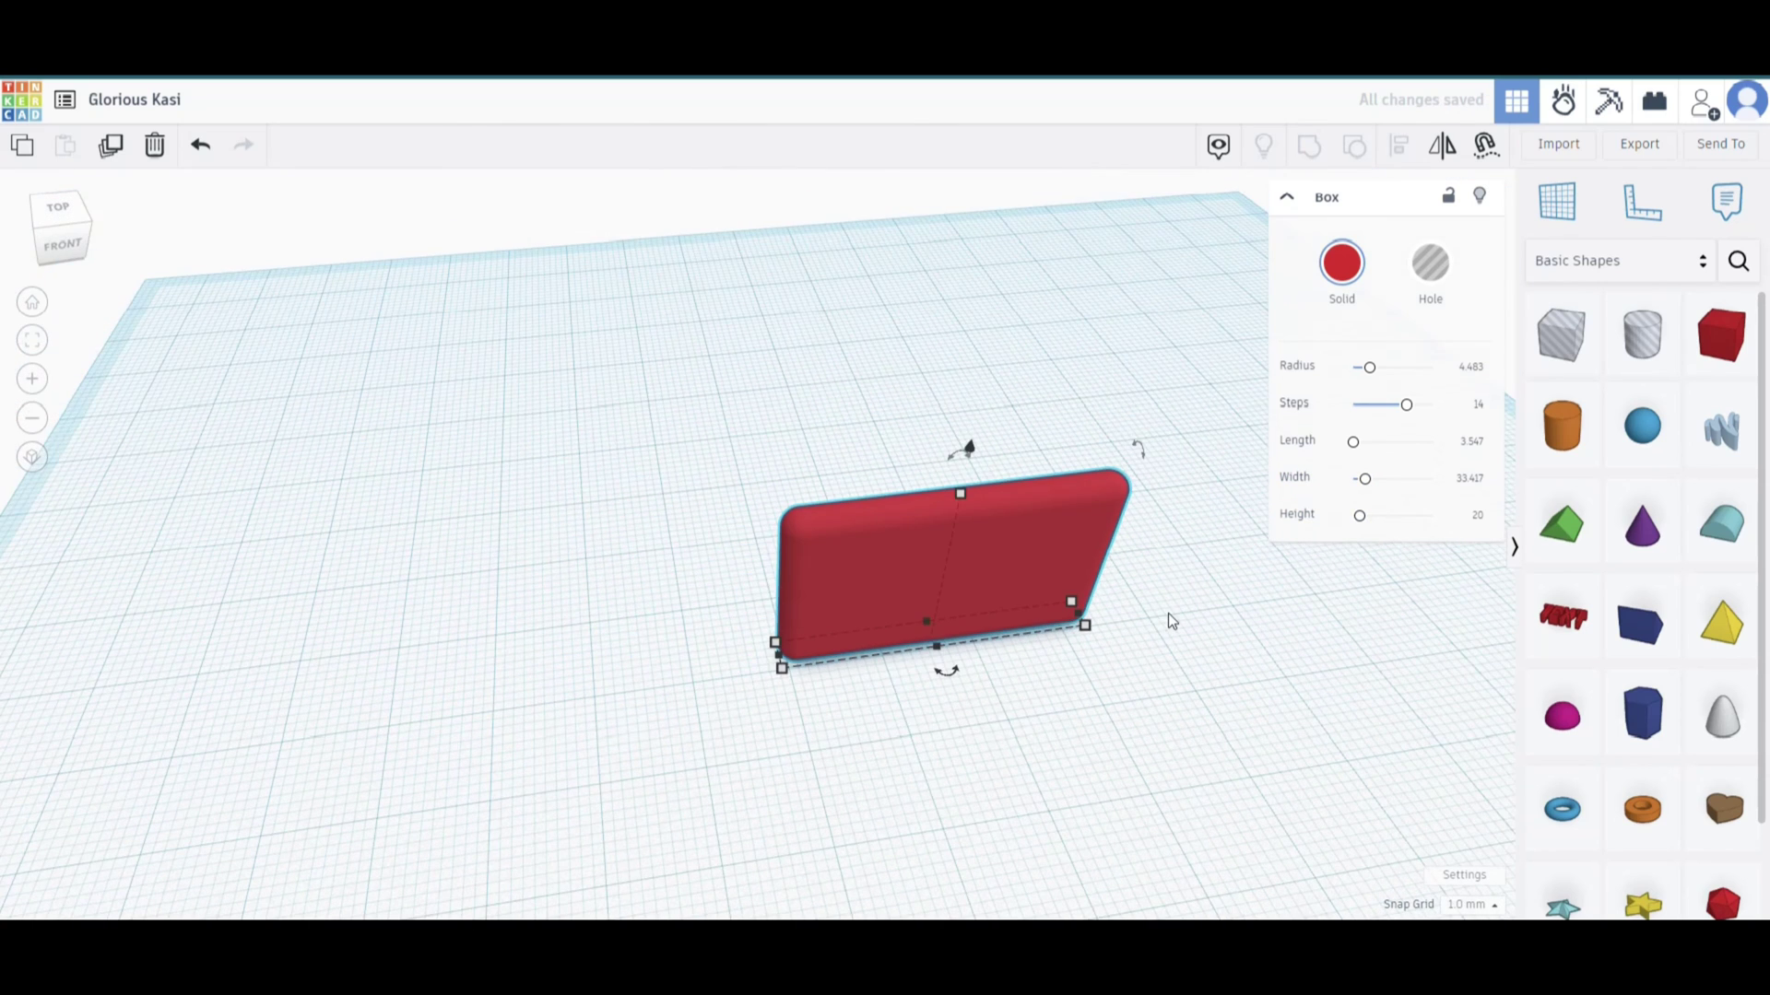
{"action": "scroll", "coordinate": [1161, 626], "scroll_direction": "up", "scroll_amount": 3}
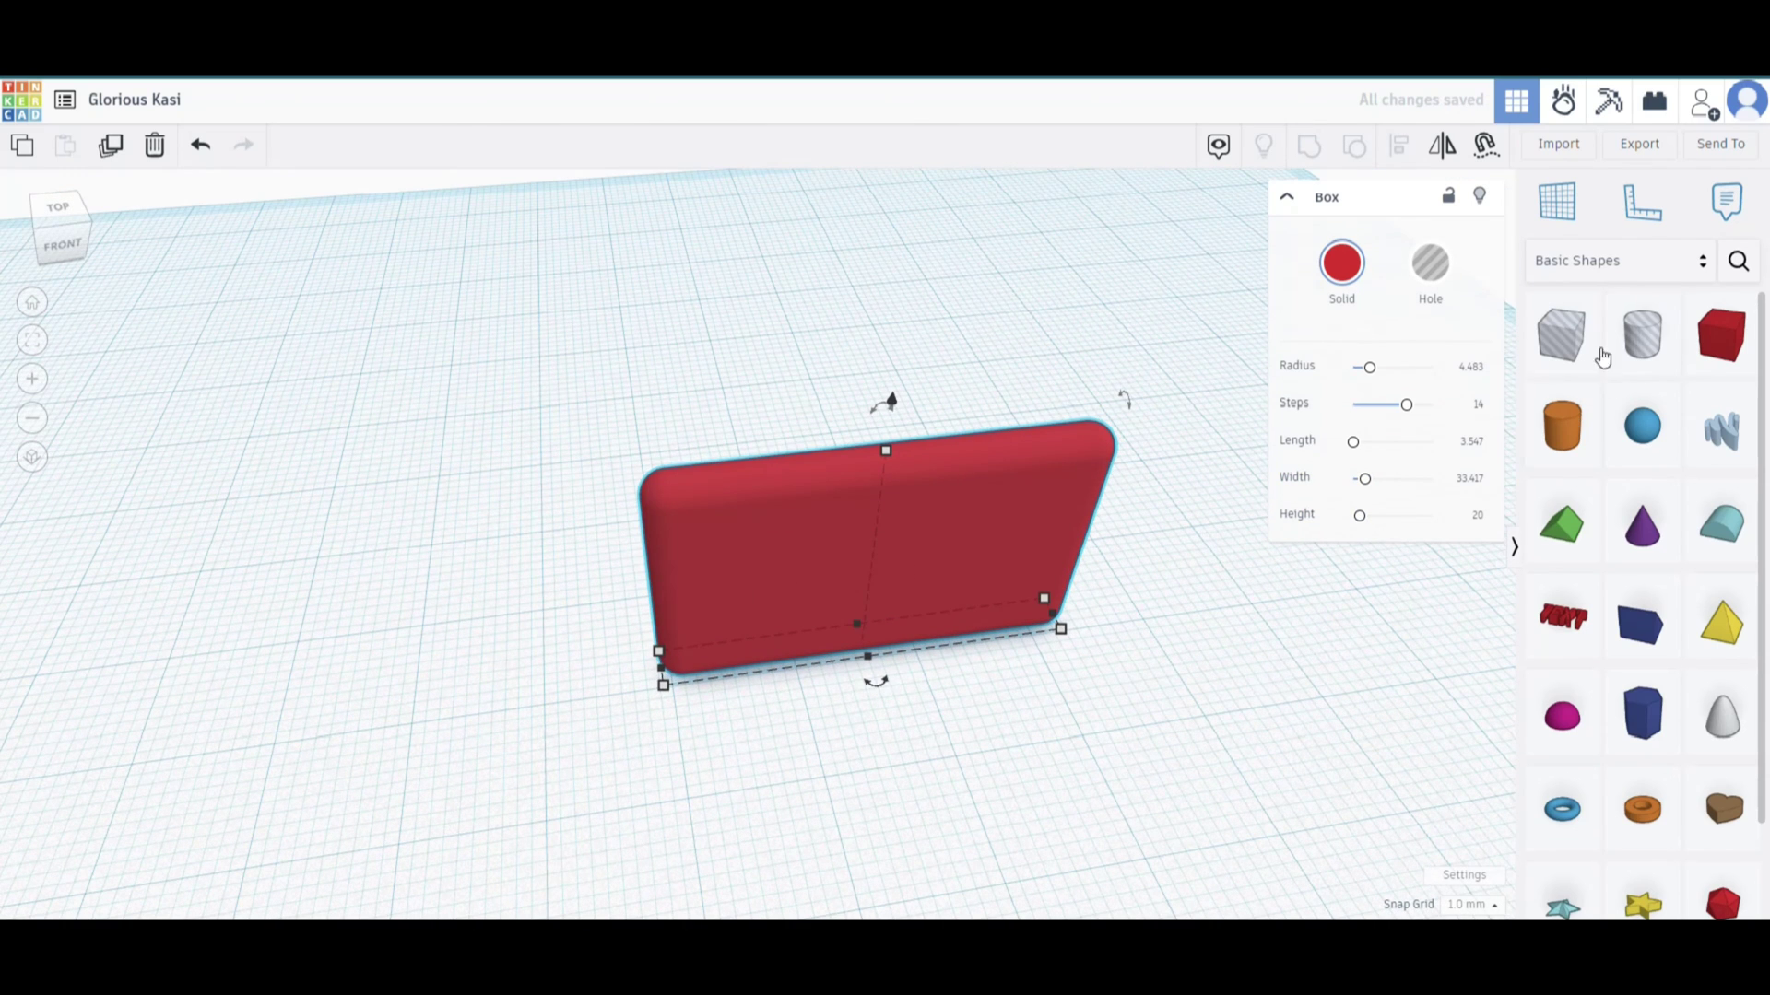
- Drop a cylinder hole on the red plate and shrink it to about 11.84 mm
{"action": "left_click", "coordinate": [1650, 347]}
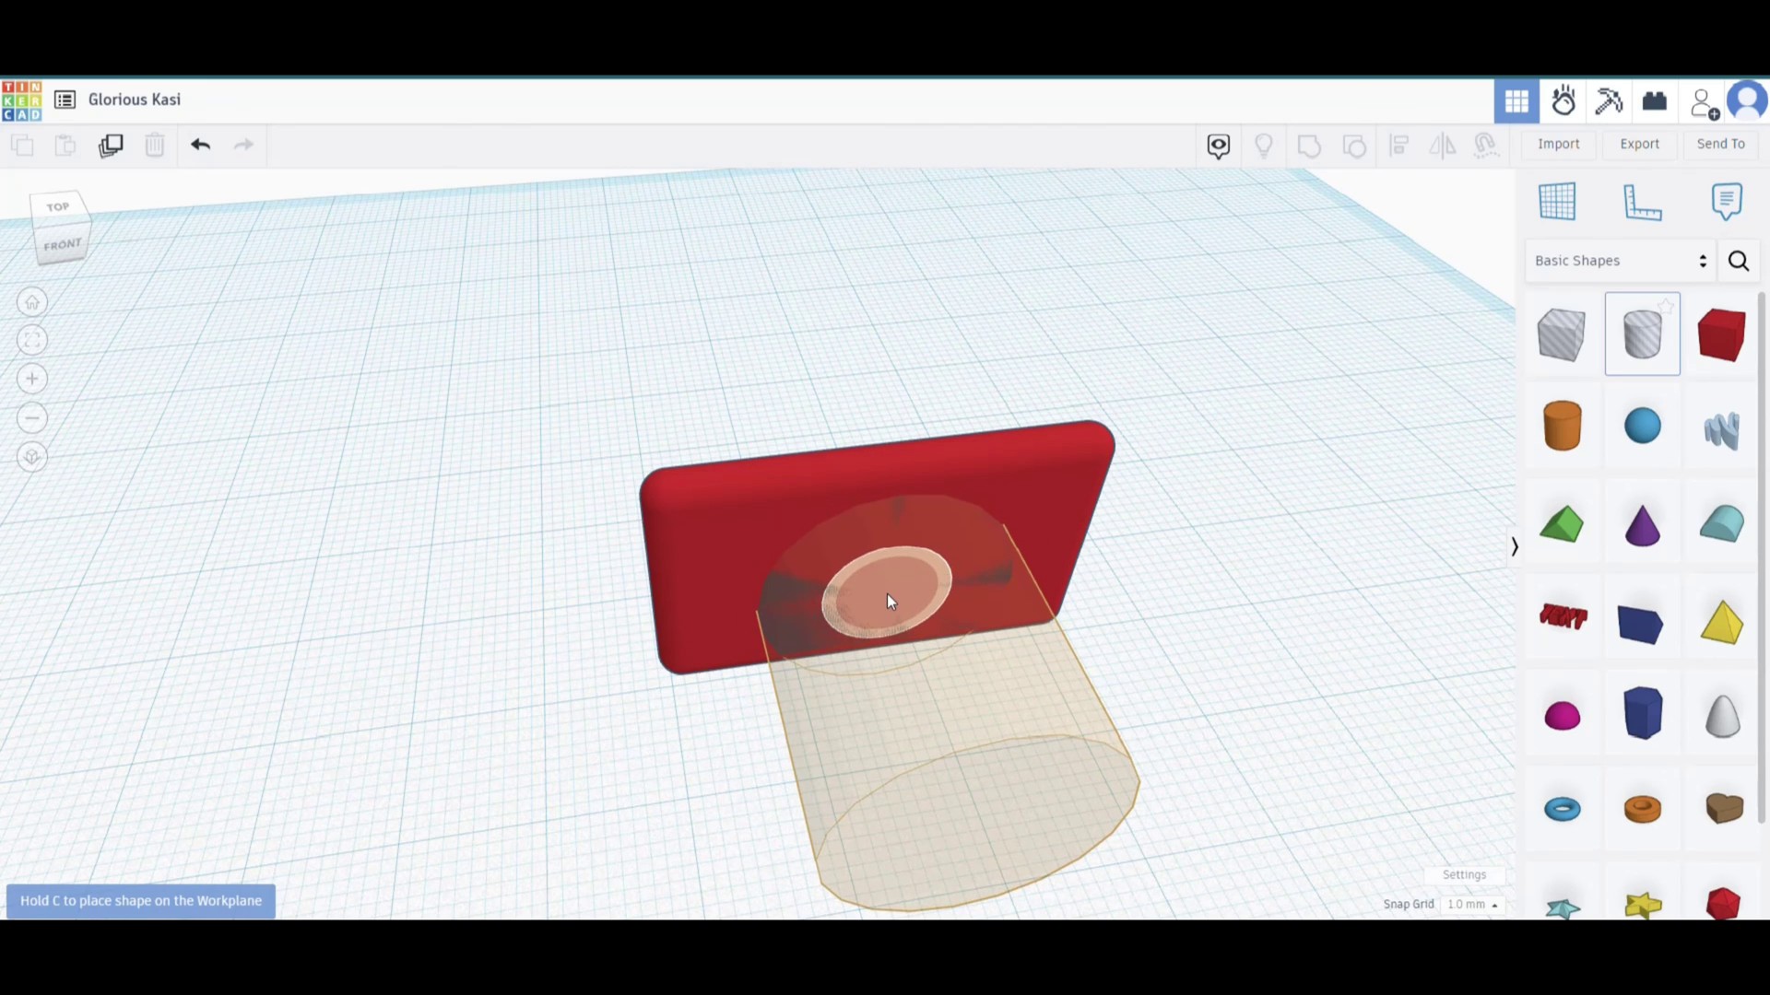
{"action": "left_click", "coordinate": [887, 593]}
{"action": "scroll", "coordinate": [693, 733], "scroll_direction": "down", "scroll_amount": 3}
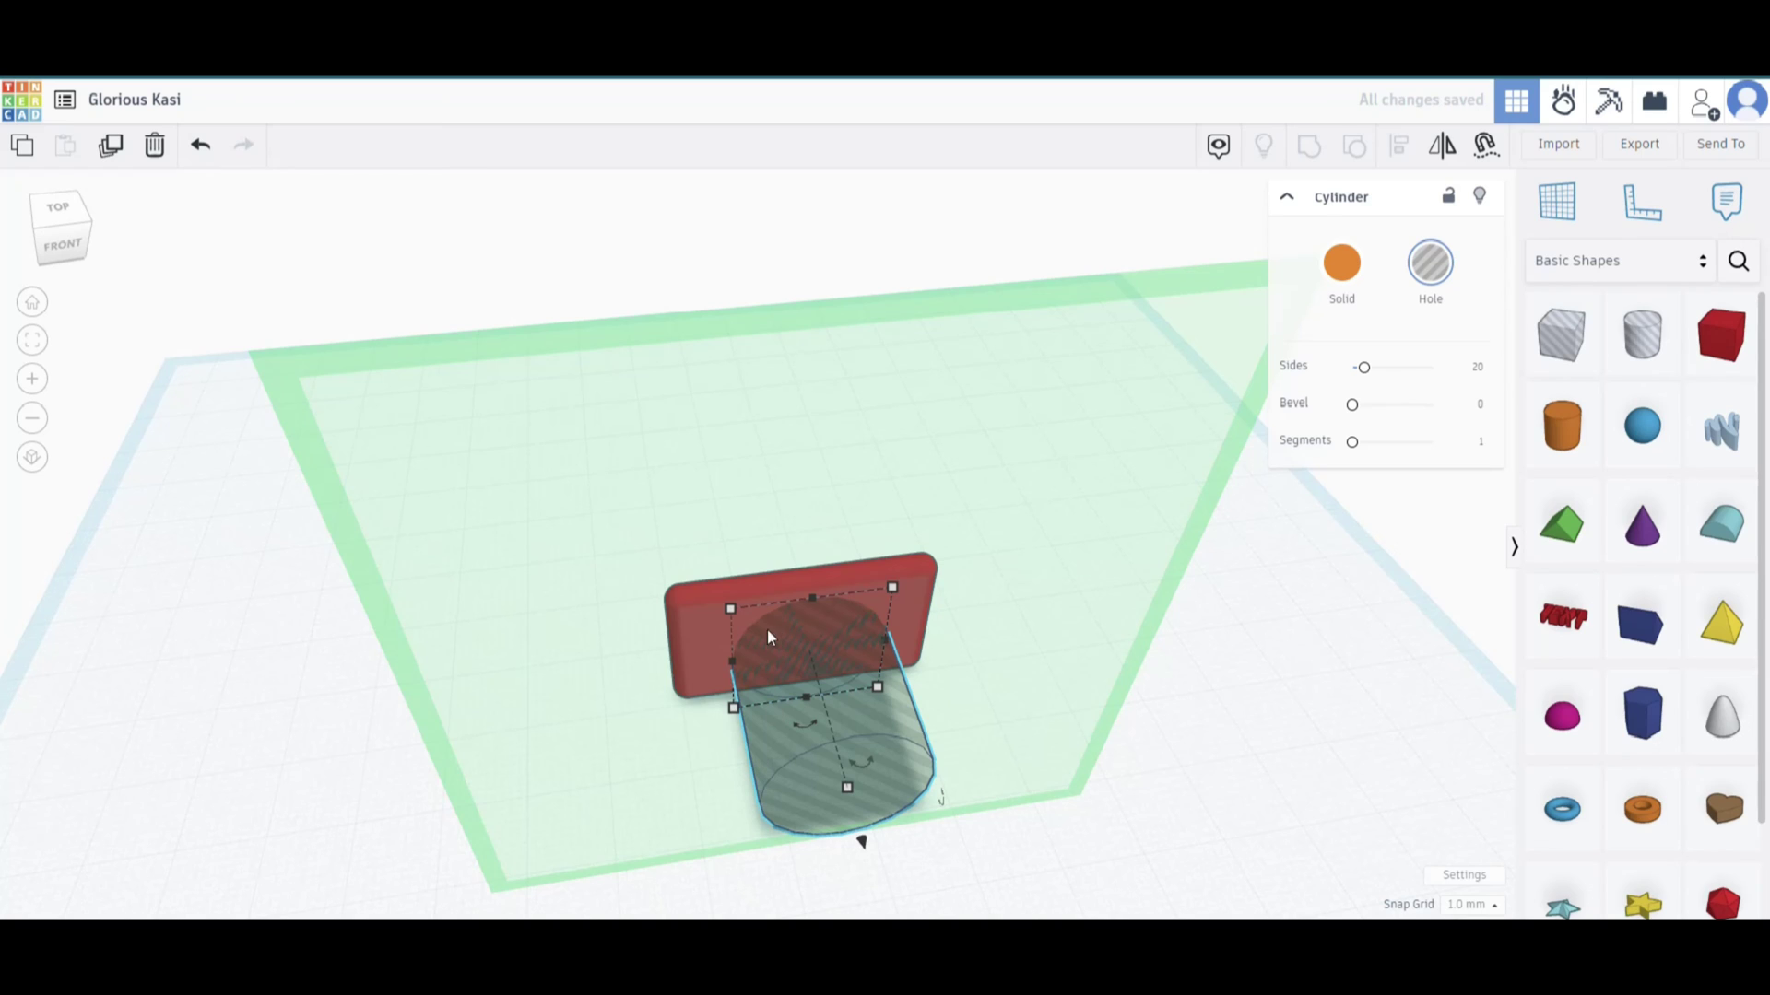
{"action": "left_click_drag", "start_coordinate": [728, 609], "coordinate": [791, 673]}
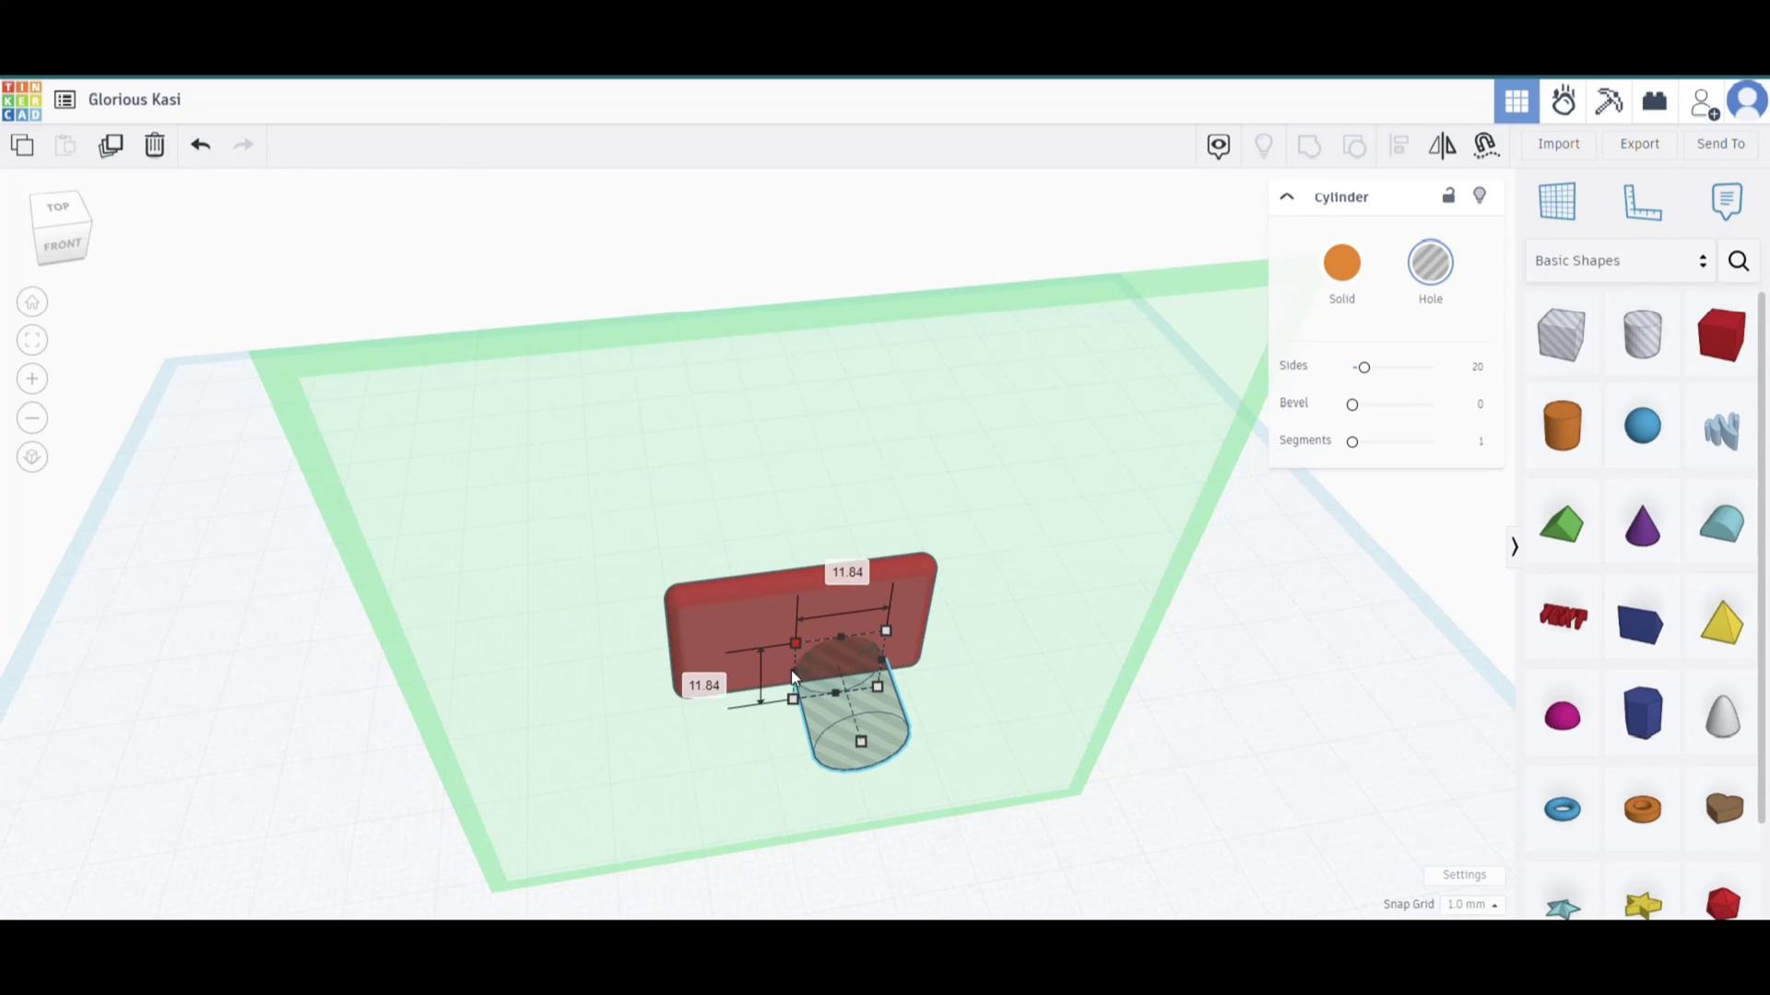
{"action": "key", "text": "Up"}
{"action": "key", "text": "Up"}
{"action": "key", "text": "Up"}
{"action": "key", "text": "Left"}
{"action": "key", "text": "Left"}
{"action": "key", "text": "Left"}
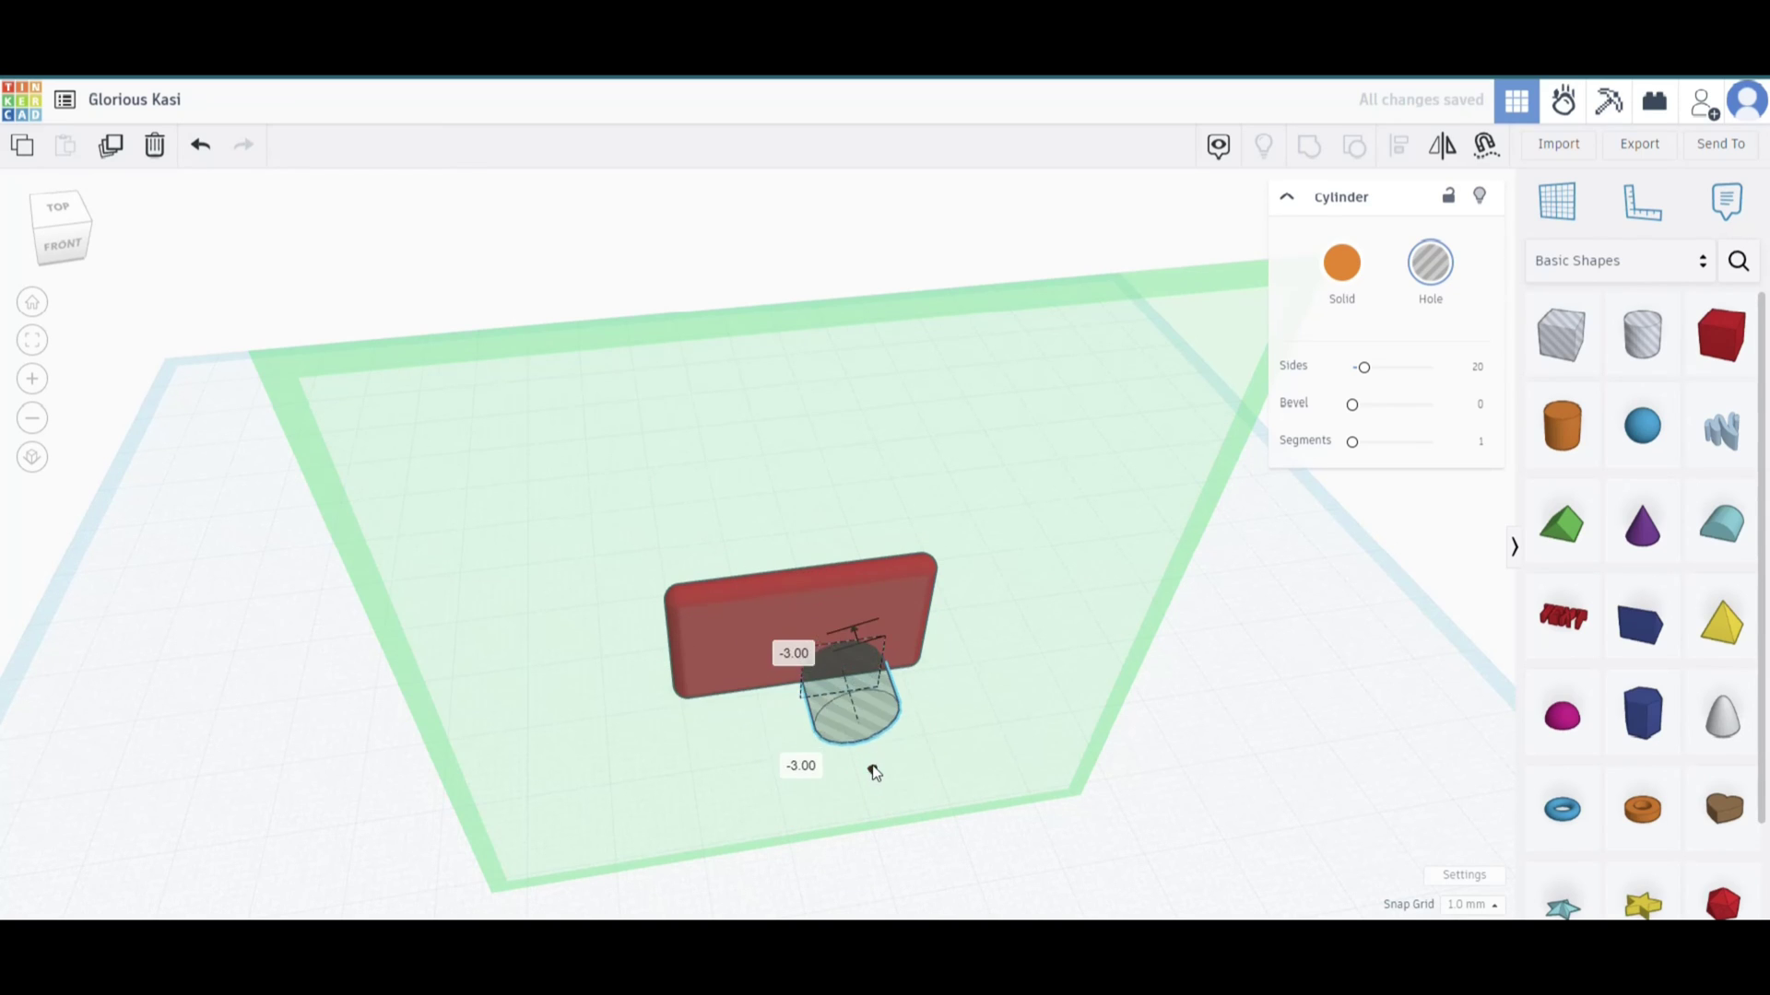
{"action": "key", "text": "Up"}
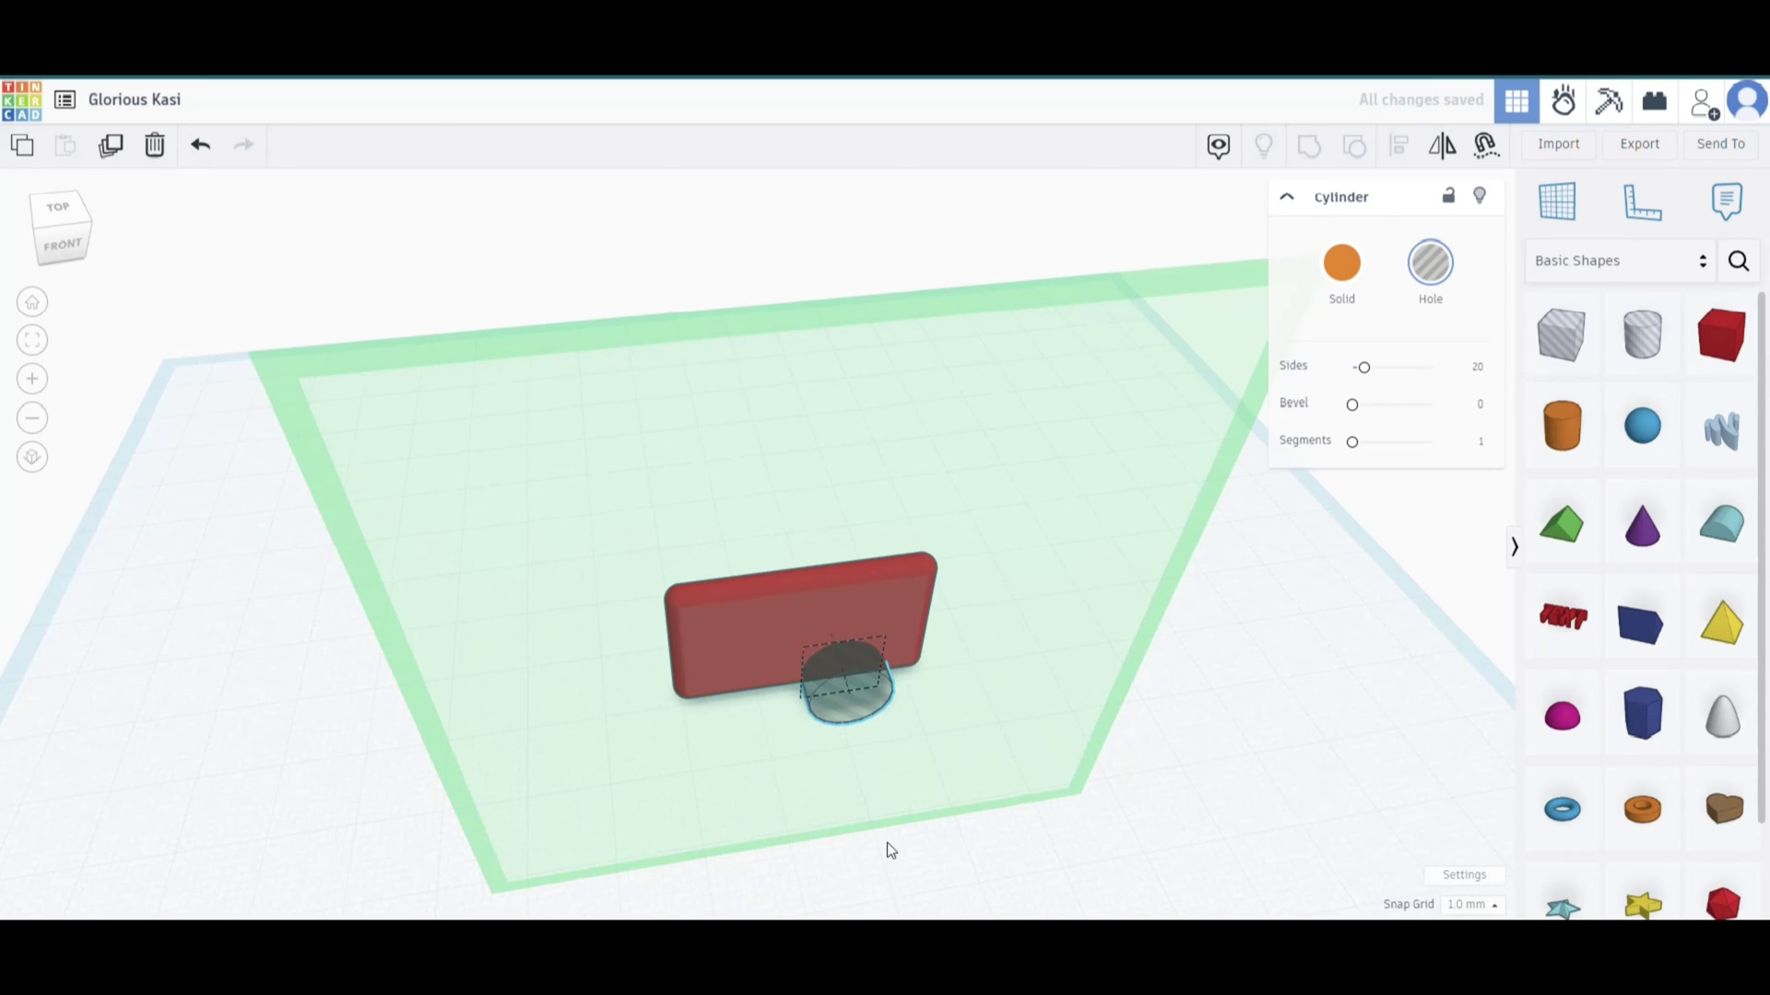
- Move the hole onto the plate's face and group them to cut the hole
{"action": "right_click_drag", "start_coordinate": [887, 842], "coordinate": [1158, 666]}
{"action": "left_click", "coordinate": [909, 703]}
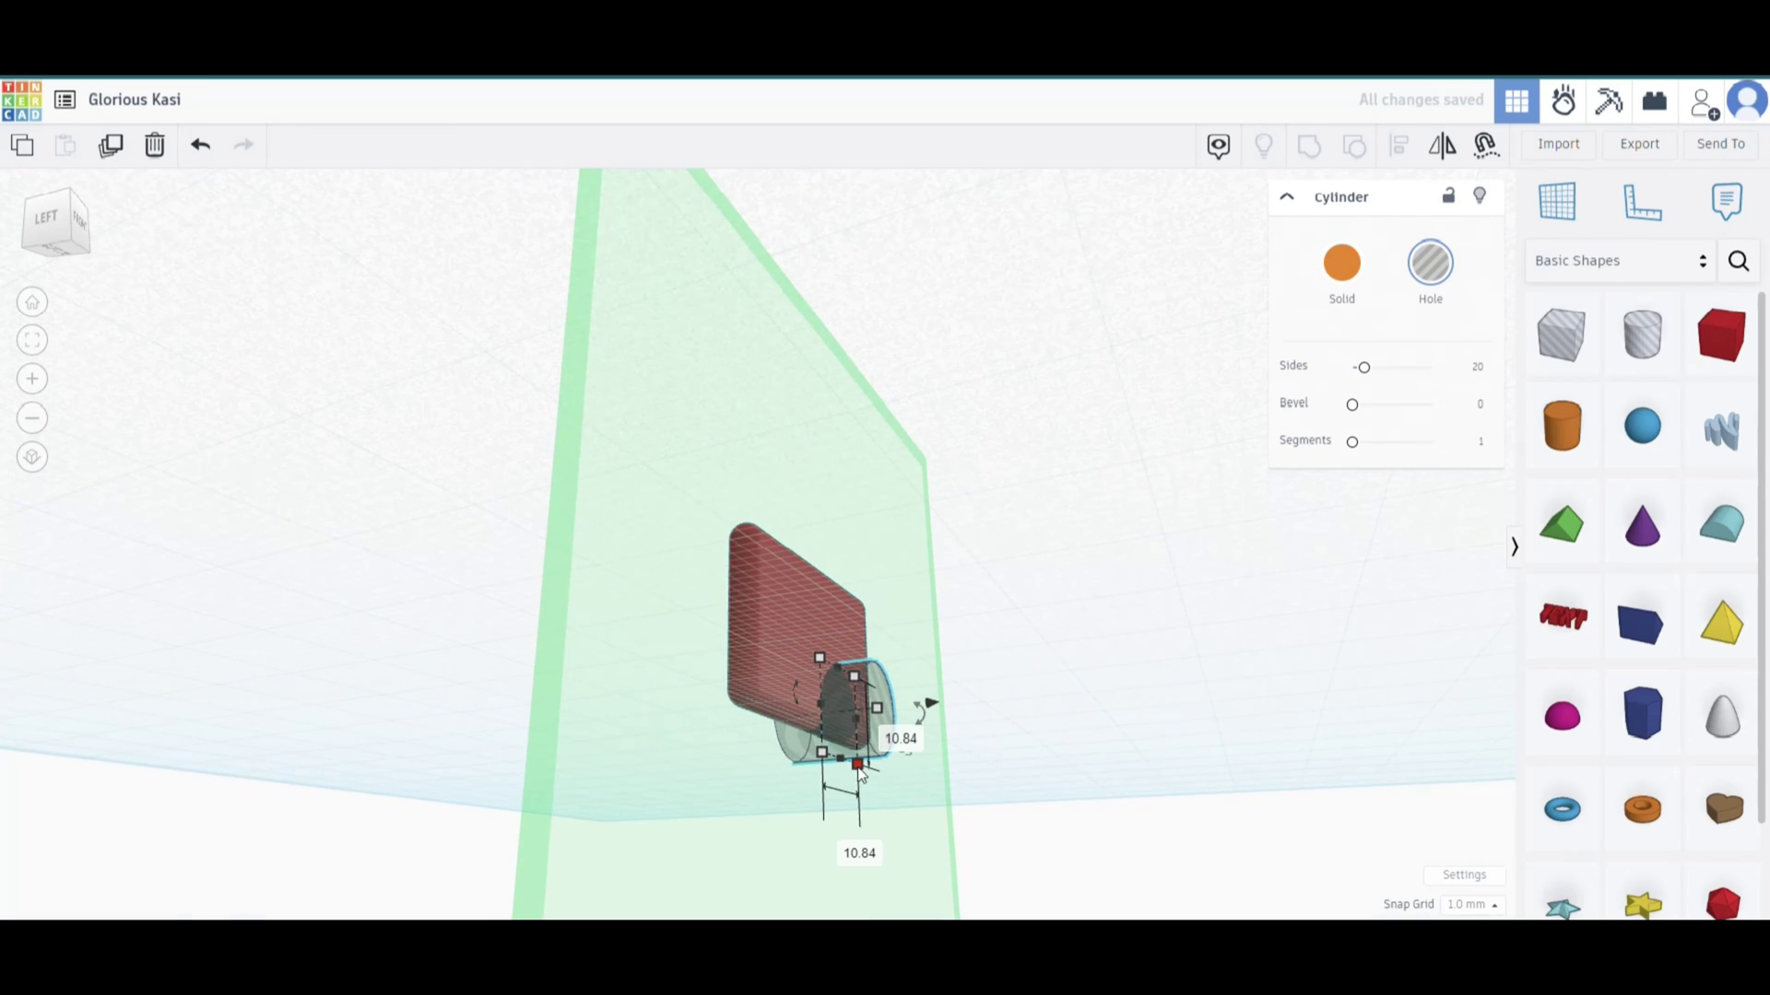
{"action": "left_click_drag", "start_coordinate": [850, 704], "coordinate": [815, 627]}
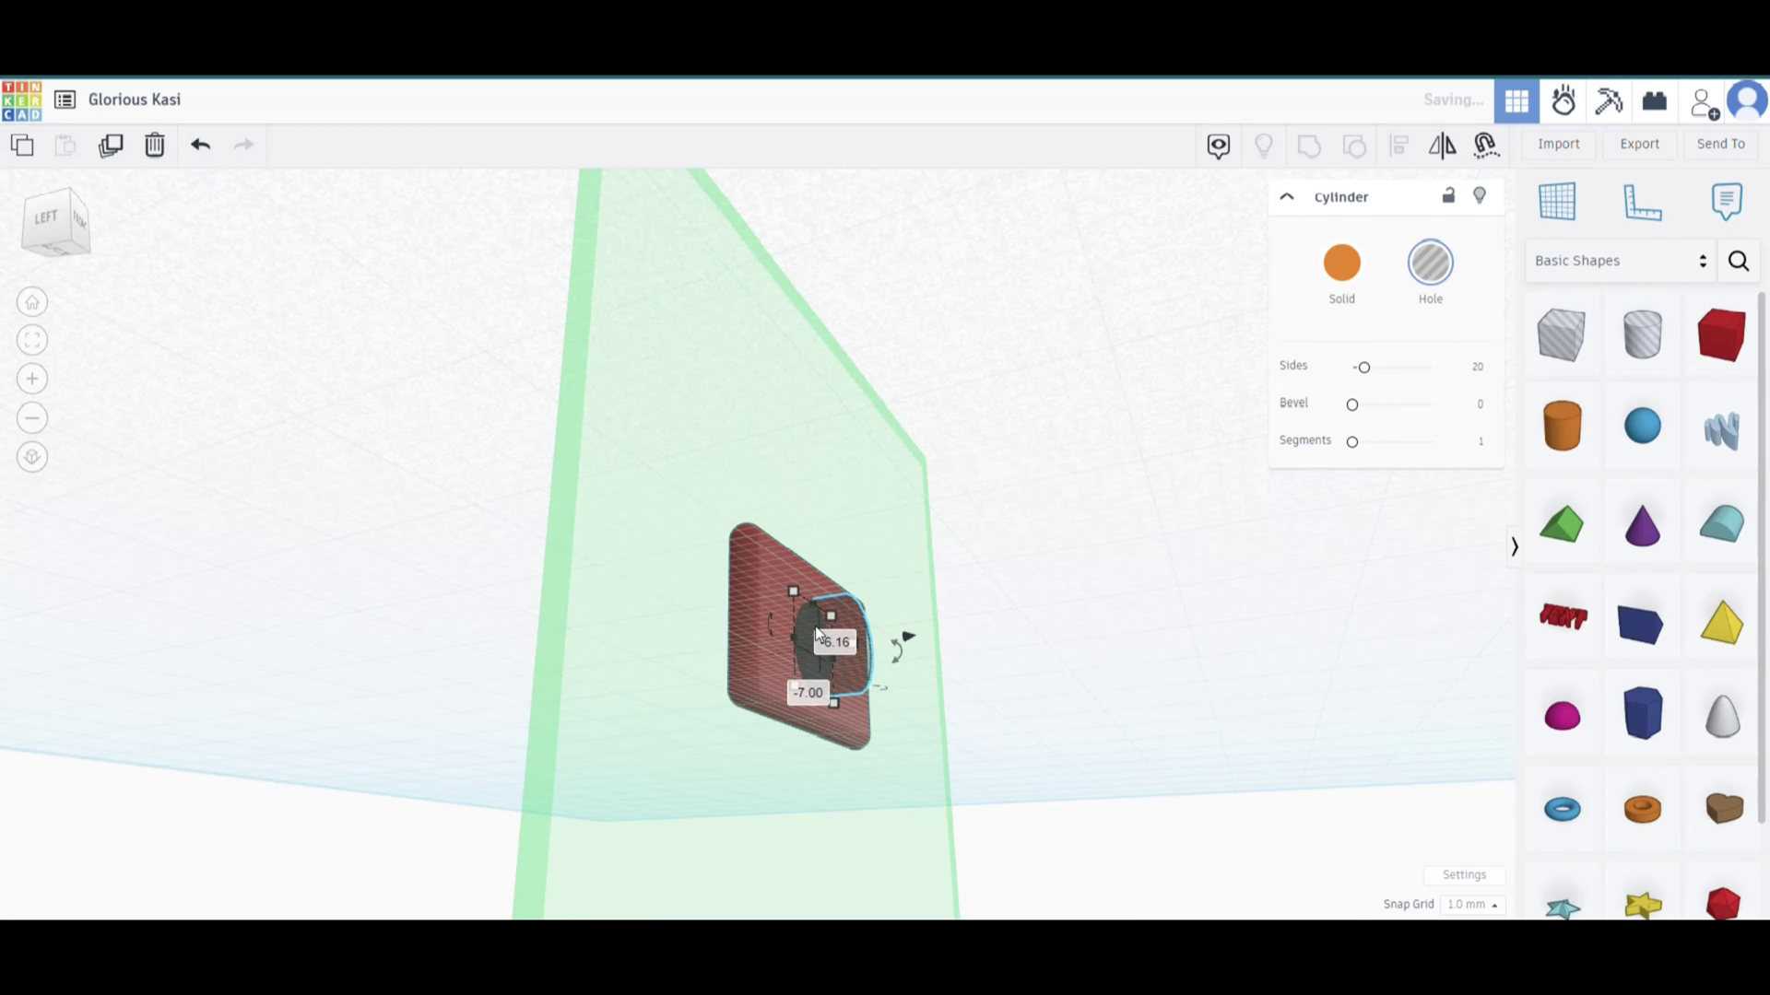
{"action": "right_click_drag", "start_coordinate": [1041, 774], "coordinate": [913, 857]}
{"action": "left_click_drag", "start_coordinate": [673, 523], "coordinate": [1015, 810]}
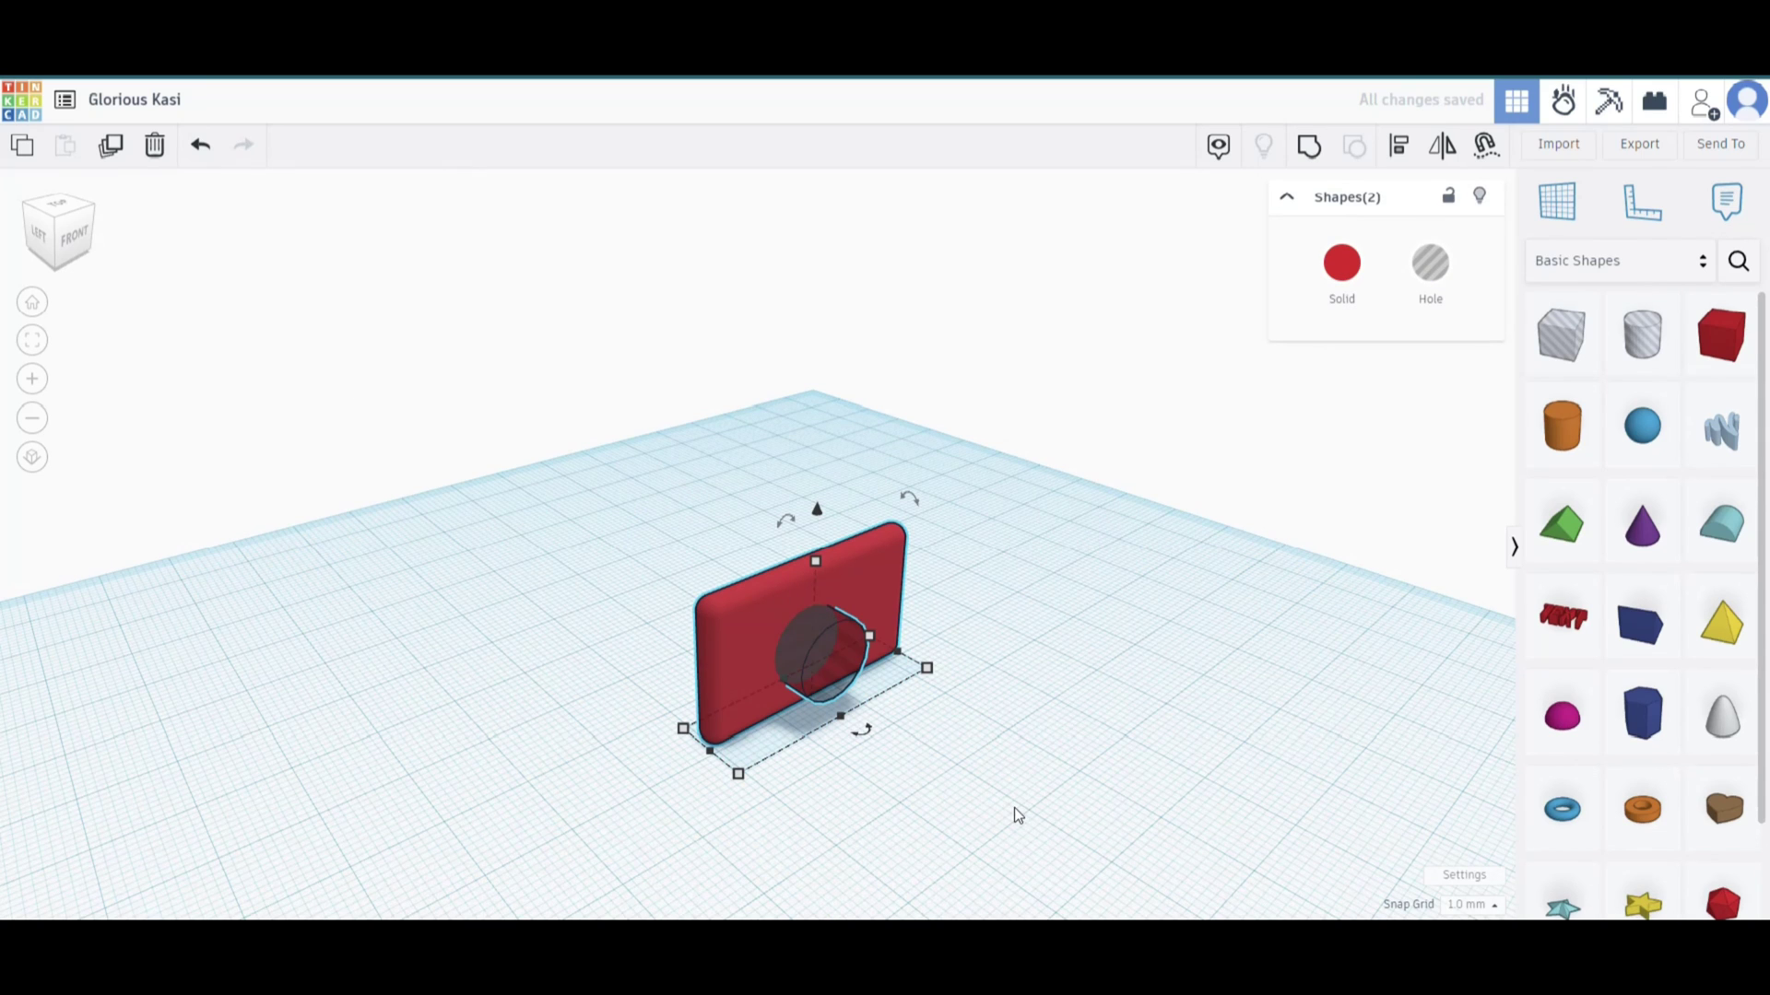
{"action": "left_click", "coordinate": [1313, 146]}
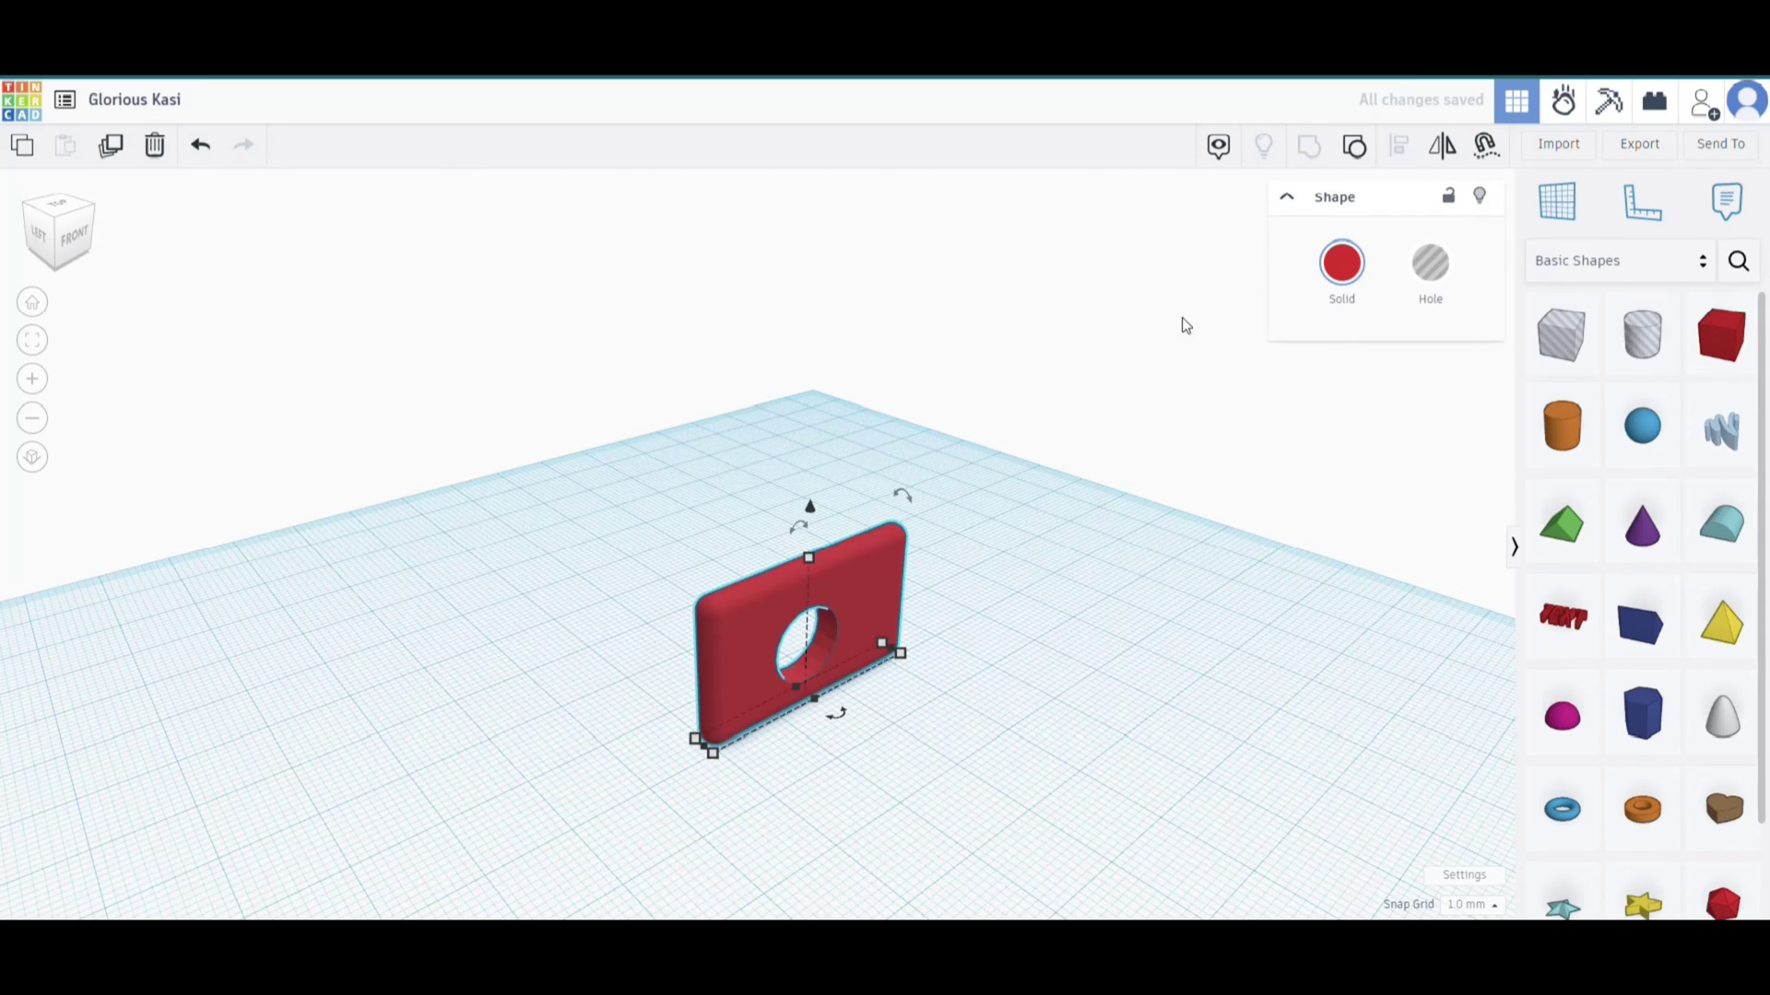
{"action": "left_click", "coordinate": [1025, 656]}
- Place a ruler near the plate and move the plate to about 44.00 × 43.58 mm away
{"action": "right_click_drag", "start_coordinate": [1043, 670], "coordinate": [1007, 673]}
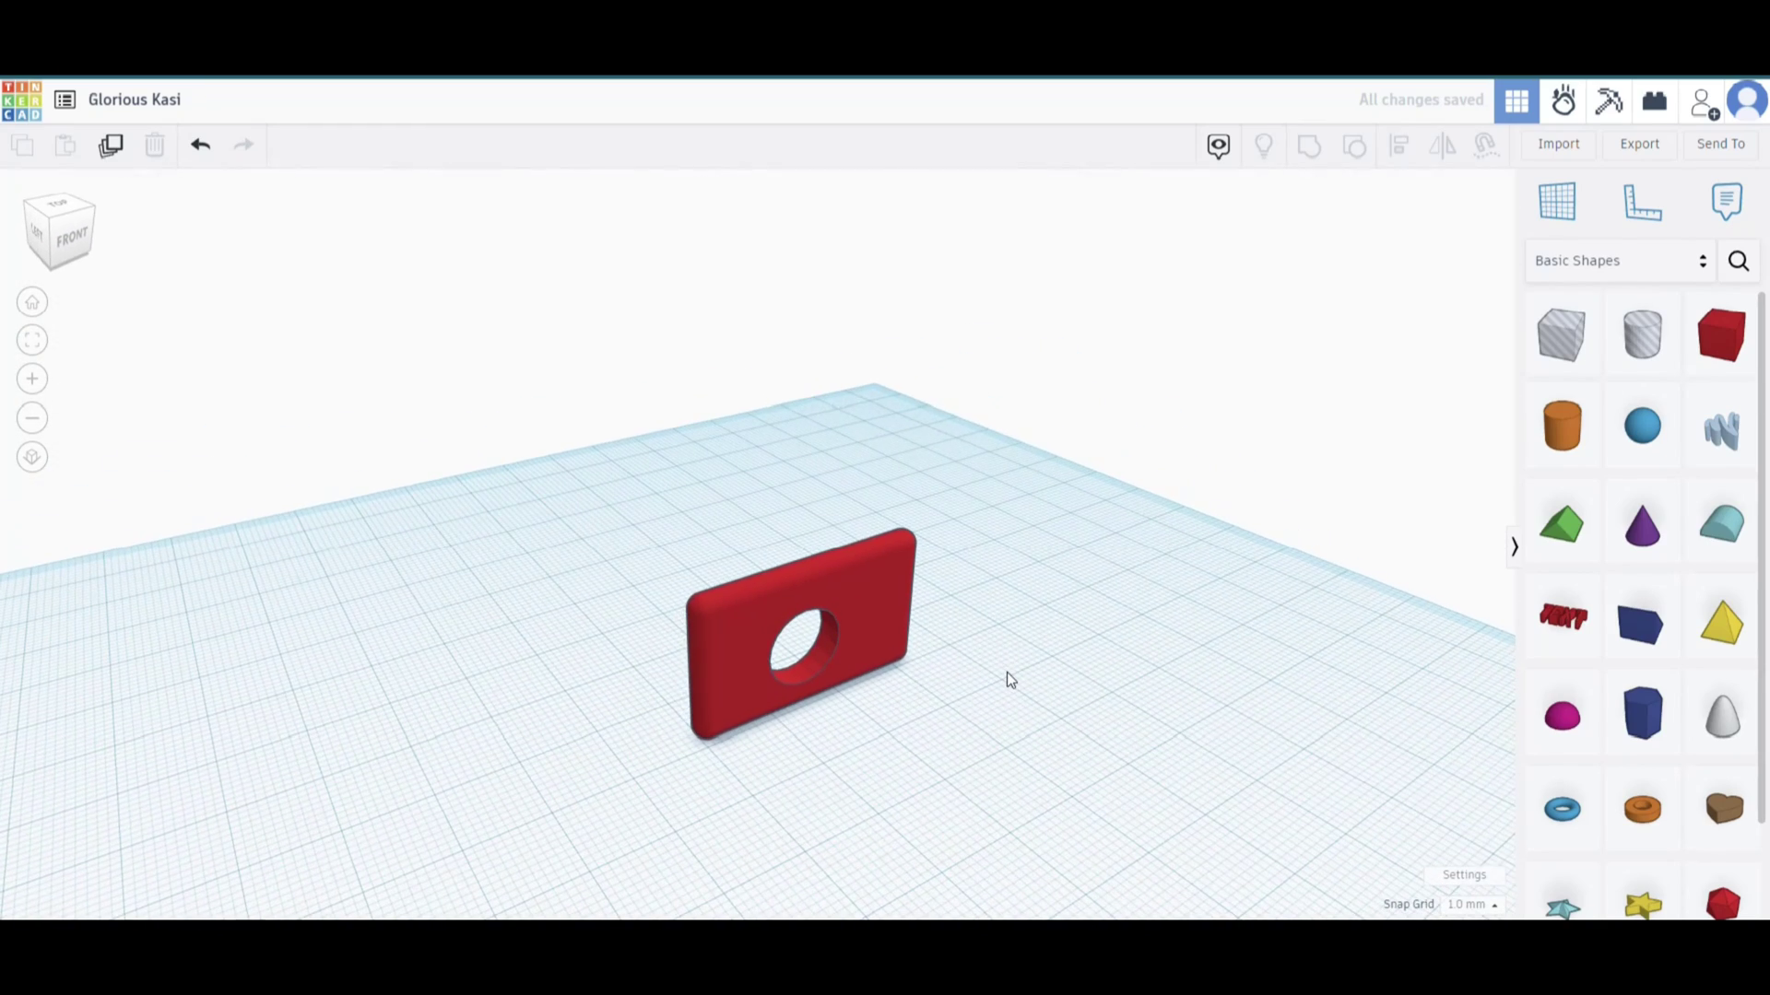
{"action": "scroll", "coordinate": [1007, 672], "scroll_direction": "down", "scroll_amount": 2}
{"action": "scroll", "coordinate": [1007, 672], "scroll_direction": "up", "scroll_amount": 4}
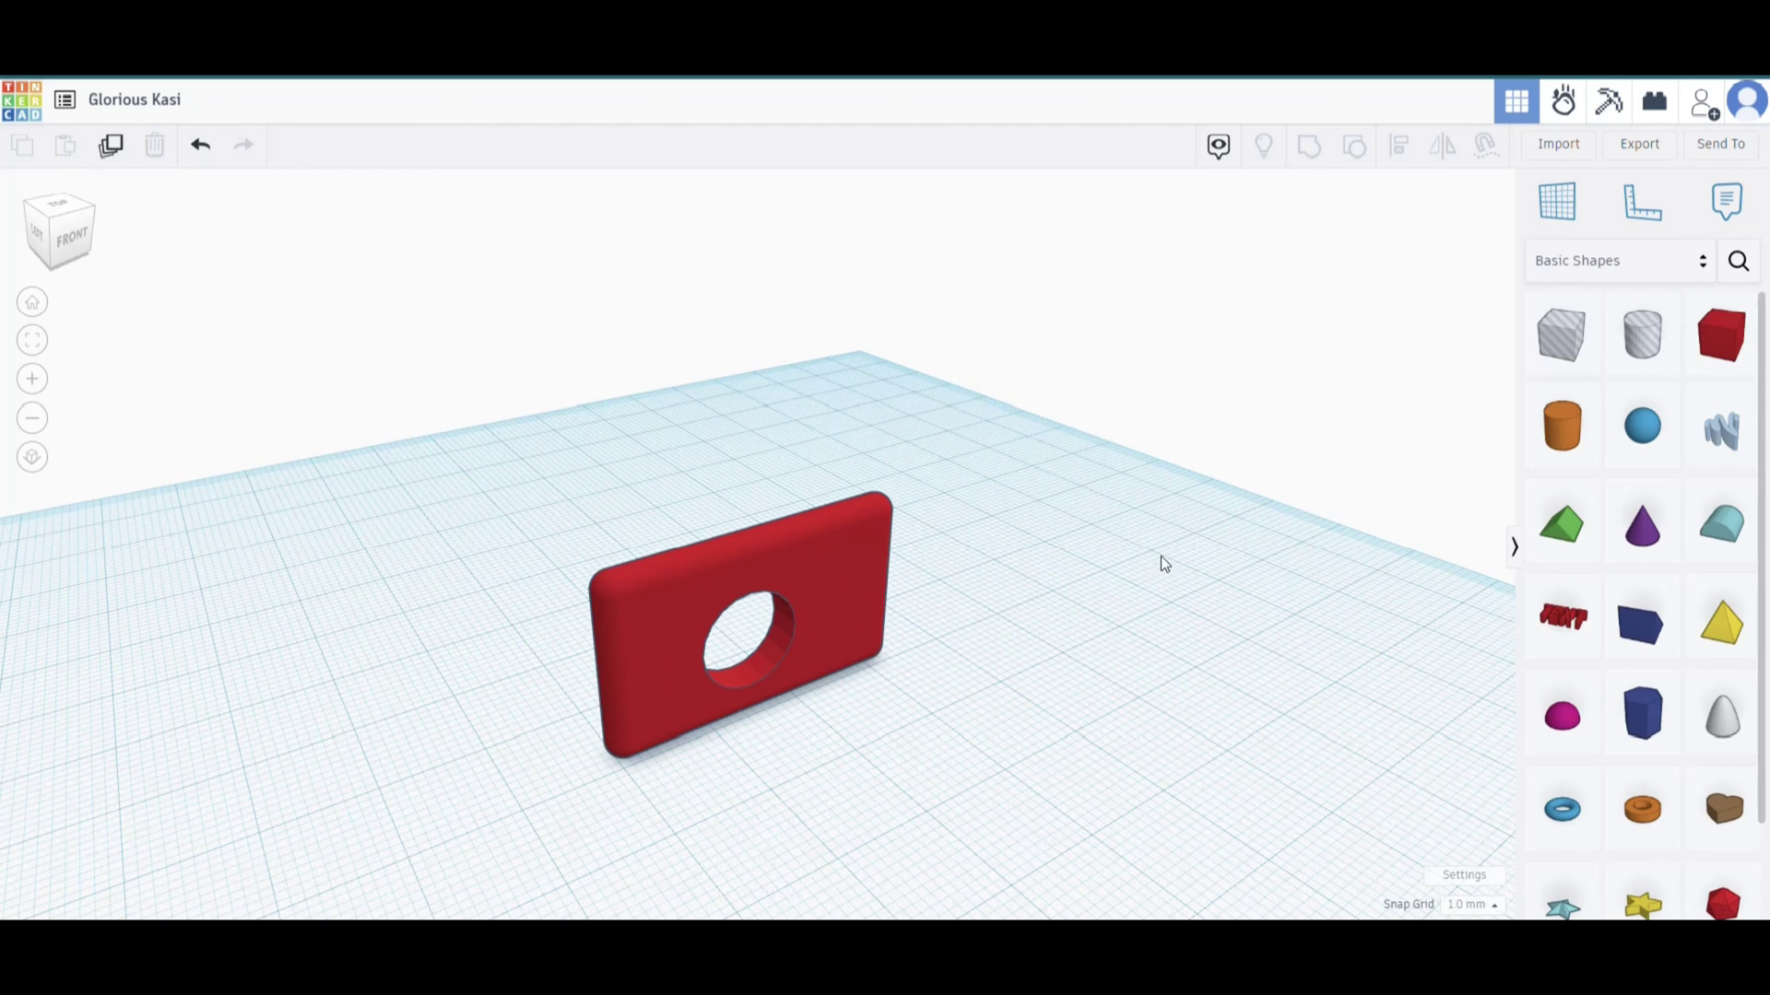
{"action": "left_click", "coordinate": [1641, 219]}
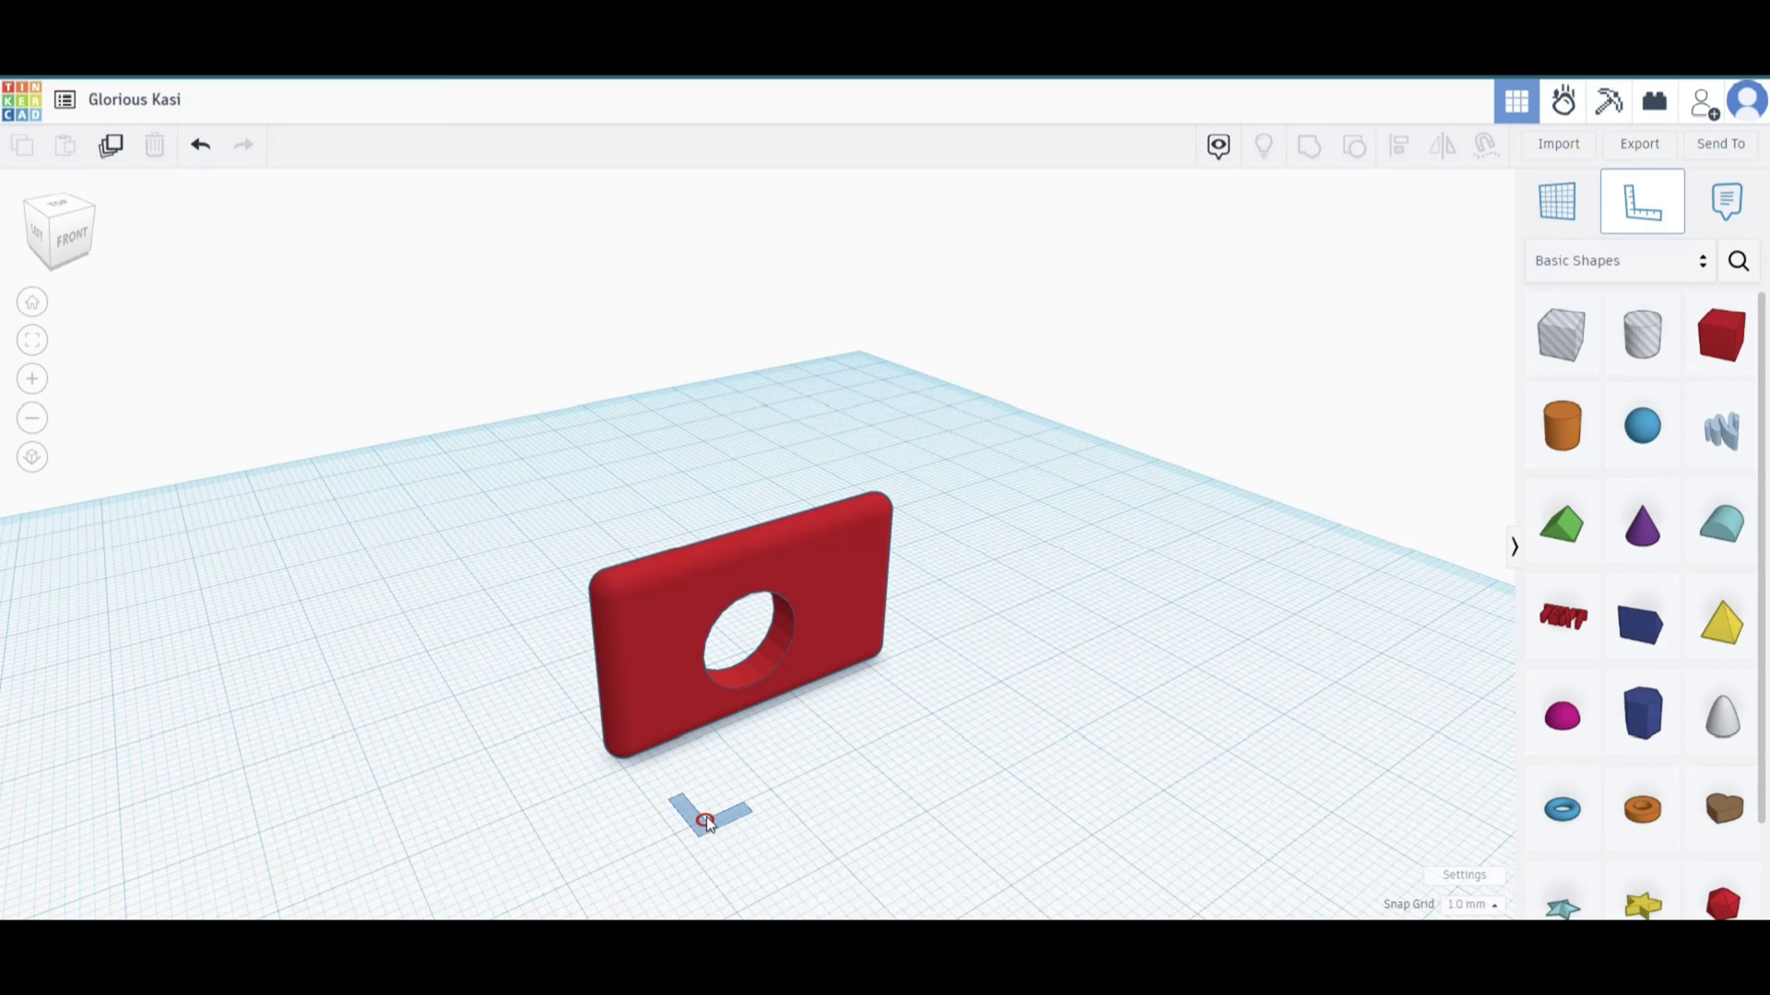
{"action": "left_click", "coordinate": [705, 819]}
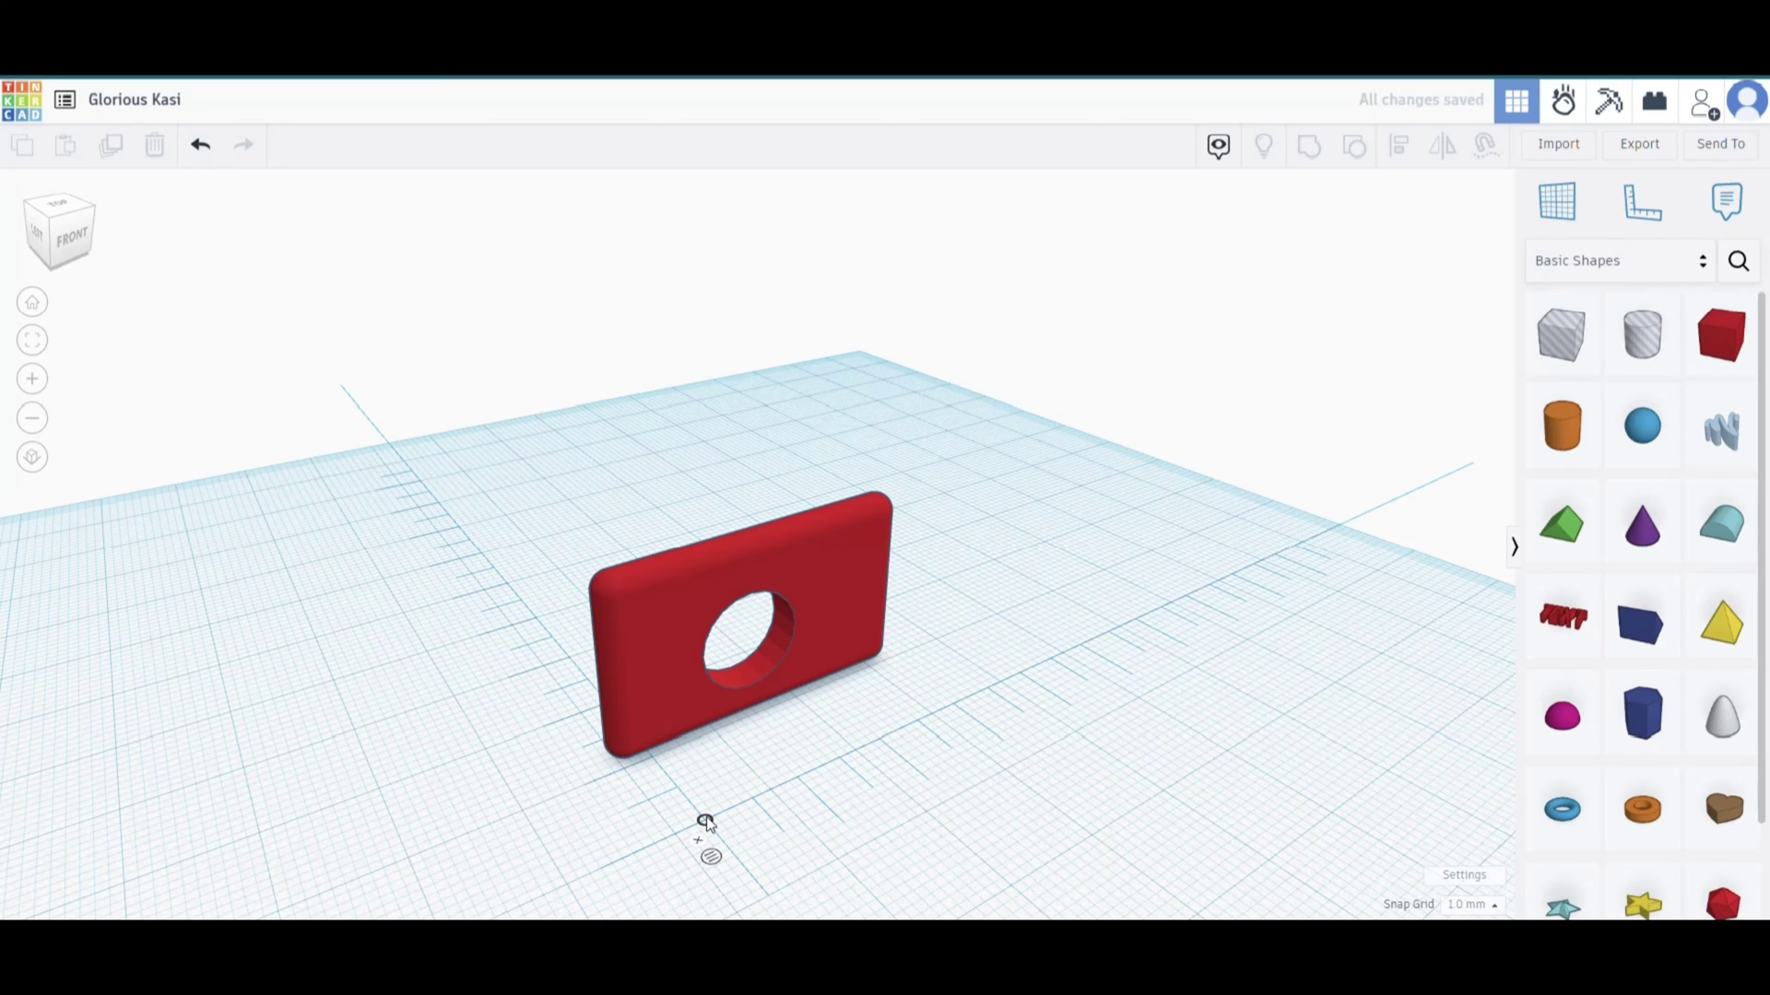
{"action": "left_click", "coordinate": [835, 613]}
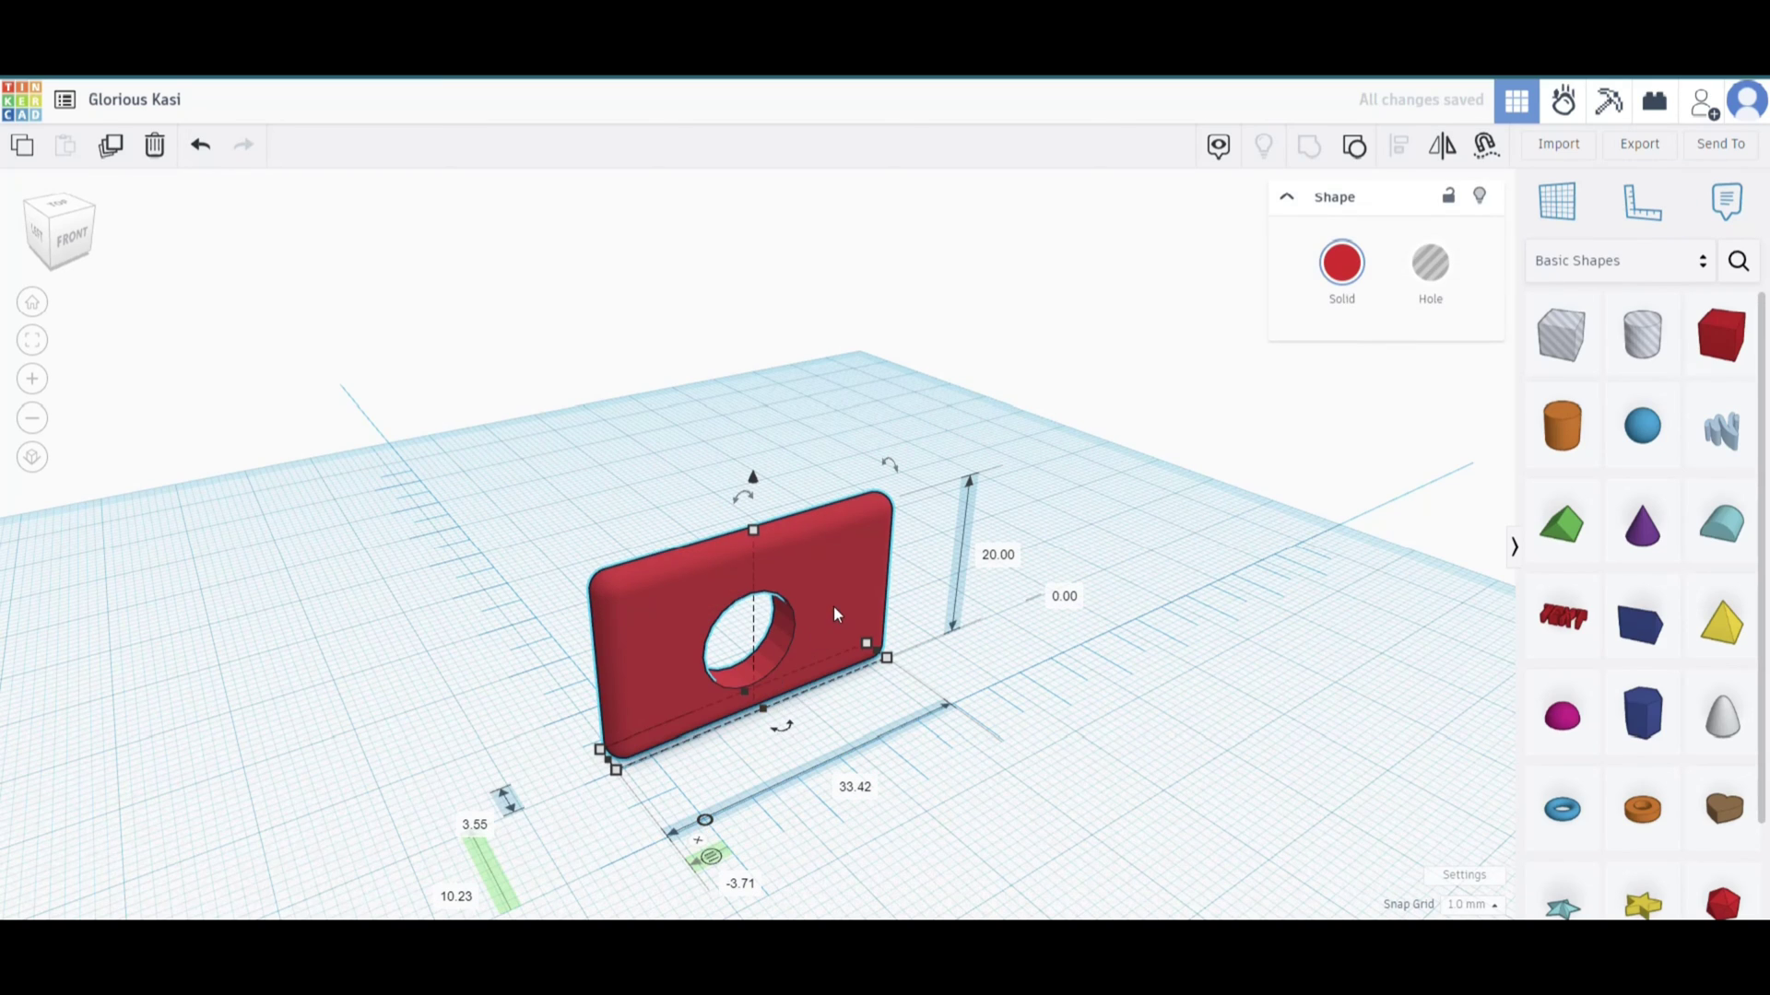
{"action": "left_click_drag", "start_coordinate": [835, 608], "coordinate": [941, 424]}
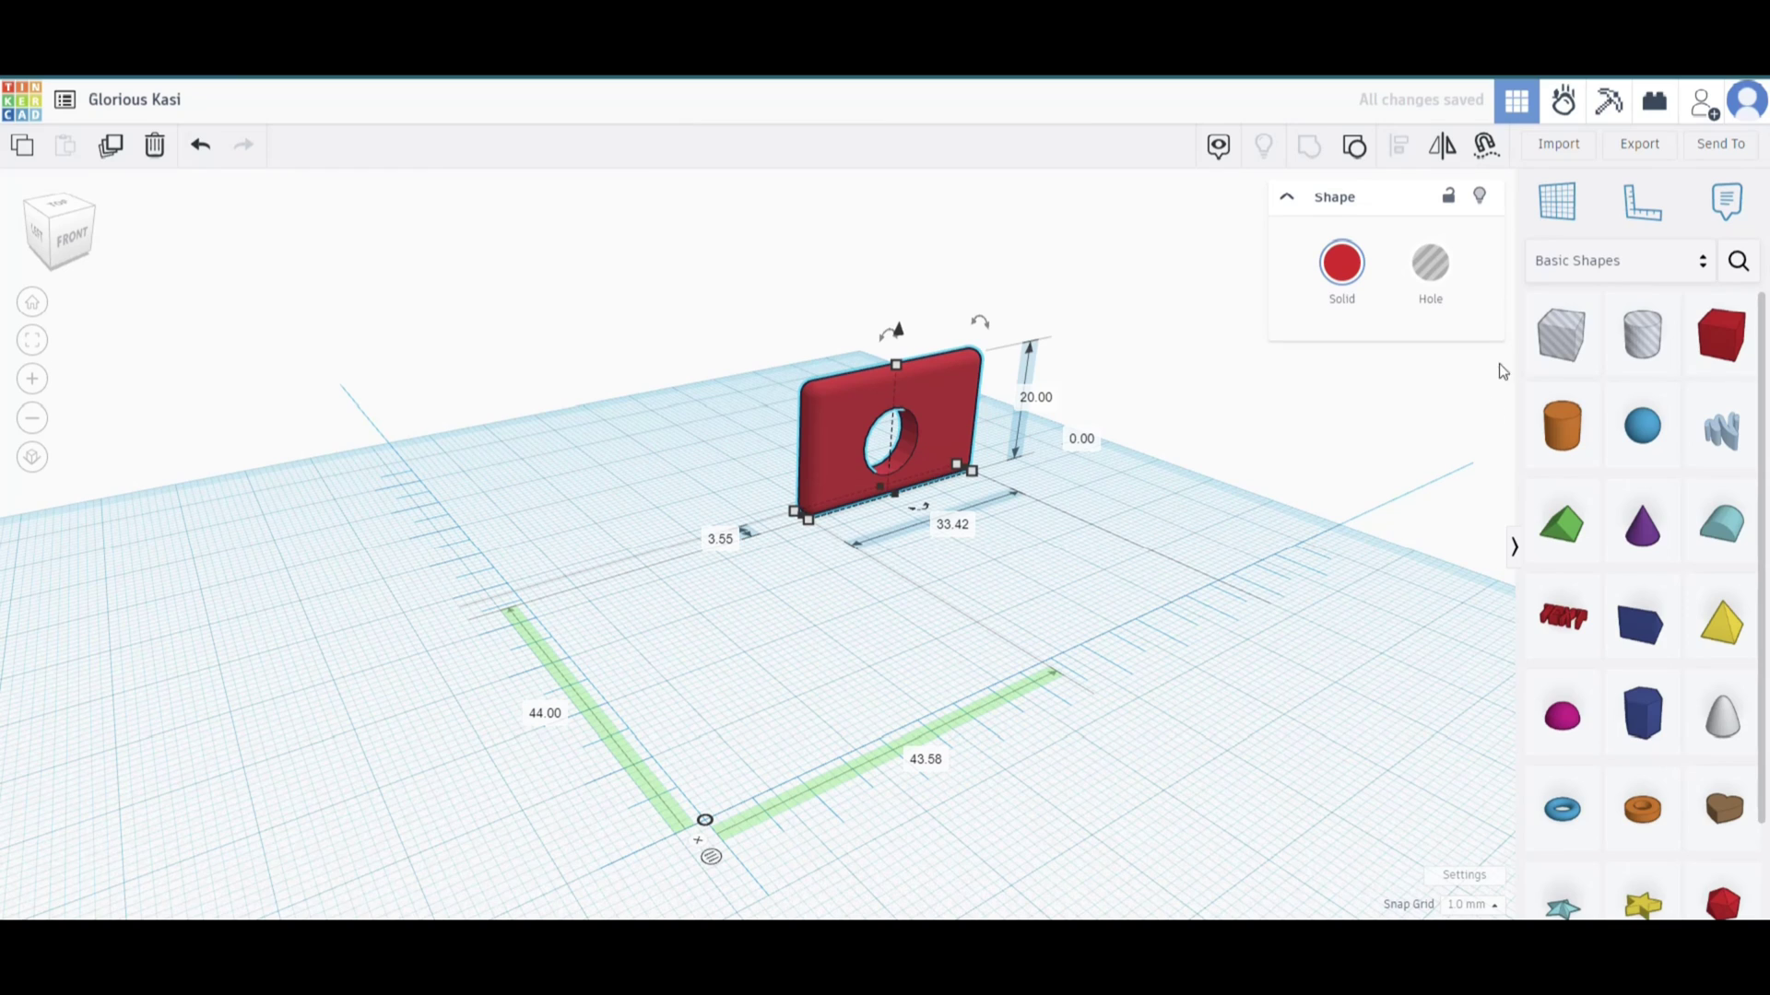
- Set a custom workplane on the plate's face and slide the plate sideways along it
{"action": "left_click", "coordinate": [1560, 219]}
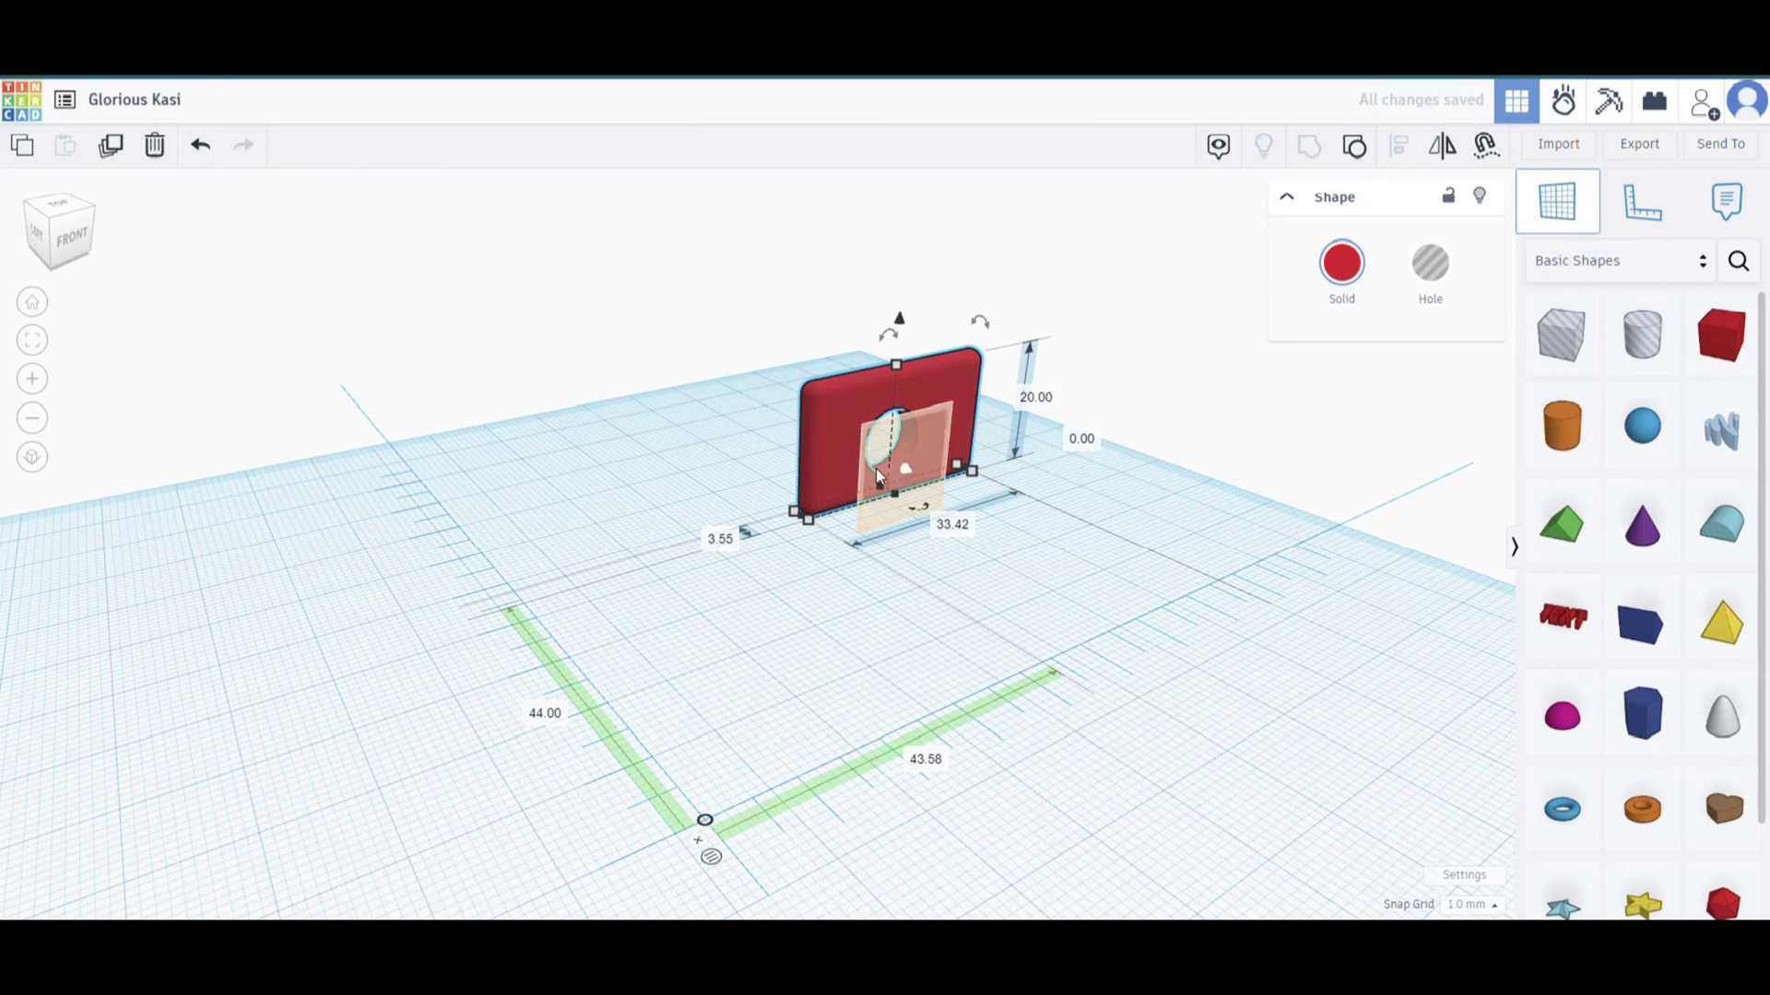
{"action": "left_click", "coordinate": [850, 415]}
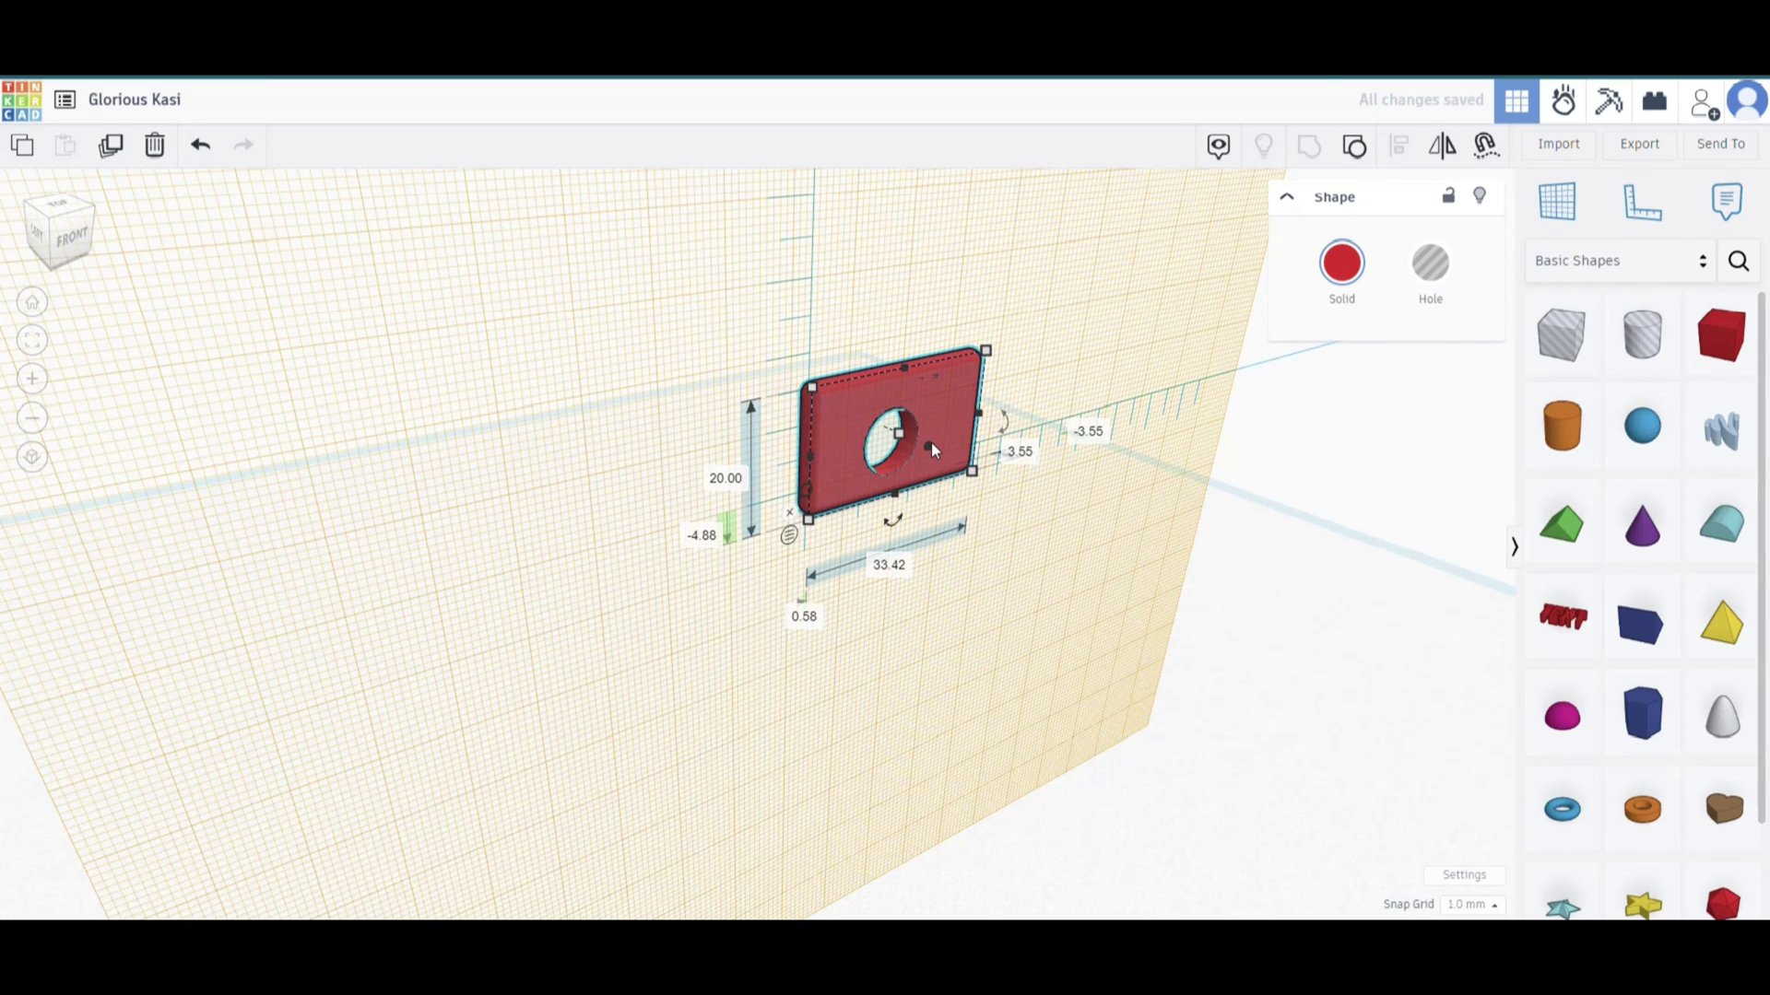
{"action": "left_click_drag", "start_coordinate": [927, 479], "coordinate": [964, 479]}
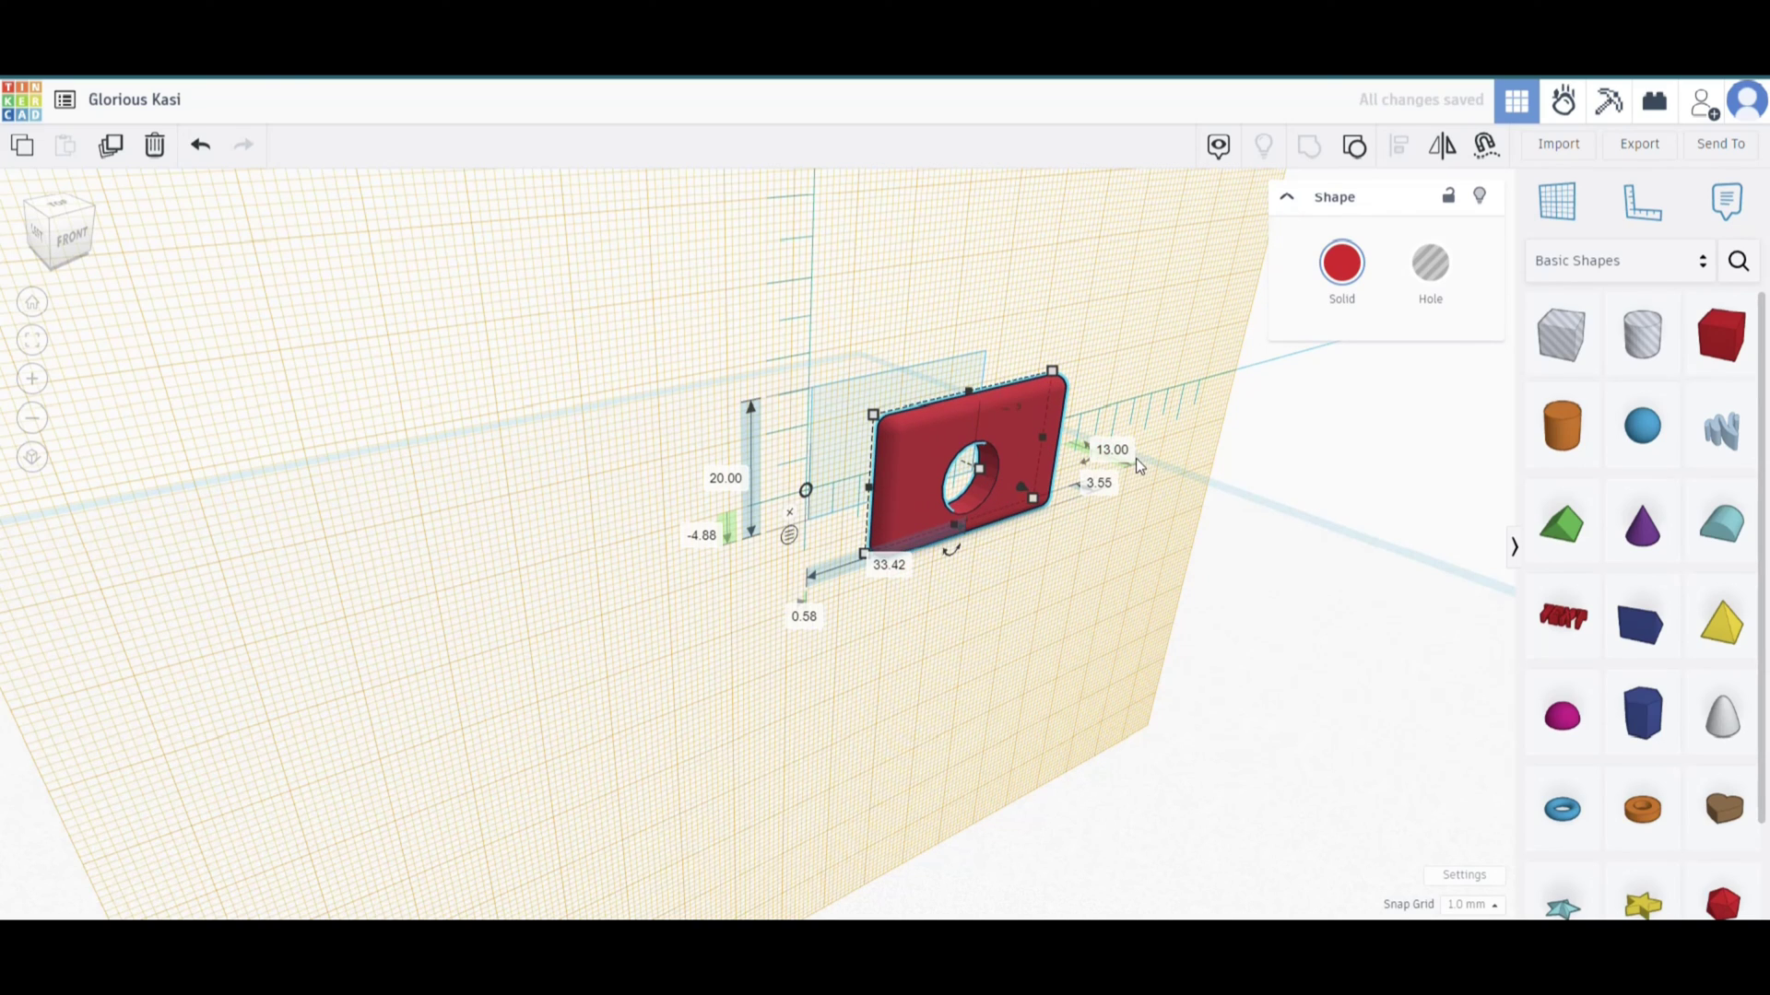
- Reset to the default flat workplane, leaving the holed plate standing on its own
{"action": "left_click", "coordinate": [1557, 203]}
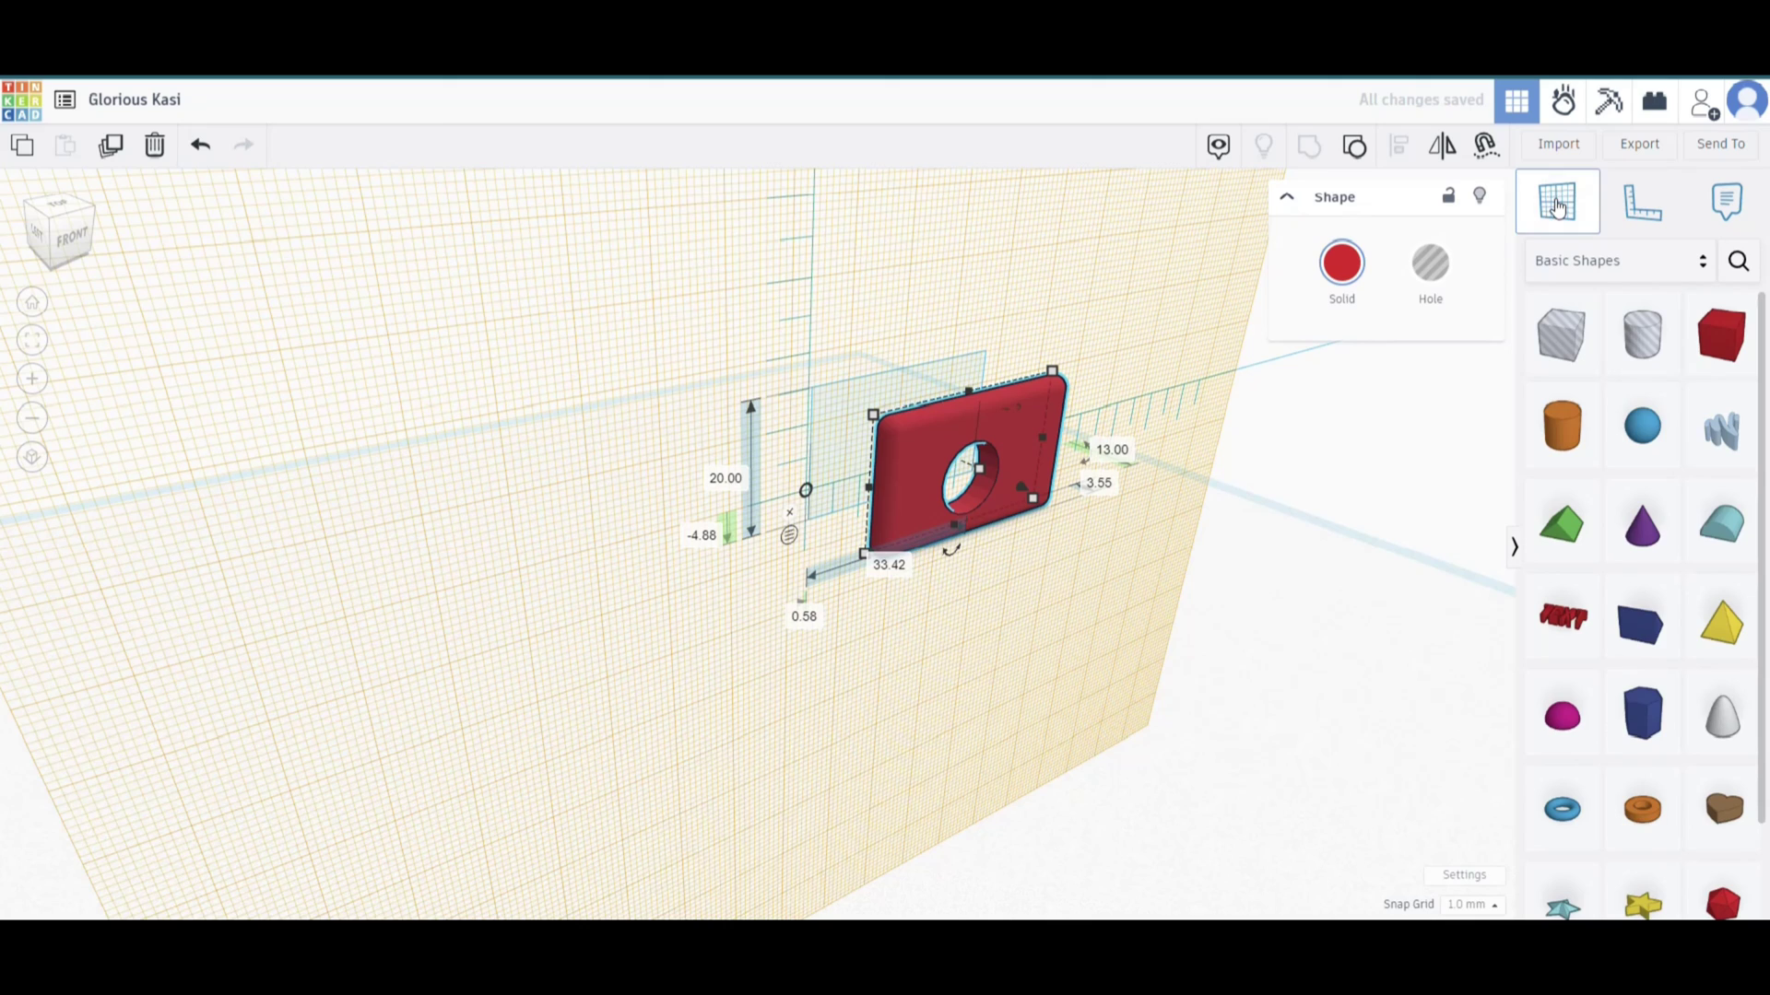
{"action": "left_click", "coordinate": [877, 693]}
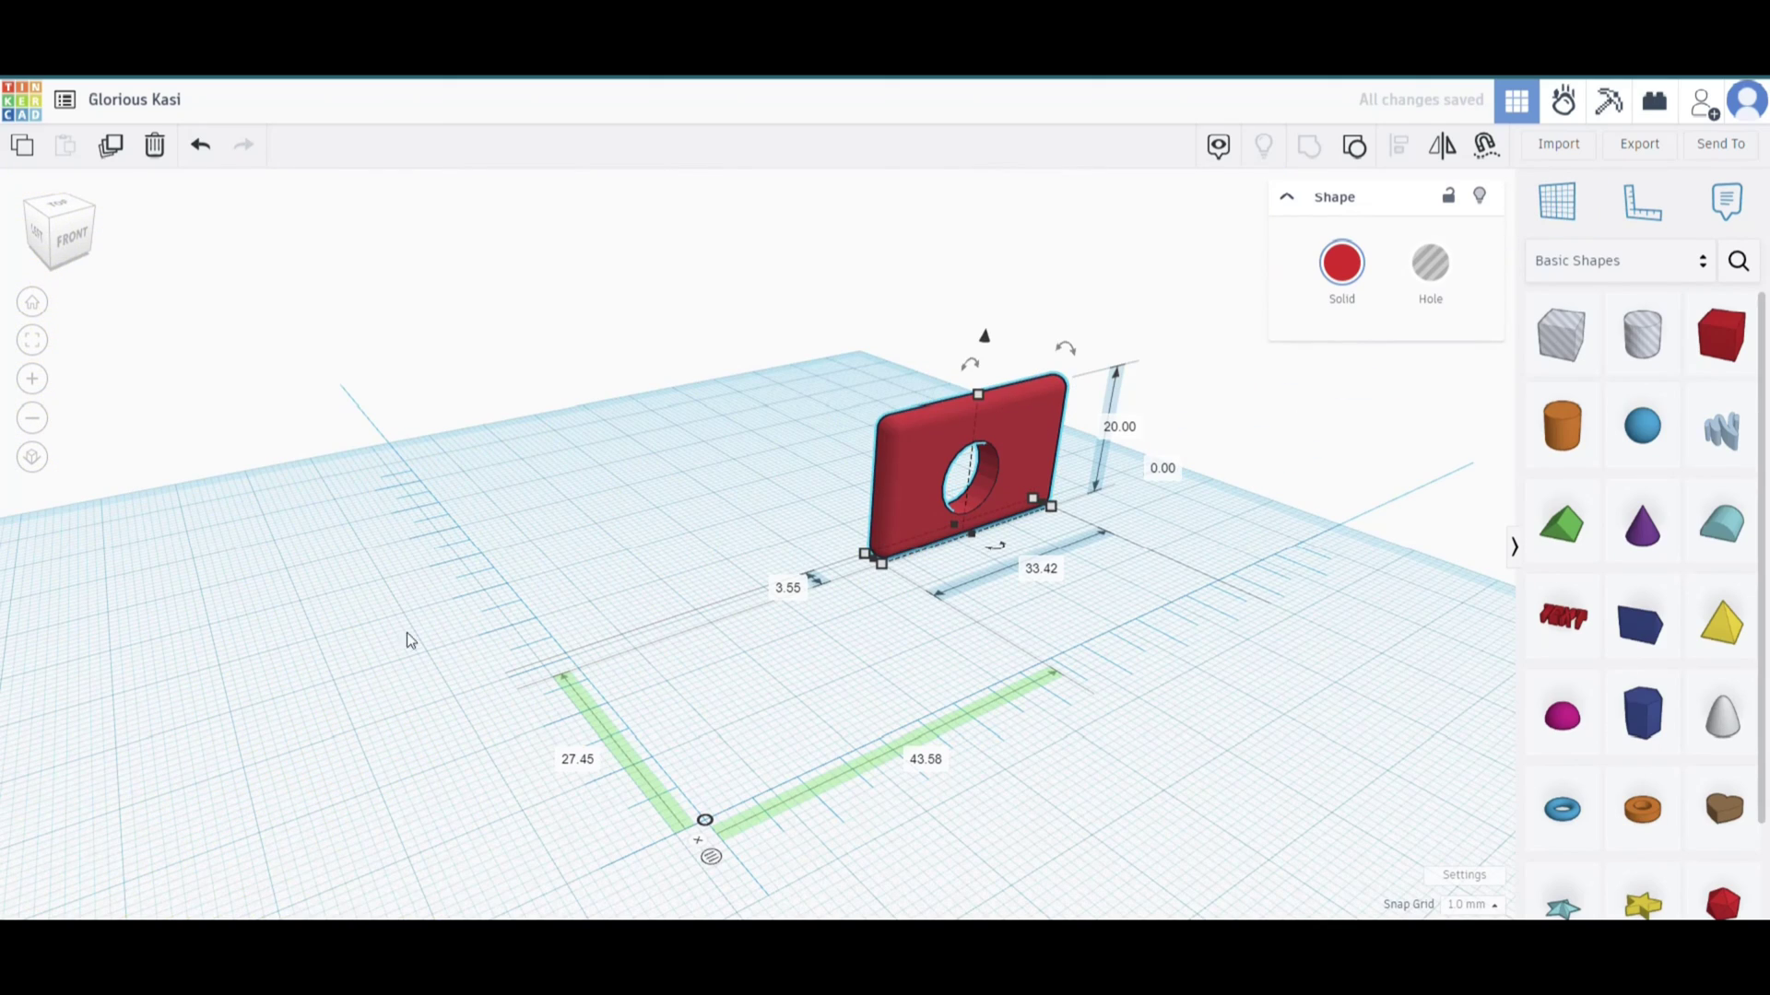
{"action": "left_click_drag", "start_coordinate": [524, 623], "coordinate": [518, 618]}
{"action": "right_click_drag", "start_coordinate": [518, 618], "coordinate": [600, 524]}
{"action": "right_click_drag", "start_coordinate": [604, 356], "coordinate": [497, 474]}
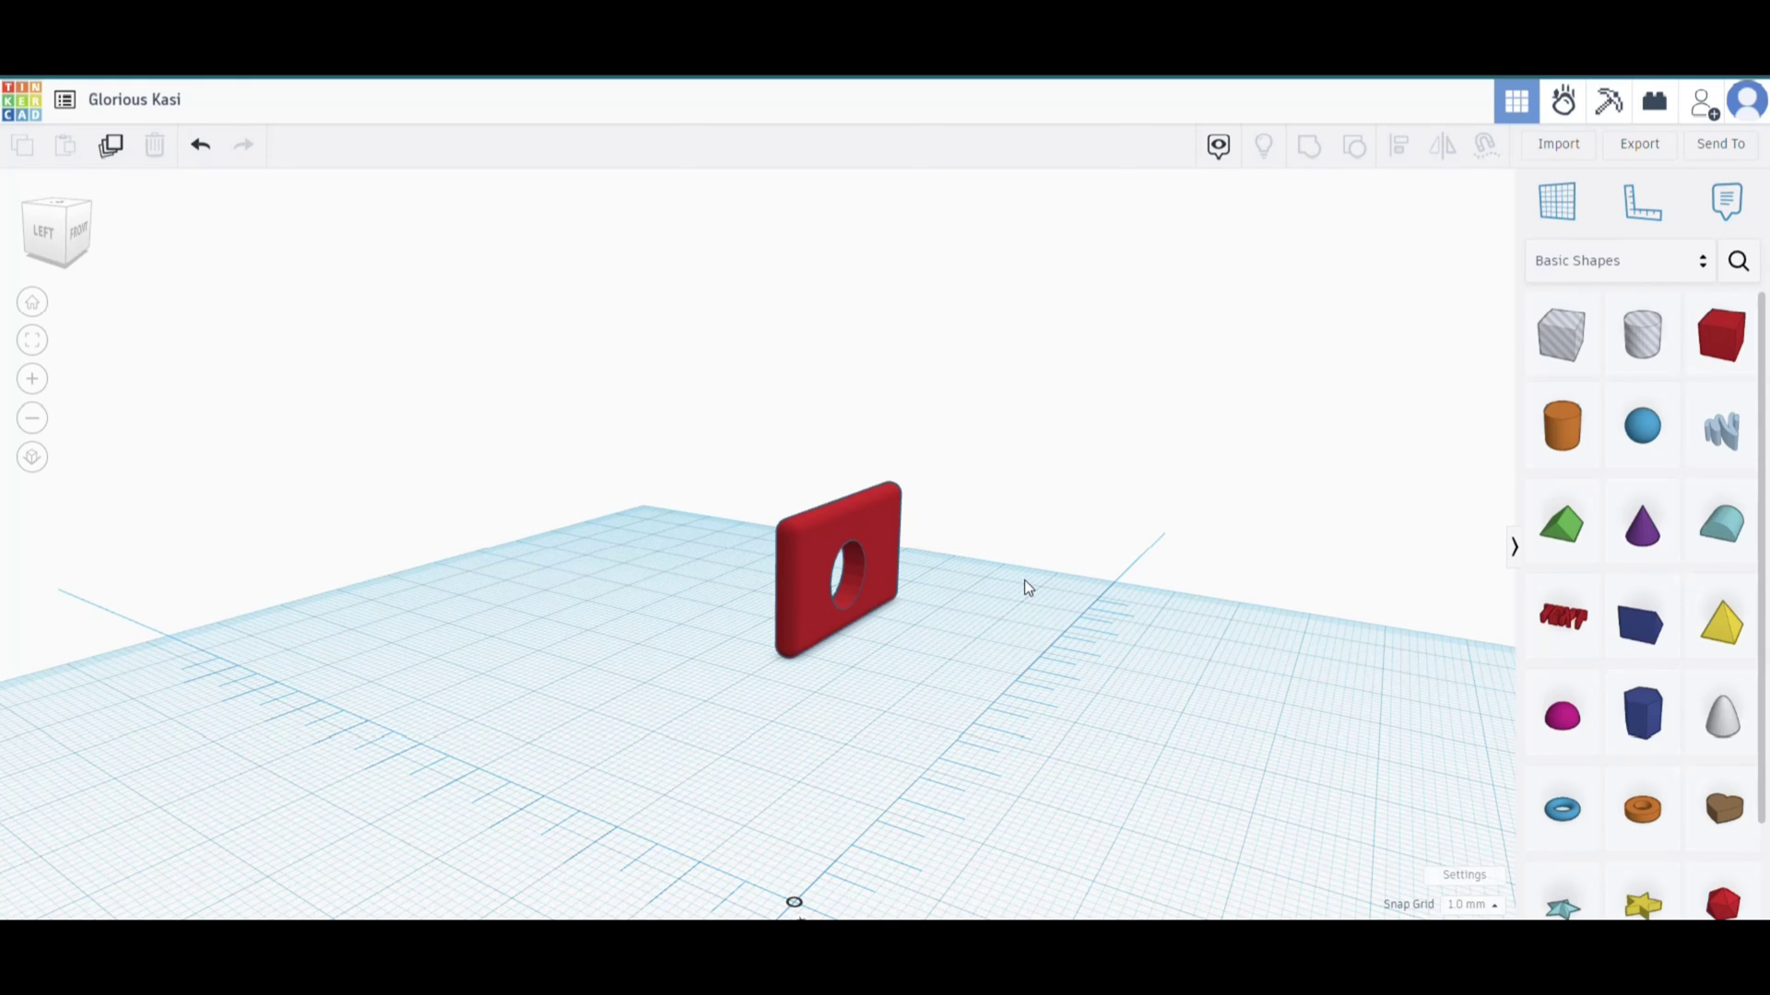
{"action": "left_click", "coordinate": [871, 507]}
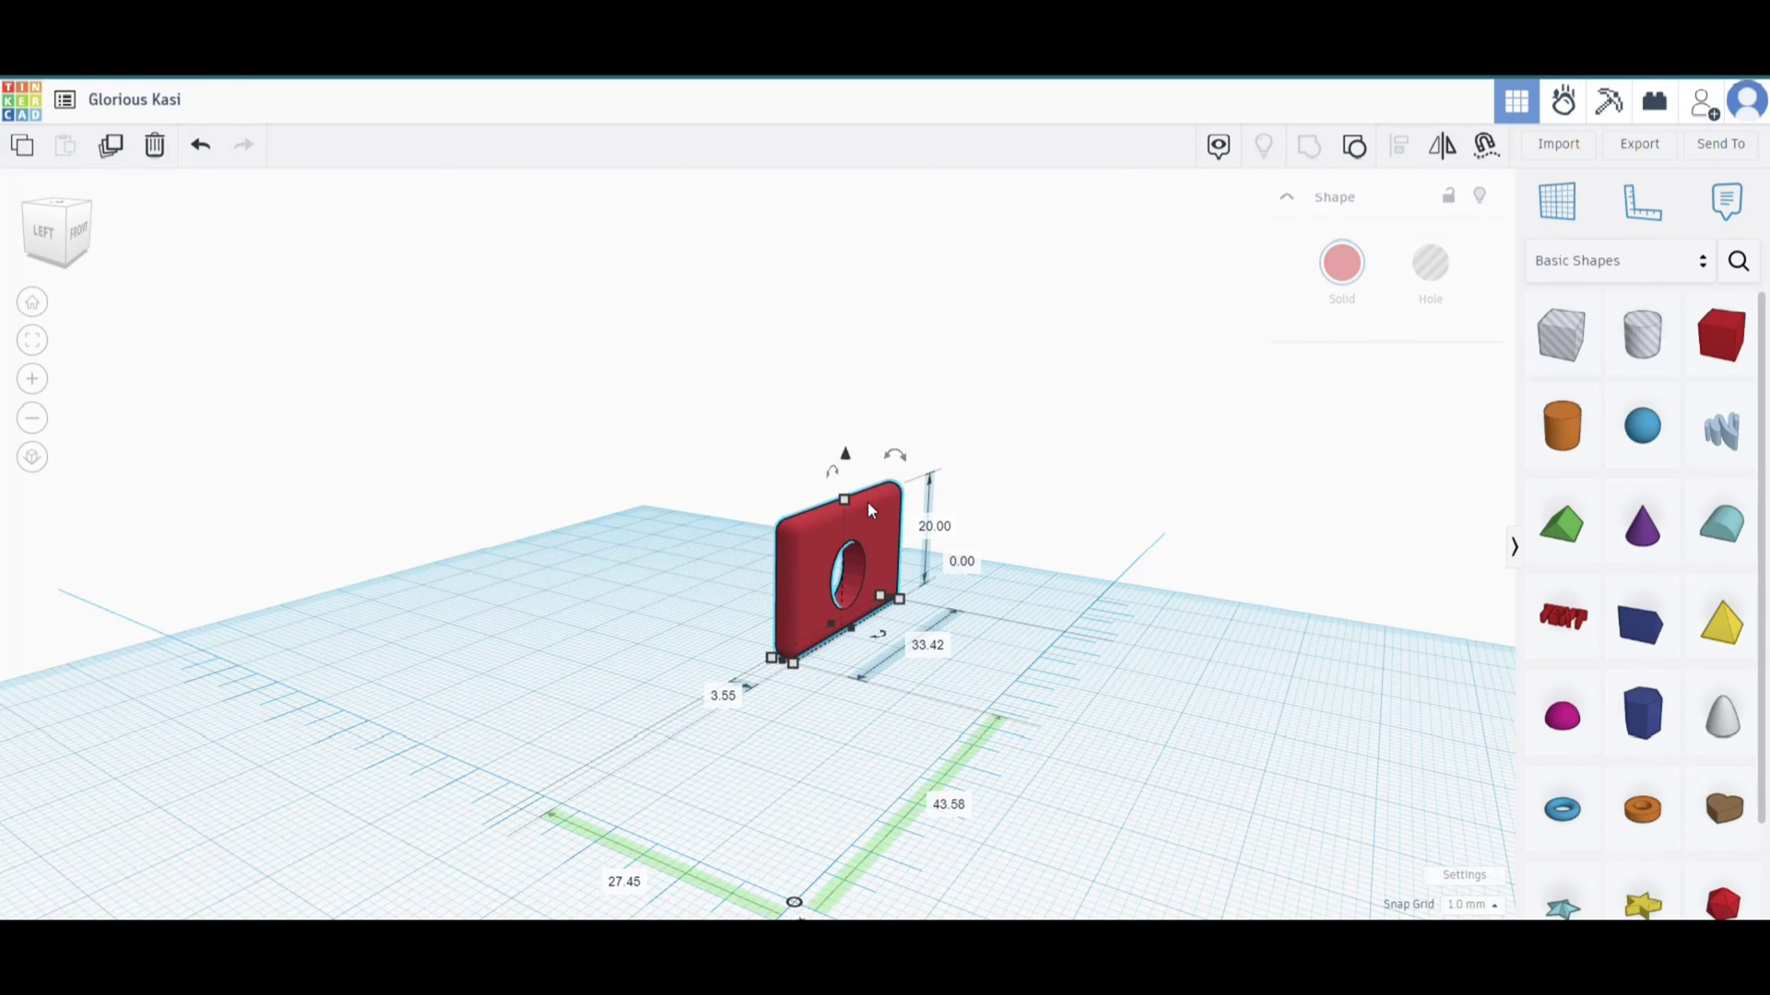
{"action": "left_click", "coordinate": [1653, 151]}
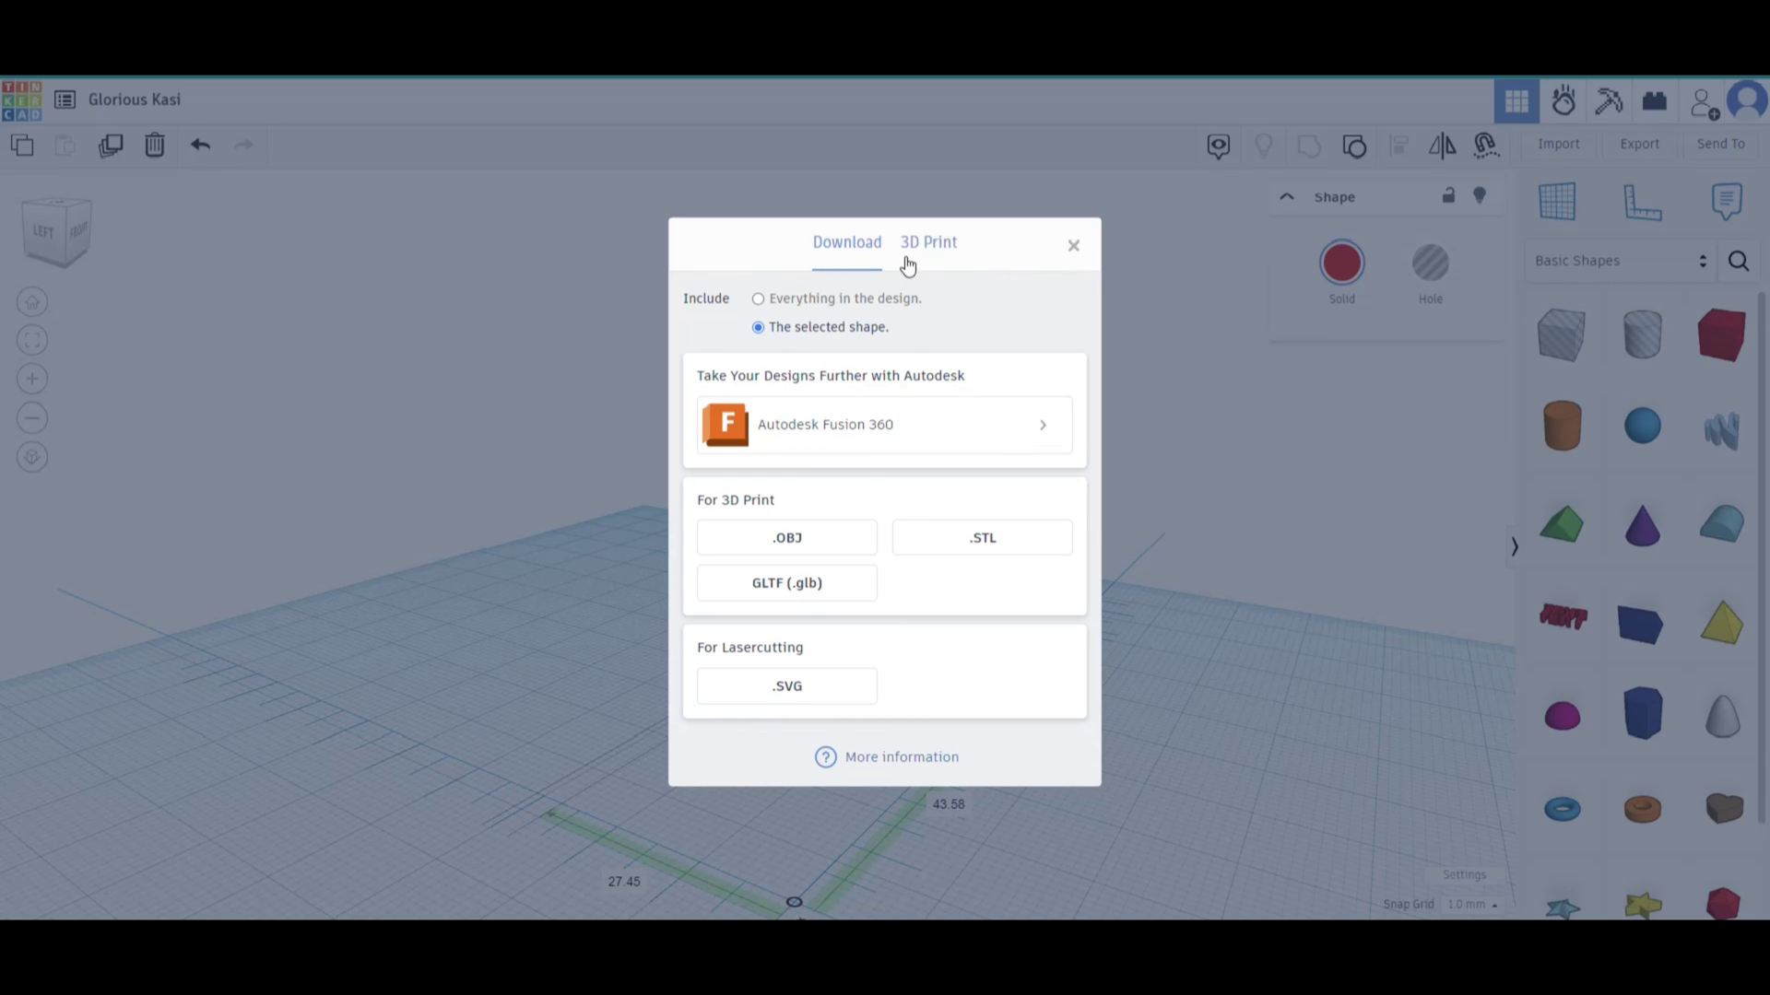
{"action": "left_click", "coordinate": [949, 247]}
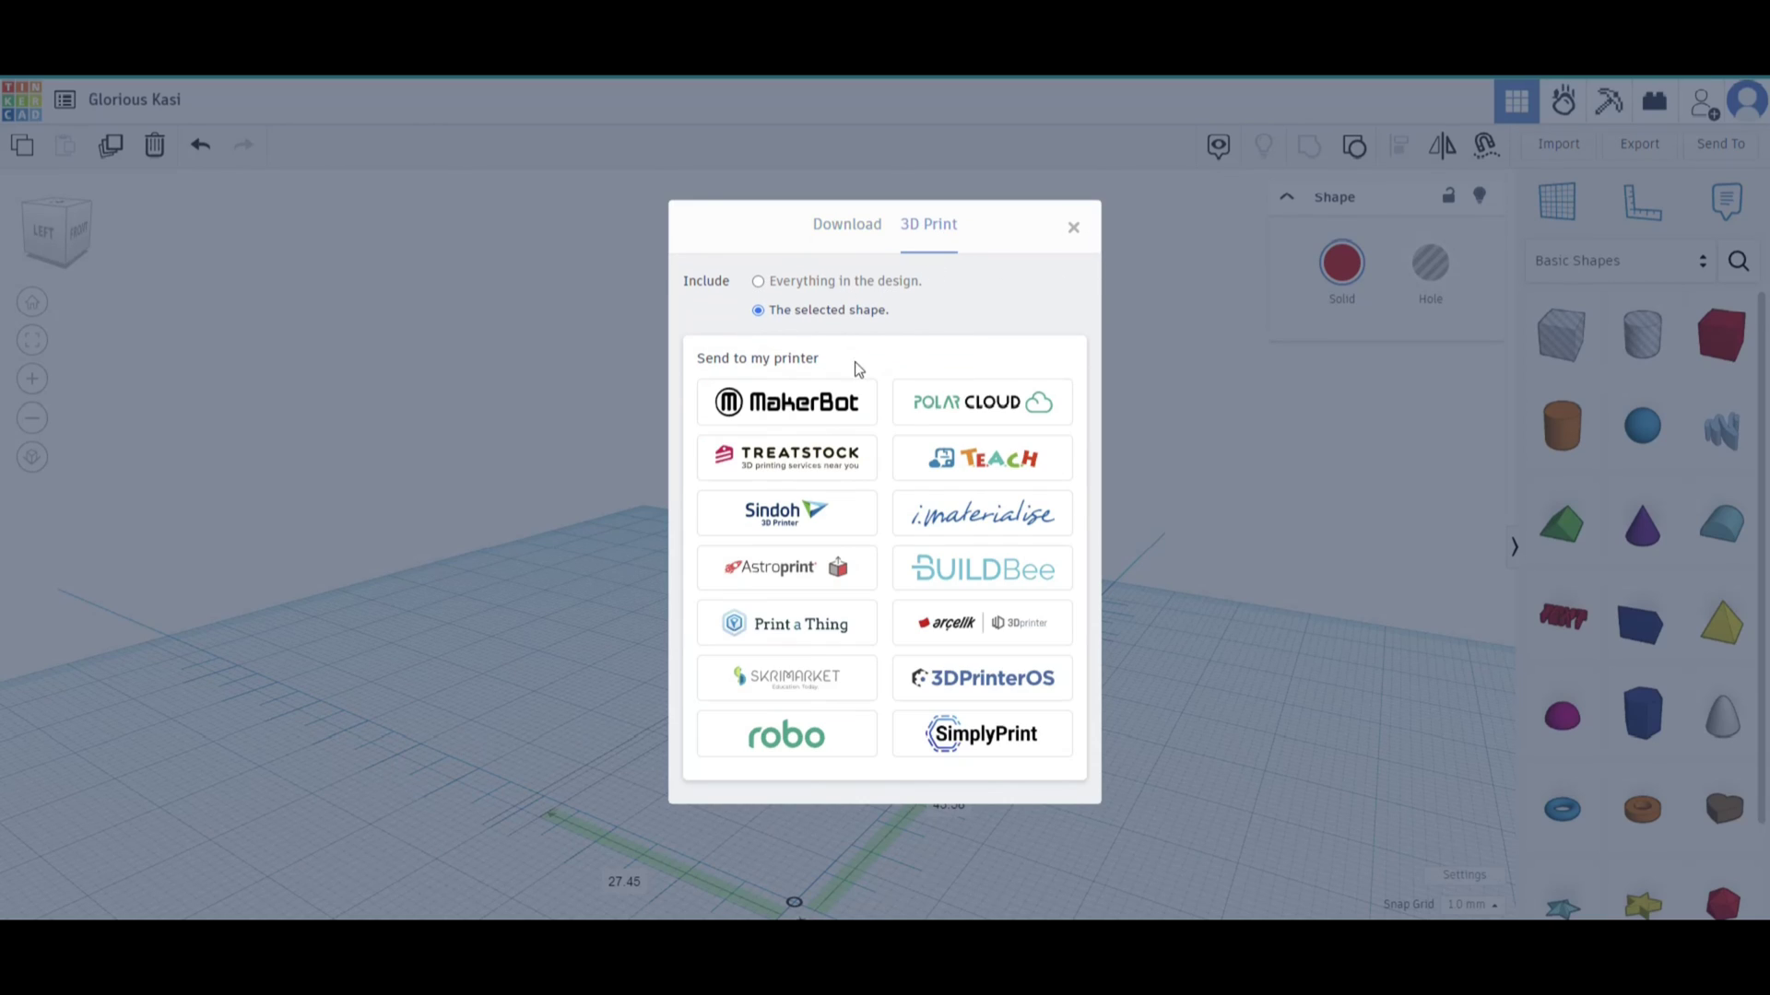
{"action": "left_click", "coordinate": [1074, 229]}
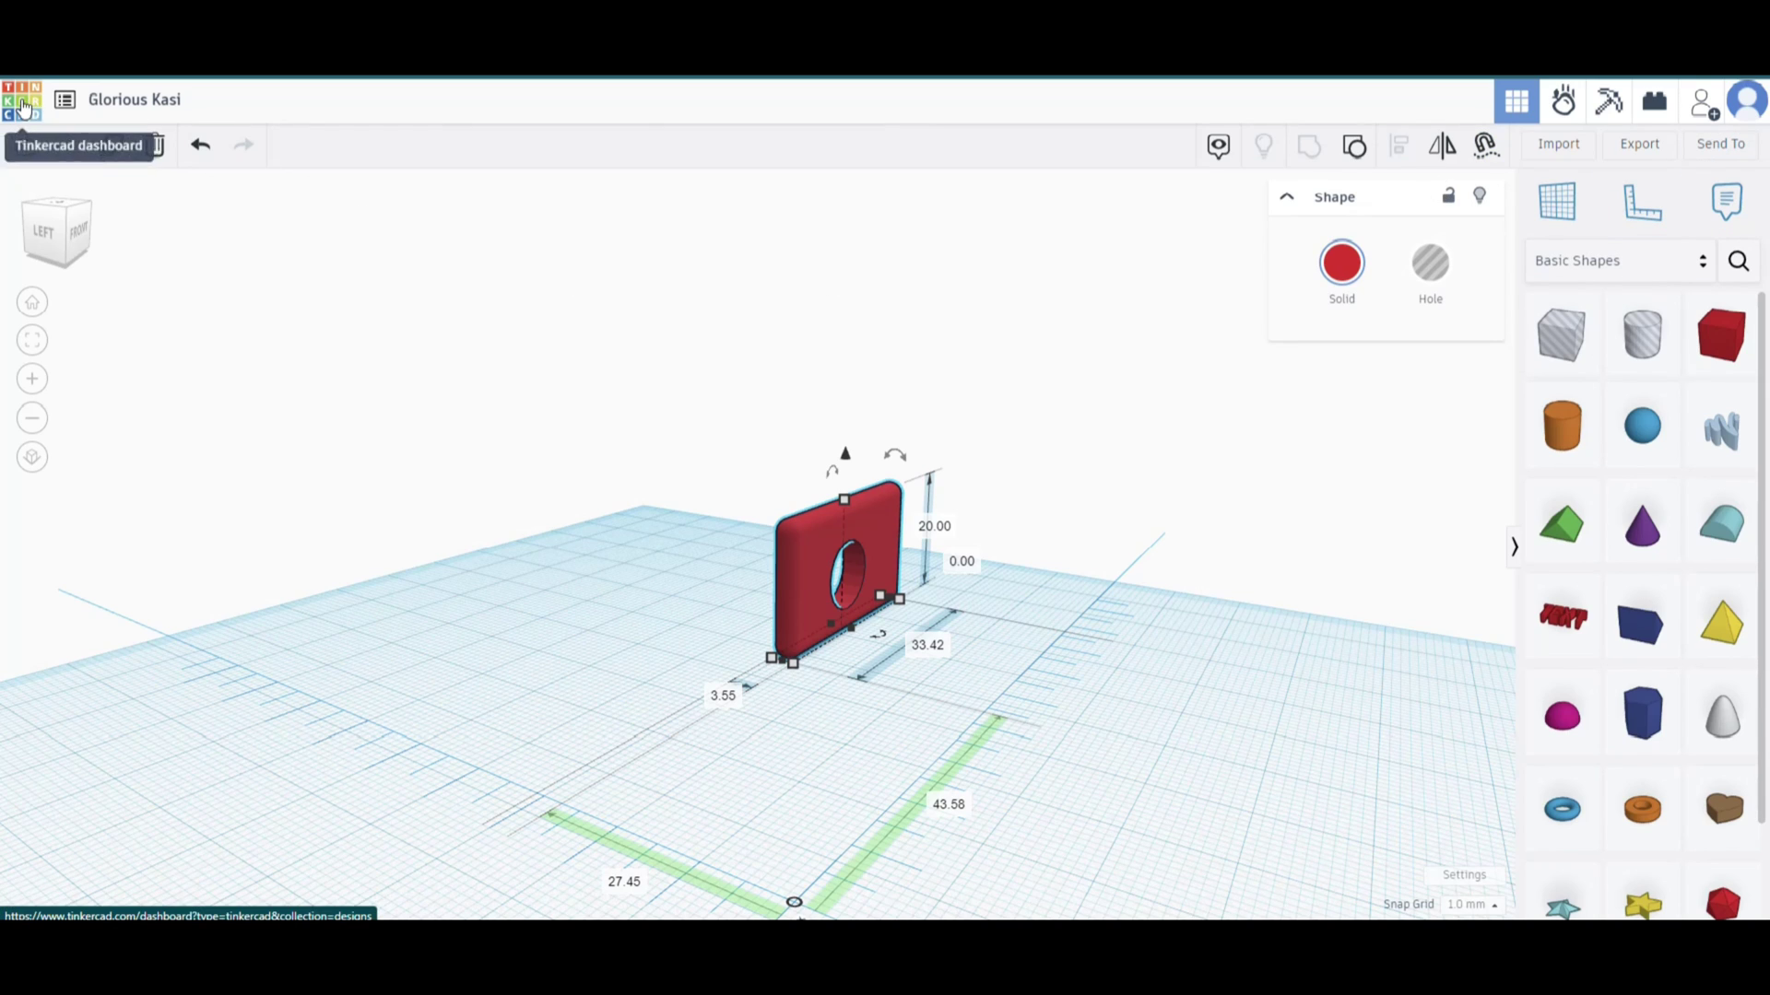
- Return to the Your designs dashboard and open the Glorious Kasi design's options menu
{"action": "left_click", "coordinate": [25, 108]}
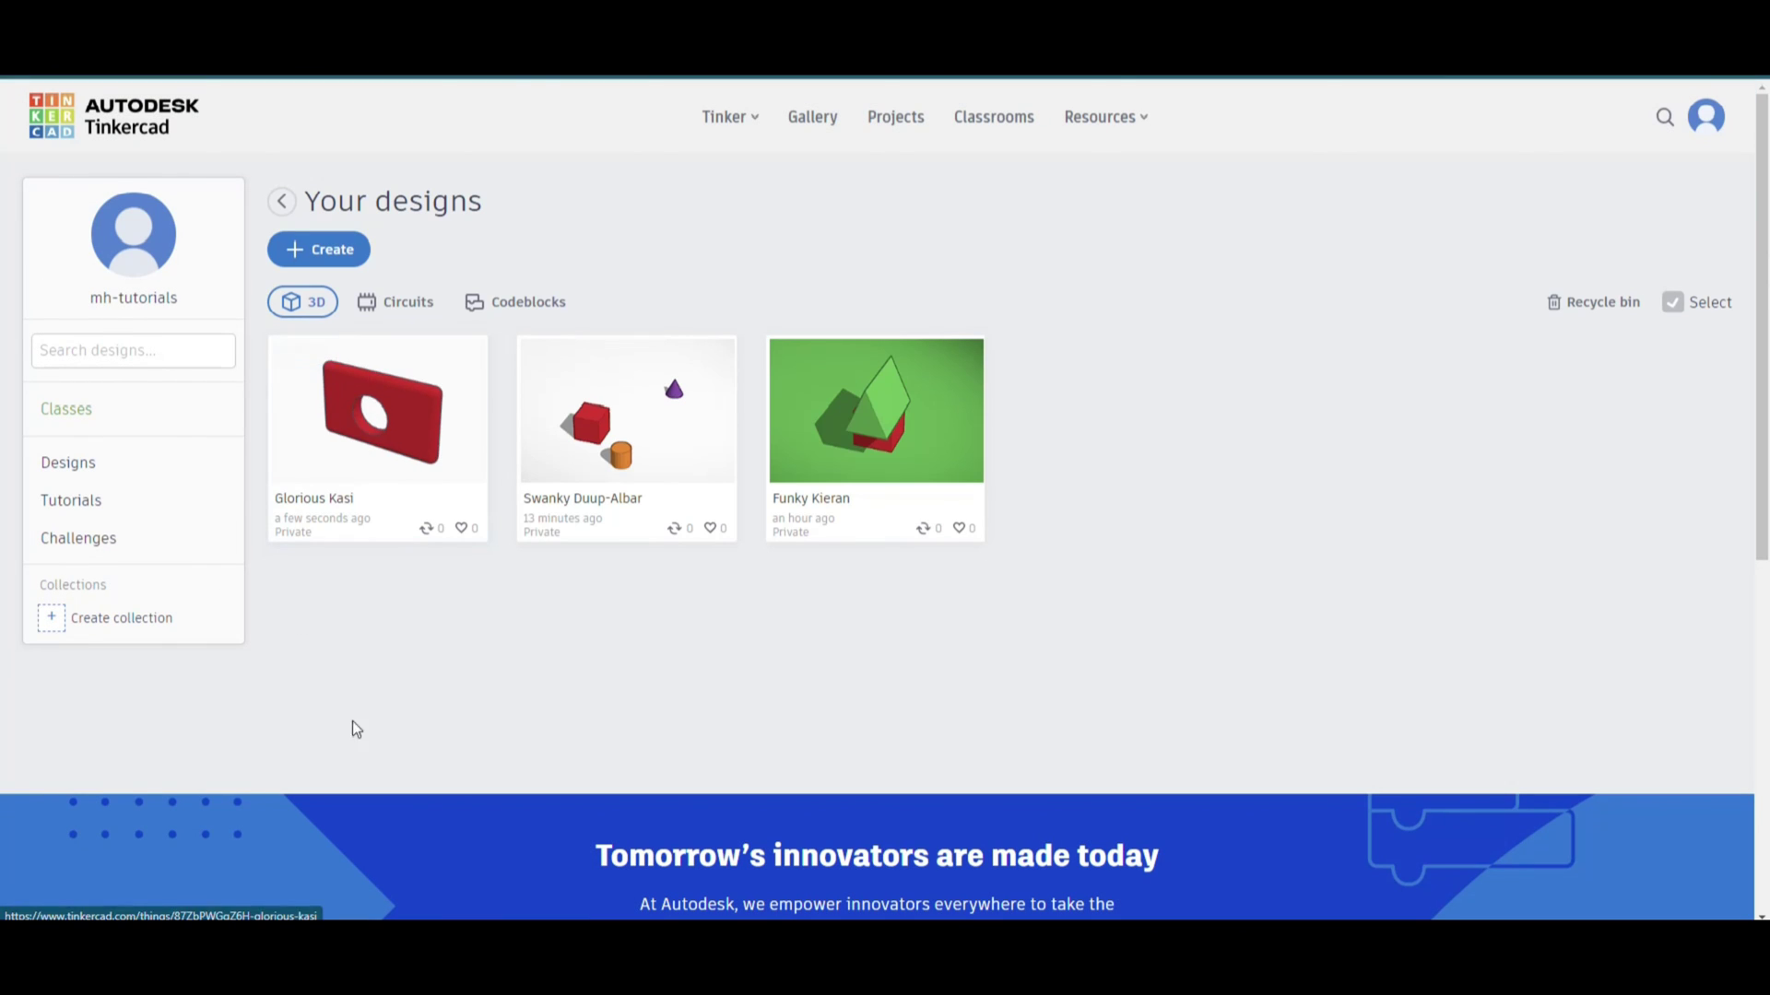
{"action": "mouse_move", "coordinate": [446, 390]}
{"action": "left_click", "coordinate": [463, 358]}
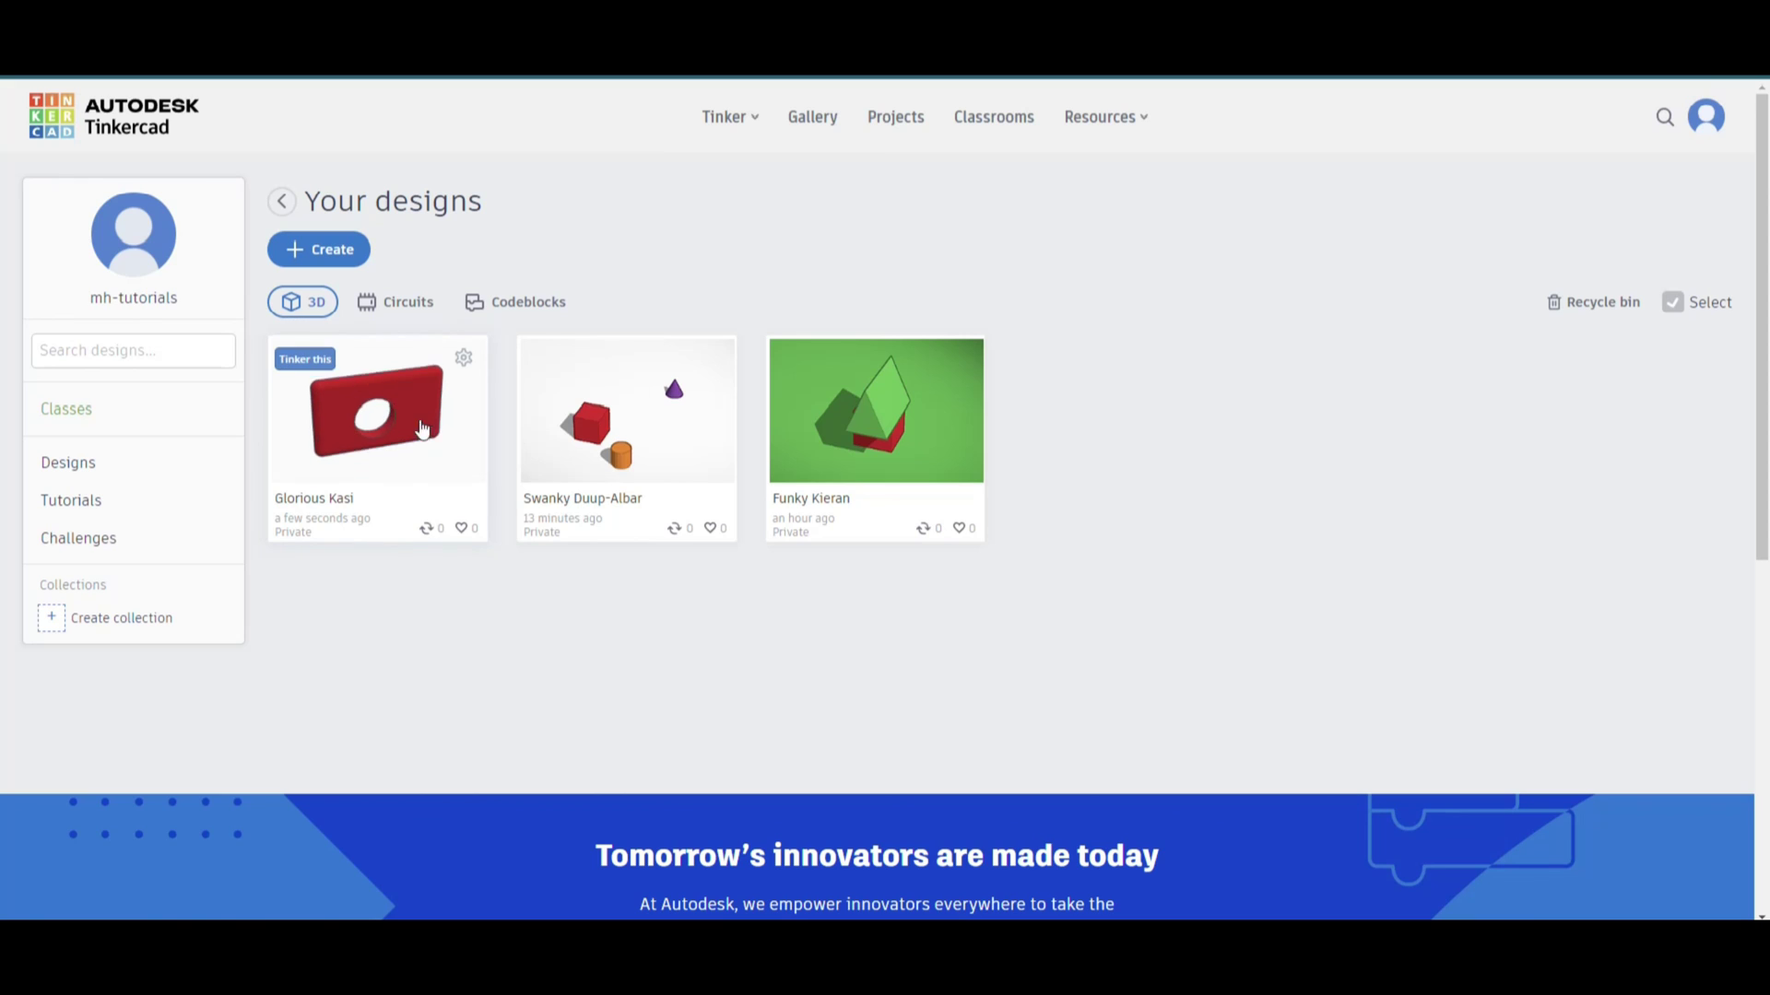
{"action": "left_click", "coordinate": [464, 359]}
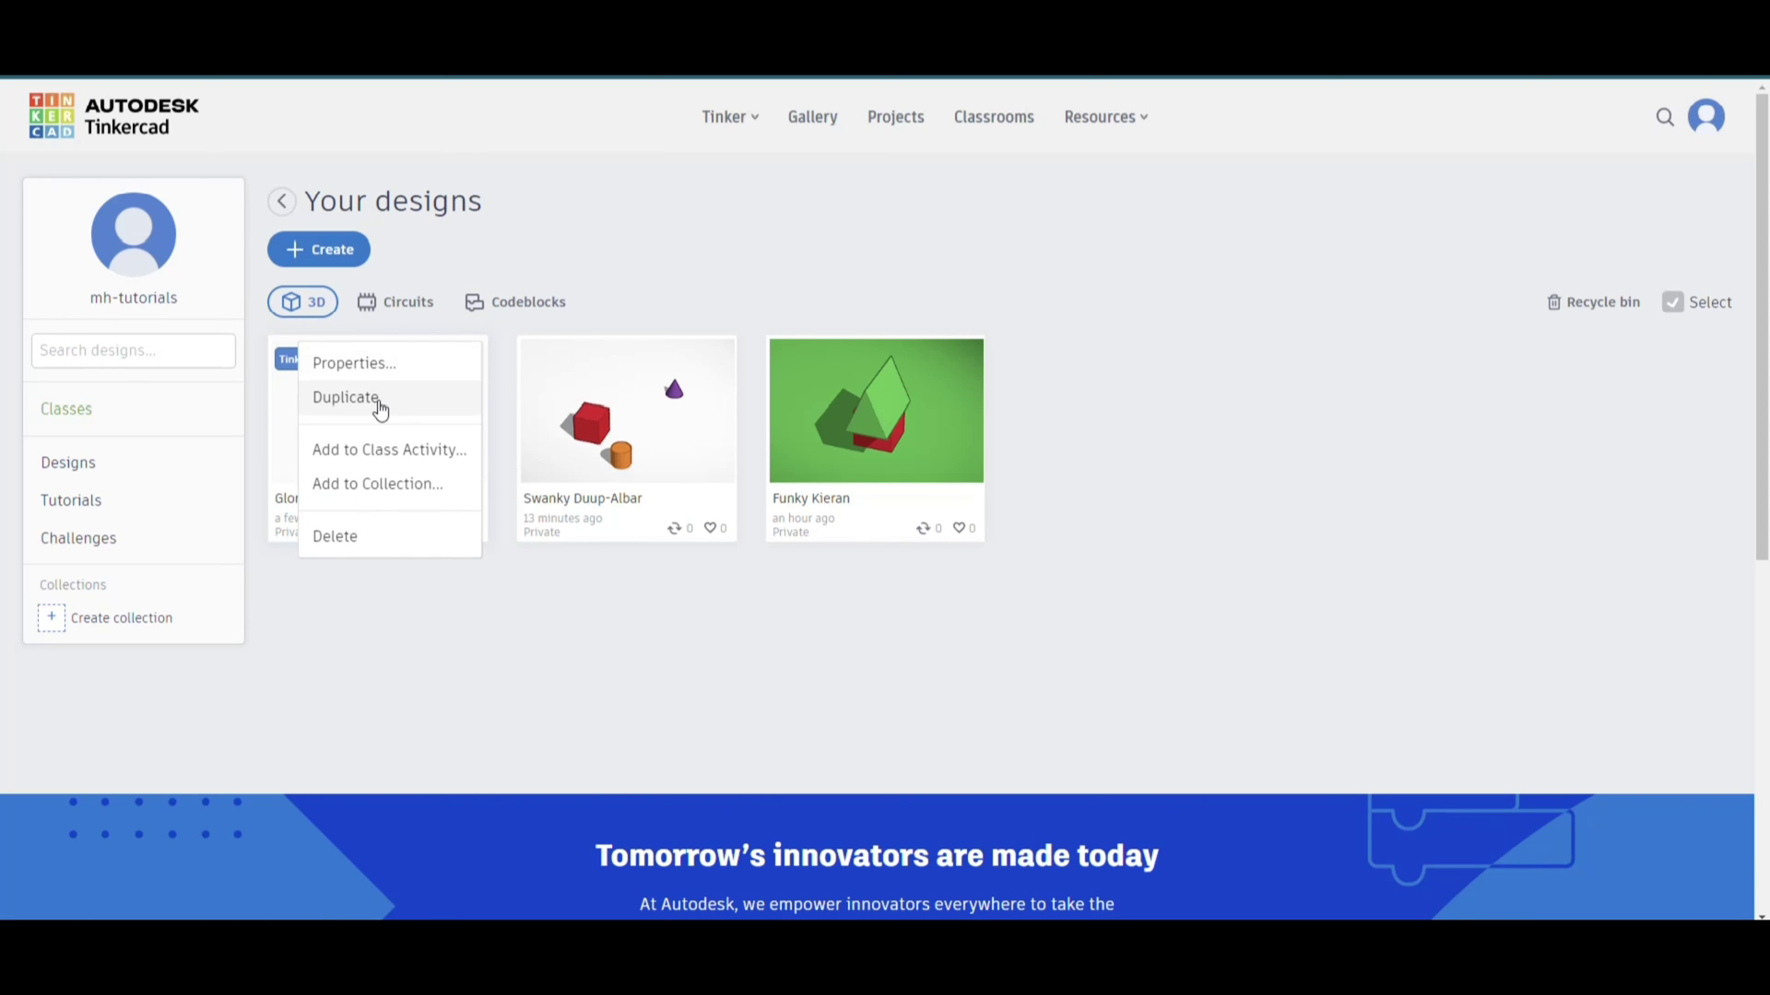